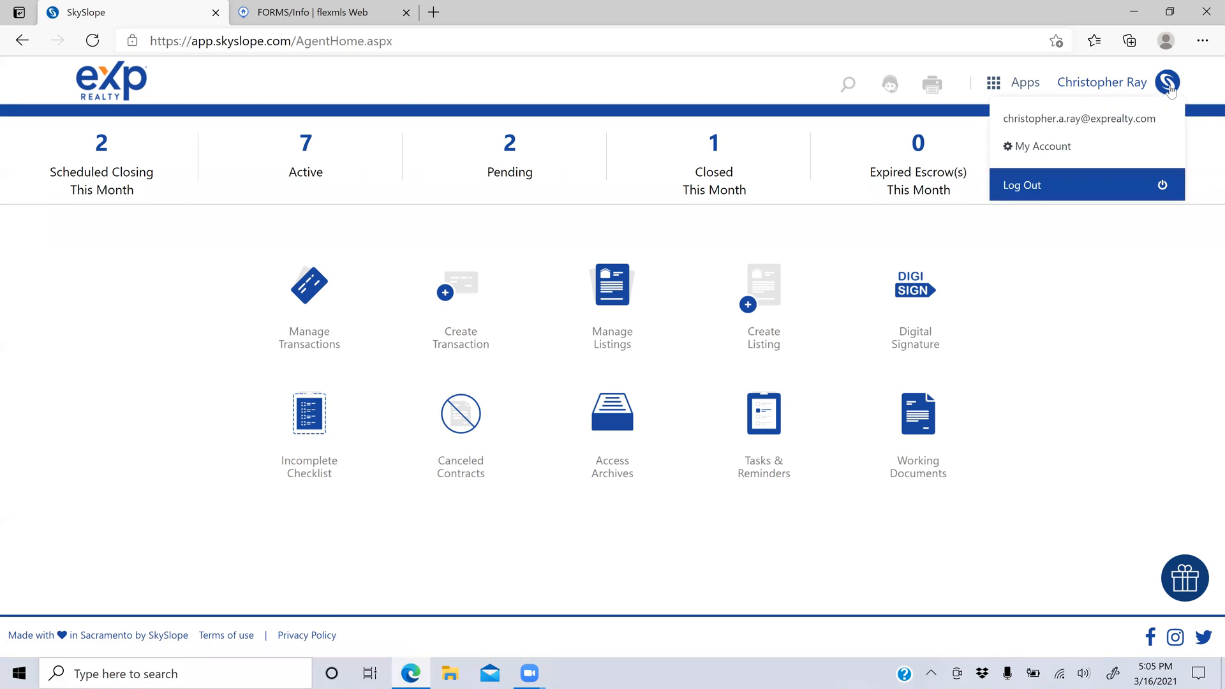
# Step: Open My Account's Personal Information page and dismiss the Alternate Email ID autofill list
pyautogui.click(1021, 146)
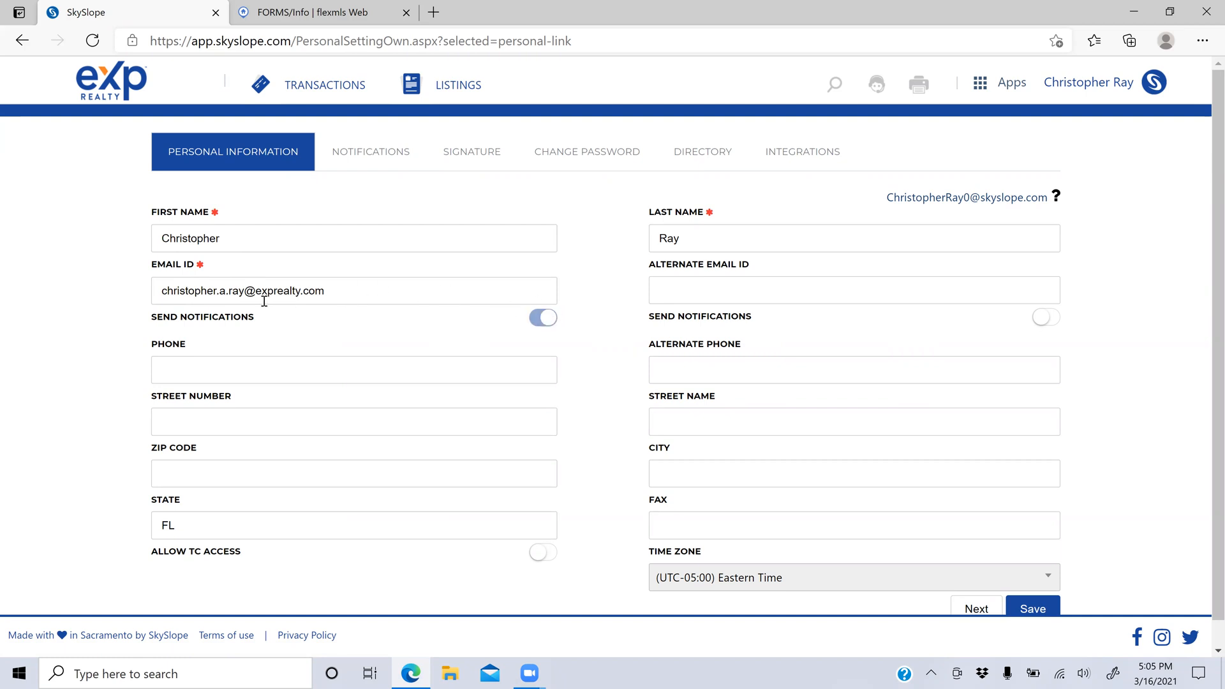
pyautogui.click(746, 288)
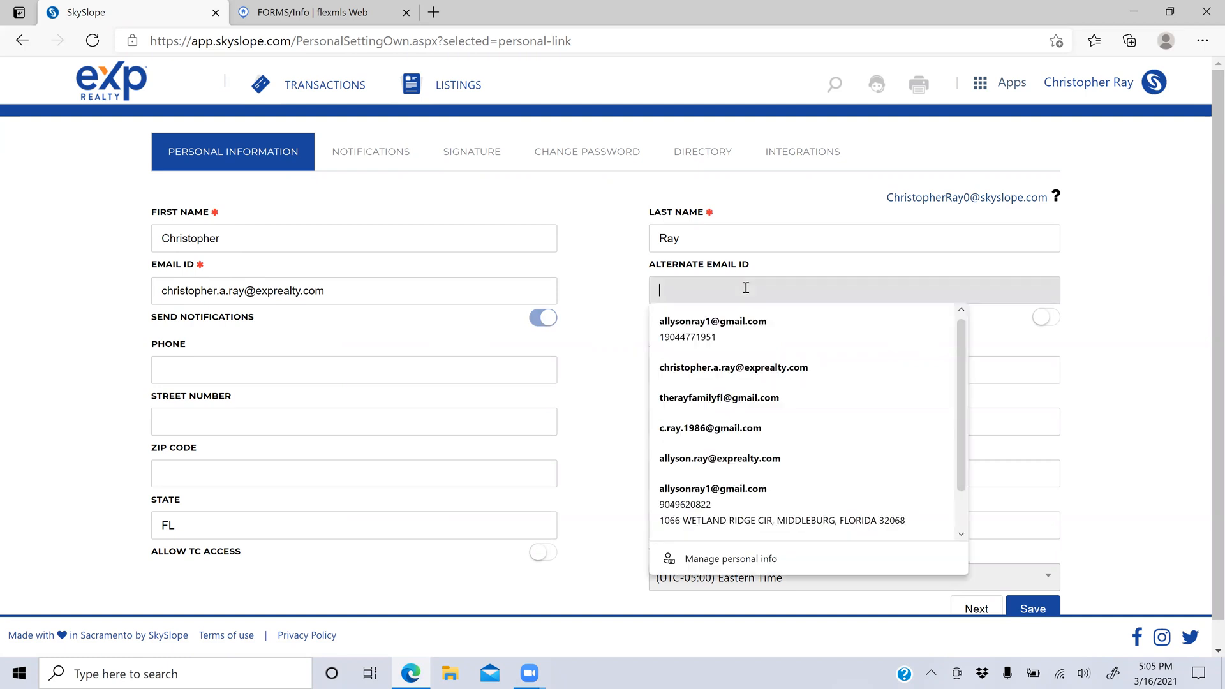
pyautogui.click(1085, 294)
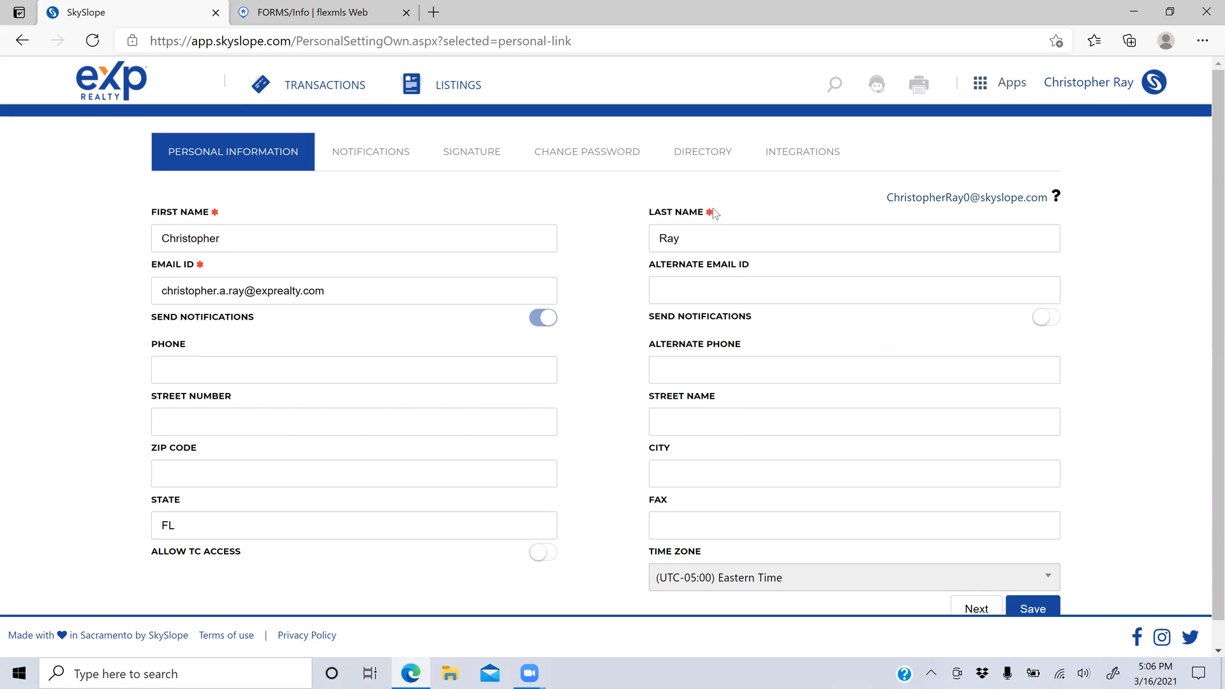
# Step: Toggle the listing-expiration email on and back off, then view Signature and Change Password settings
pyautogui.click(372, 161)
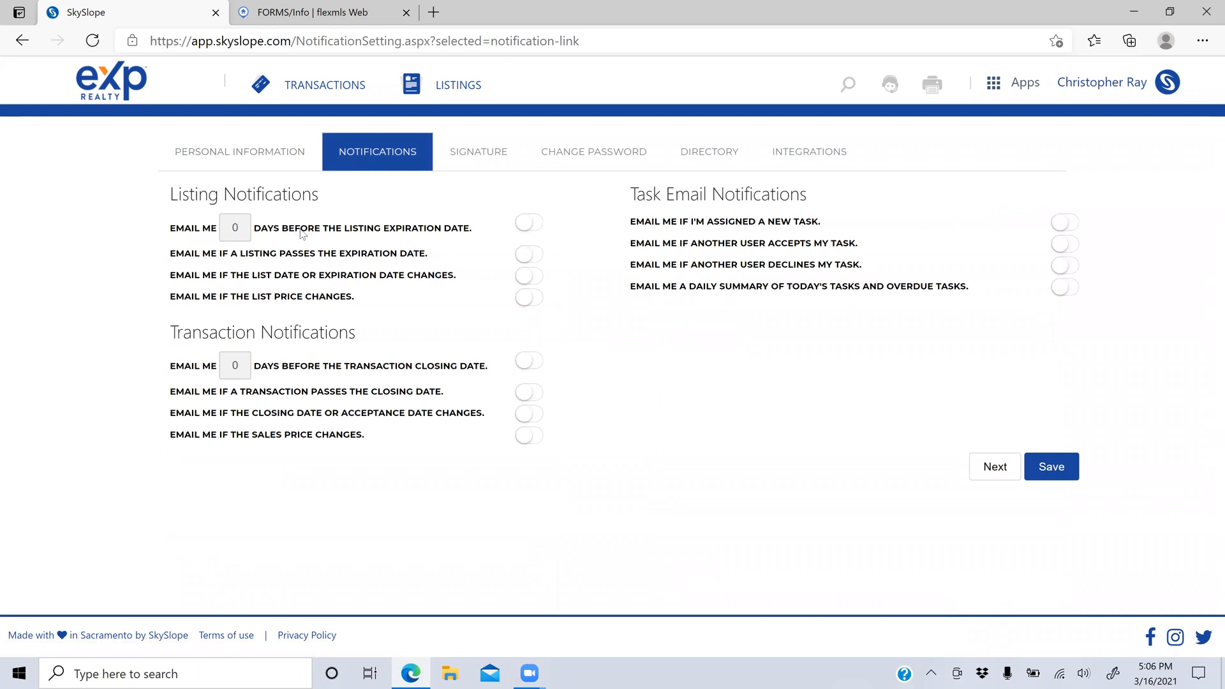
pyautogui.click(533, 225)
pyautogui.click(534, 224)
pyautogui.click(462, 155)
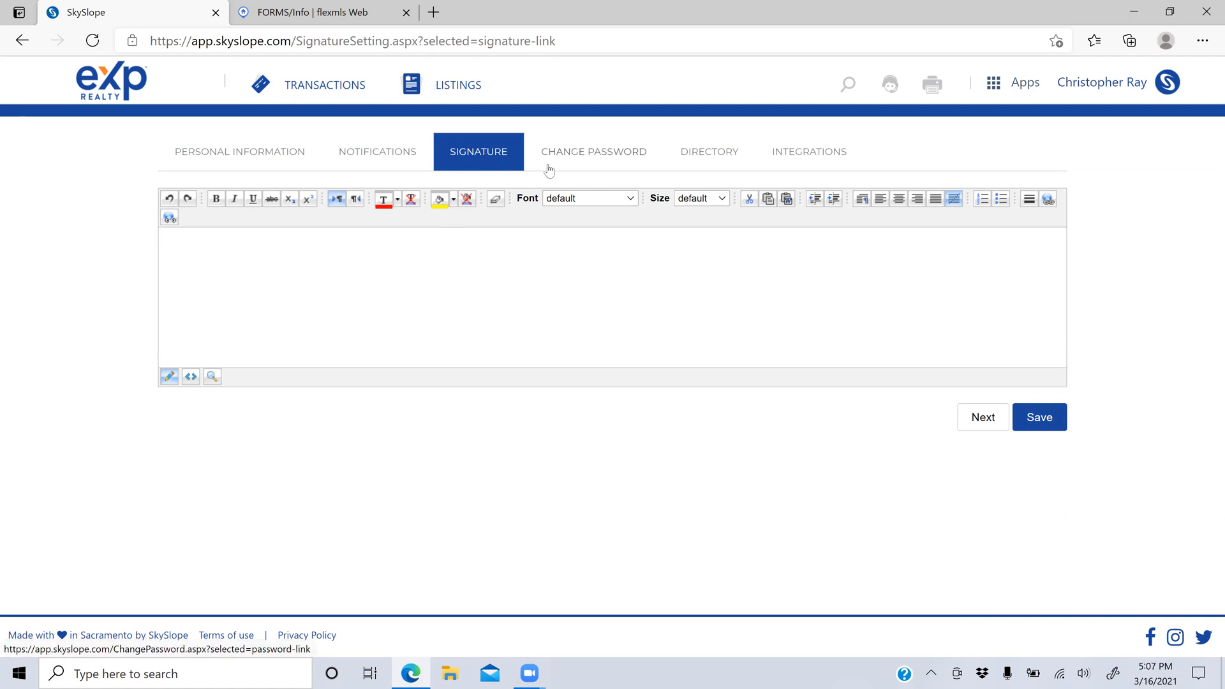
pyautogui.click(581, 156)
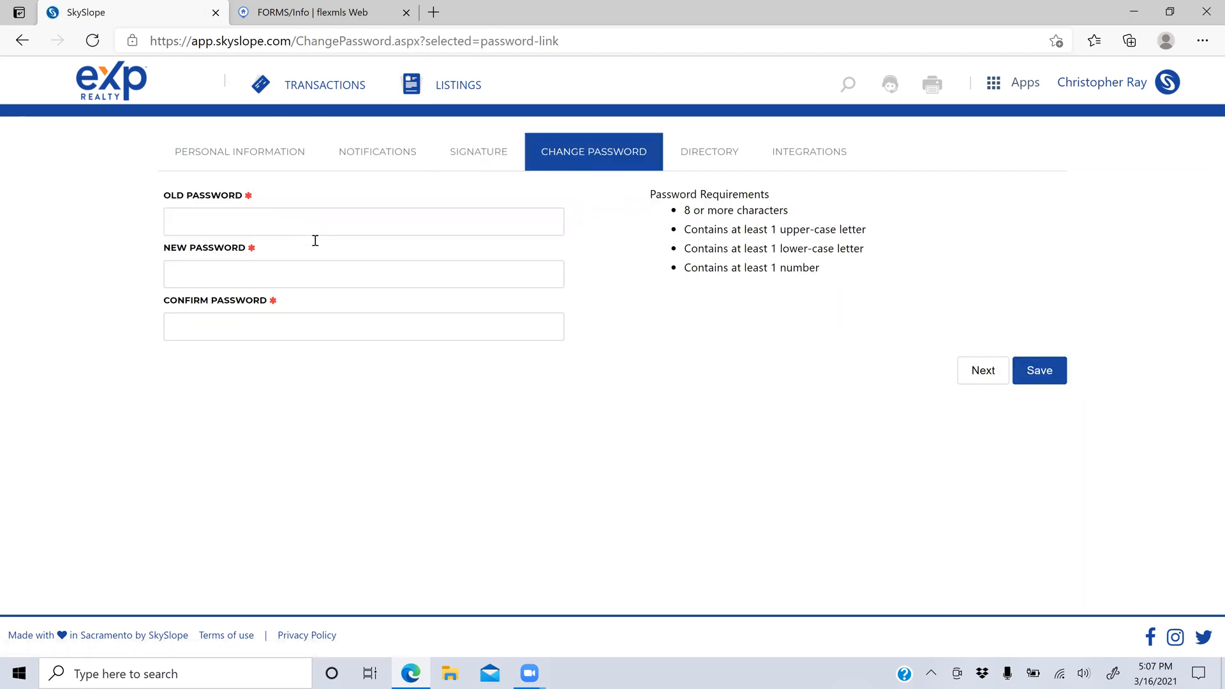
# Step: Browse the Directory and Integrations tabs, then go to the Manage Transactions list
pyautogui.click(729, 160)
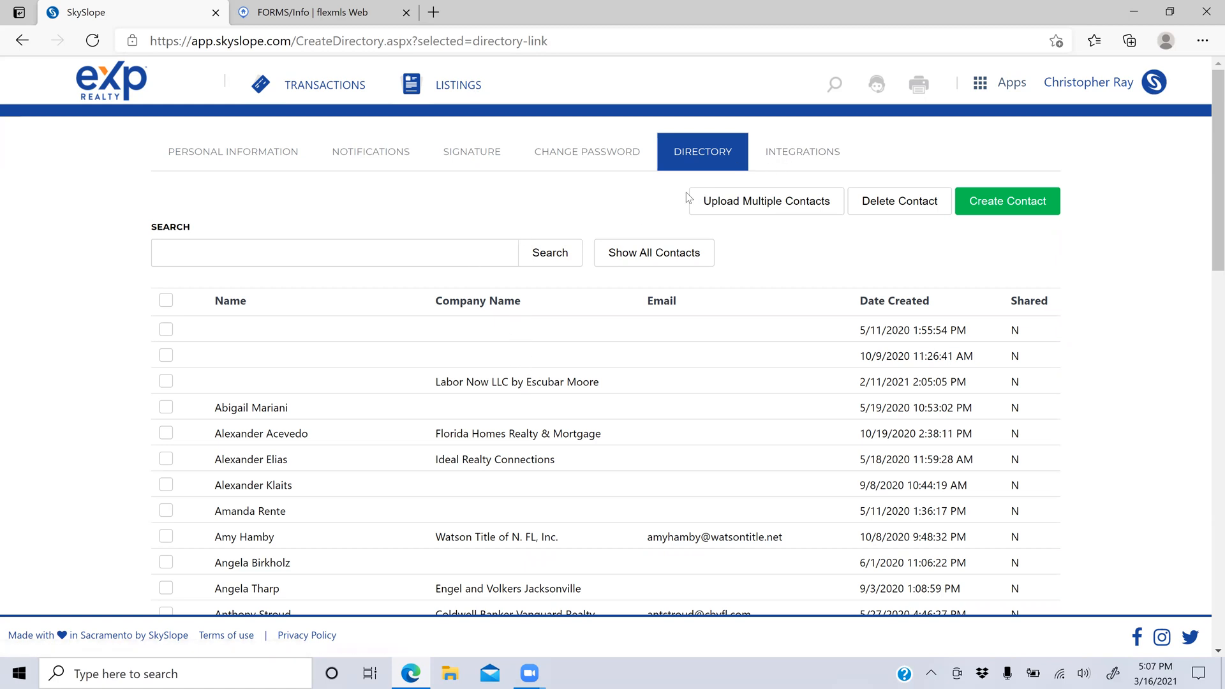
pyautogui.click(786, 159)
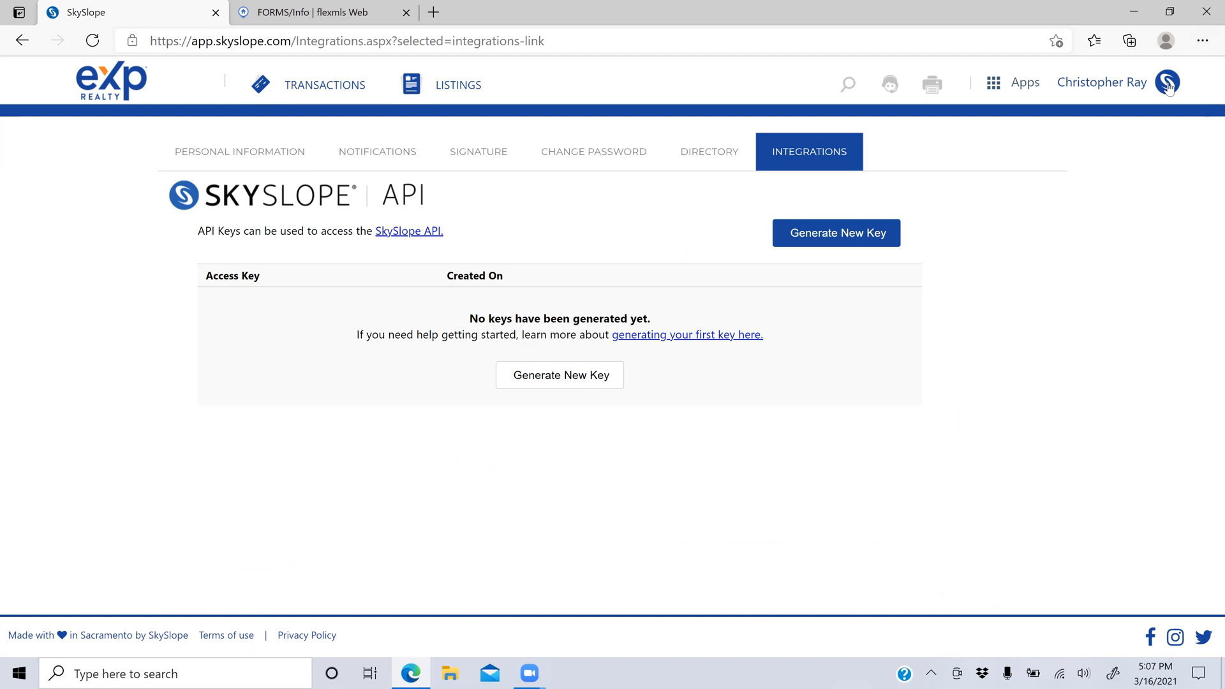
pyautogui.click(322, 92)
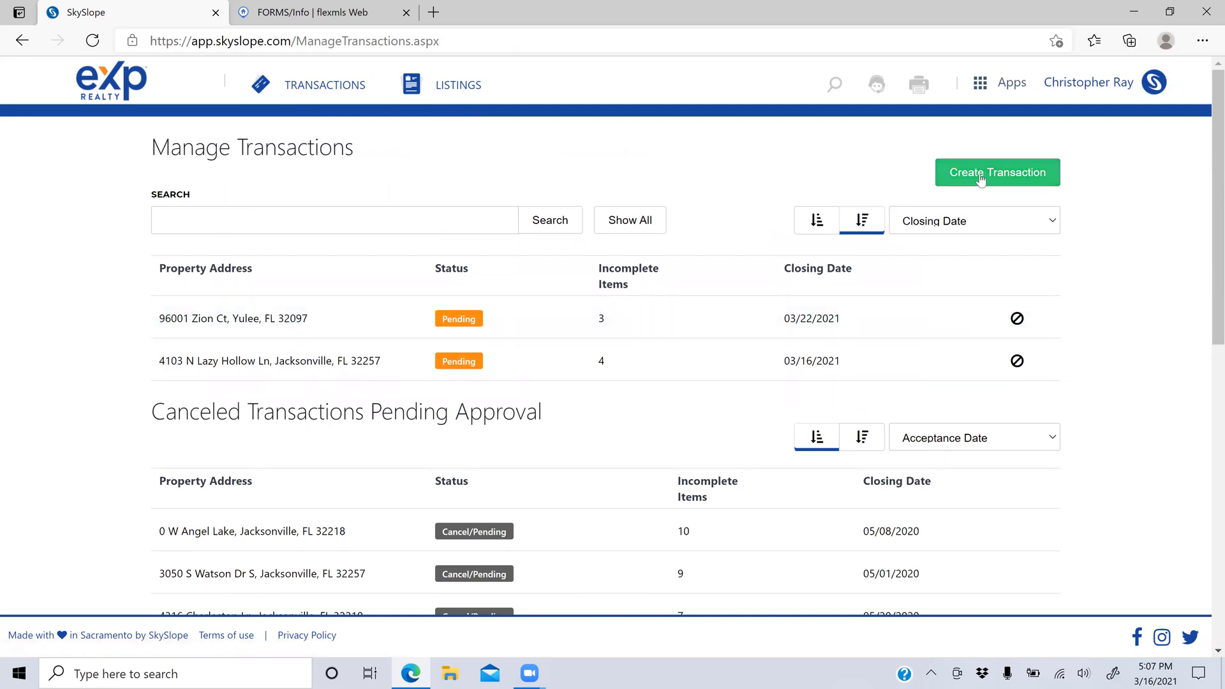
# Step: Start a new transaction and import 123 Sesame Street, Middleburg by searching '123 sesa'
pyautogui.click(1021, 183)
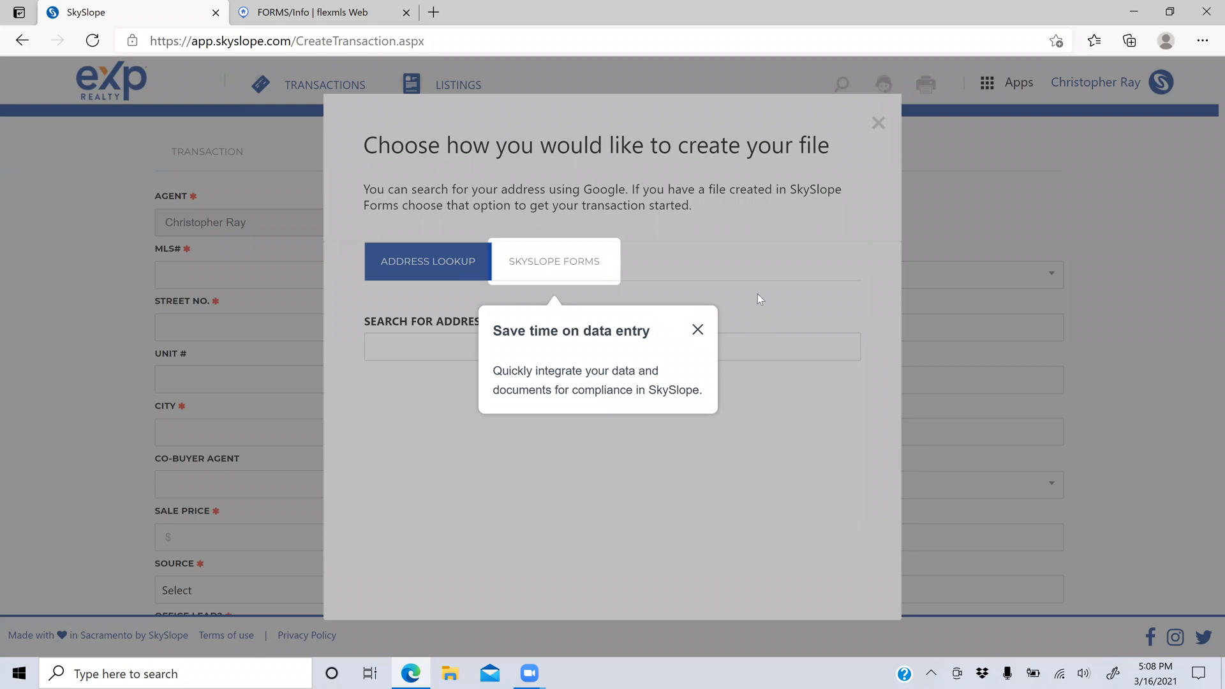
pyautogui.click(697, 329)
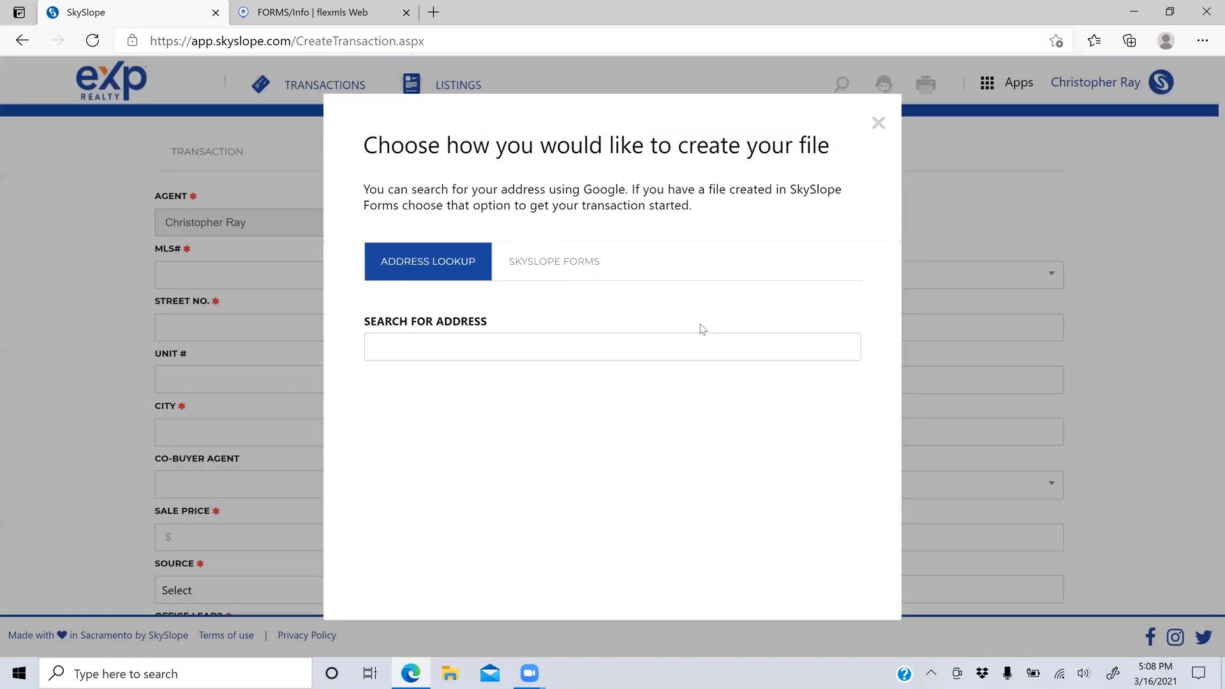
pyautogui.click(458, 339)
pyautogui.write('123')
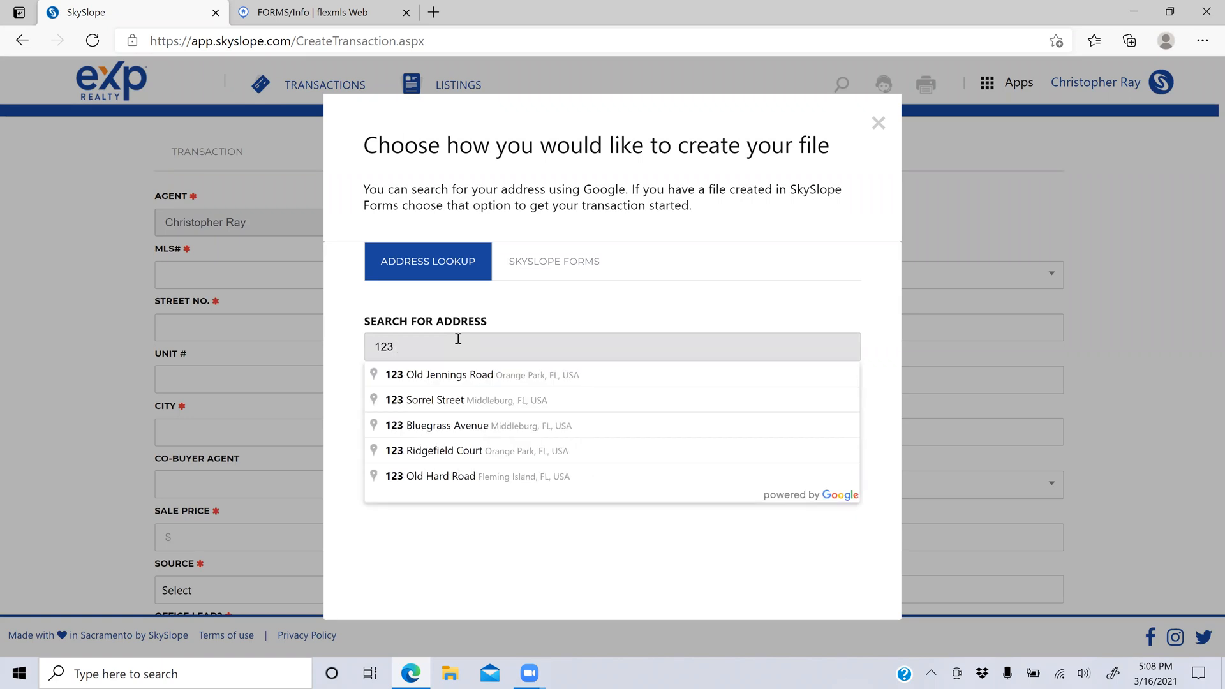
pyautogui.write(' sesa')
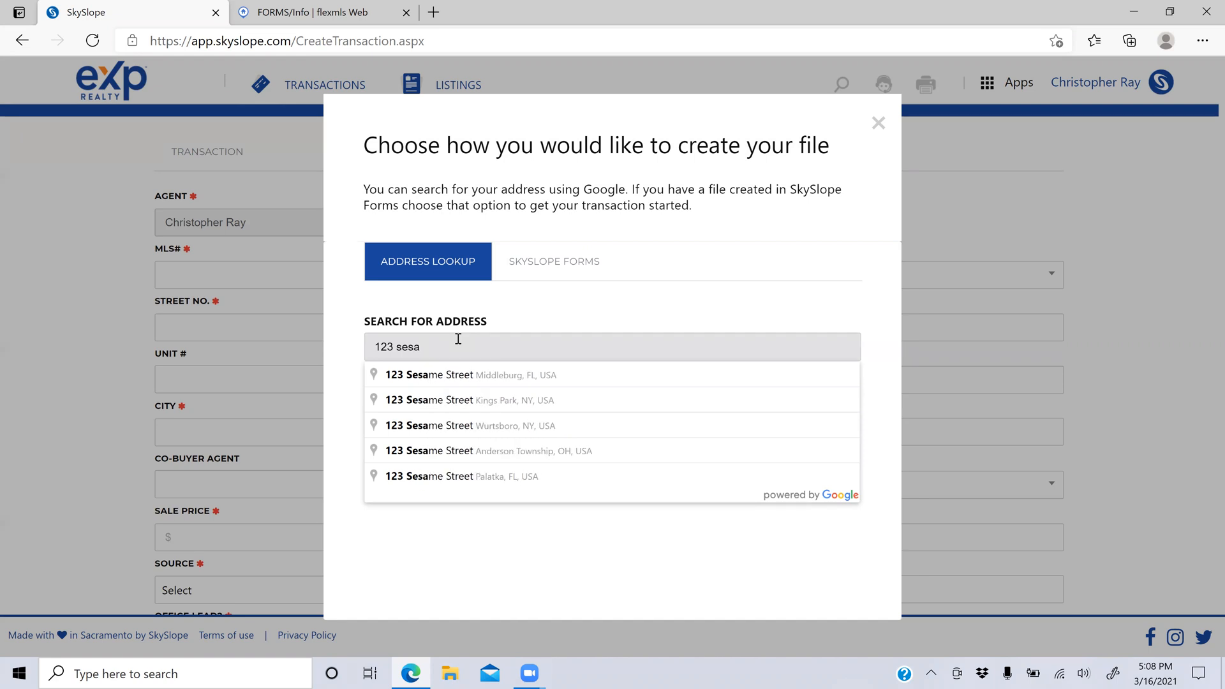
pyautogui.click(456, 375)
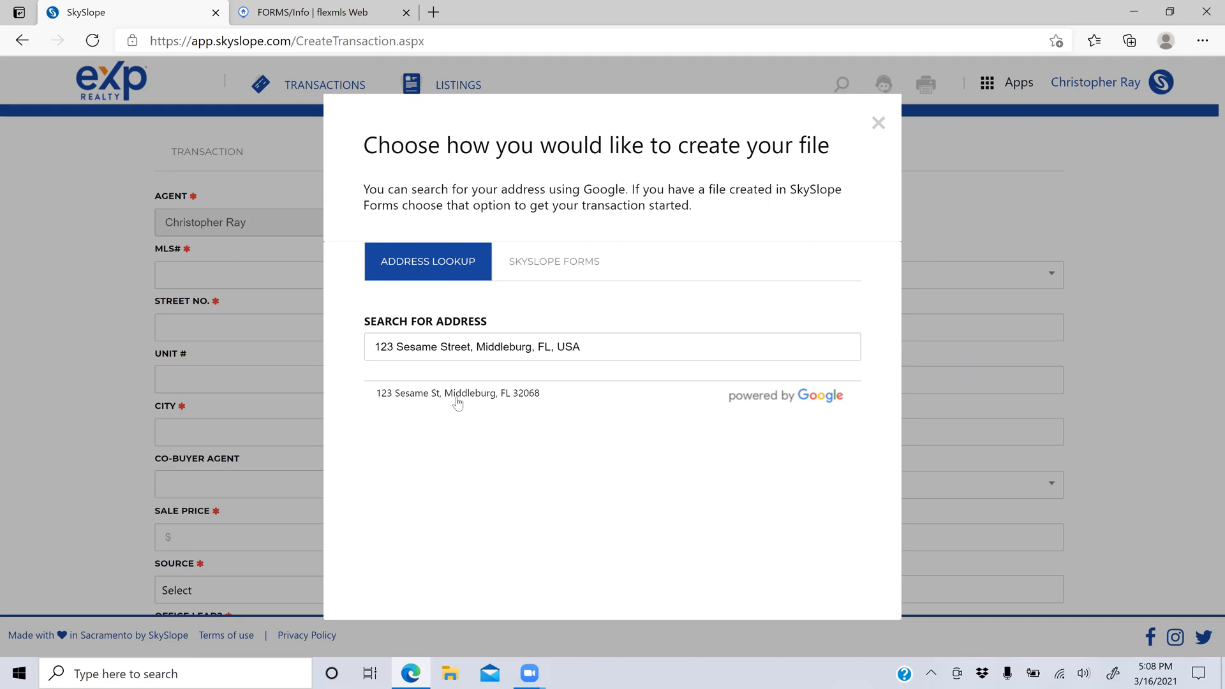
pyautogui.click(457, 396)
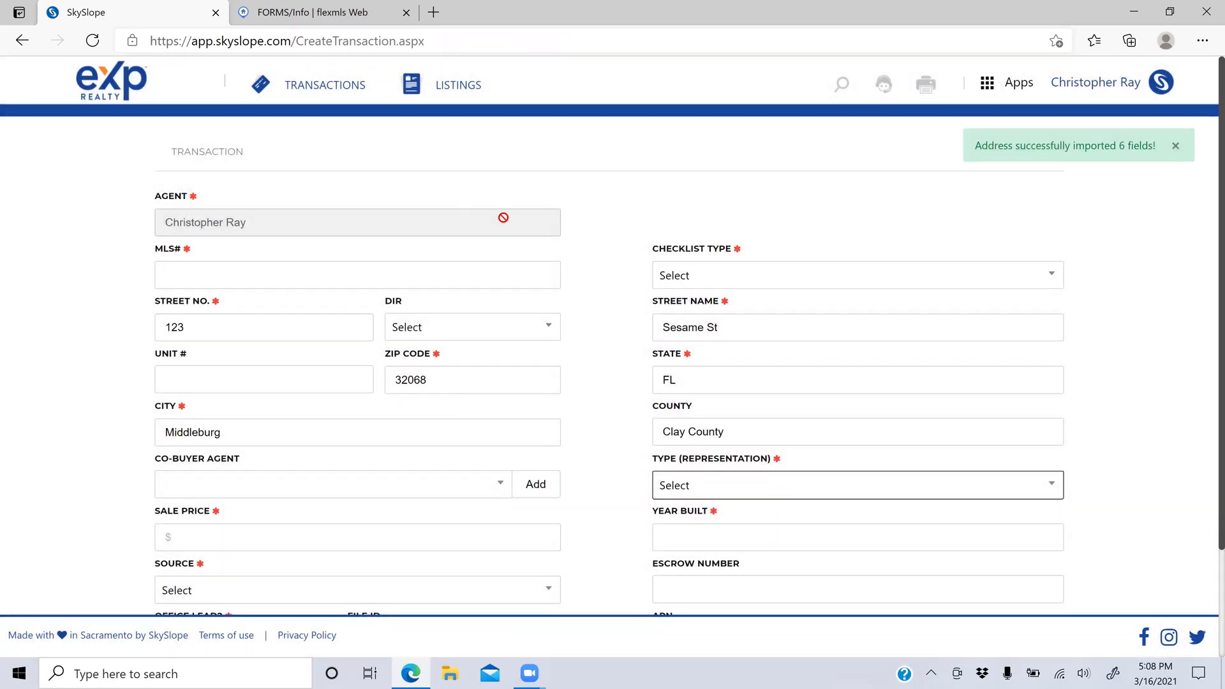
# Step: Leave the form and move through Transactions and Listings to the home dashboard
pyautogui.click(333, 85)
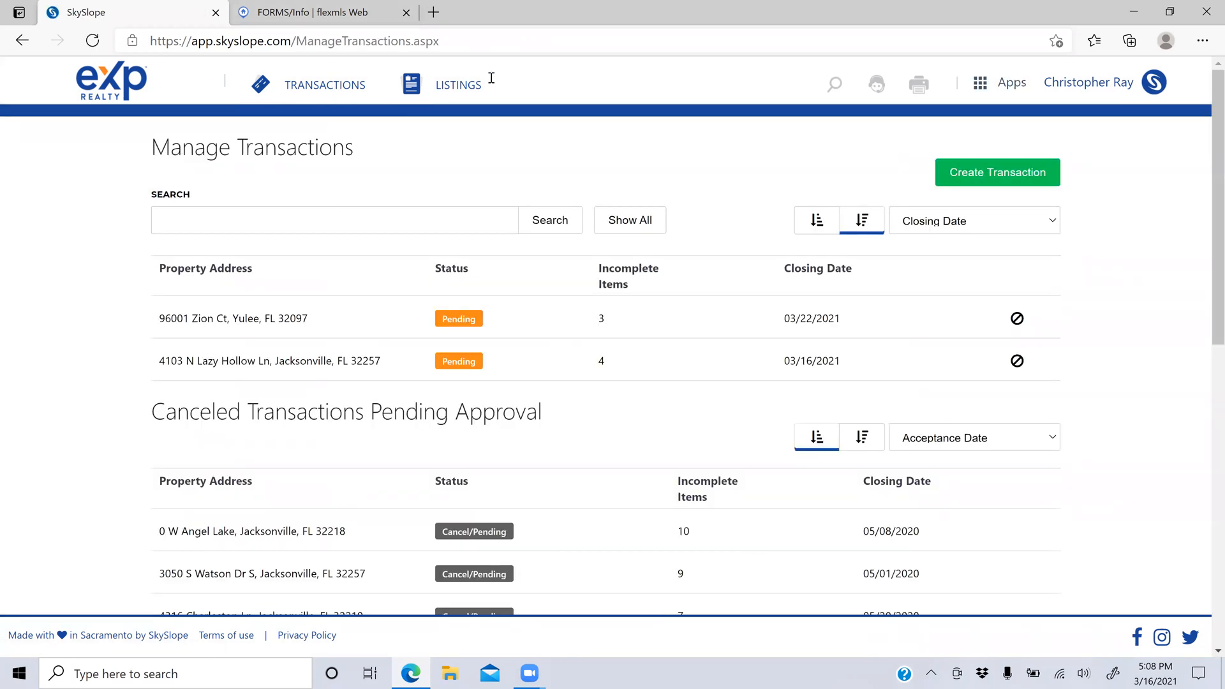
pyautogui.click(457, 90)
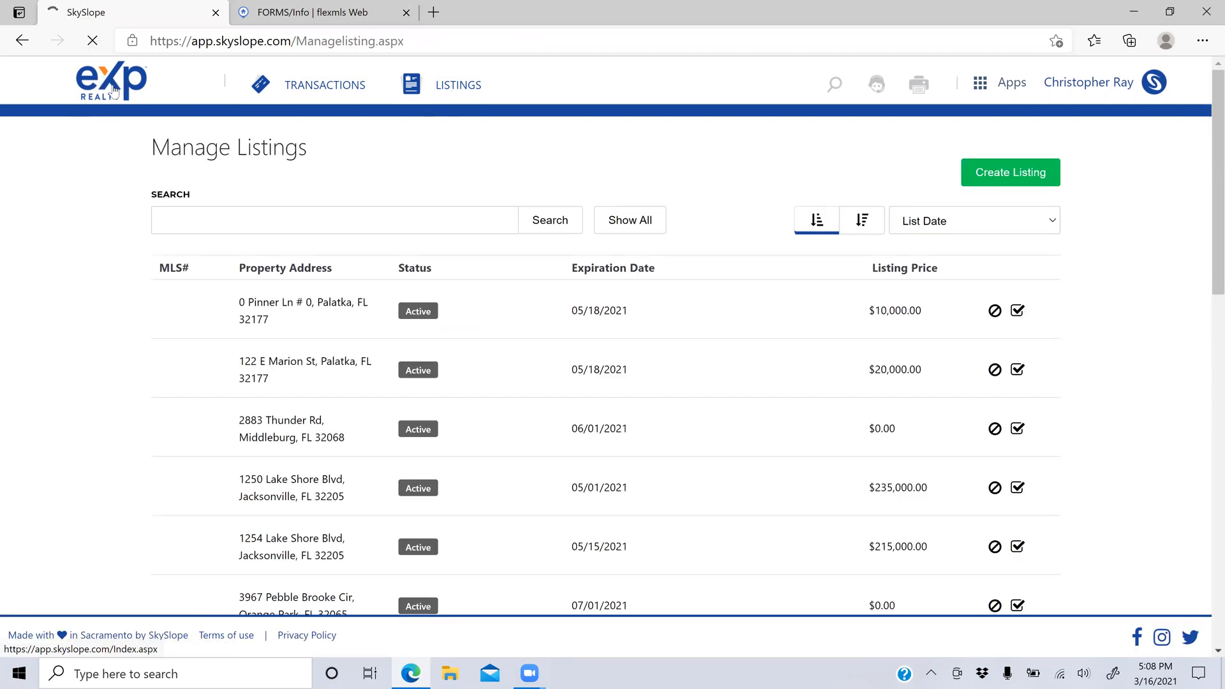
pyautogui.click(93, 88)
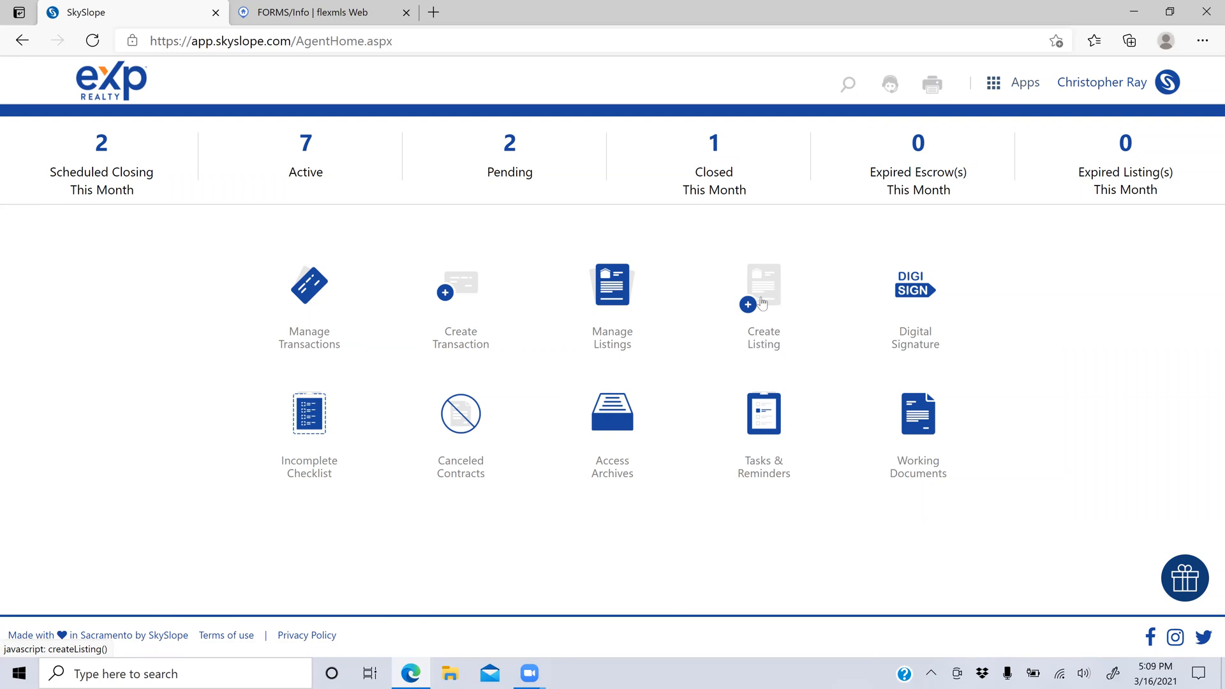
# Step: Start a new transaction from the home dashboard
pyautogui.click(459, 292)
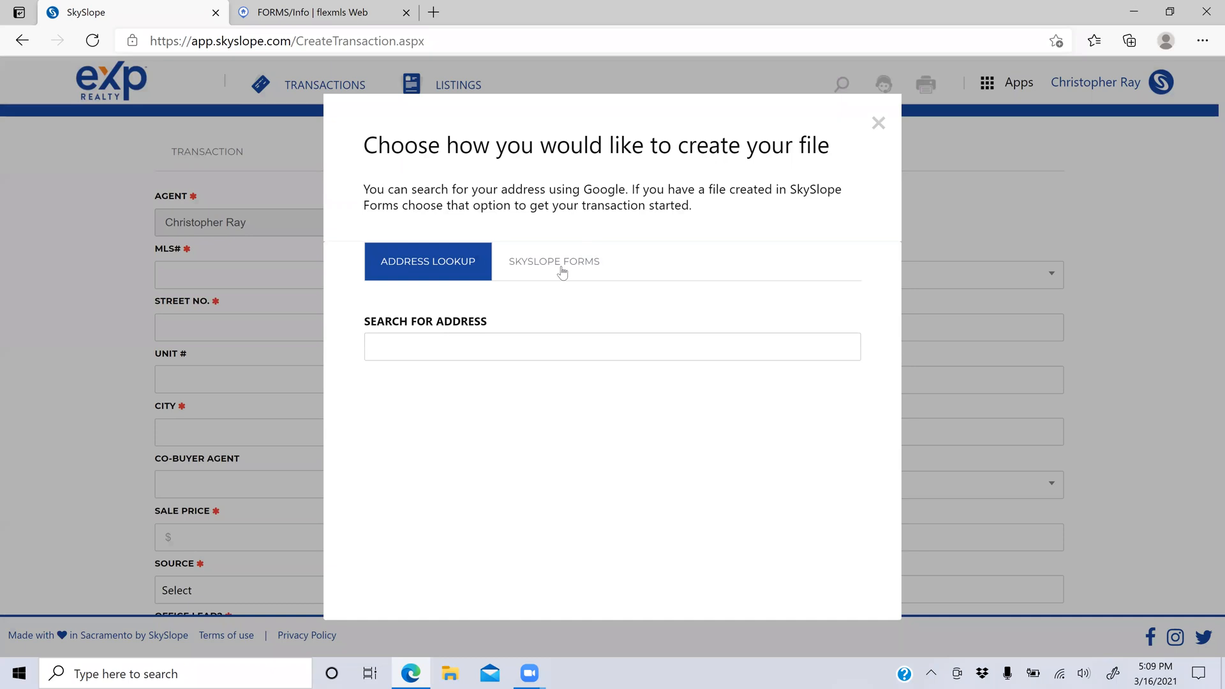
# Step: Search '123 ses' and import 123 Sesame St, Middleburg, FL 32068, Clay County into the form
pyautogui.click(536, 348)
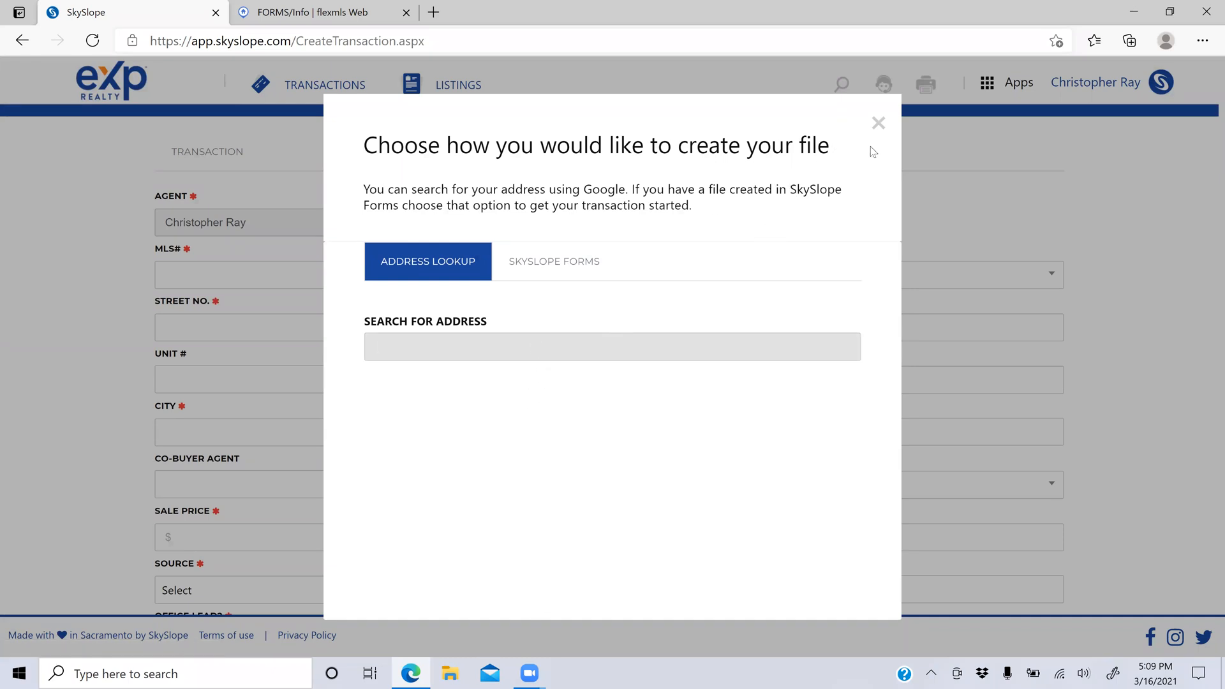
pyautogui.write('123')
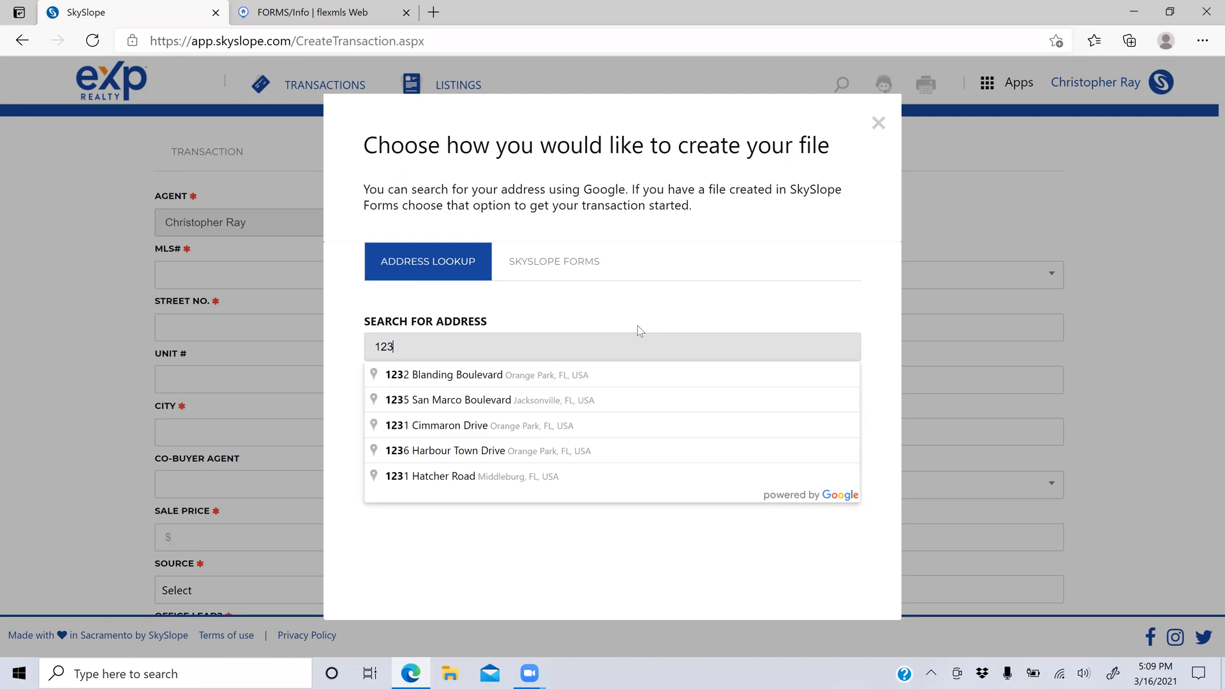
pyautogui.write(' ses')
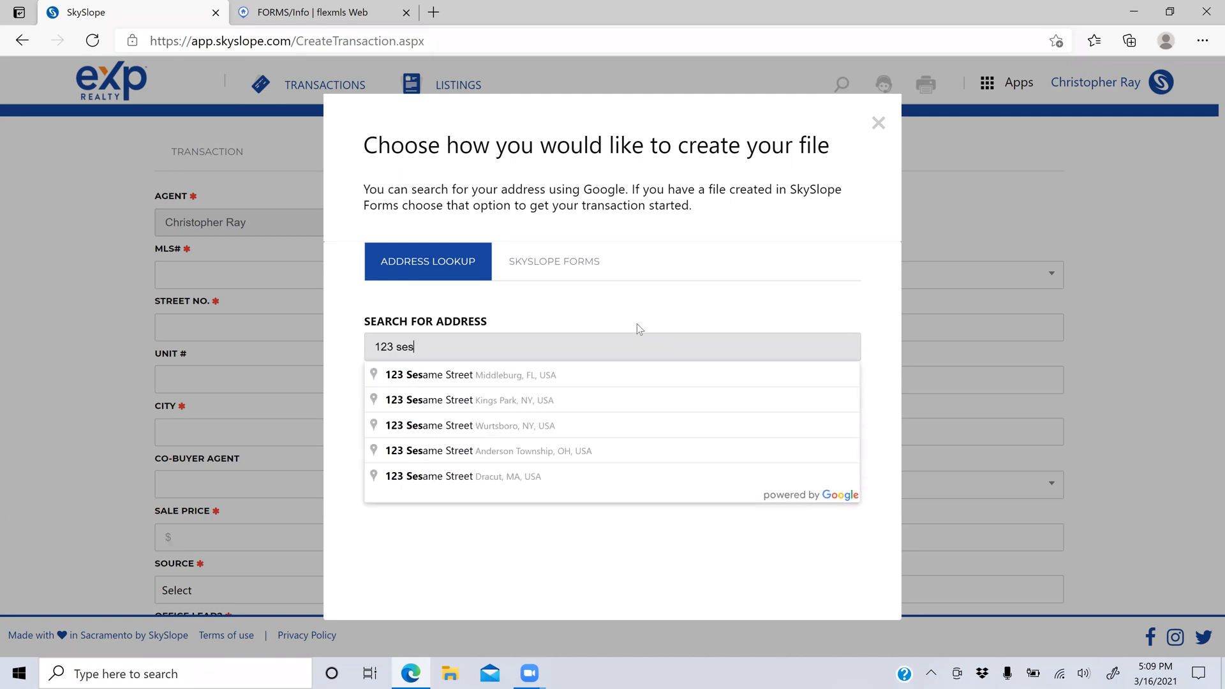
pyautogui.click(529, 375)
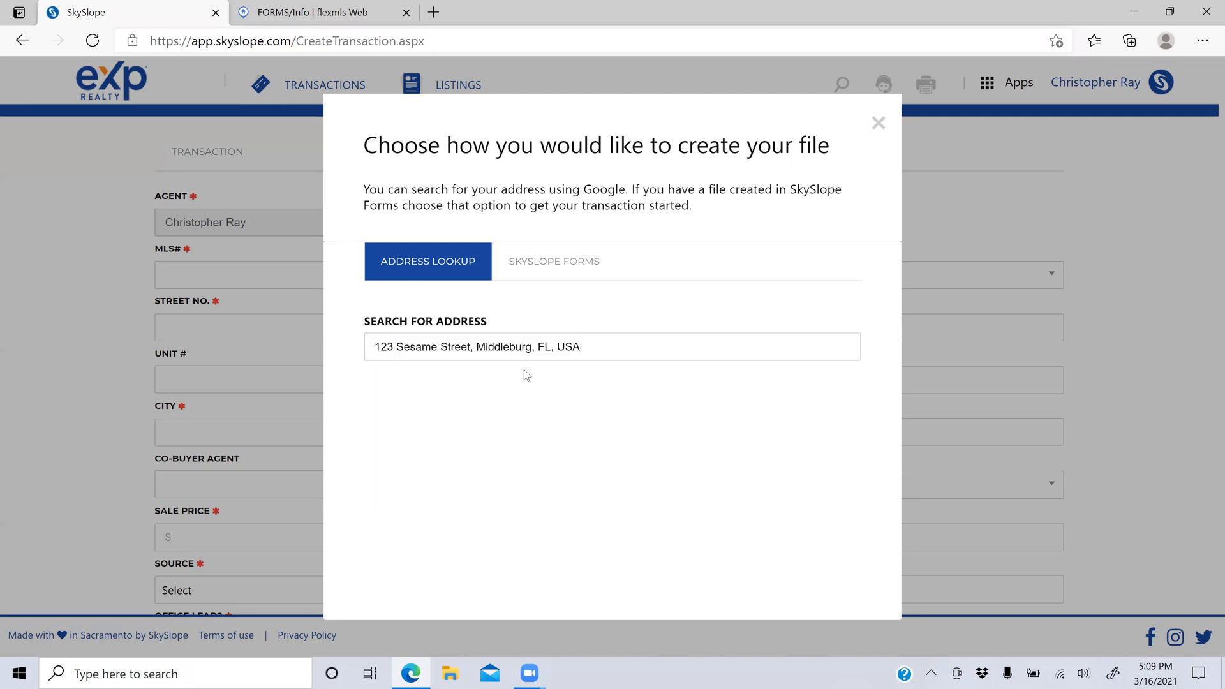
pyautogui.click(528, 394)
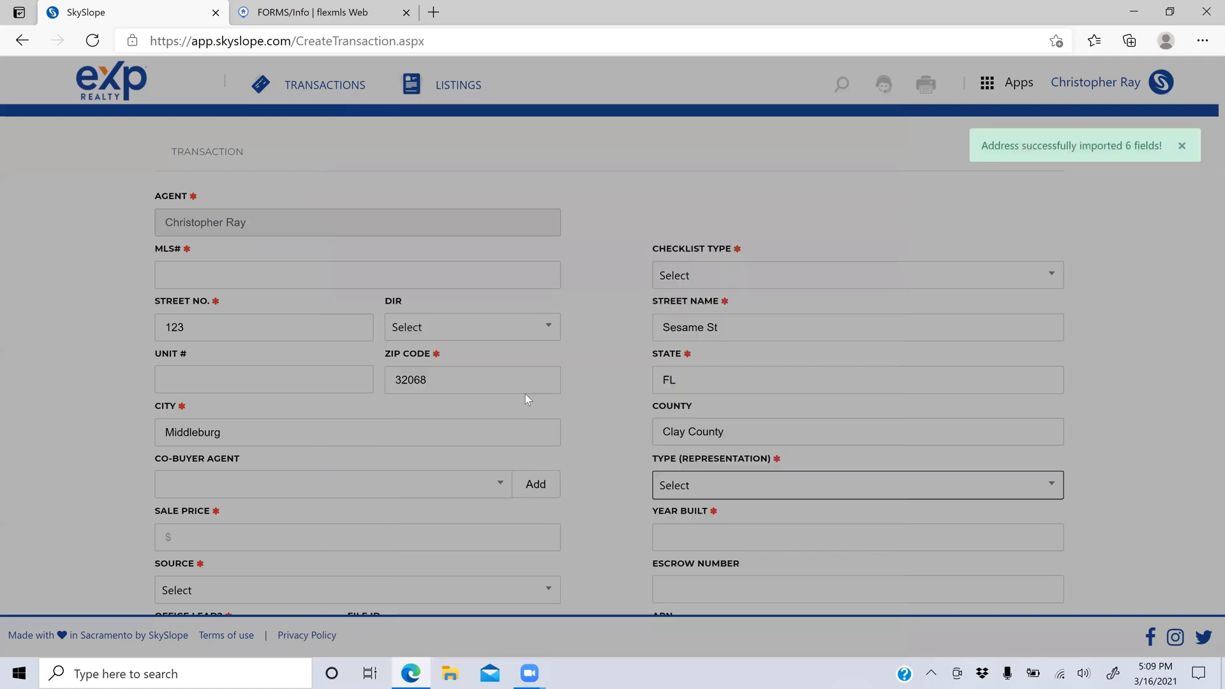
pyautogui.click(1135, 150)
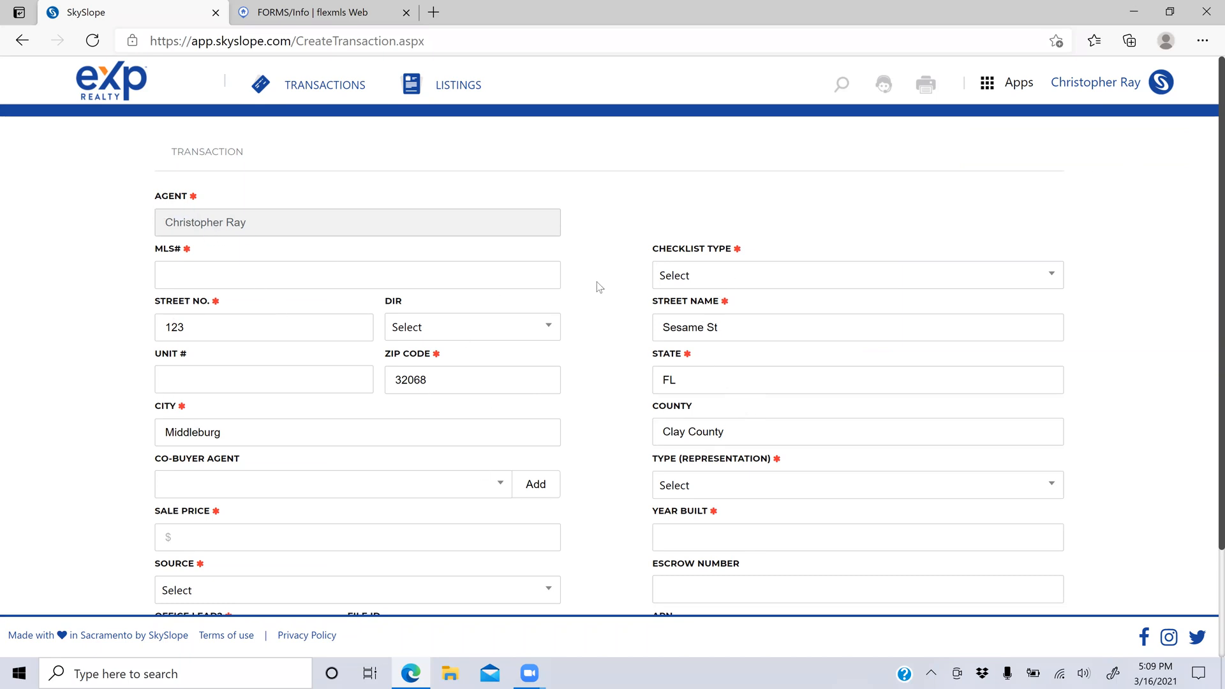
pyautogui.scroll(-1, 599, 287)
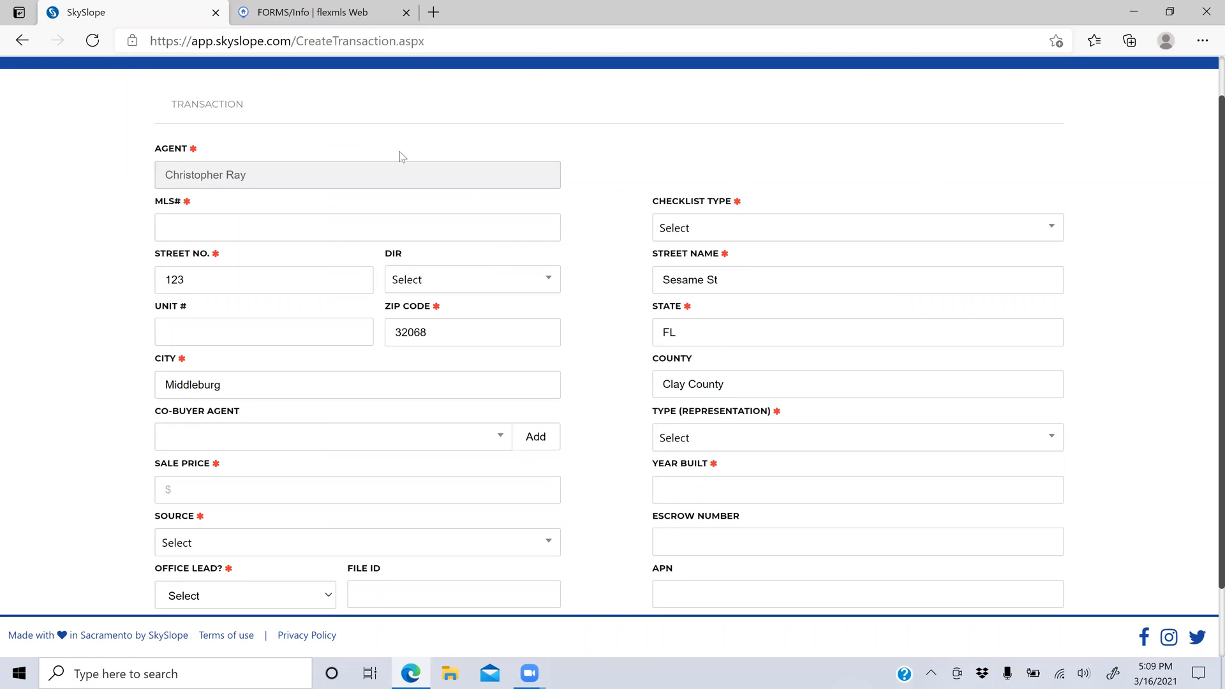
# Step: Enter MLS# 00000, sale price $200,000.00 and year built 1977
pyautogui.click(197, 224)
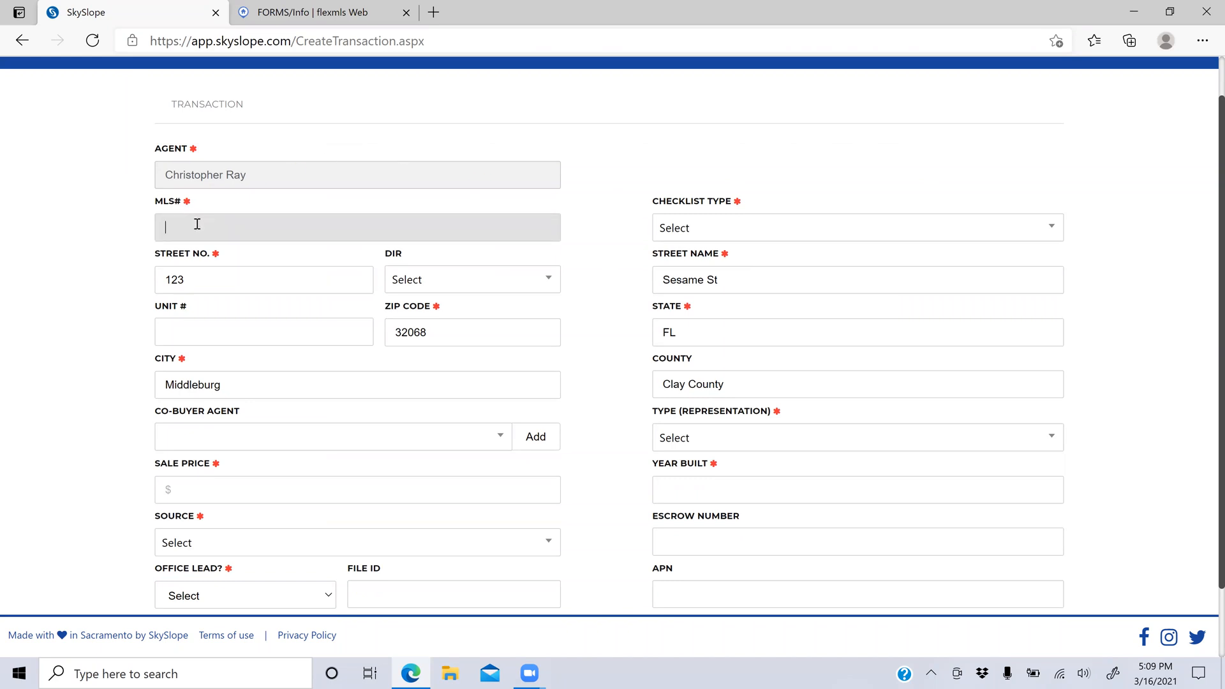
pyautogui.write('00000')
pyautogui.click(233, 480)
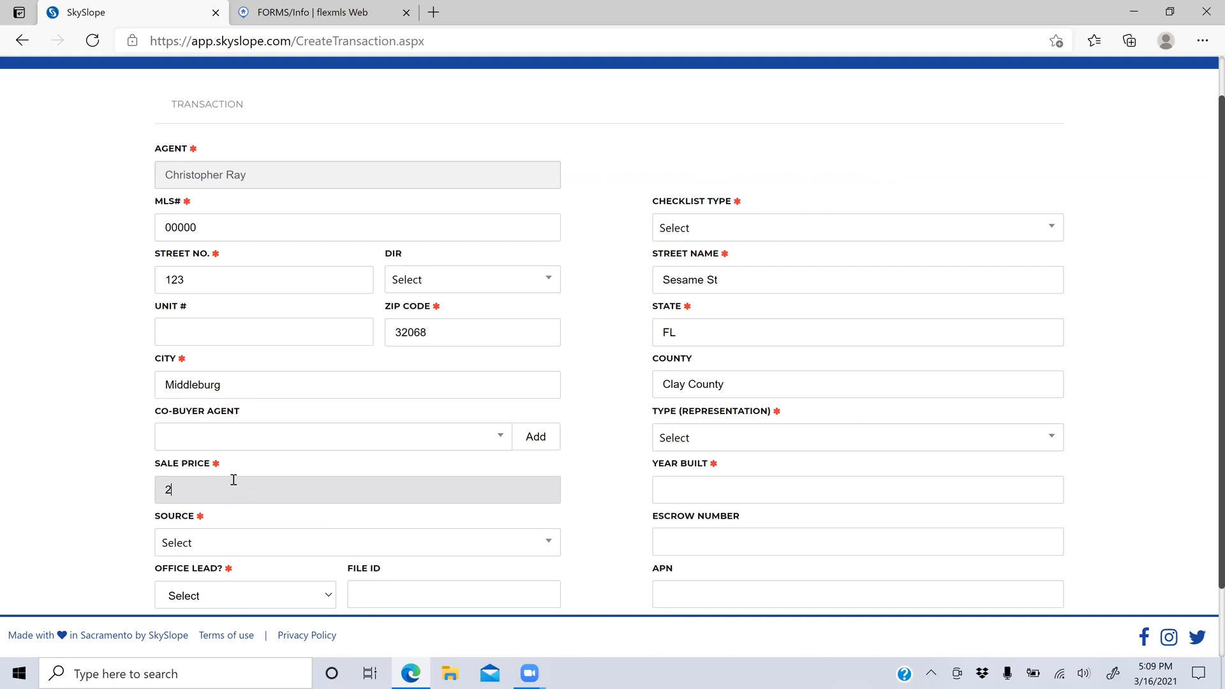
pyautogui.write('00000')
pyautogui.press('Tab')
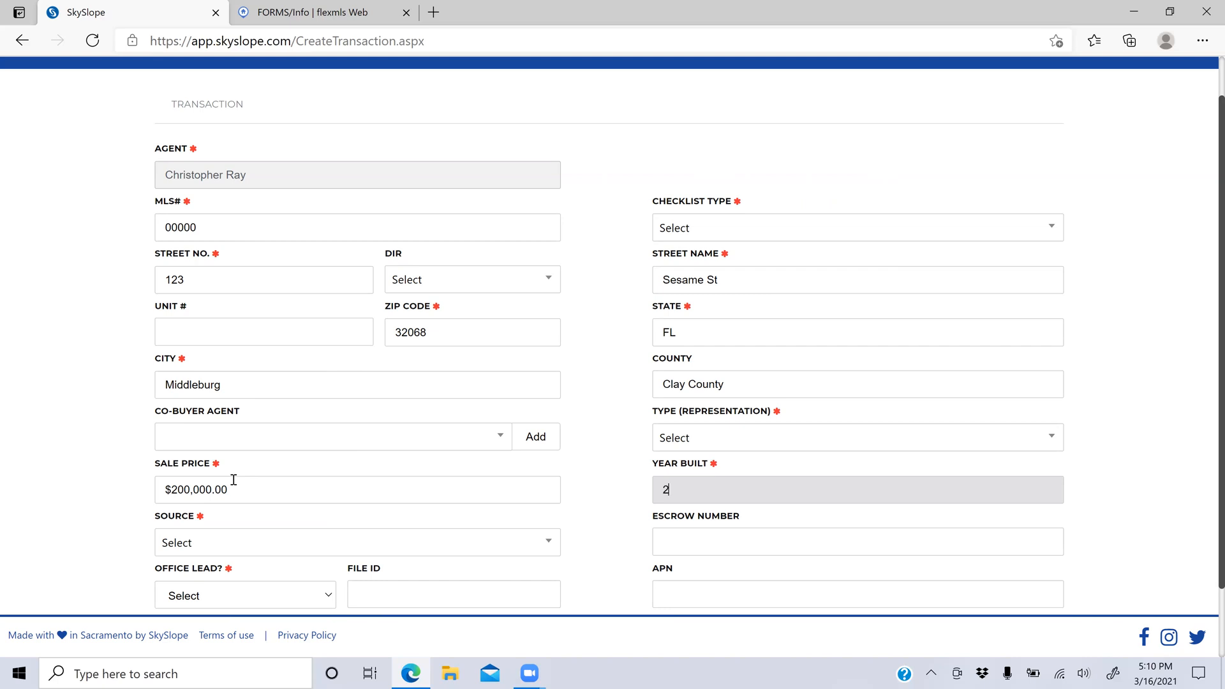
pyautogui.write('77')
# Step: Set the lead source to Previous Customer
pyautogui.click(195, 543)
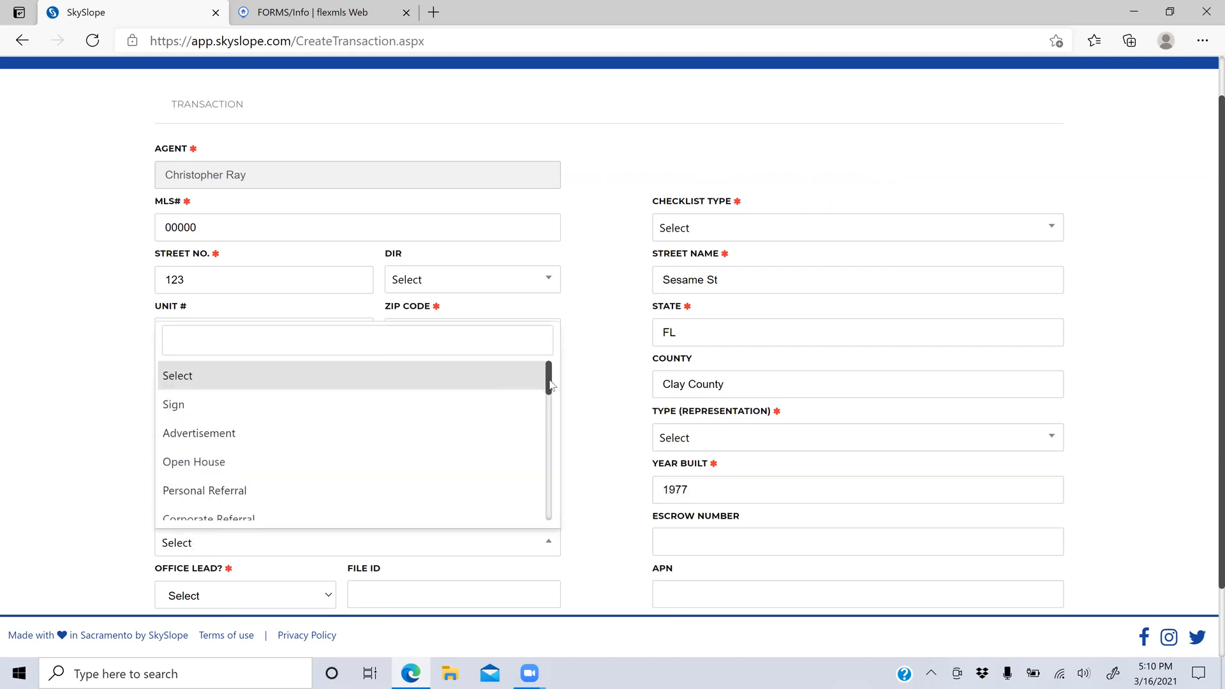
pyautogui.moveTo(550, 385); pyautogui.dragTo(525, 442)
pyautogui.scroll(-2, 519, 442)
pyautogui.scroll(3, 528, 412)
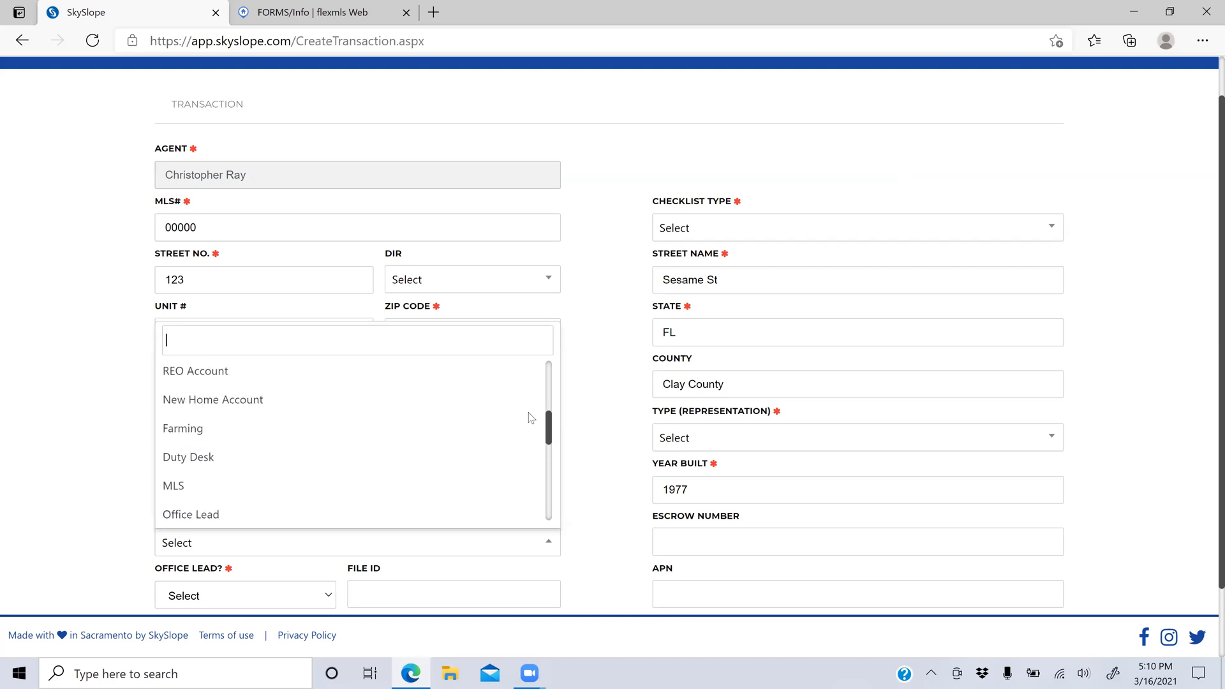
pyautogui.click(268, 431)
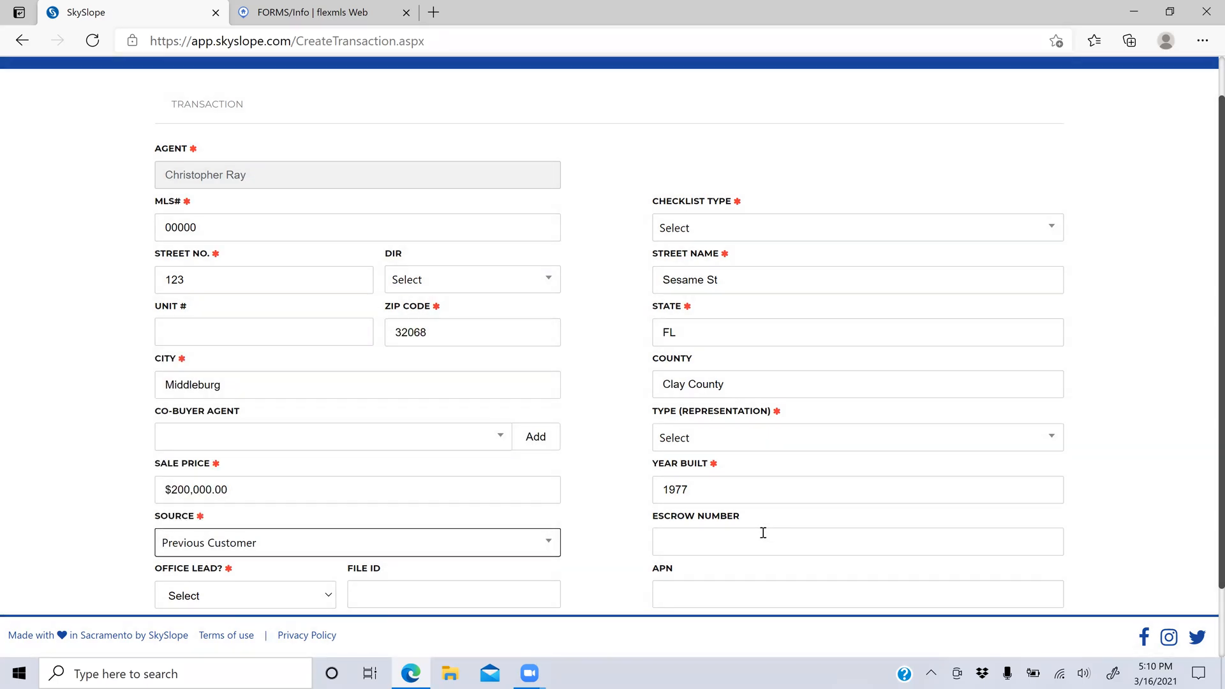
pyautogui.scroll(-2, 763, 532)
pyautogui.click(311, 514)
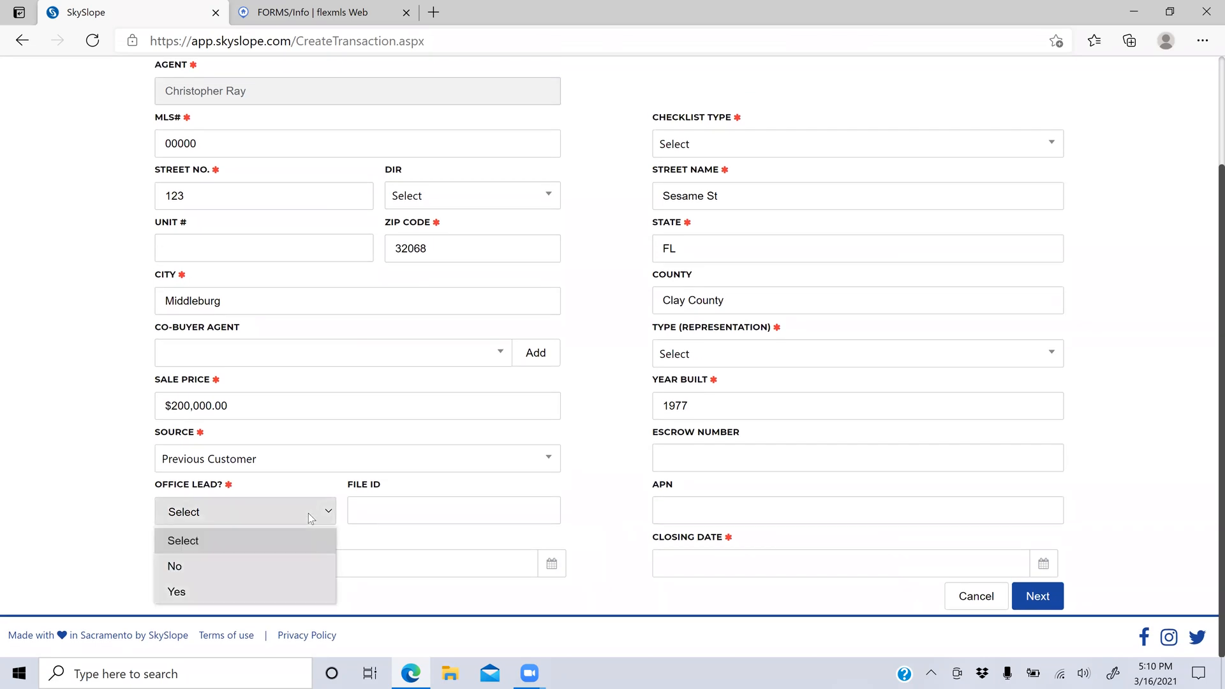
# Step: Set Office Lead to No, acceptance date 03/16/2021 and closing date 04/16/2021
pyautogui.click(257, 564)
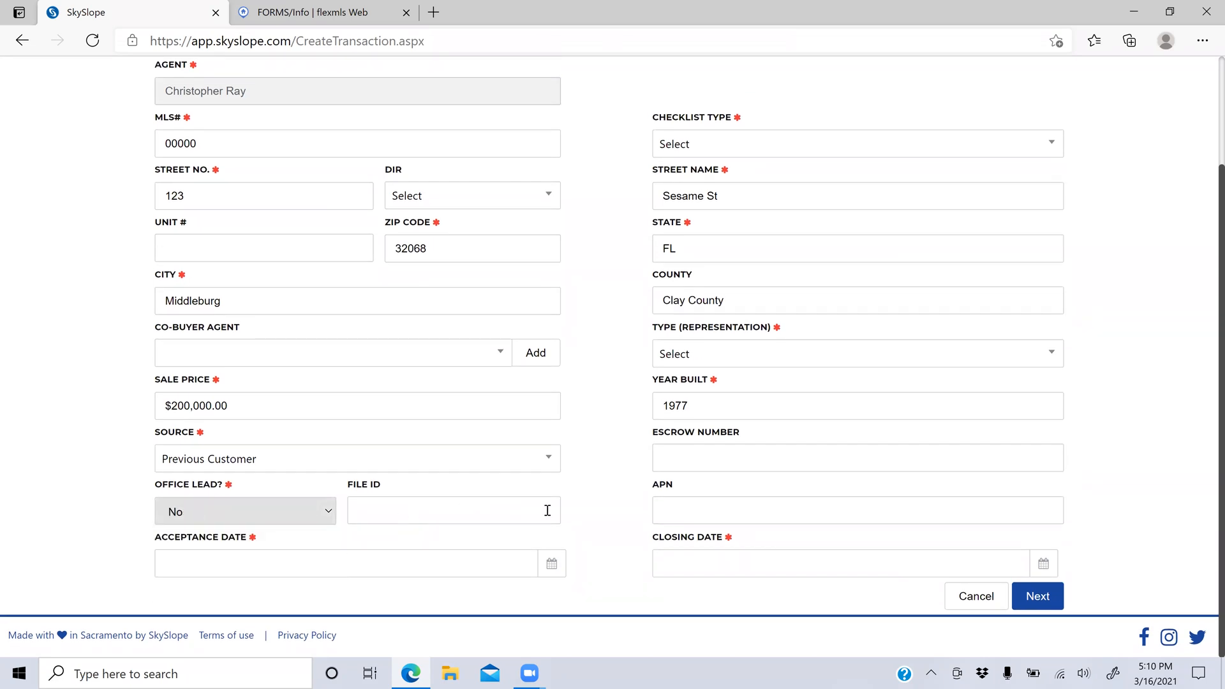
pyautogui.click(378, 568)
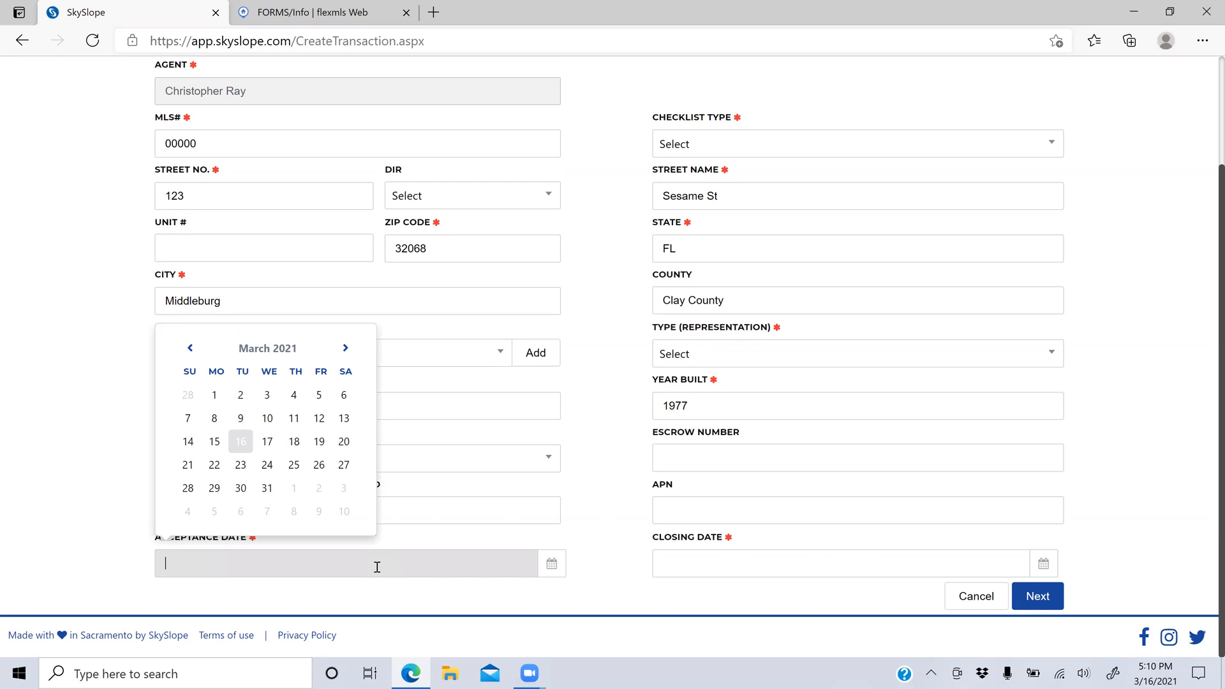
pyautogui.click(241, 441)
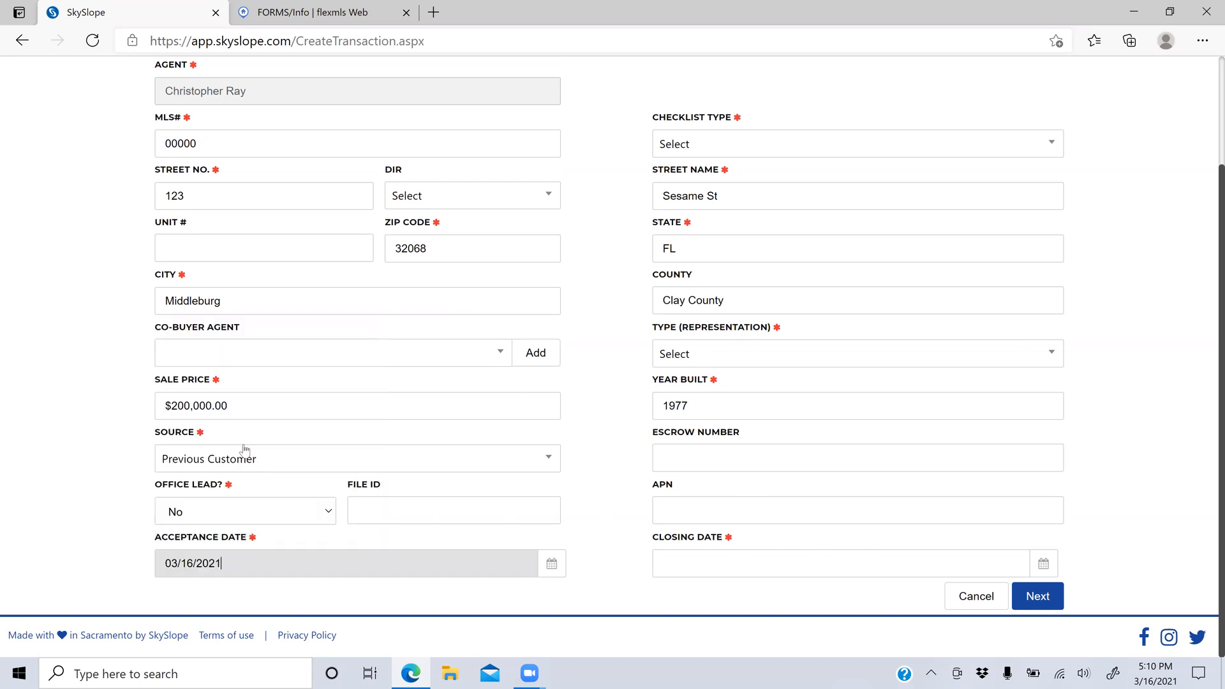
pyautogui.click(747, 566)
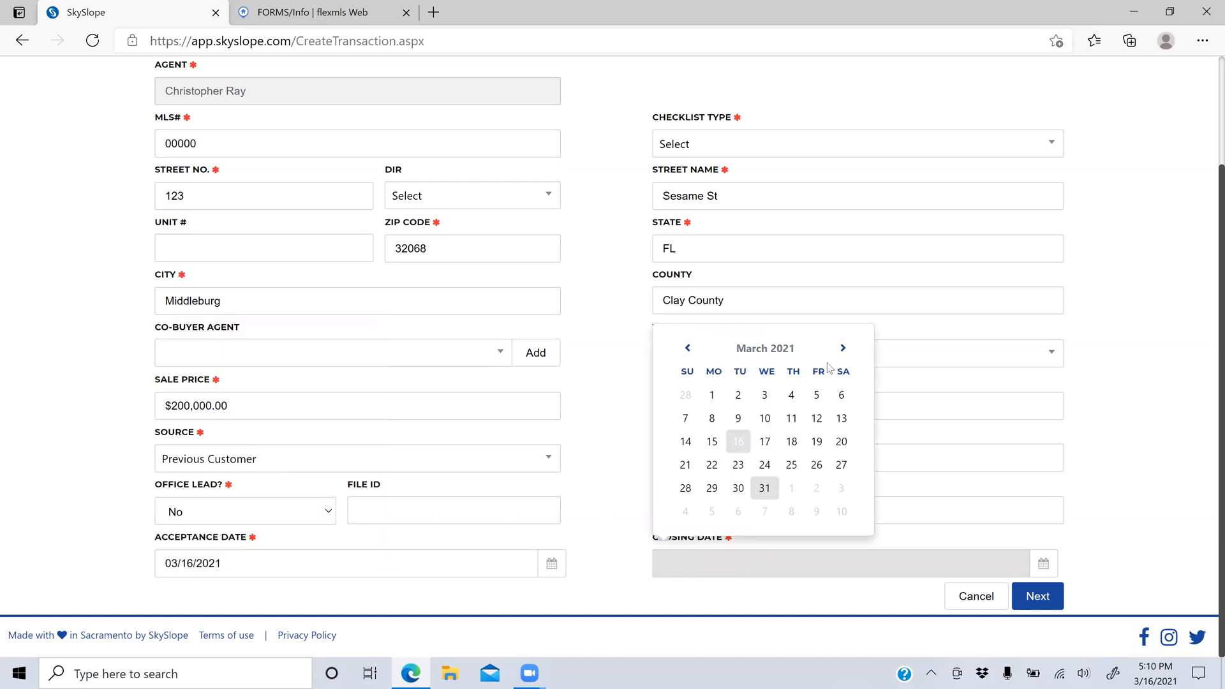
pyautogui.click(843, 348)
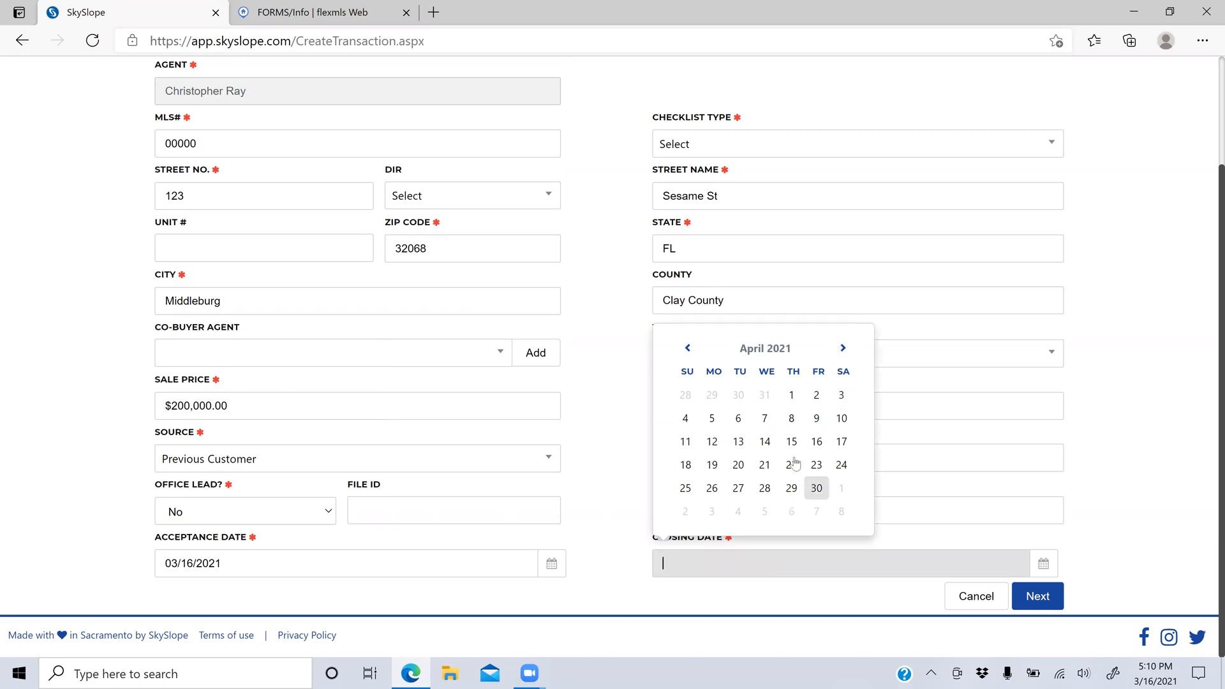
pyautogui.click(818, 446)
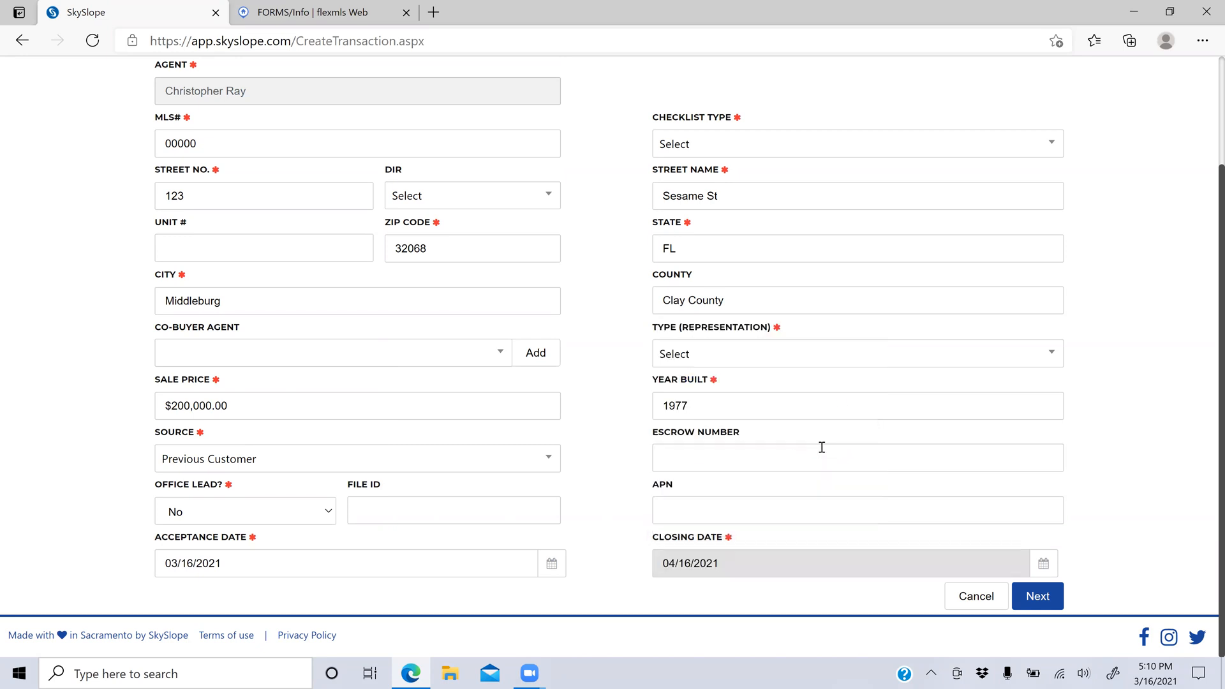
pyautogui.click(1036, 596)
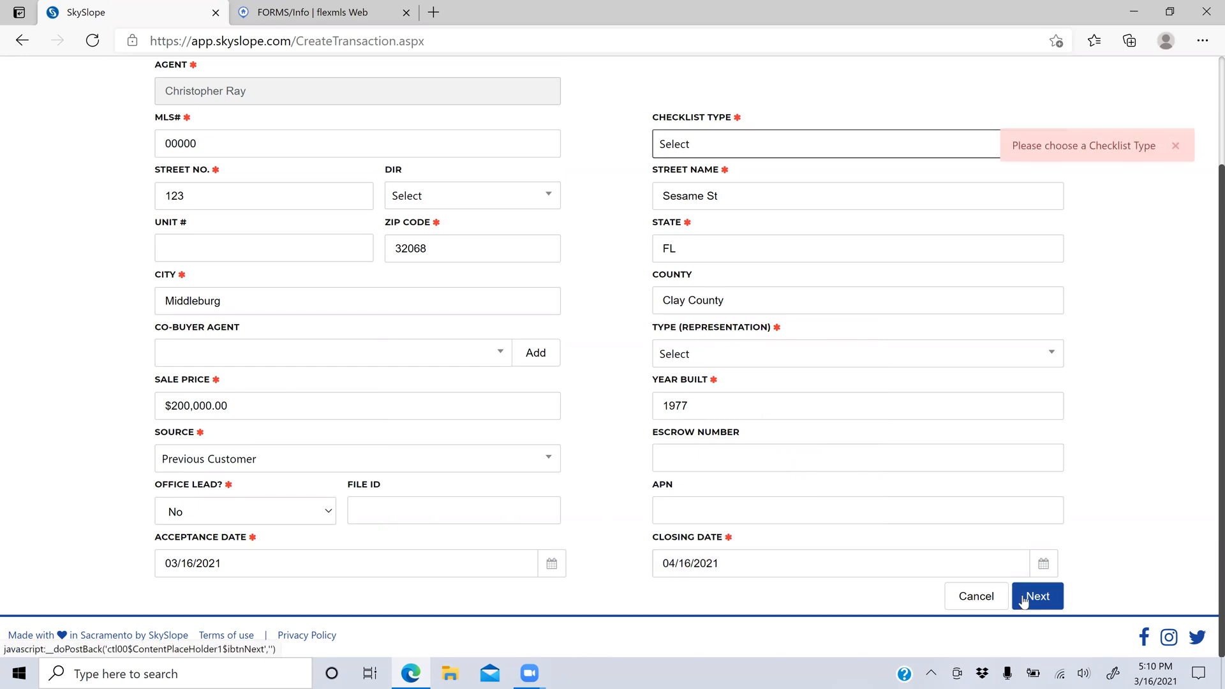
# Step: Choose the Purchase and Sale checklist and Purchase / Tenant type, then submit the details
pyautogui.click(722, 149)
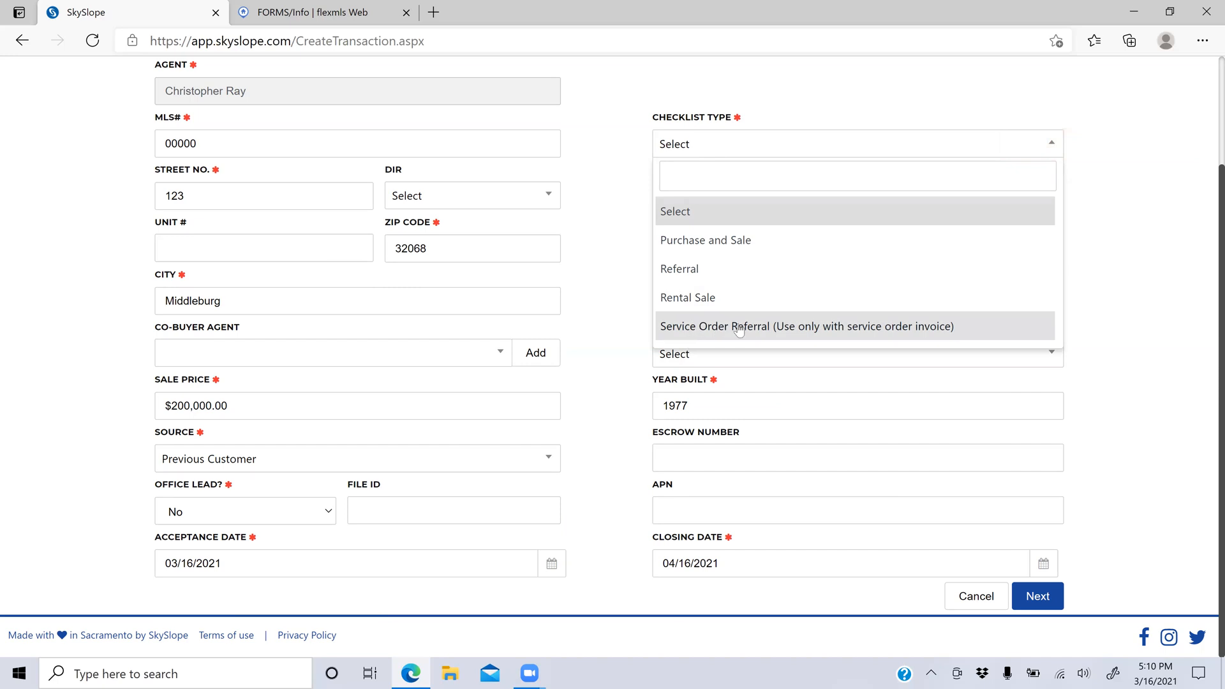
pyautogui.click(738, 236)
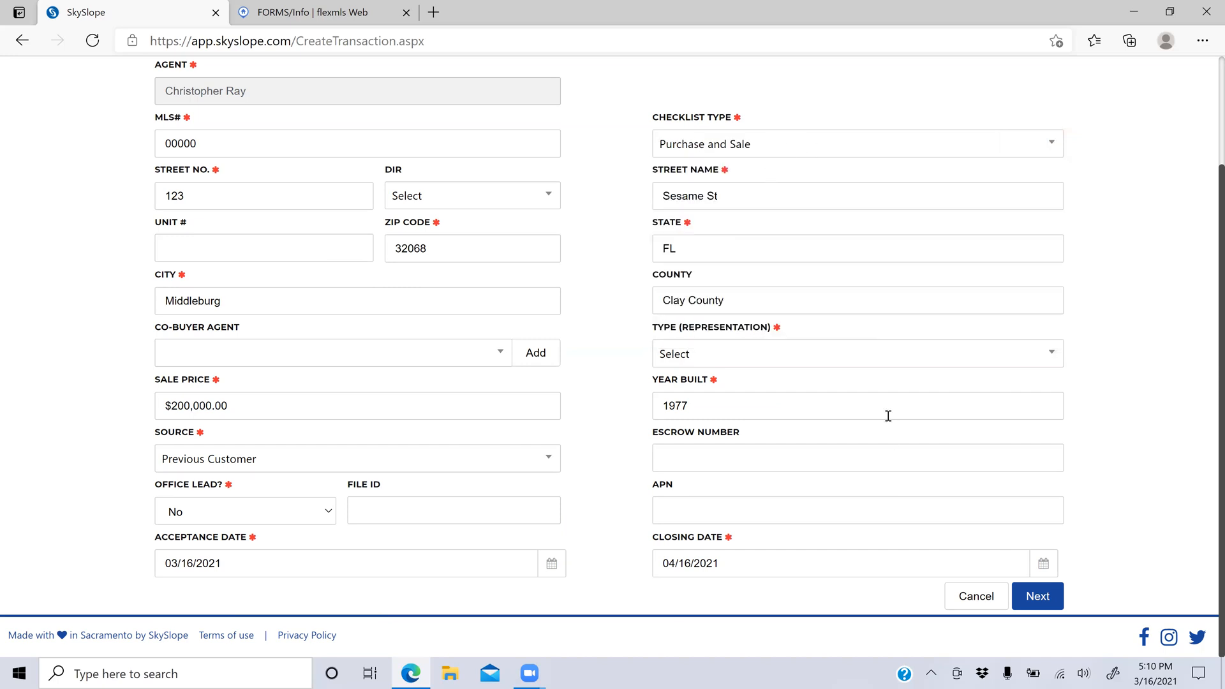
pyautogui.click(1038, 599)
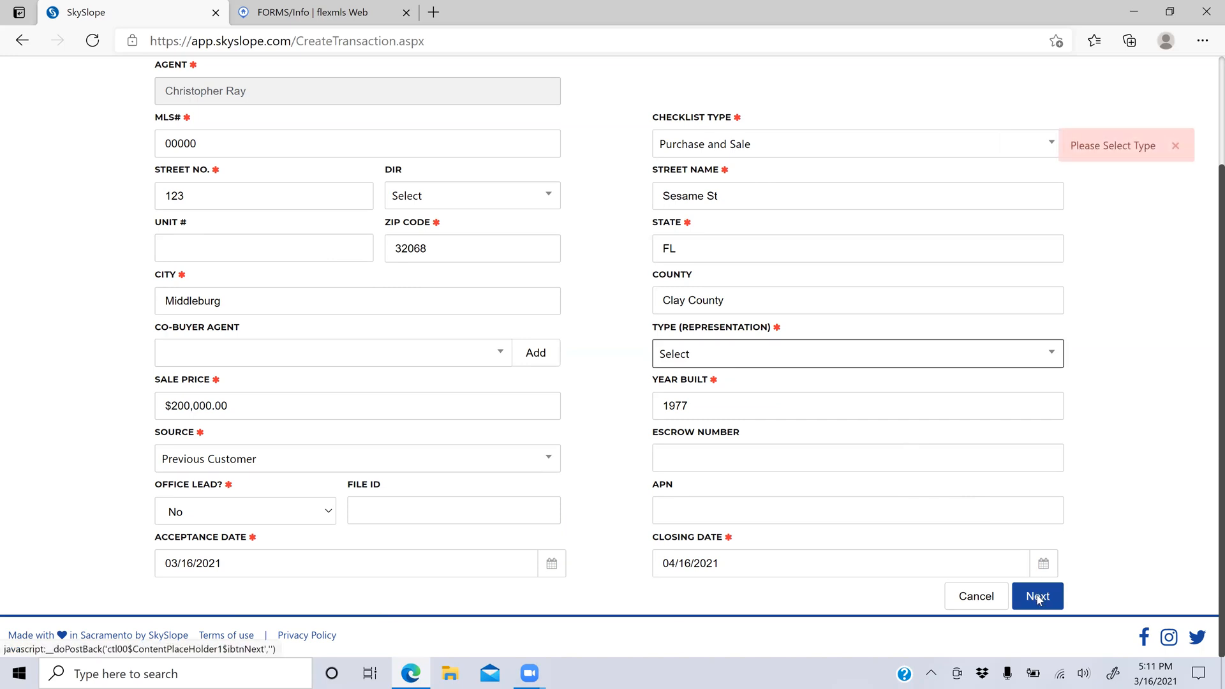
pyautogui.click(812, 353)
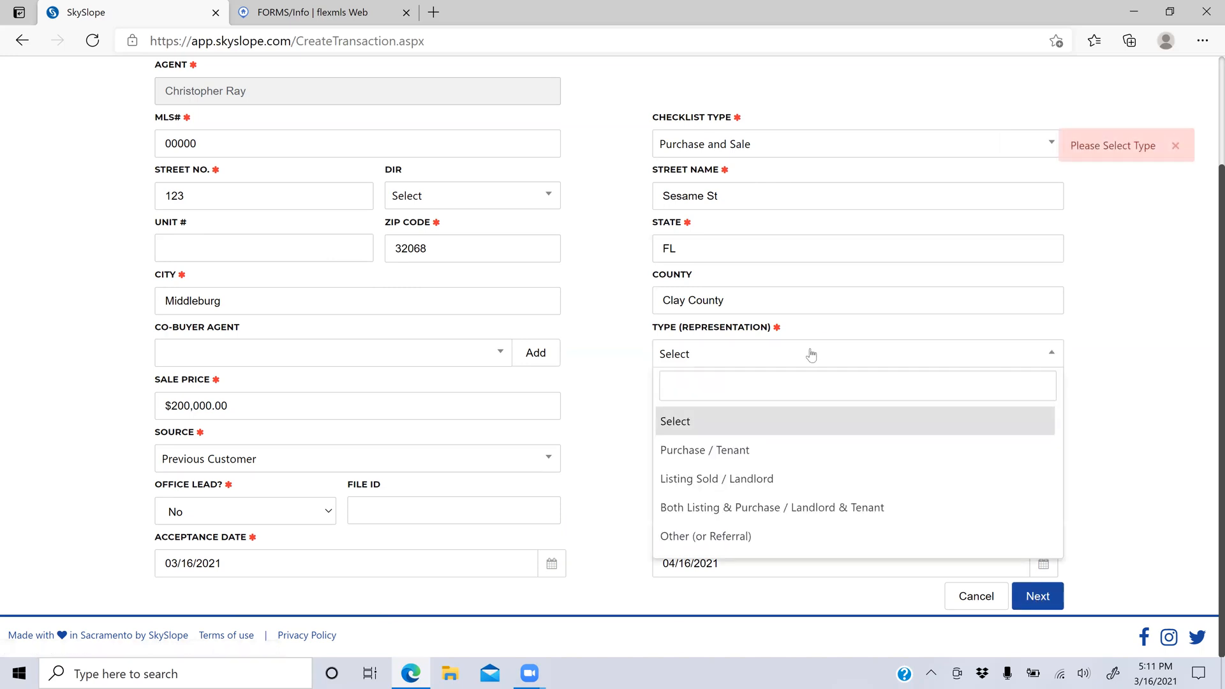
pyautogui.click(766, 459)
pyautogui.click(1047, 602)
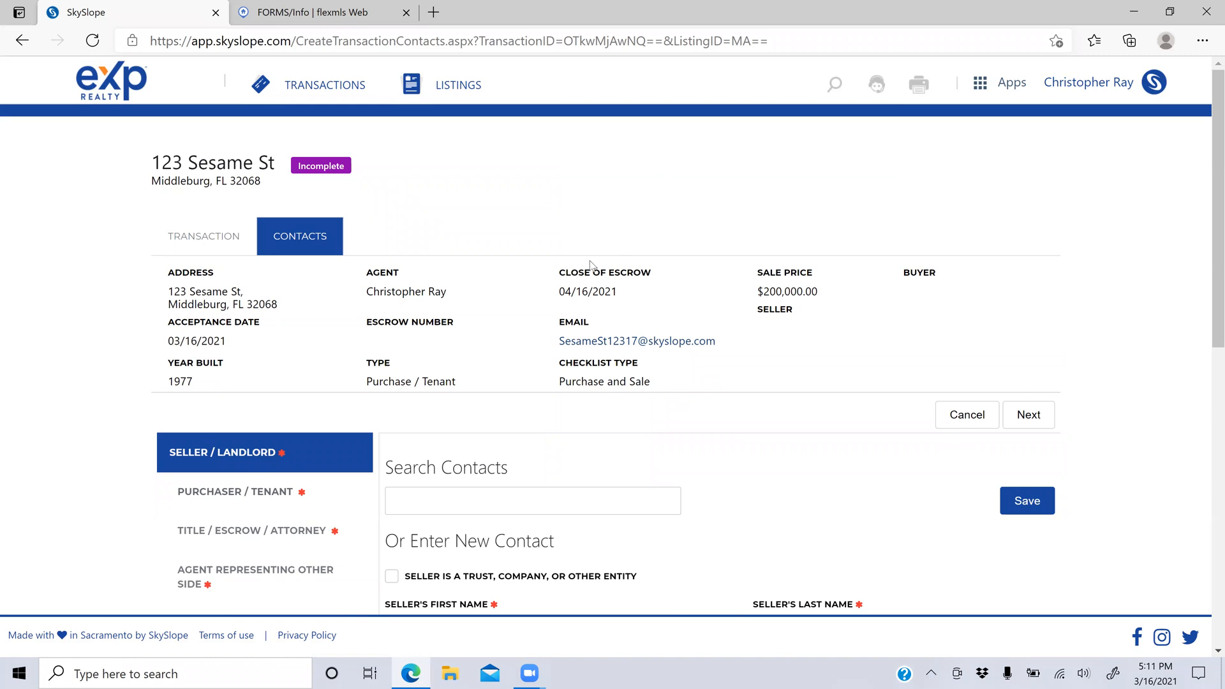
# Step: Enter the seller's first and last name on the Contacts tab
pyautogui.scroll(-3, 591, 265)
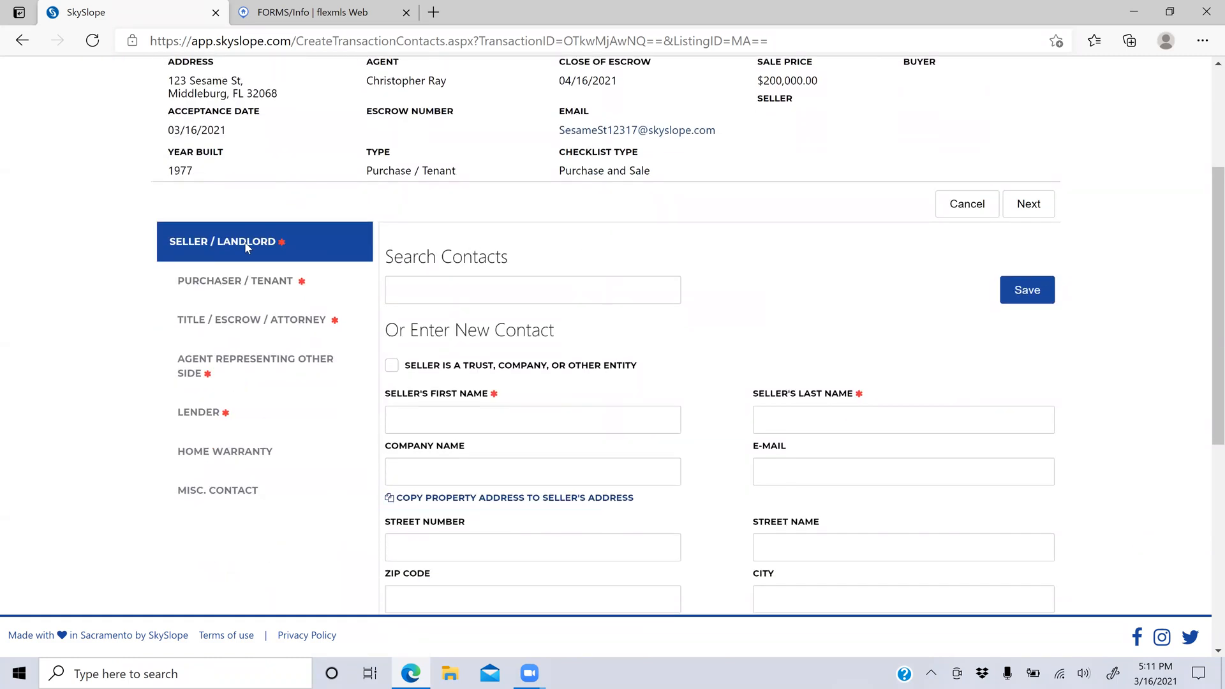
pyautogui.click(453, 408)
pyautogui.write('Big')
pyautogui.press('Tab')
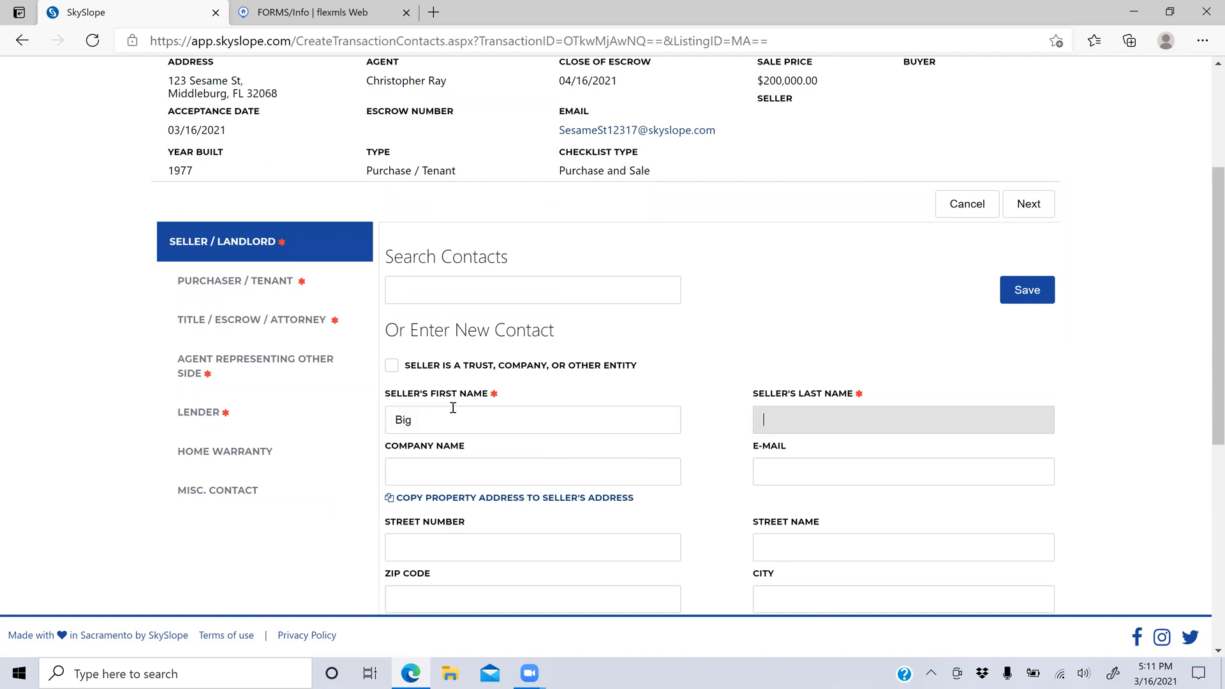
pyautogui.write('Bird')
pyautogui.press('Tab')
pyautogui.press('Tab')
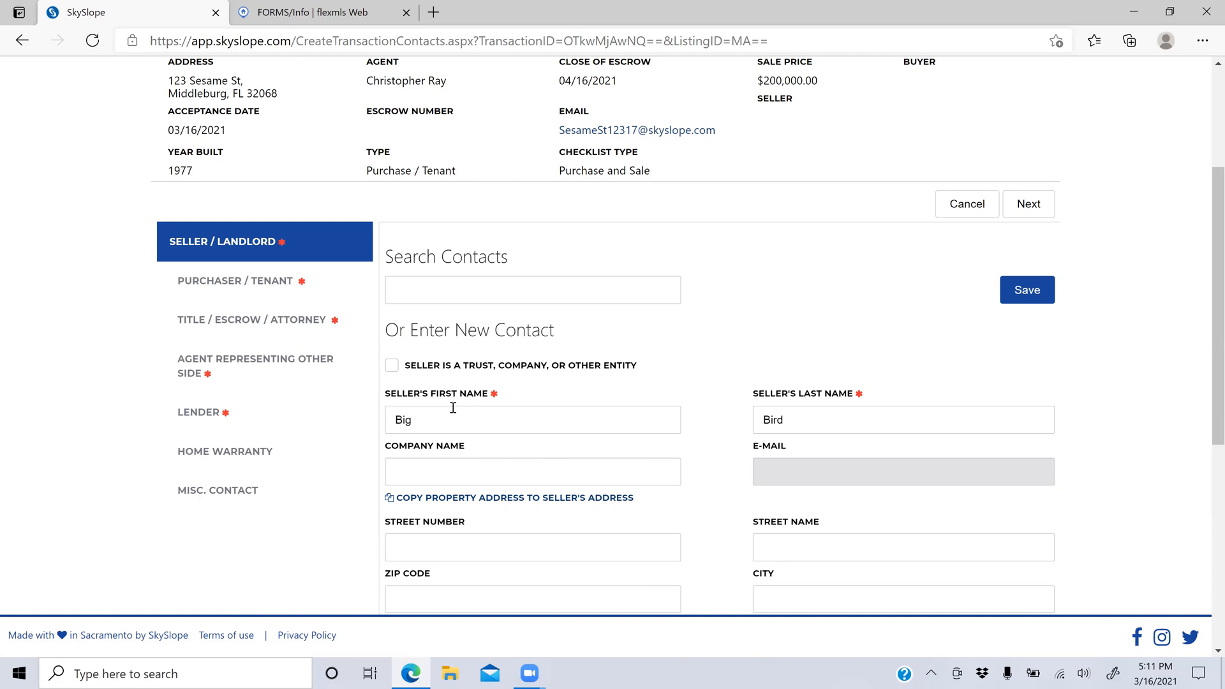
# Step: Mark the seller as a trust/company, enter its LLC company name, and save the seller
pyautogui.scroll(-2, 453, 408)
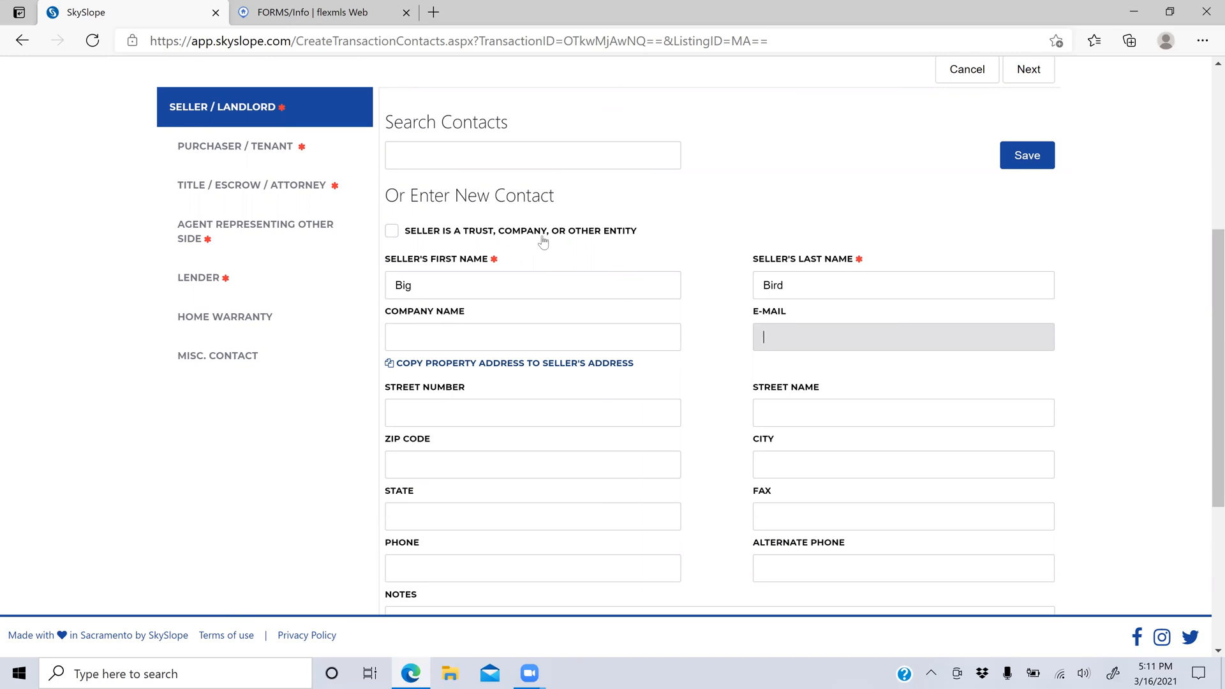
pyautogui.click(392, 232)
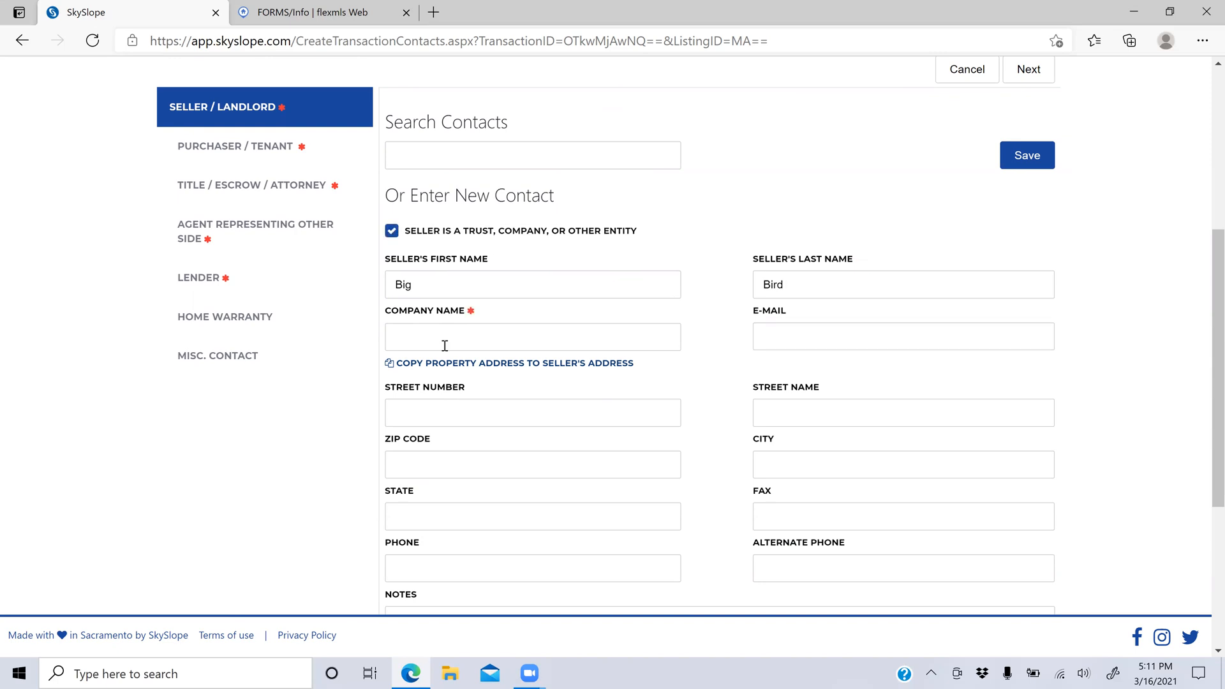
pyautogui.click(462, 330)
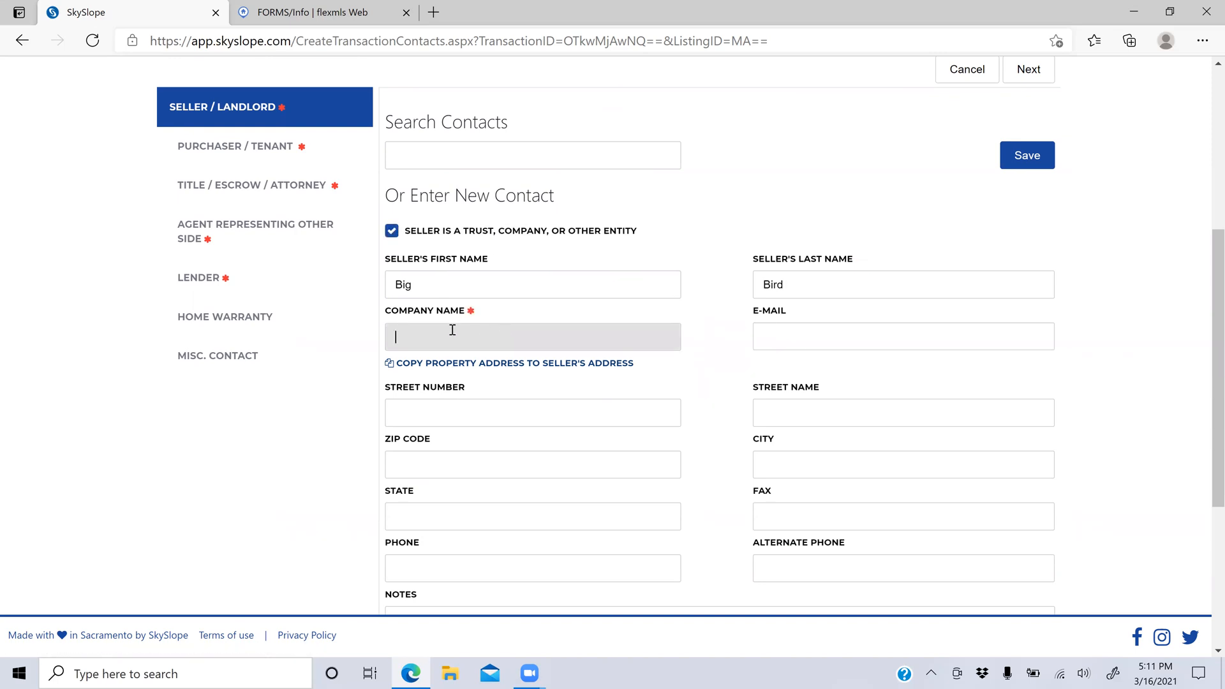
pyautogui.write('Big Bird, LLC')
pyautogui.scroll(-5, 653, 419)
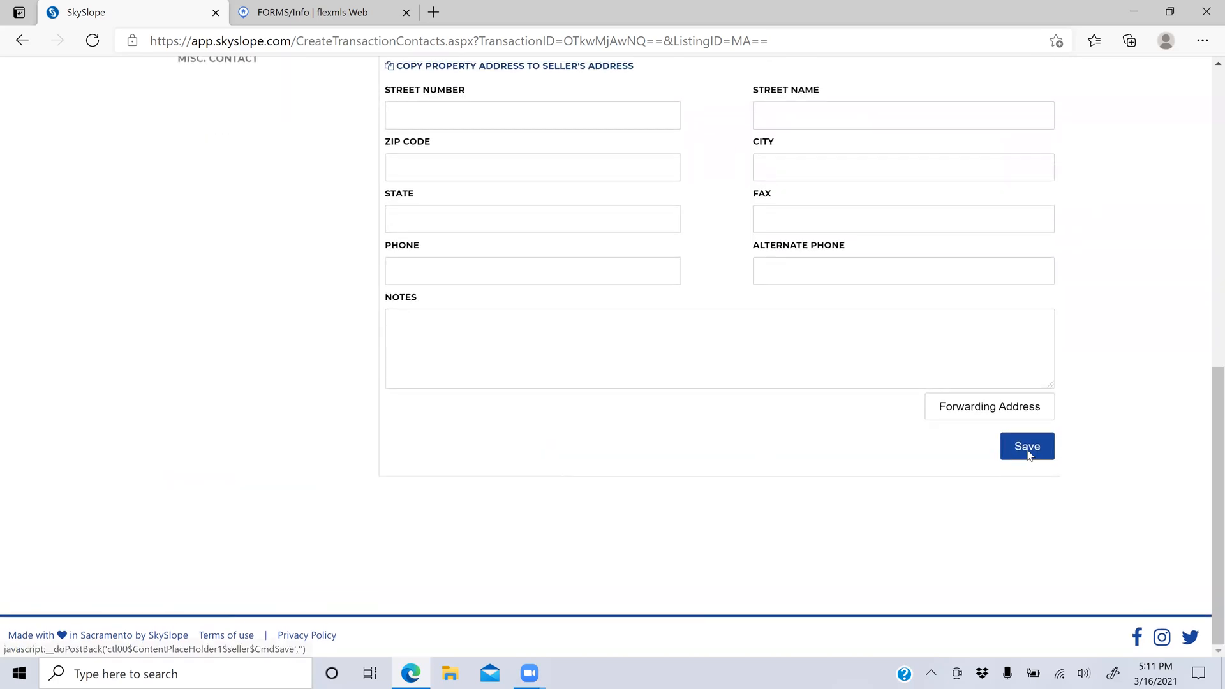
pyautogui.click(1028, 450)
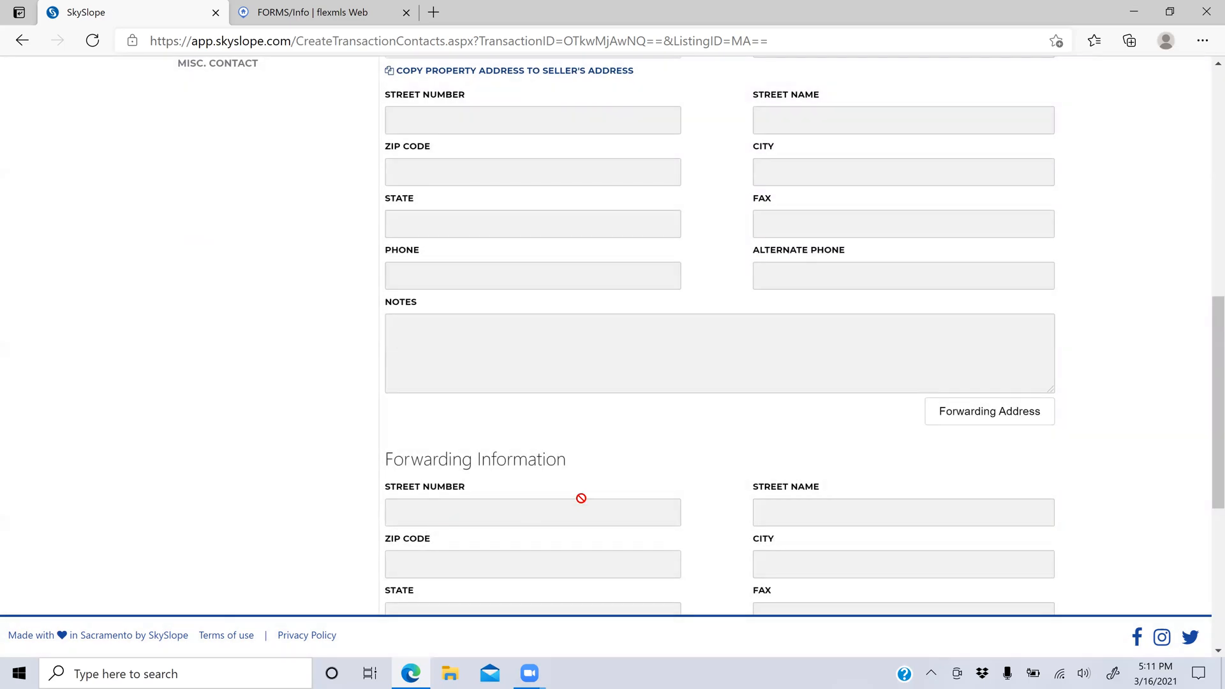
pyautogui.scroll(7, 581, 498)
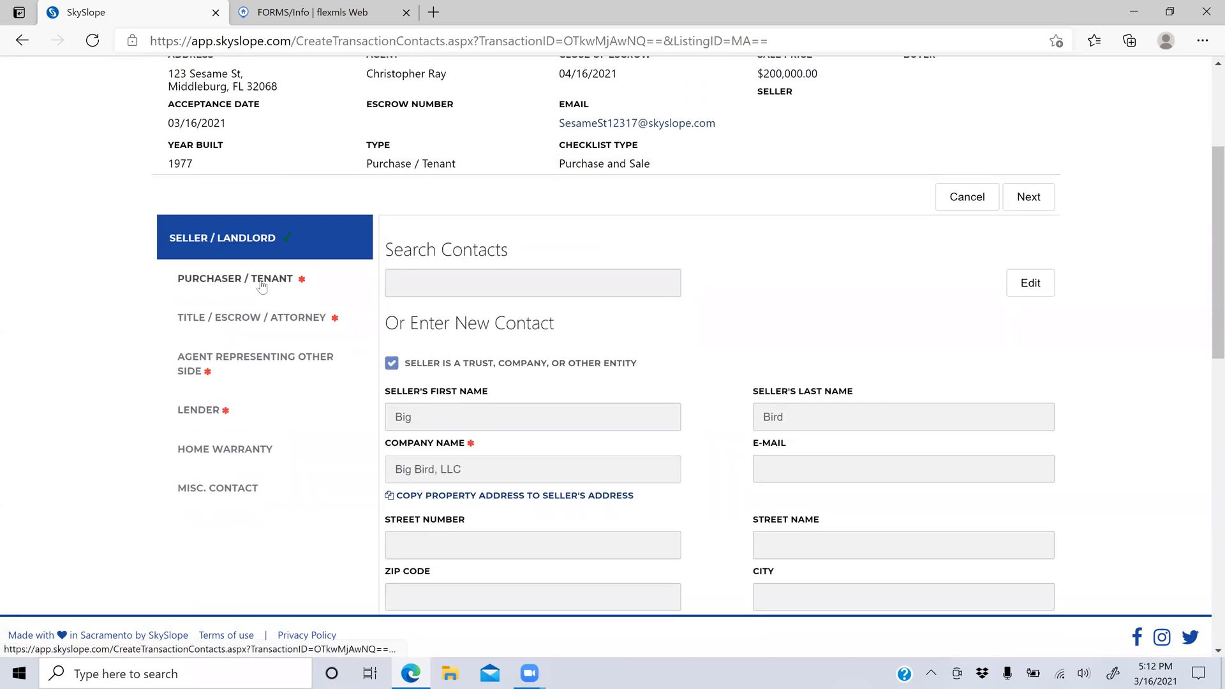
pyautogui.click(258, 285)
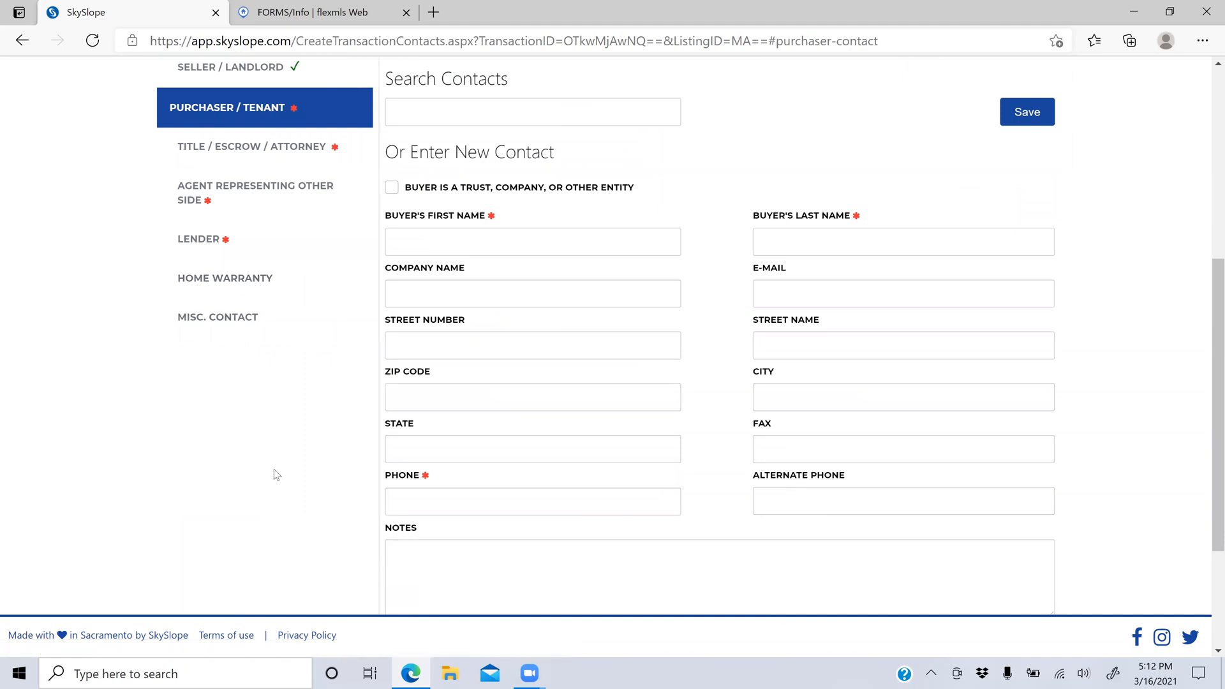
# Step: Enter the buyer's first name, last name and a placeholder phone number, then save the contact
pyautogui.scroll(4, 276, 475)
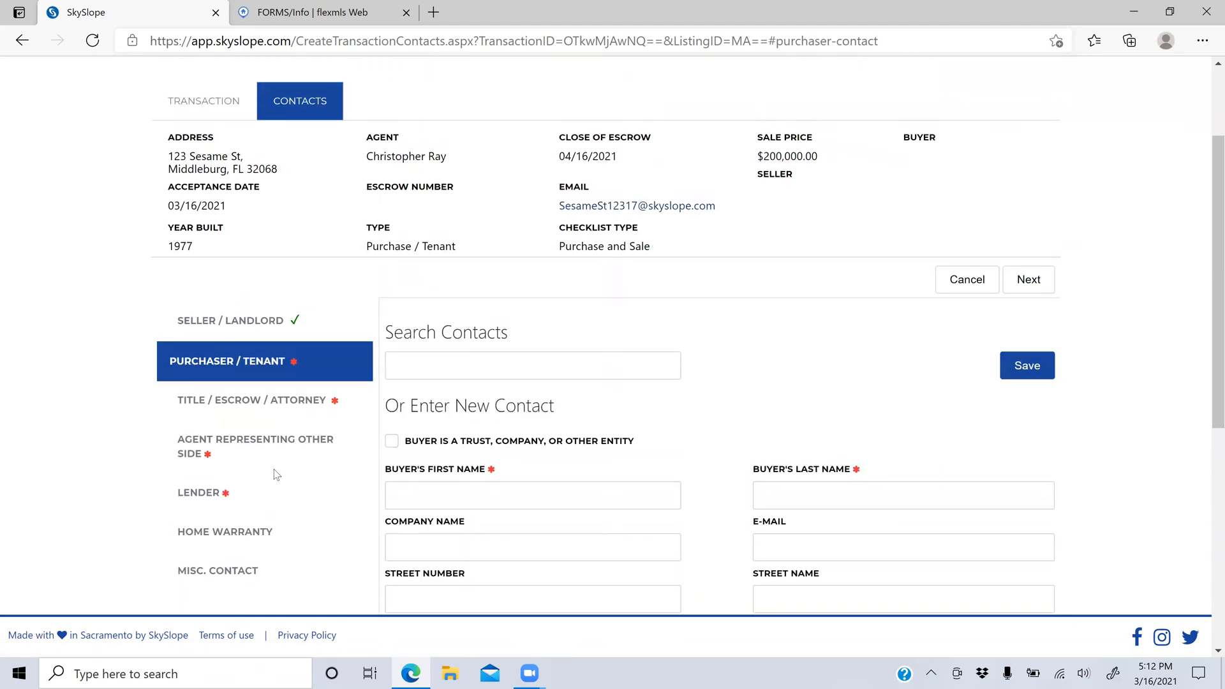
pyautogui.scroll(-1, 555, 256)
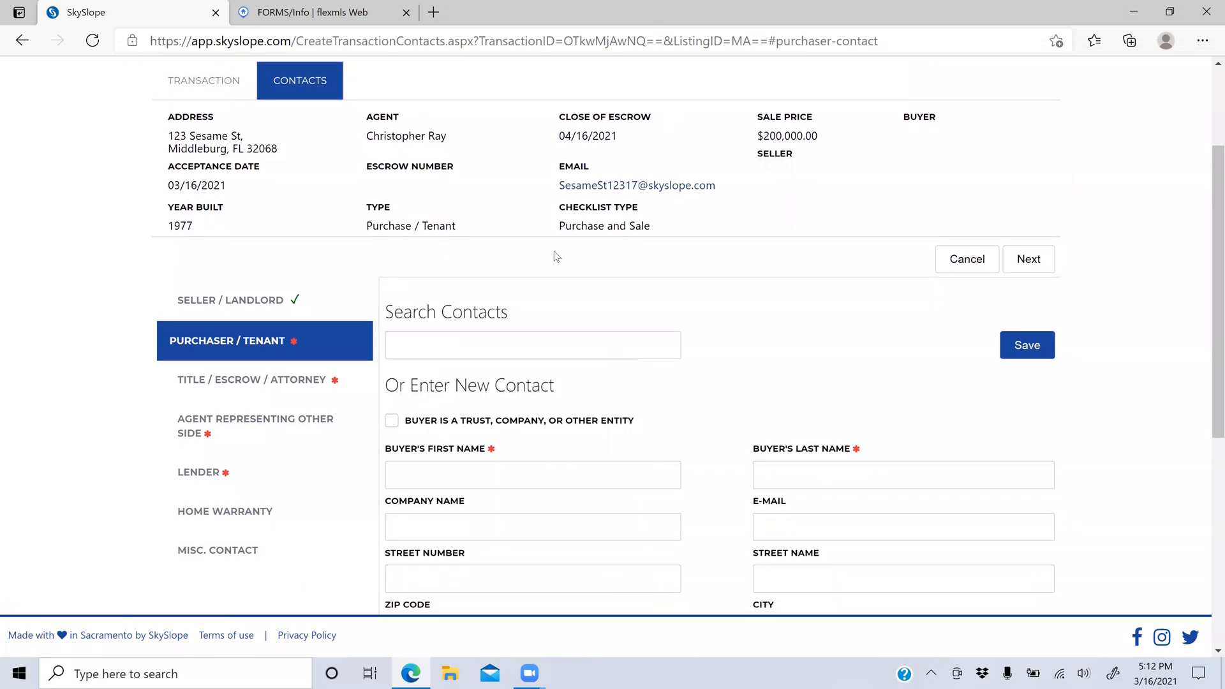
pyautogui.scroll(-3, 545, 259)
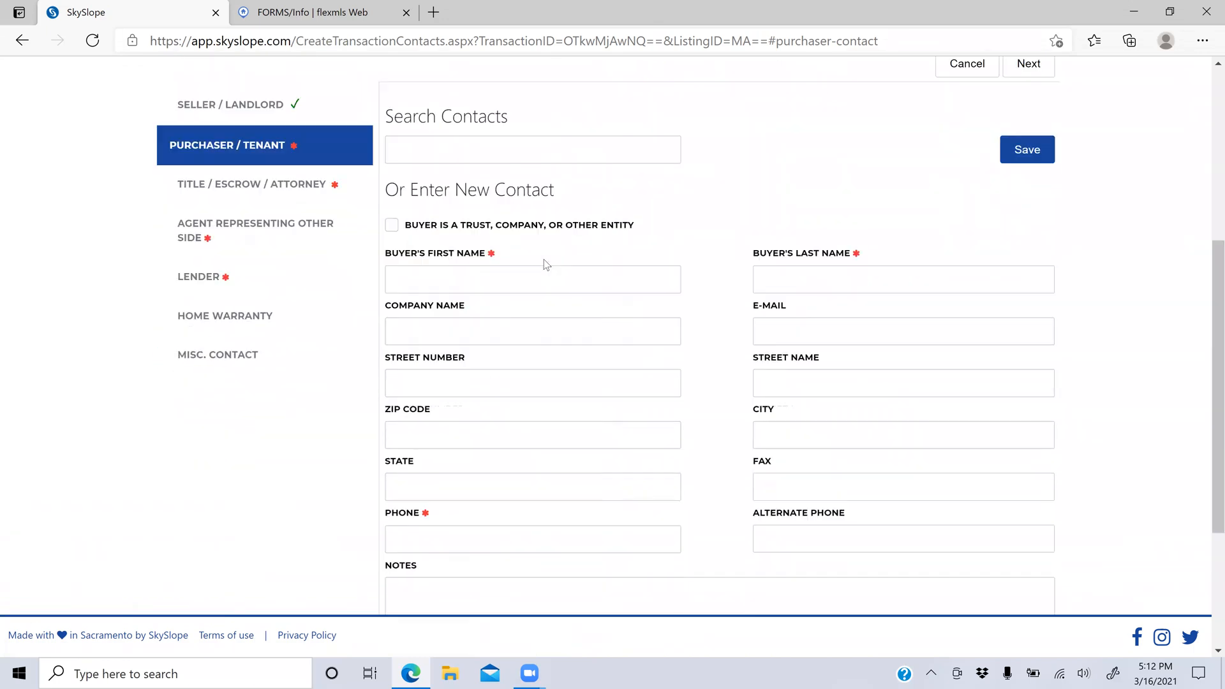
pyautogui.scroll(-1, 546, 259)
pyautogui.scroll(2, 546, 259)
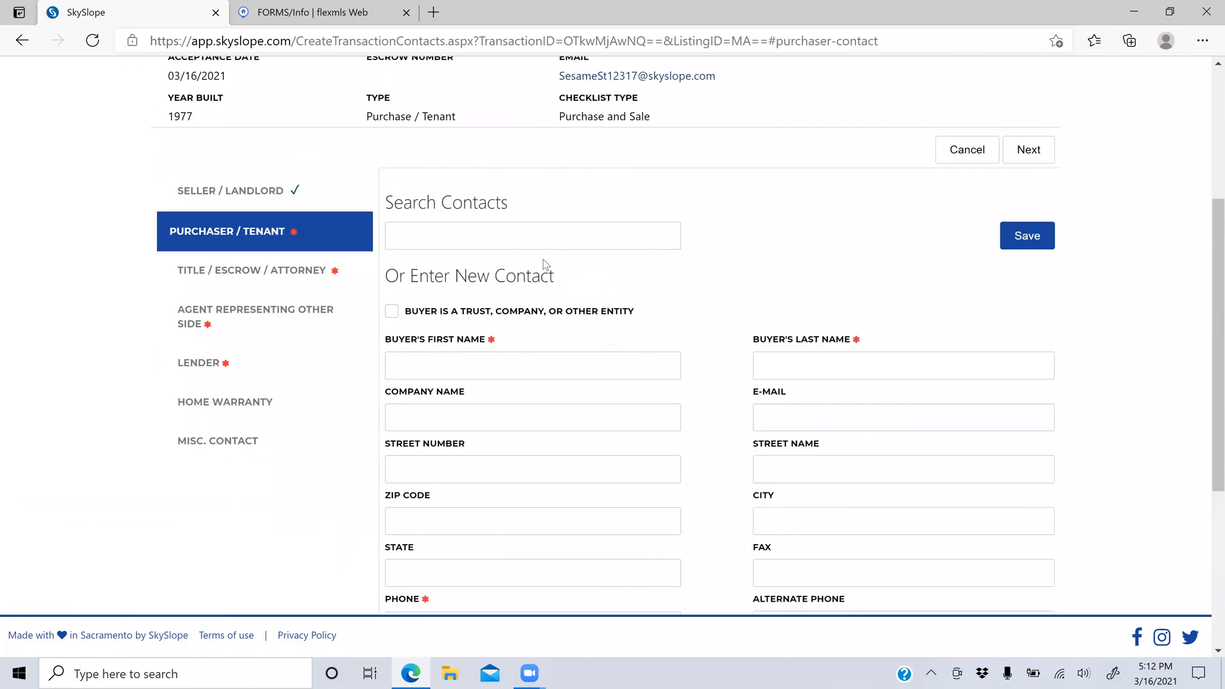
pyautogui.scroll(-3, 543, 259)
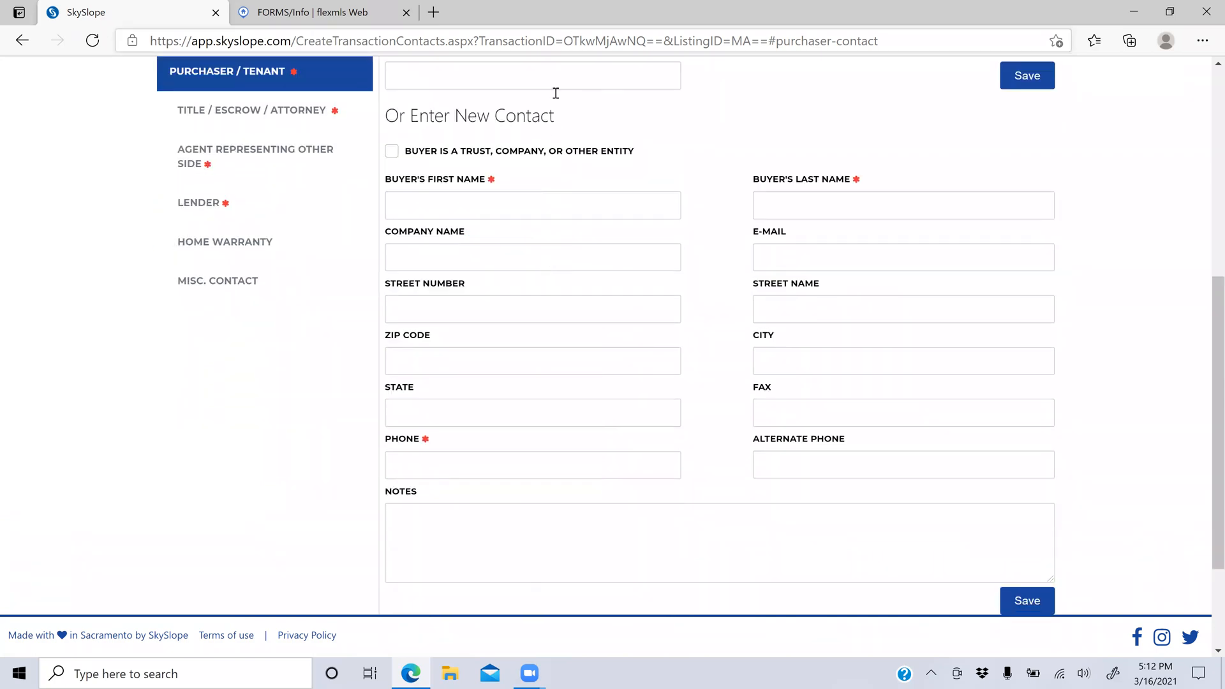
pyautogui.click(457, 210)
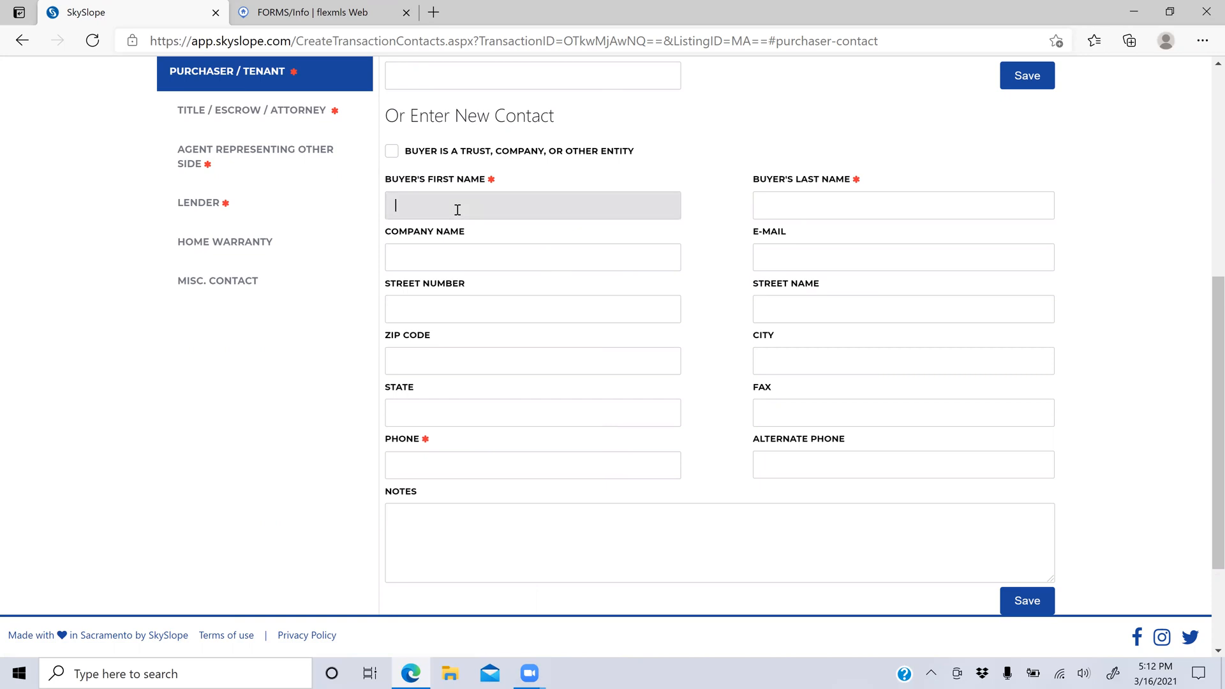
pyautogui.write('Elmo')
pyautogui.press('Tab')
pyautogui.write('Smith')
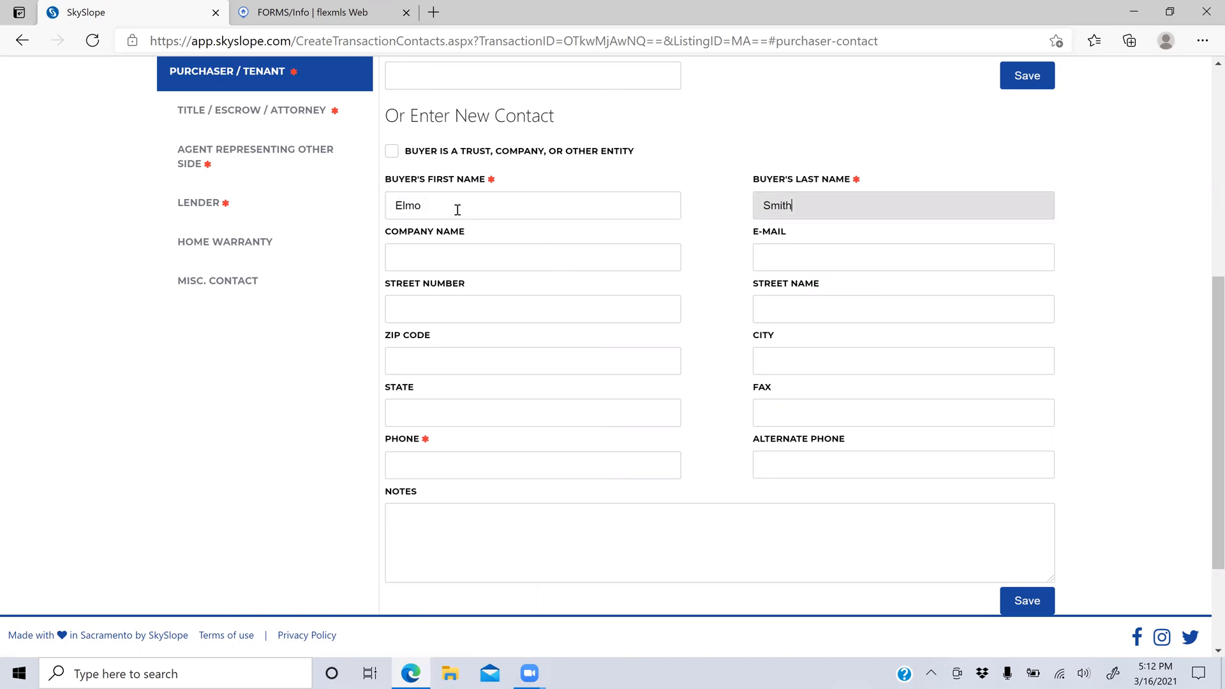
pyautogui.click(452, 456)
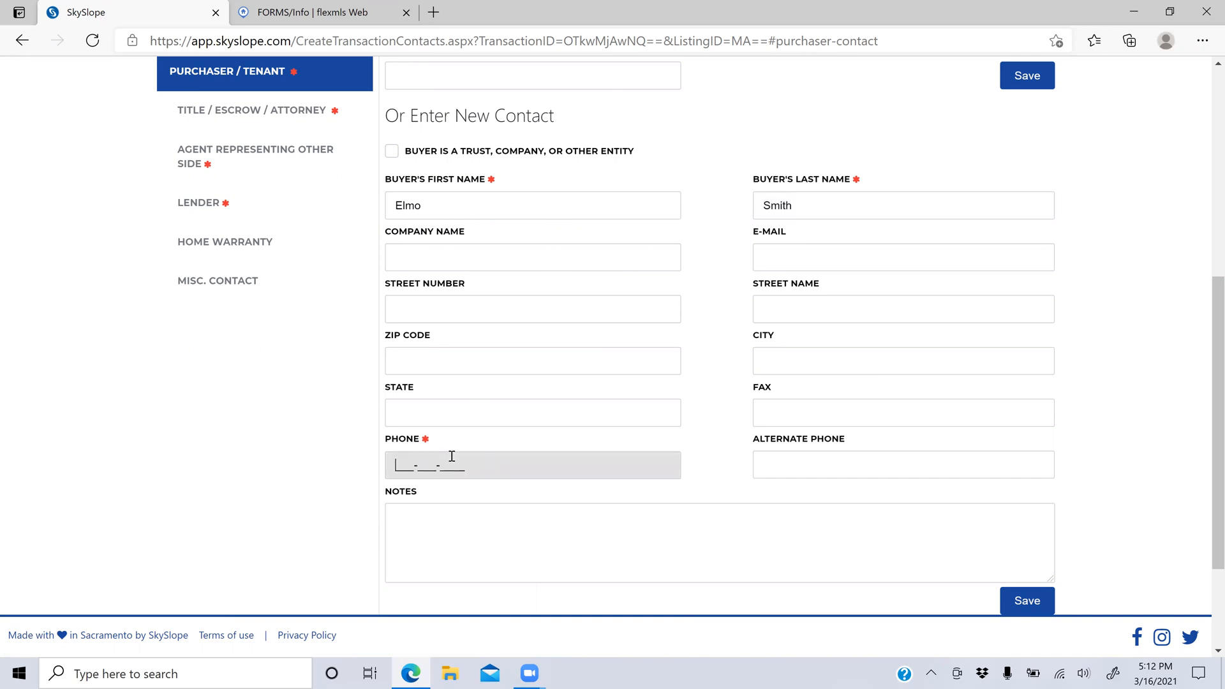
pyautogui.write('000000000000')
pyautogui.click(1023, 78)
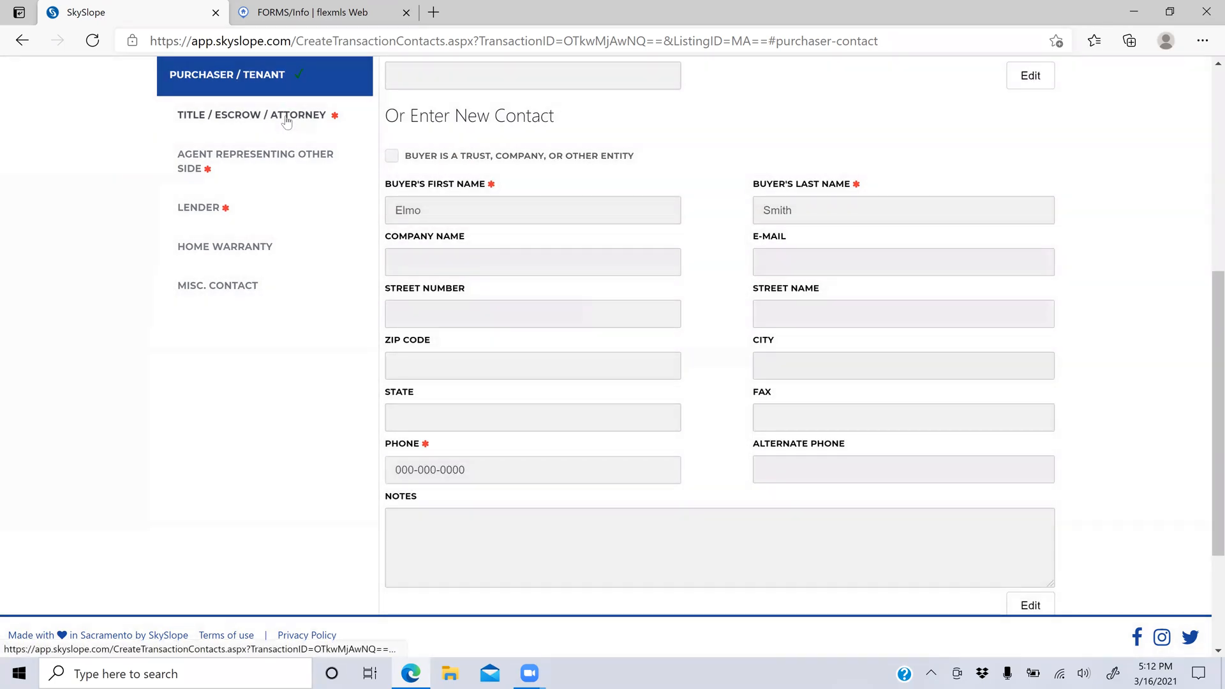
# Step: Start a new title contact and enter the closing officer's first and last name
pyautogui.click(286, 122)
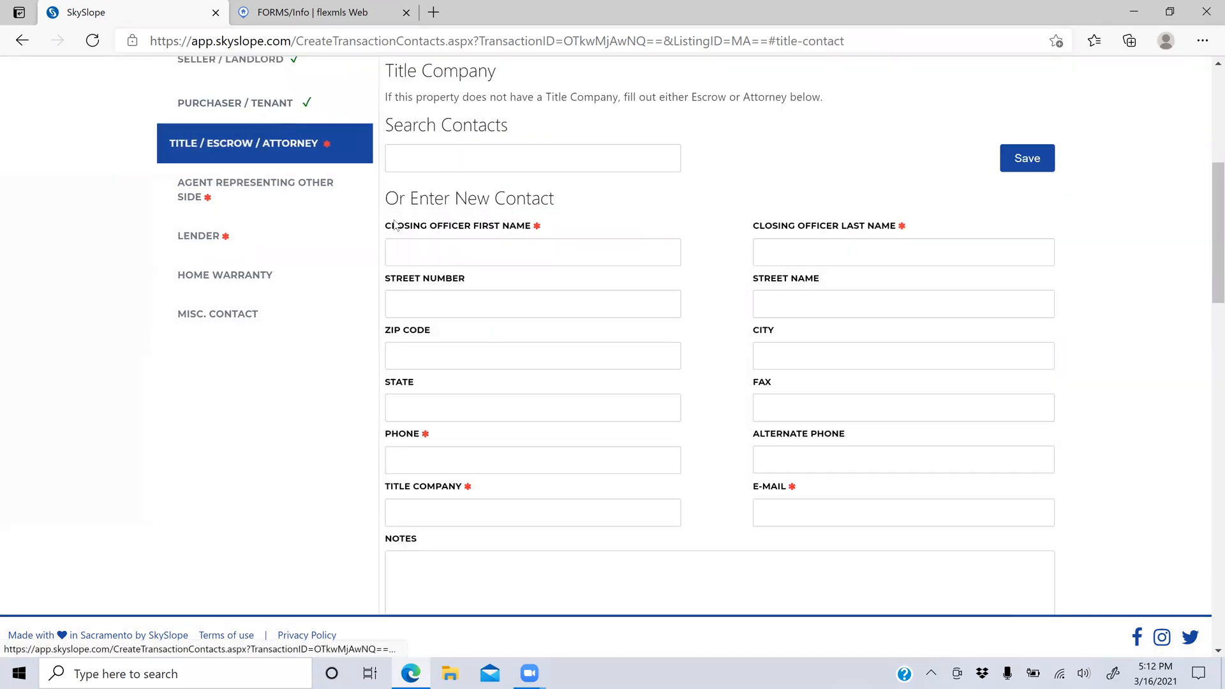
pyautogui.click(448, 163)
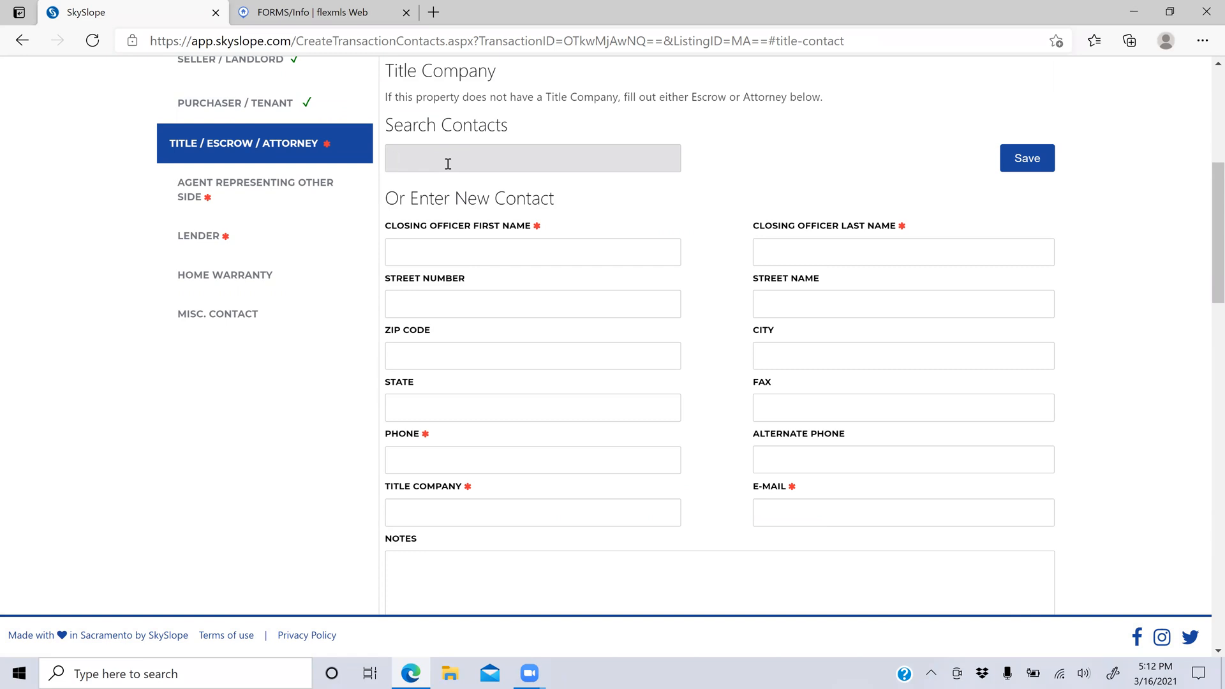
pyautogui.click(450, 248)
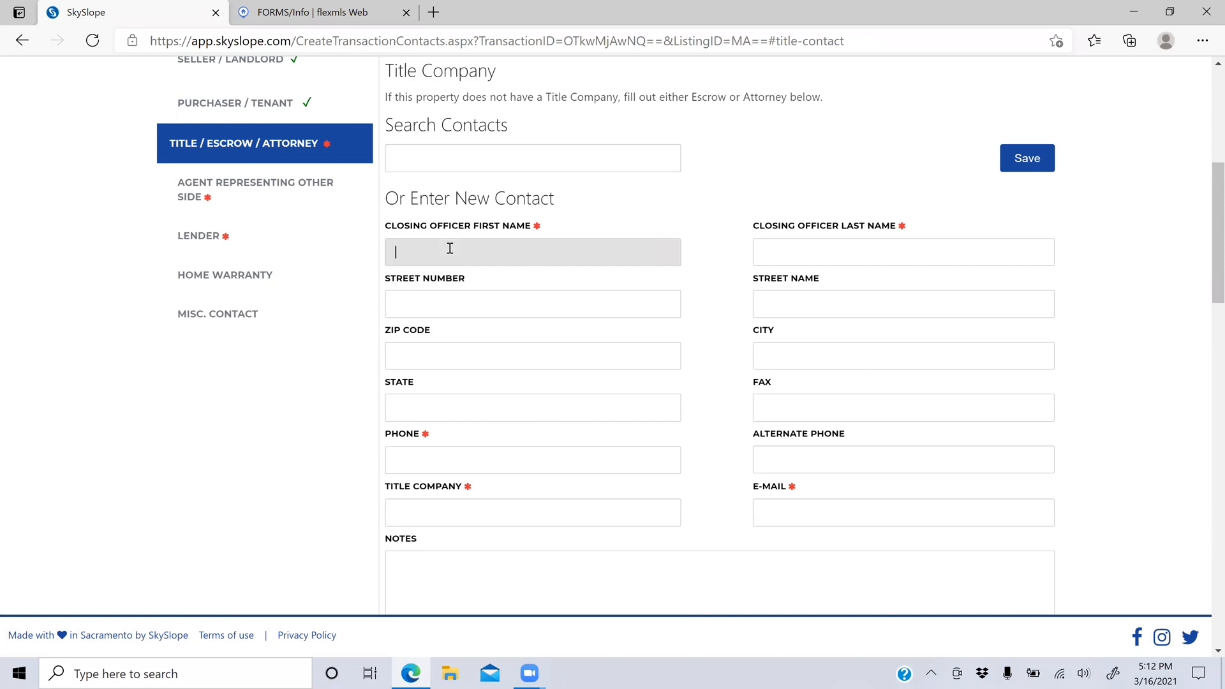
pyautogui.write('ERin')
pyautogui.press('Tab')
pyautogui.hotkey('shift', 'Tab')
pyautogui.press('Tab')
pyautogui.press('Tab')
pyautogui.press('Tab')
pyautogui.press('Tab')
pyautogui.press('Tab')
pyautogui.press('Tab')
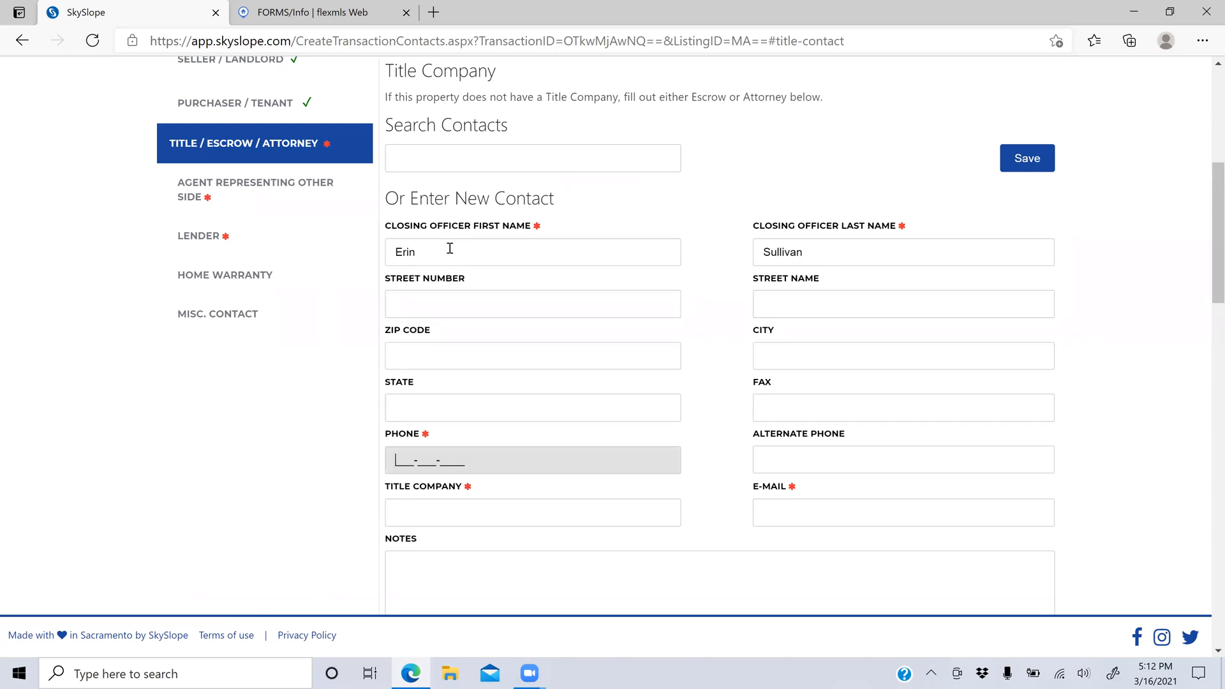
pyautogui.write('0000000000')
pyautogui.press('Tab')
pyautogui.press('Tab')
pyautogui.write('US')
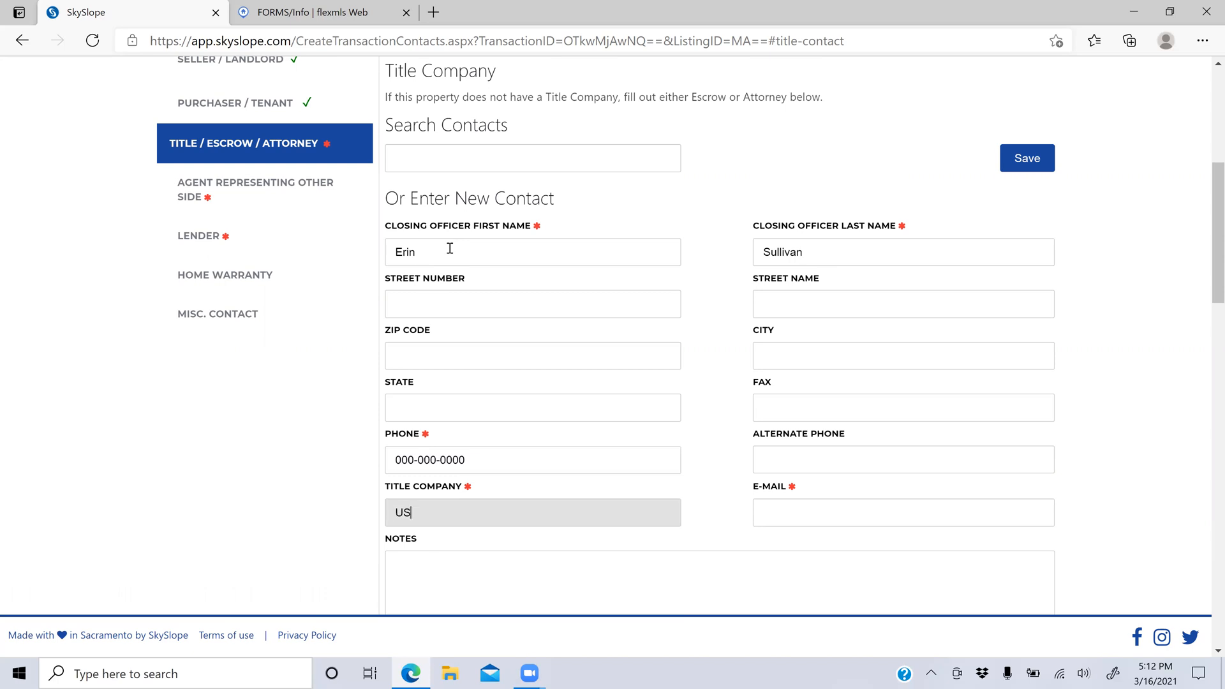
pyautogui.write(' Patriot Title')
pyautogui.press('Tab')
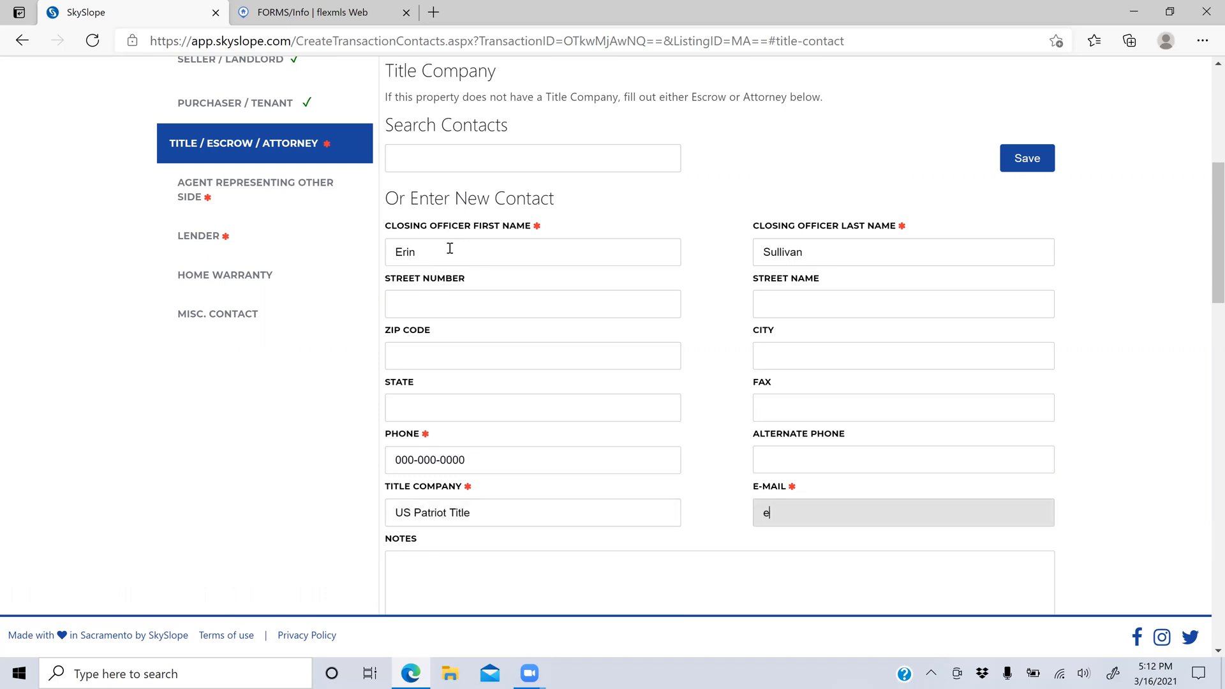
pyautogui.scroll(-4, 450, 248)
pyautogui.press('Return')
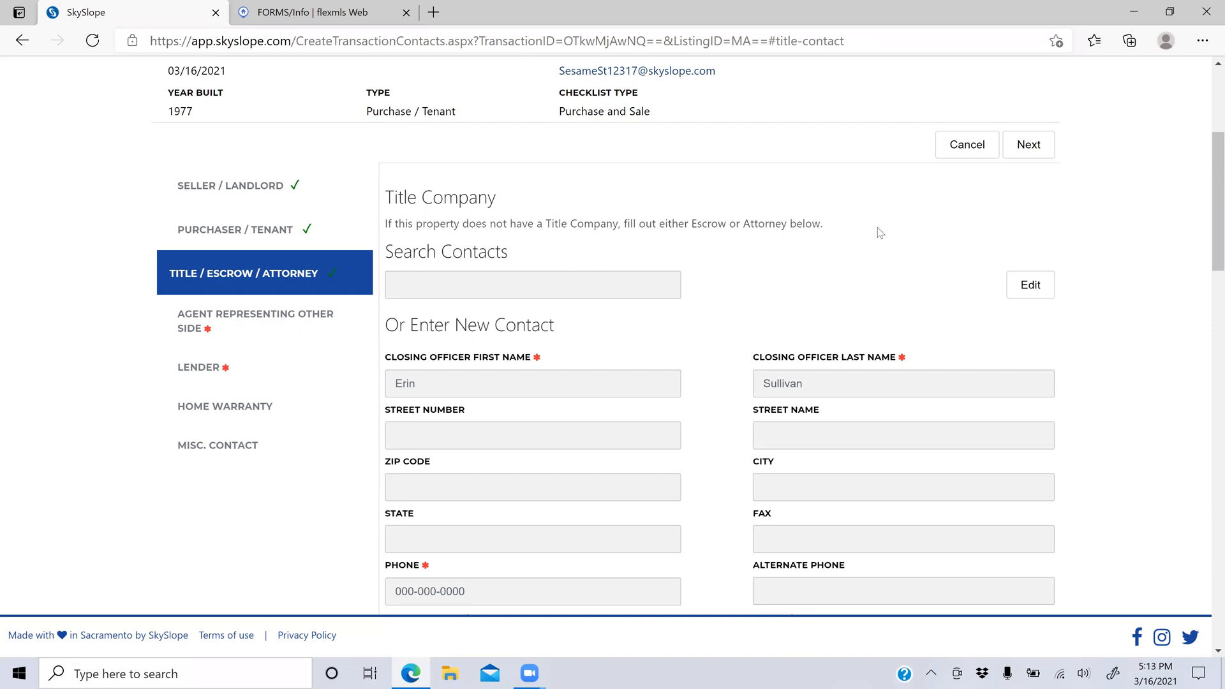
# Step: Bring up the contact form for the agent representing the other side
pyautogui.scroll(-5, 762, 255)
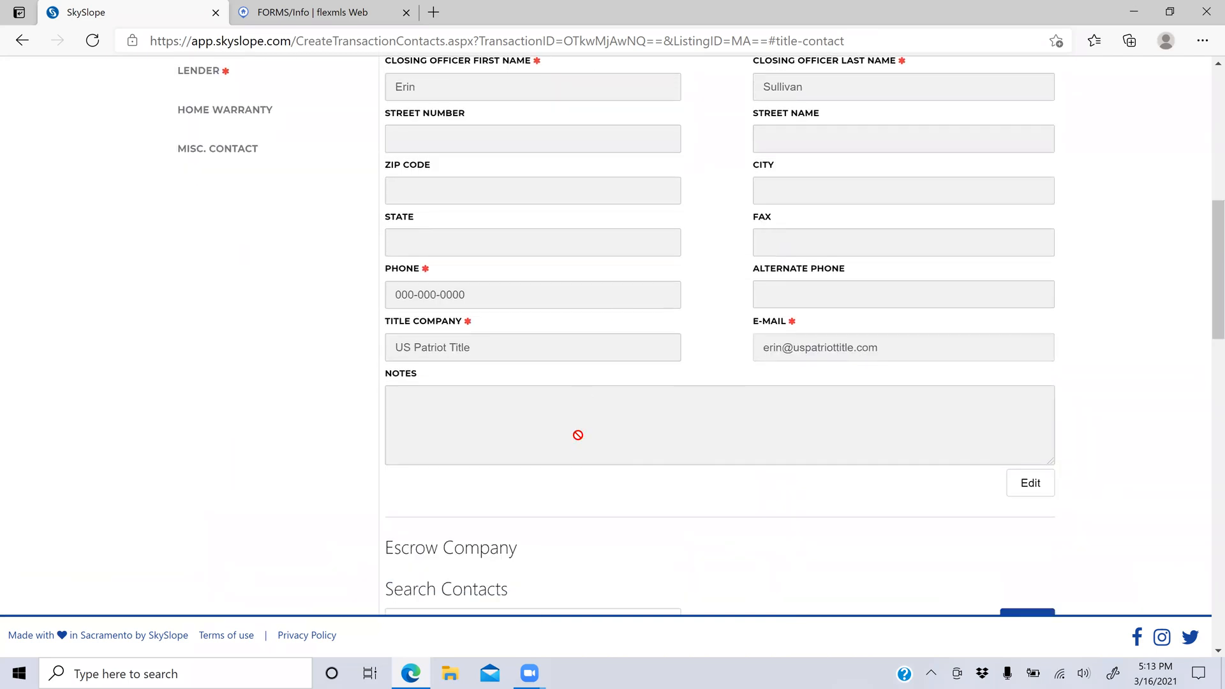
pyautogui.scroll(-6, 577, 434)
pyautogui.scroll(-4, 581, 448)
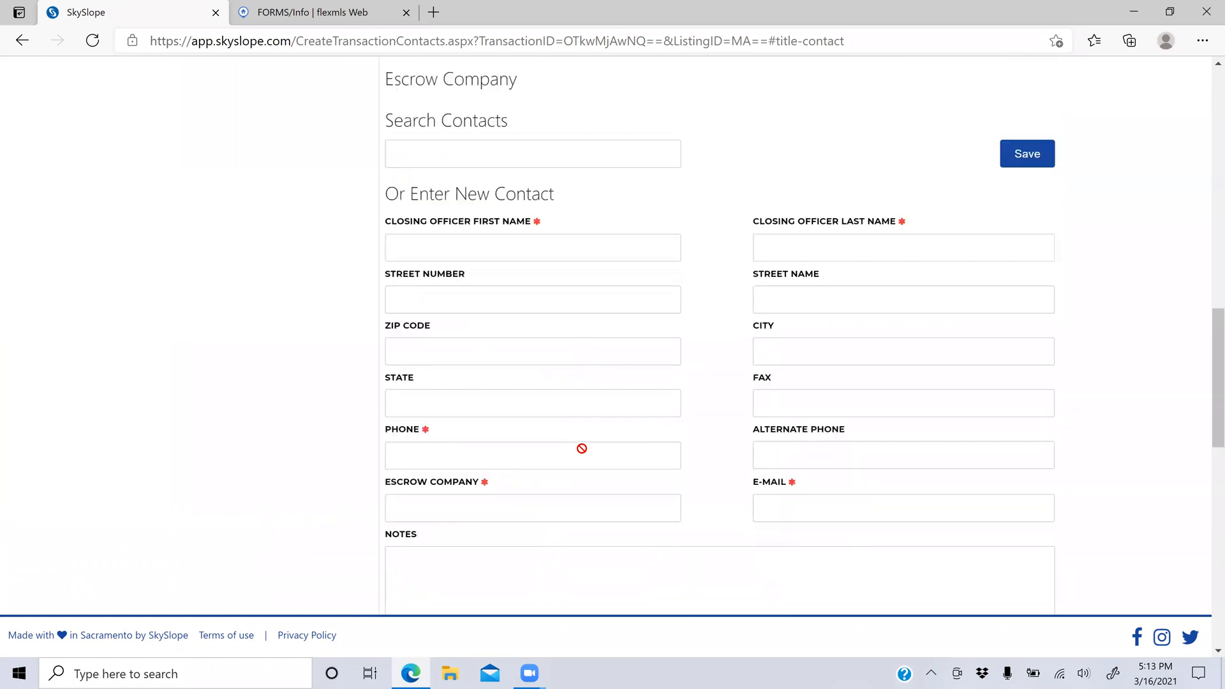
pyautogui.scroll(-6, 582, 448)
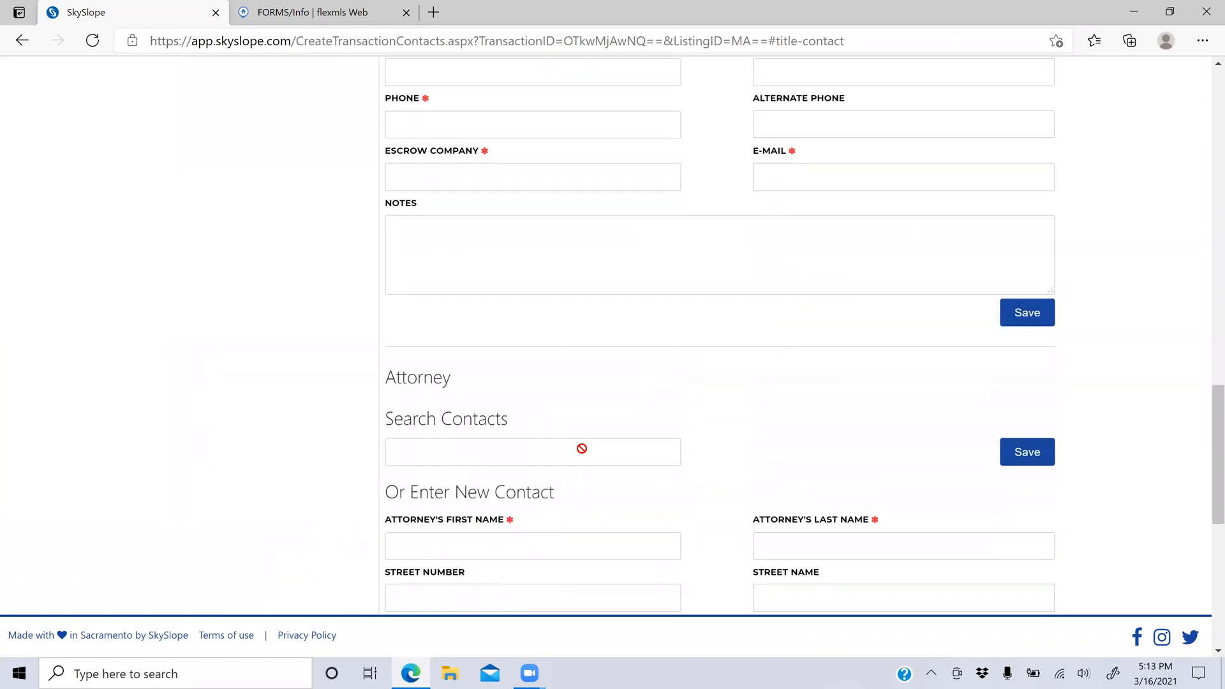
pyautogui.scroll(-5, 582, 449)
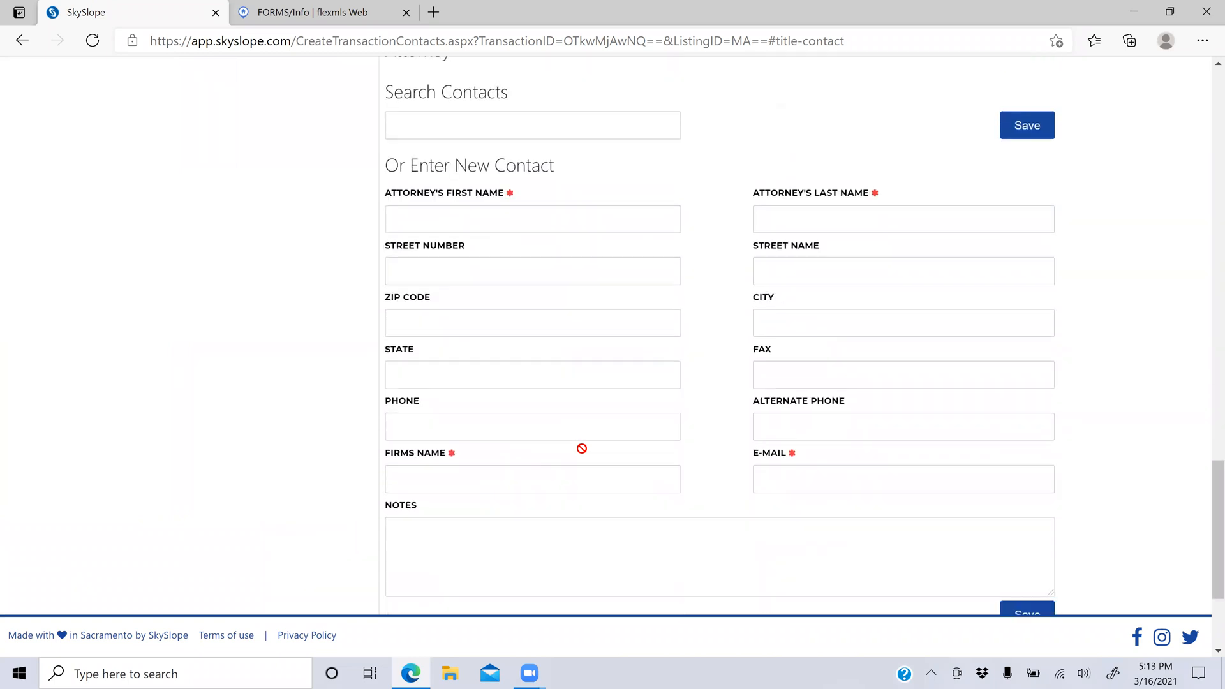
pyautogui.scroll(12, 581, 448)
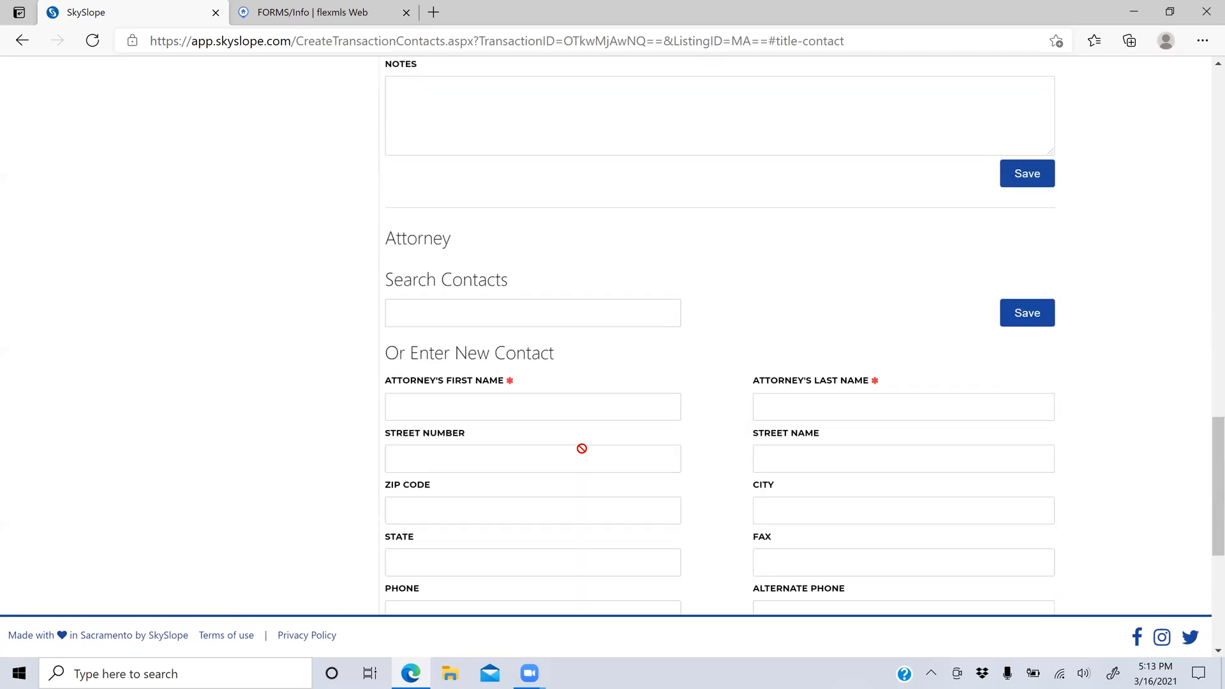
pyautogui.scroll(10, 582, 448)
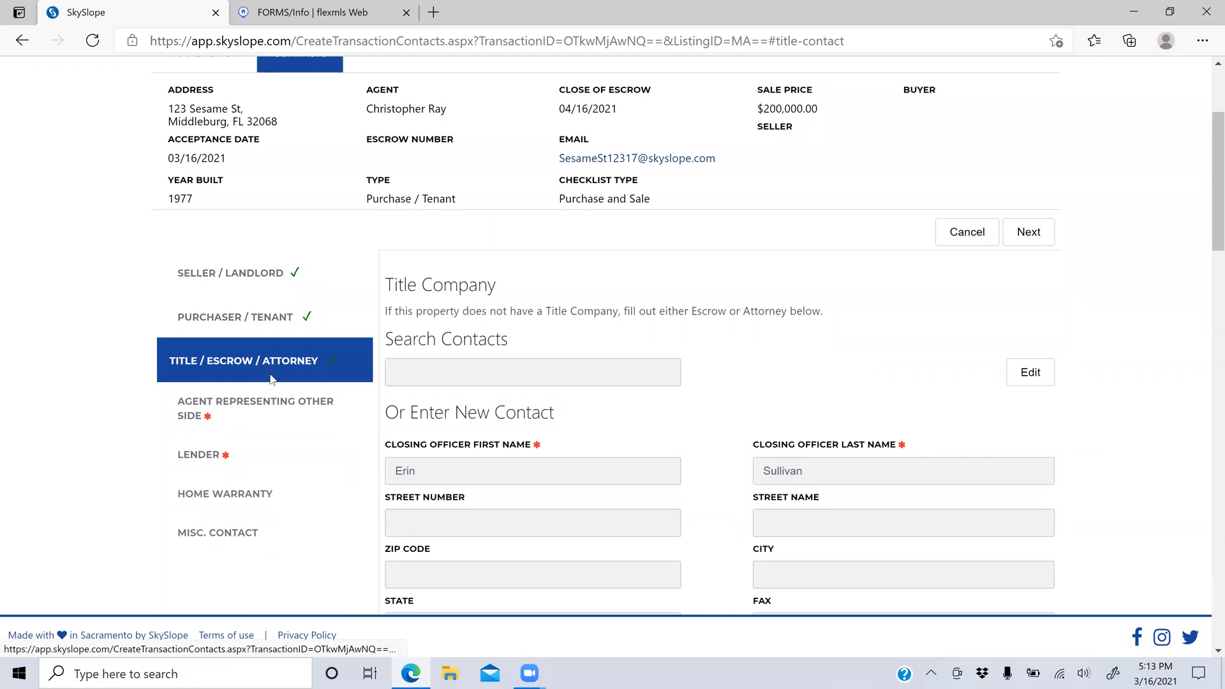
pyautogui.click(258, 416)
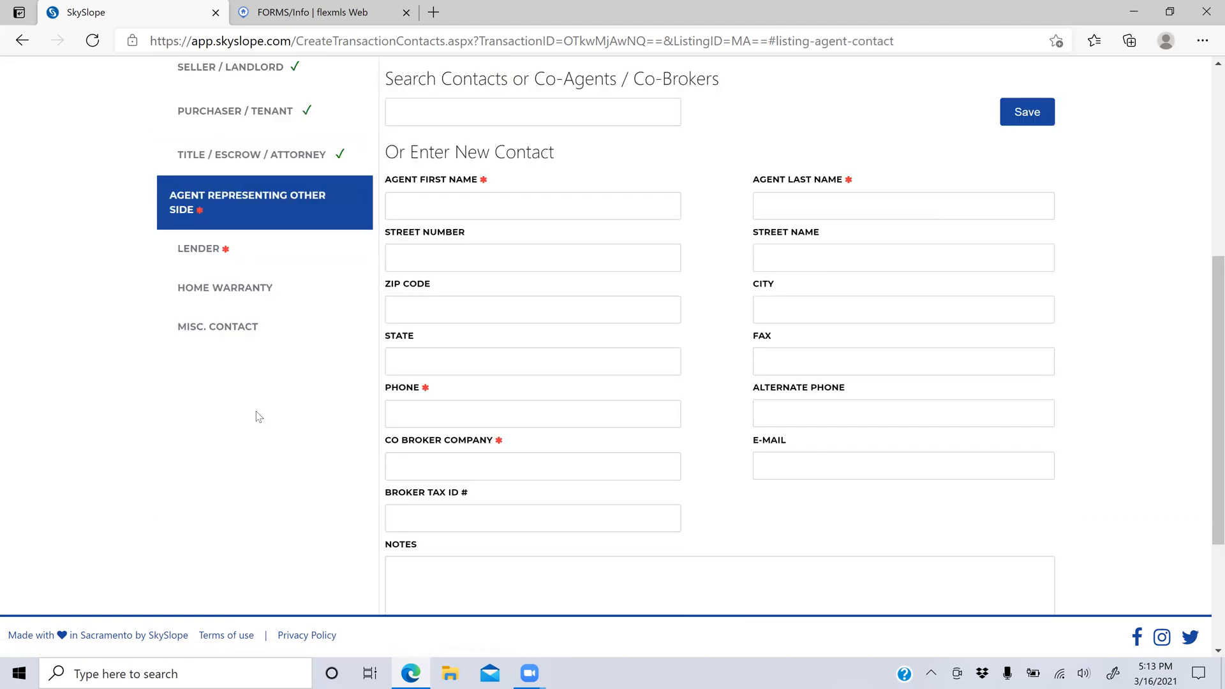
pyautogui.click(428, 213)
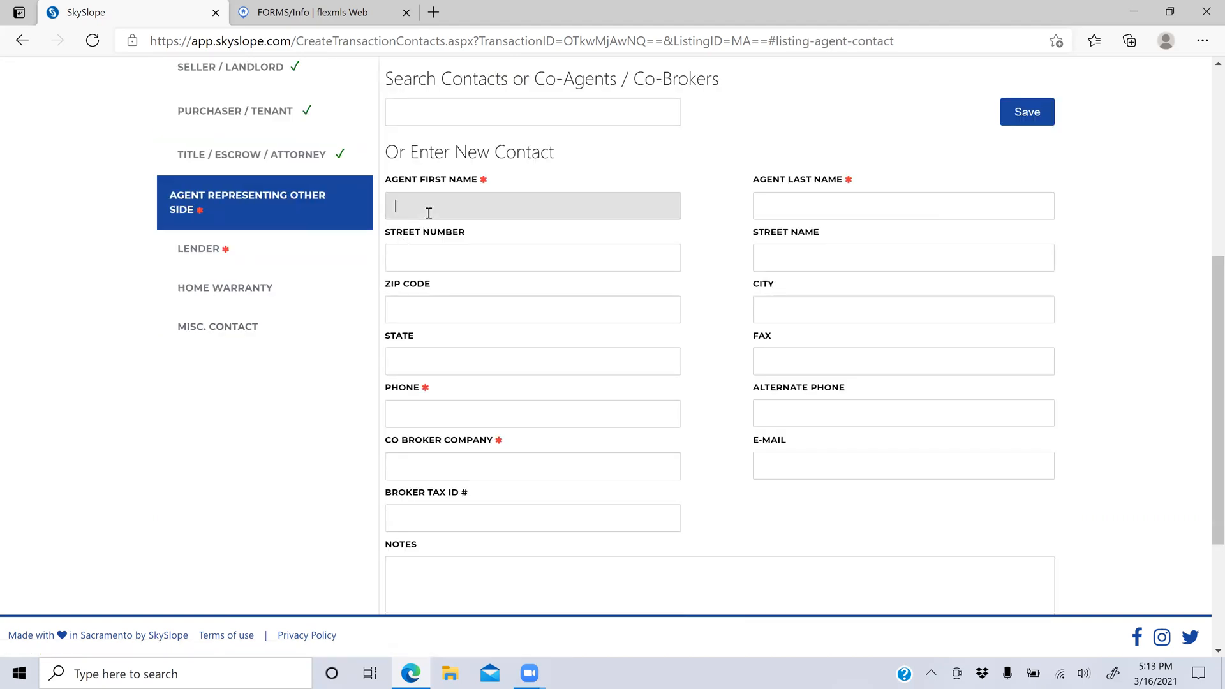
pyautogui.write('Chris')
pyautogui.press('Tab')
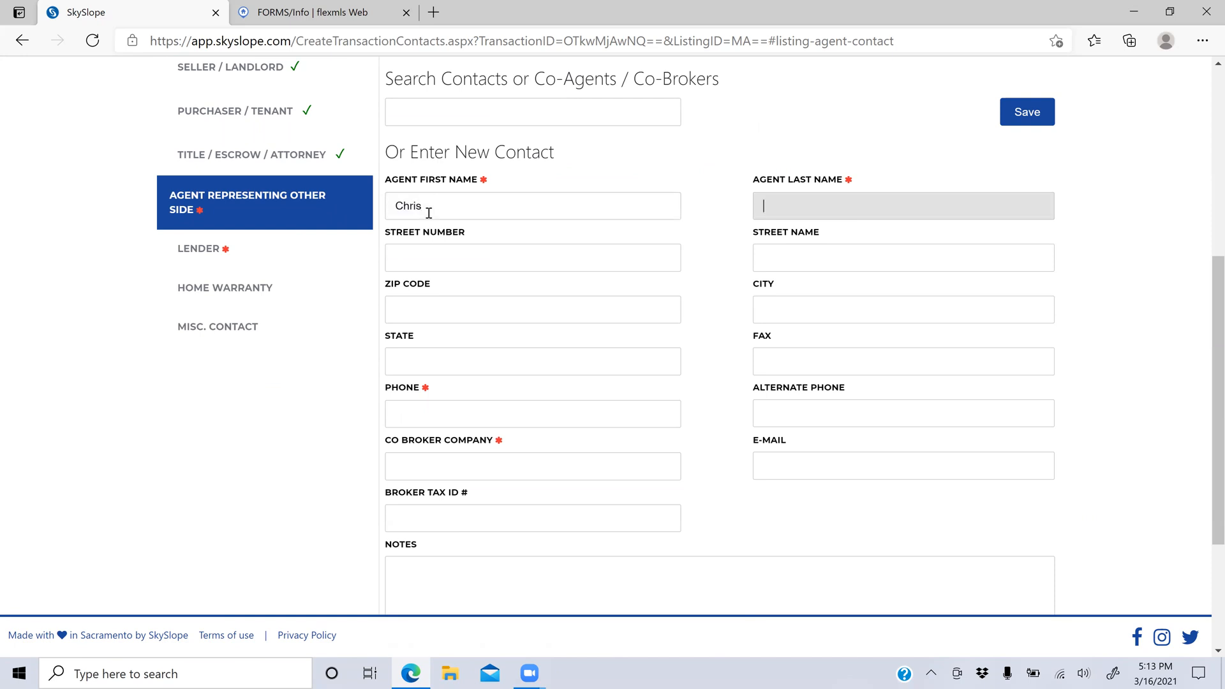
pyautogui.hotkey('shift', 'Tab')
pyautogui.press('Tab')
pyautogui.press('Tab')
pyautogui.press('Tab')
pyautogui.press('Tab')
pyautogui.press('Tab')
pyautogui.press('Tab')
pyautogui.press('Tab')
pyautogui.press('Tab')
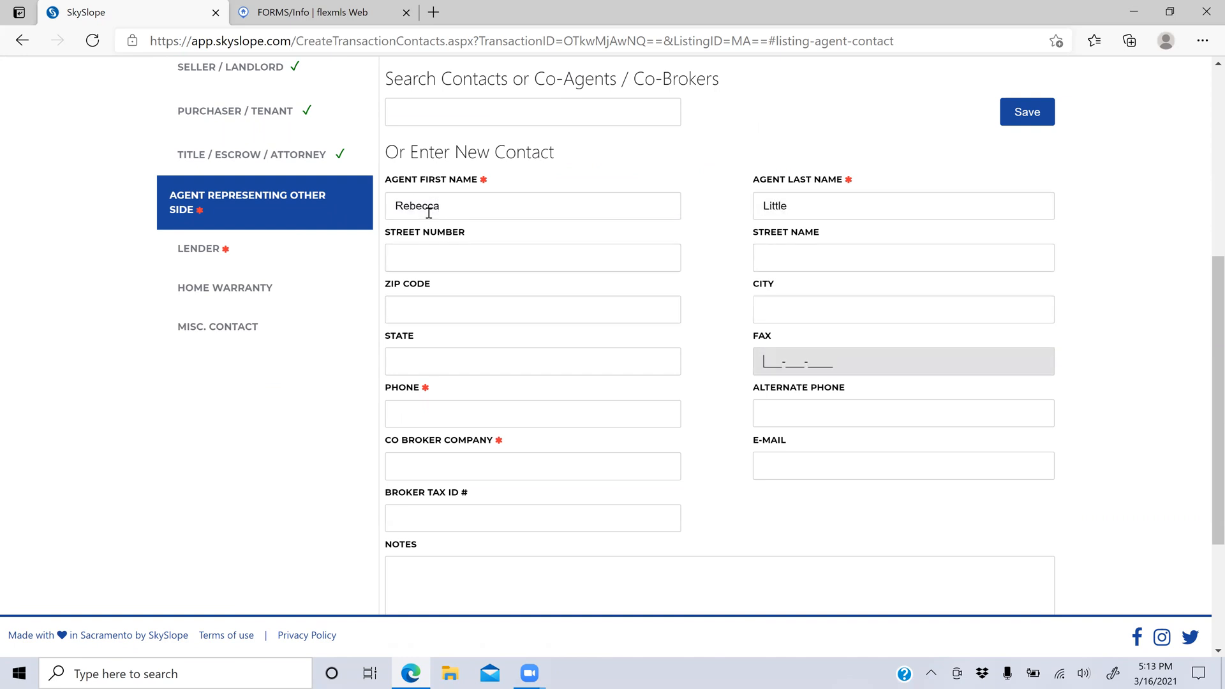
pyautogui.write('000-000-0000')
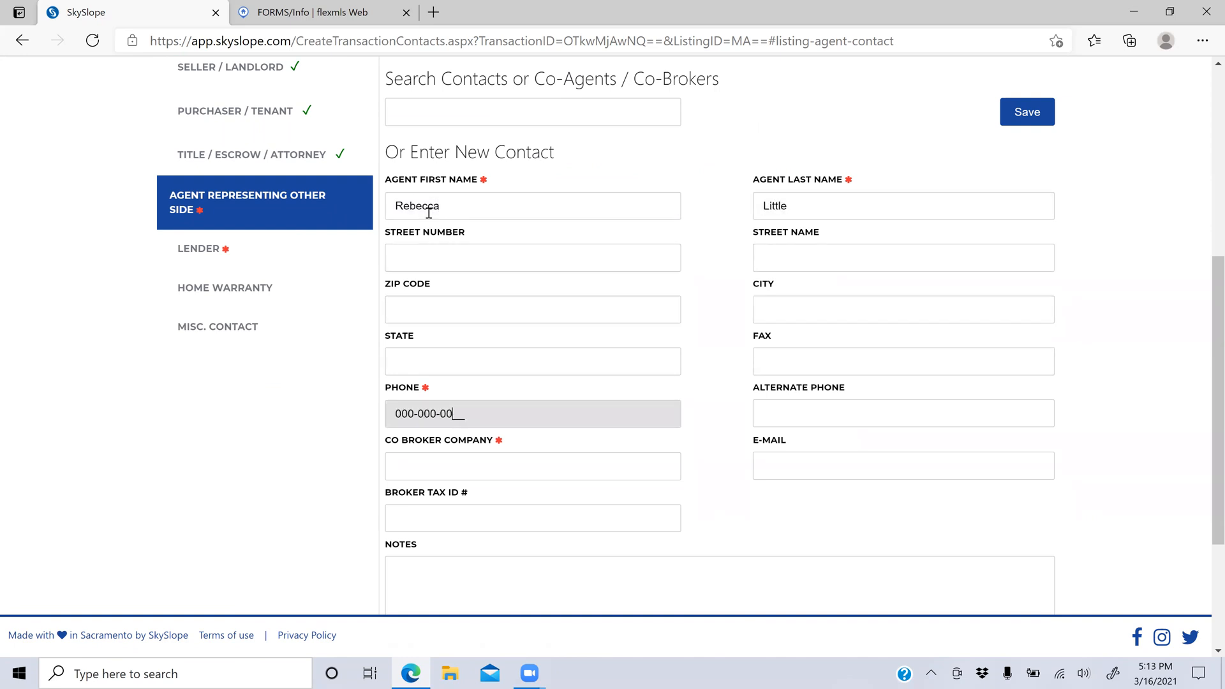
pyautogui.press('Tab')
pyautogui.press('Tab')
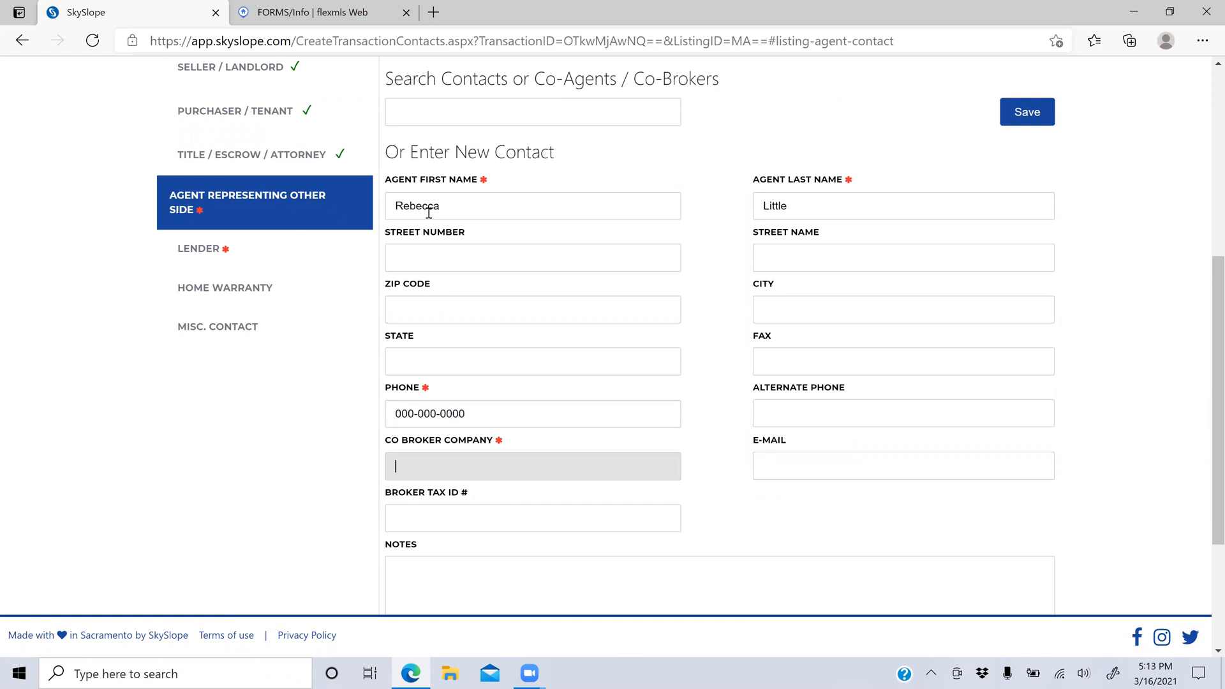
pyautogui.write('eXp Realty')
pyautogui.scroll(-3, 913, 533)
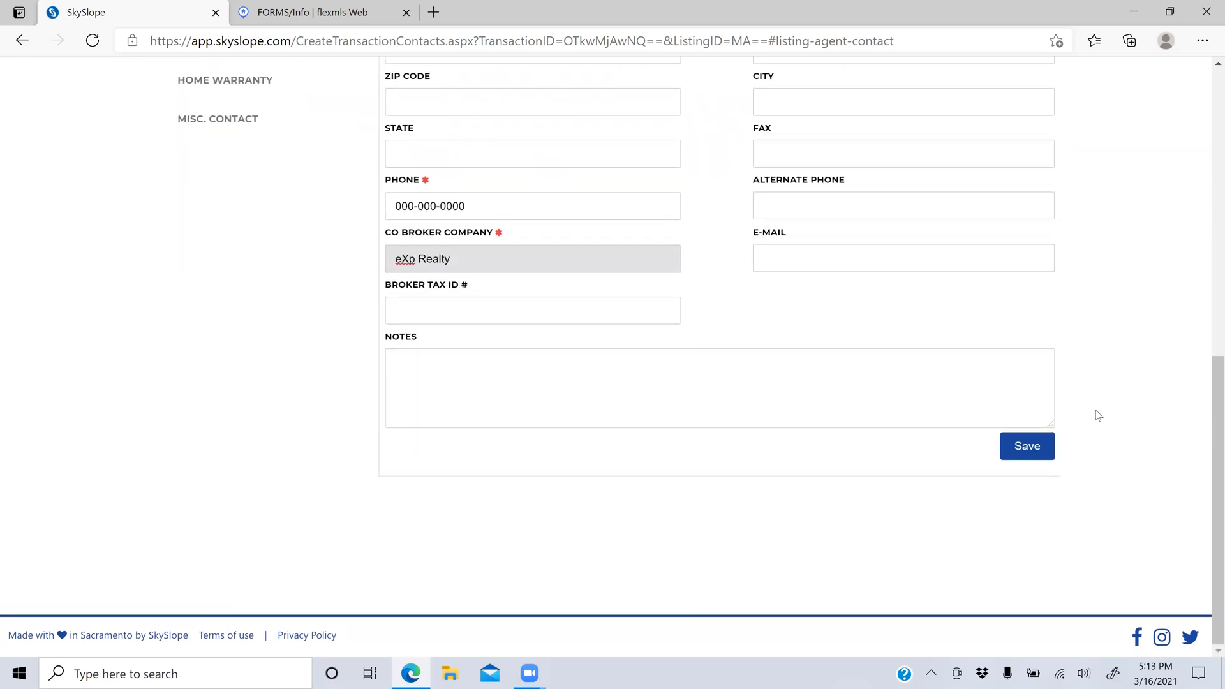
pyautogui.click(1021, 450)
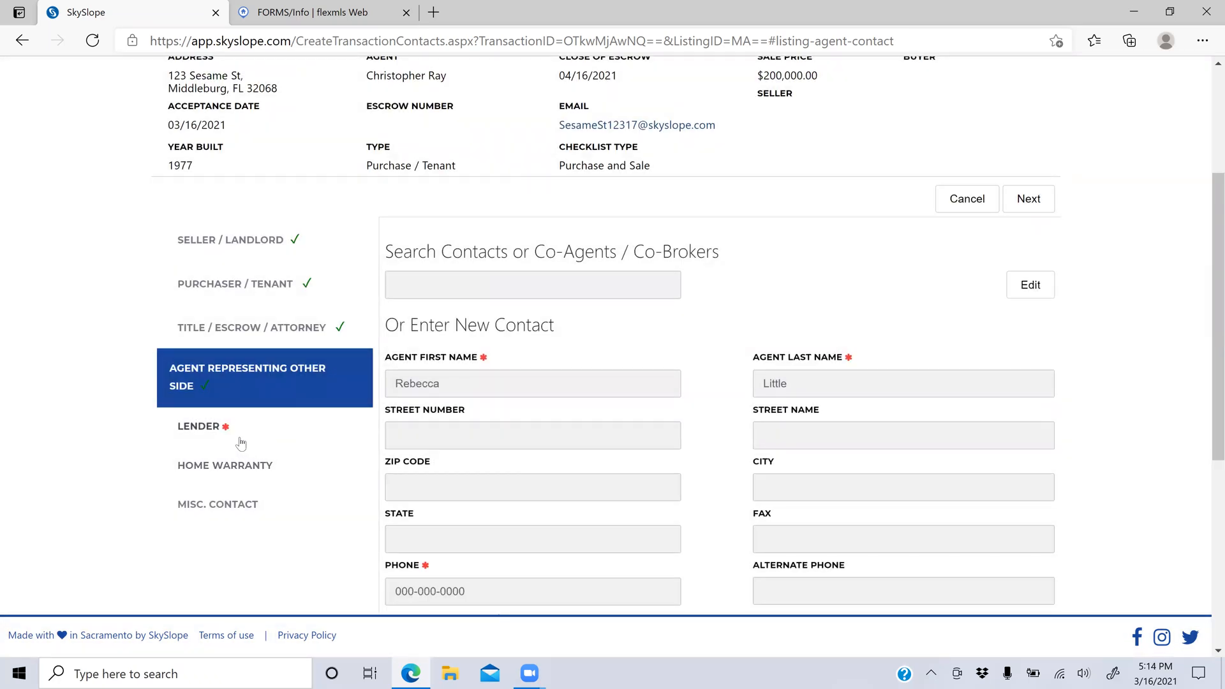
# Step: Start a lender contact and enter the loan officer's first and last name
pyautogui.click(241, 443)
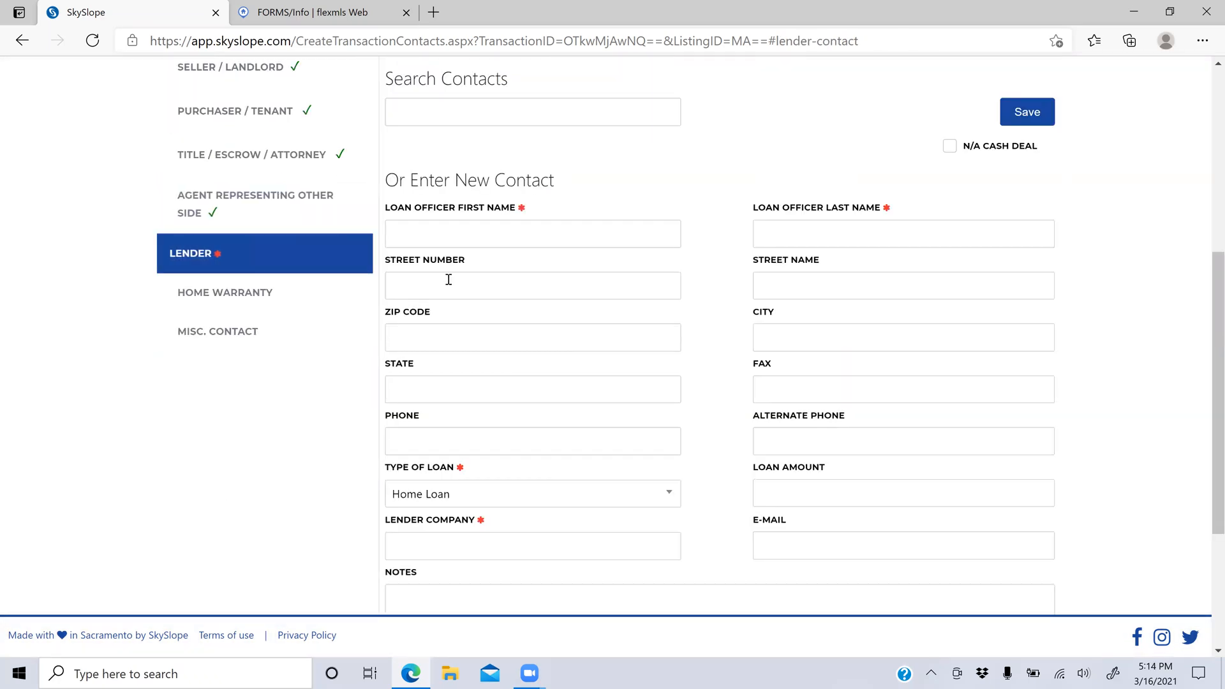
pyautogui.click(518, 235)
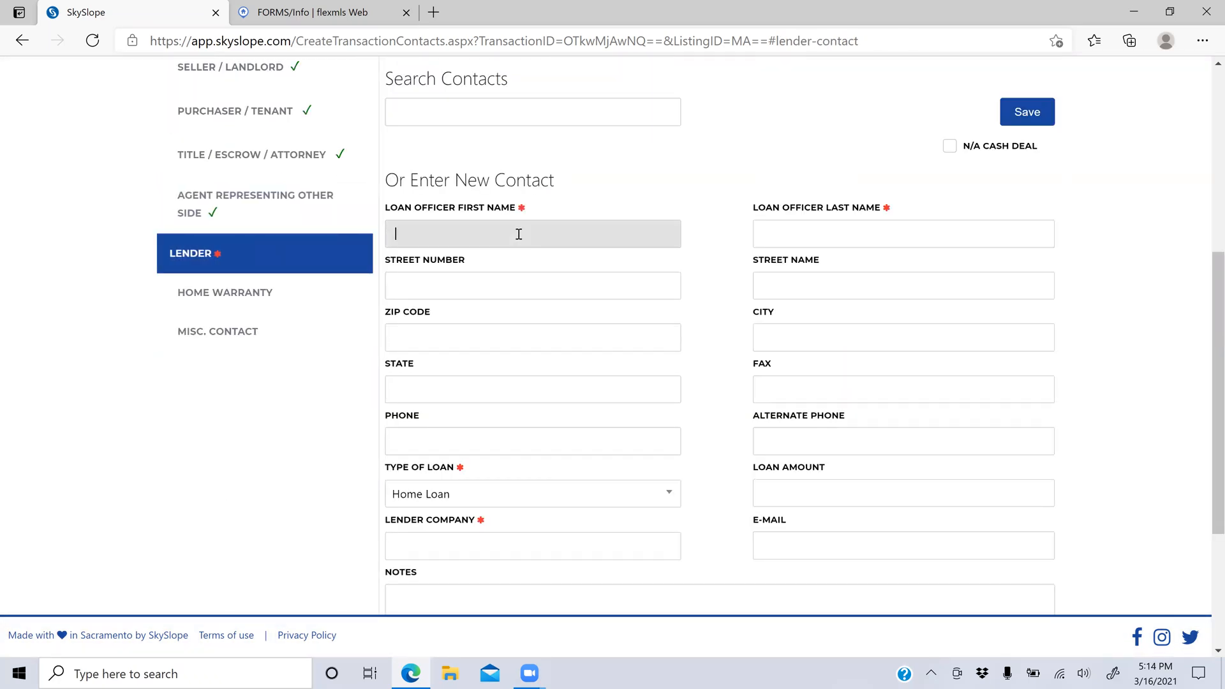
pyautogui.press('Tab')
pyautogui.press('Tab')
pyautogui.press('Tab')
pyautogui.press('Tab')
pyautogui.press('Tab')
pyautogui.press('Tab')
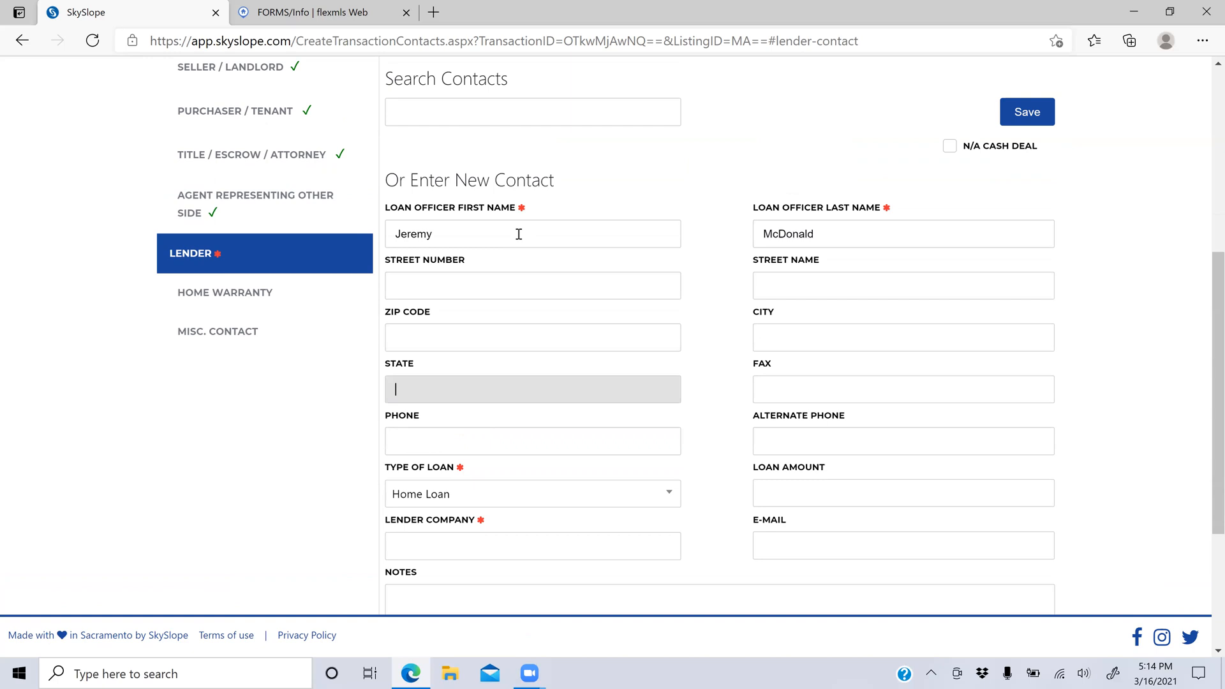
pyautogui.press('Tab')
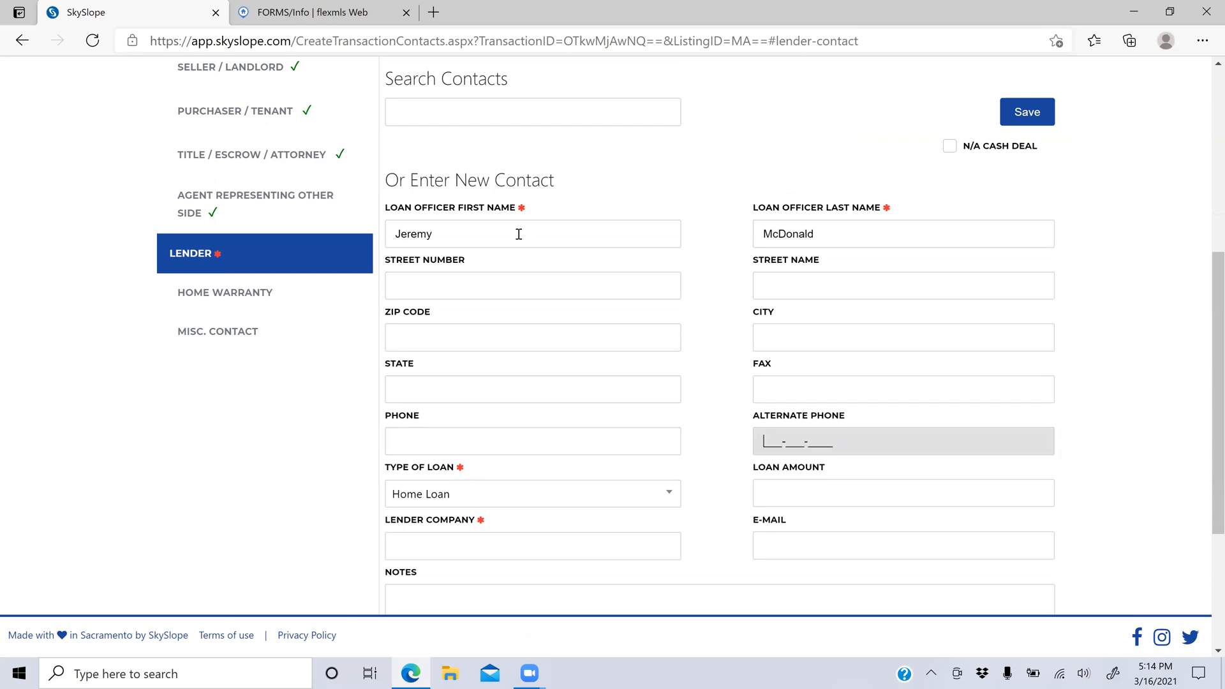
pyautogui.press('Tab')
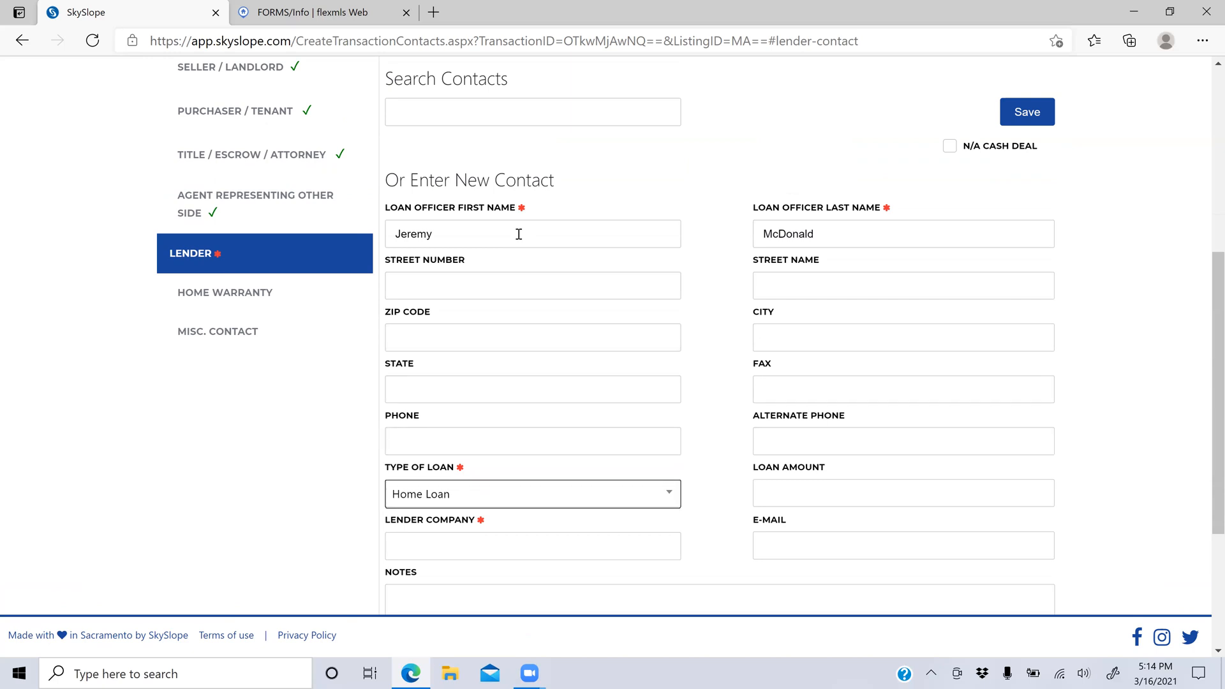
# Step: Set loan type Conventional, amount 200000 and lender McDonald Mortgage, then save
pyautogui.click(444, 503)
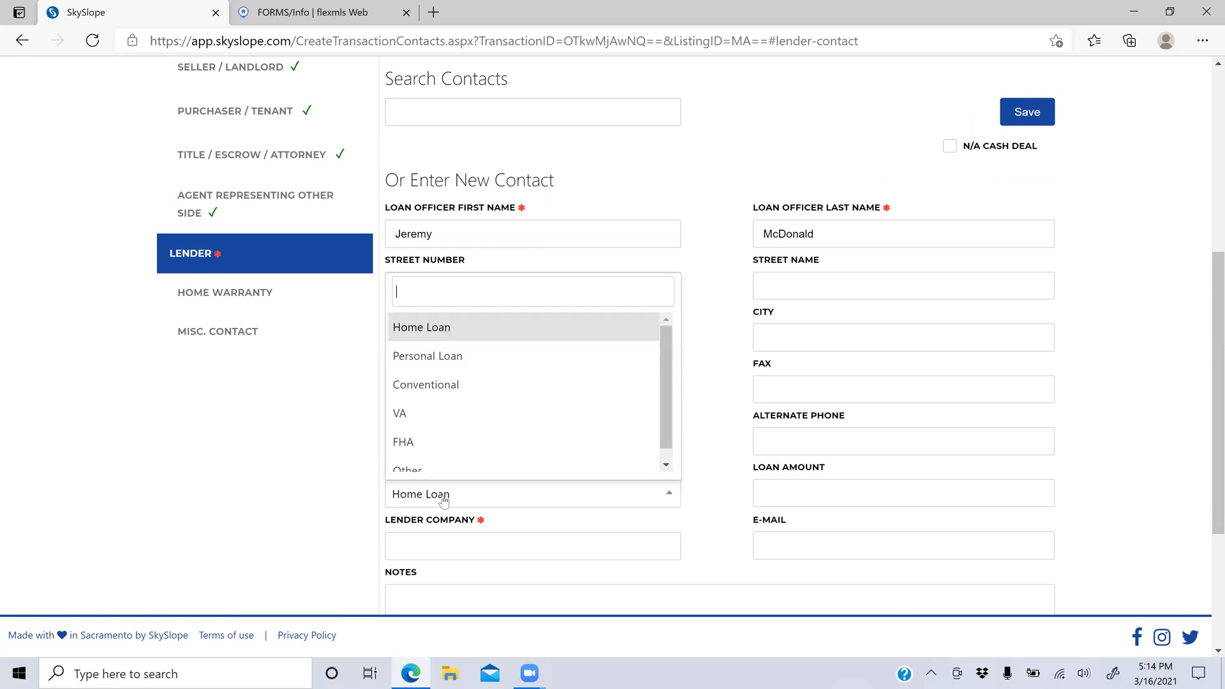
pyautogui.click(472, 386)
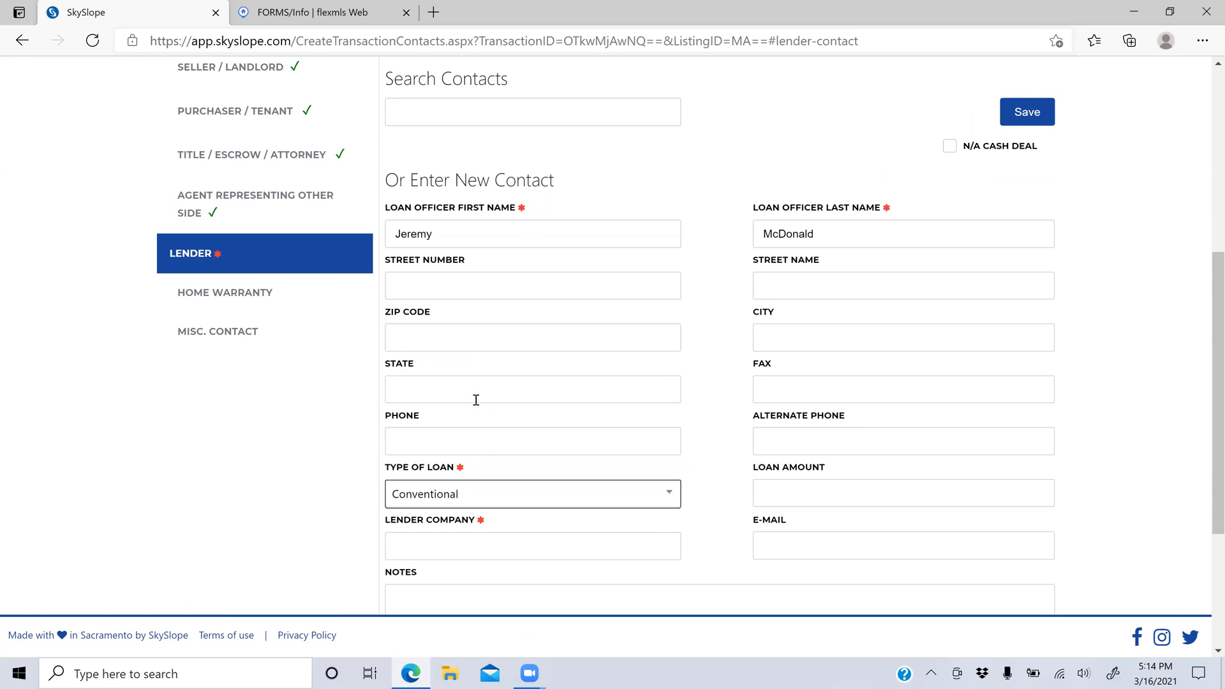
pyautogui.click(776, 492)
pyautogui.write('200000')
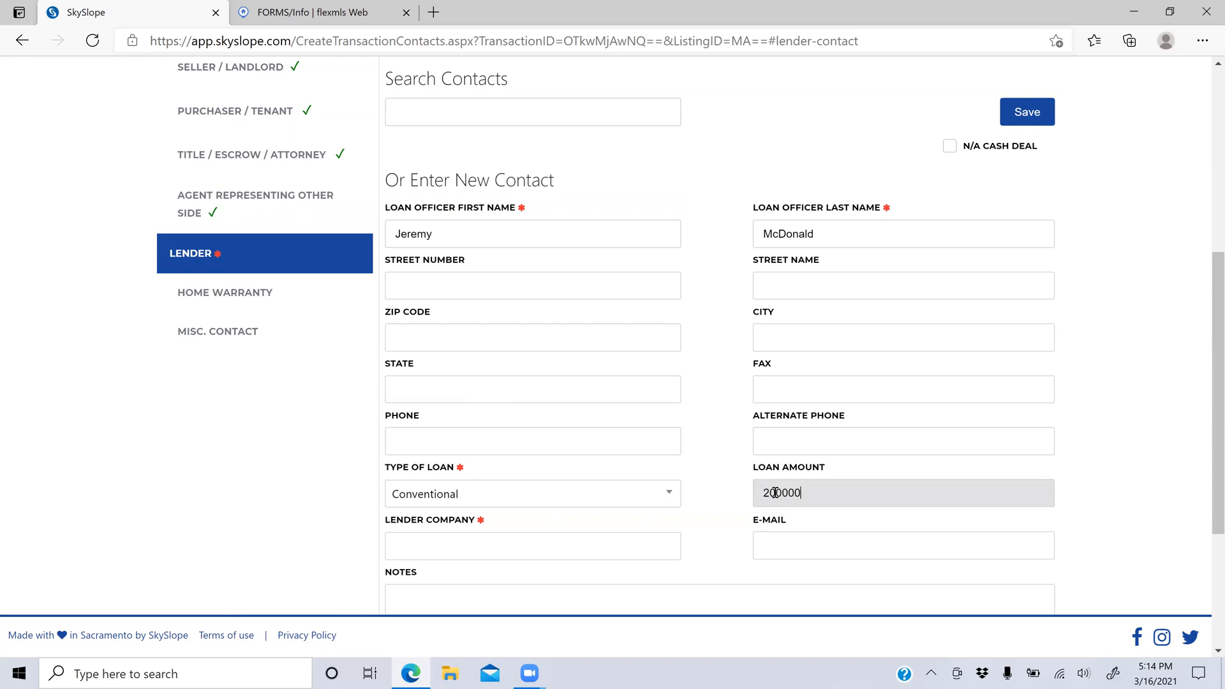
pyautogui.press('Tab')
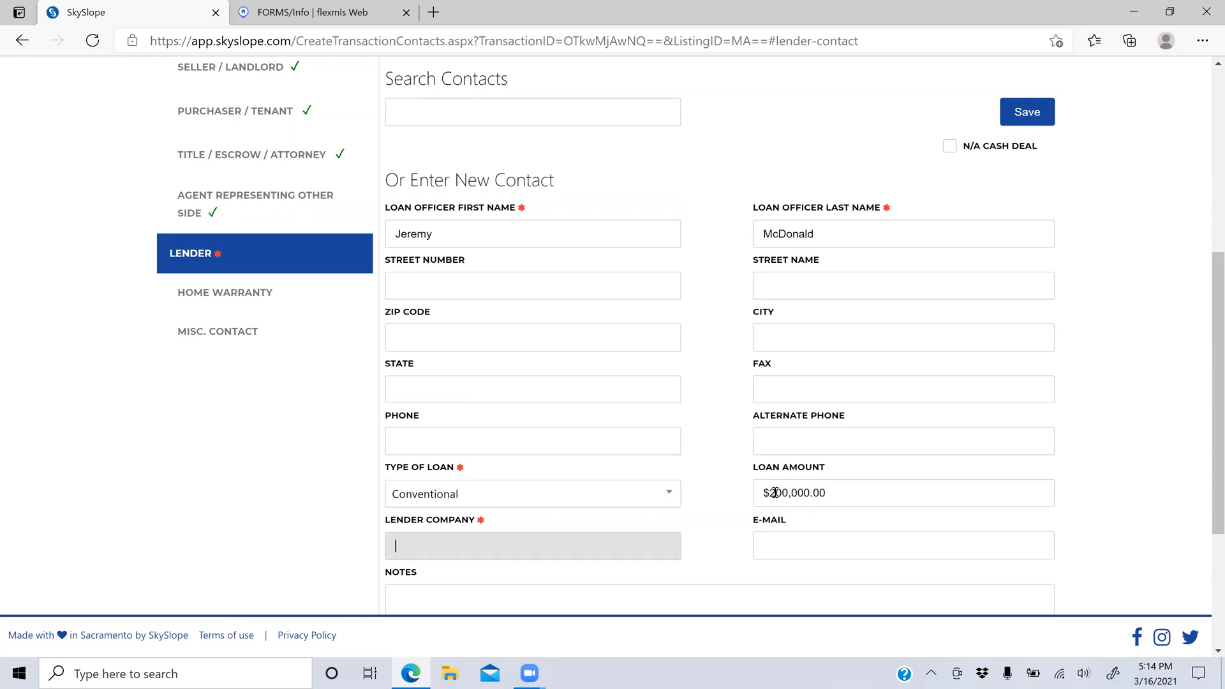
pyautogui.write('McDonald Mortgage')
pyautogui.scroll(-4, 674, 535)
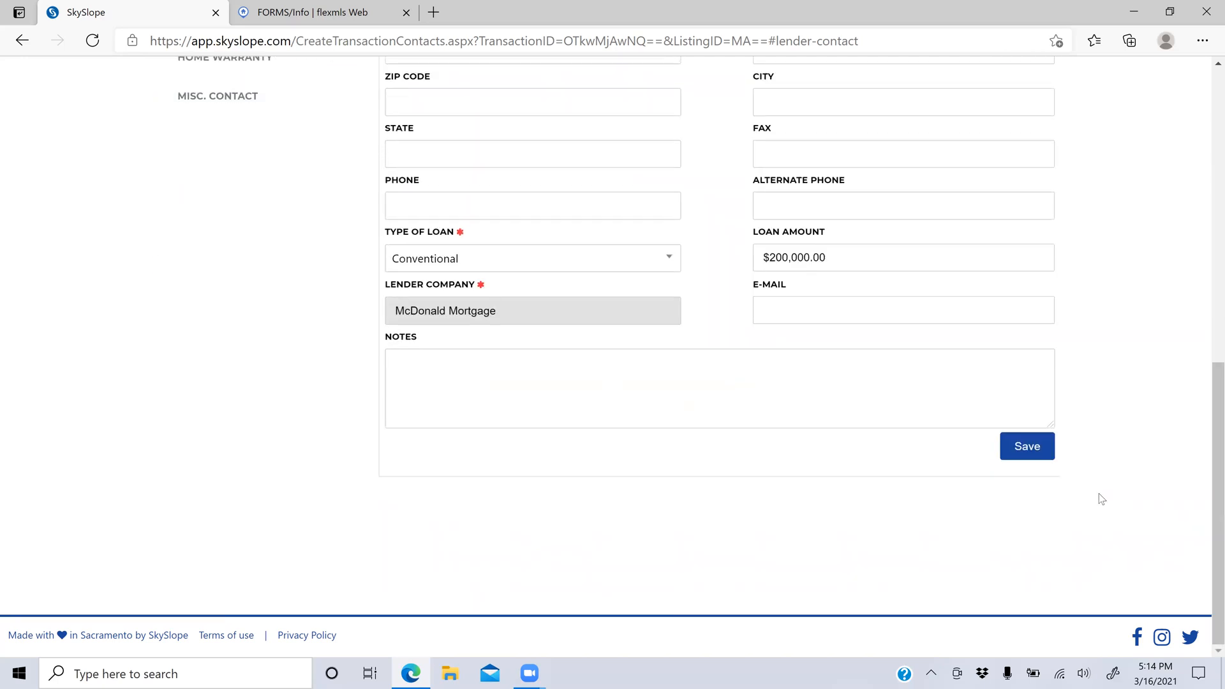
pyautogui.click(1040, 445)
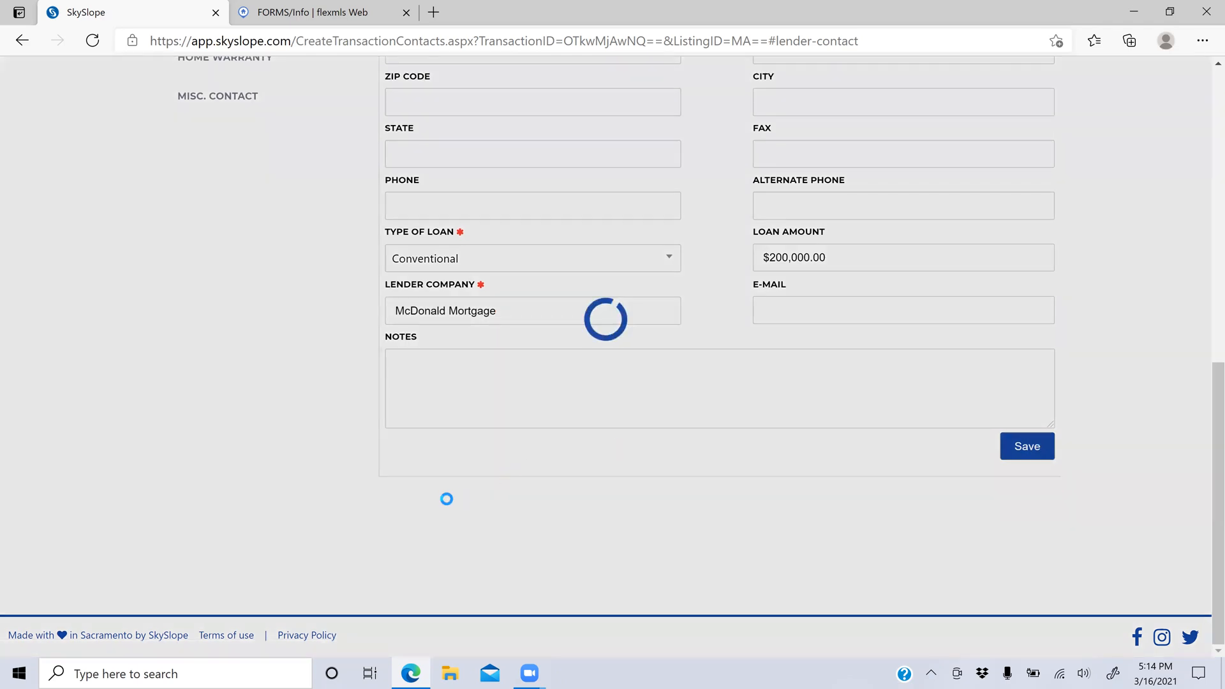
pyautogui.scroll(5, 447, 498)
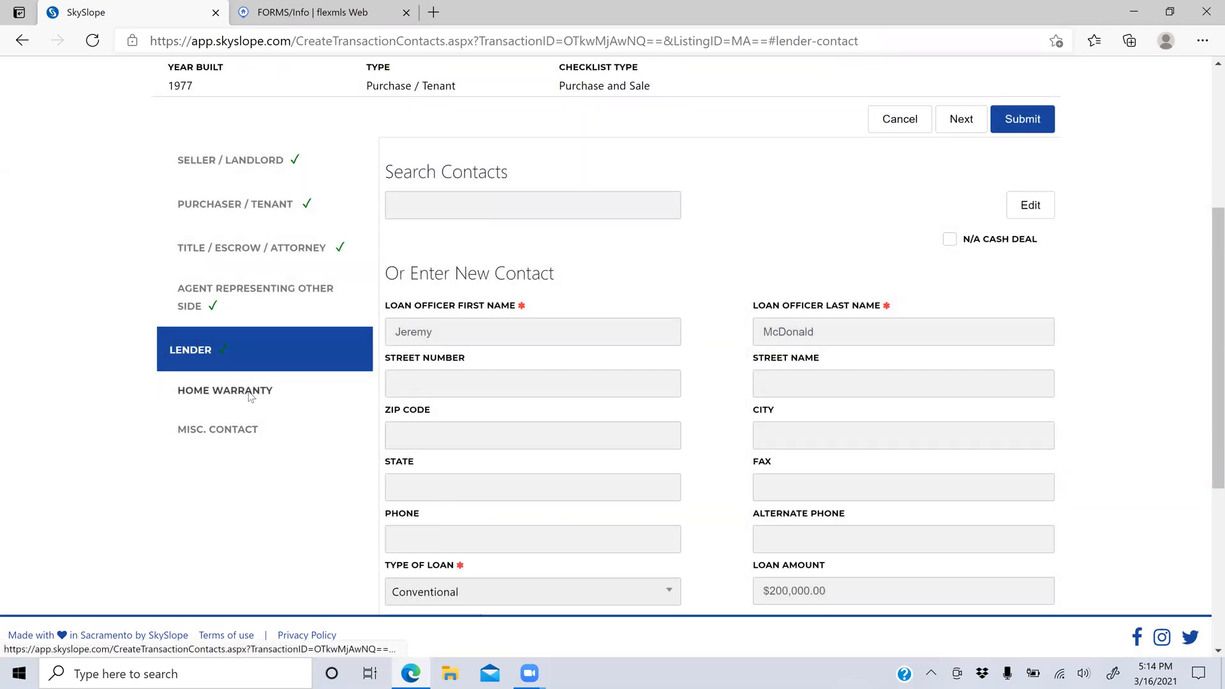
# Step: Open the Home Warranty section and submit the contacts to reach Commission Info
pyautogui.click(253, 391)
pyautogui.scroll(2, 691, 205)
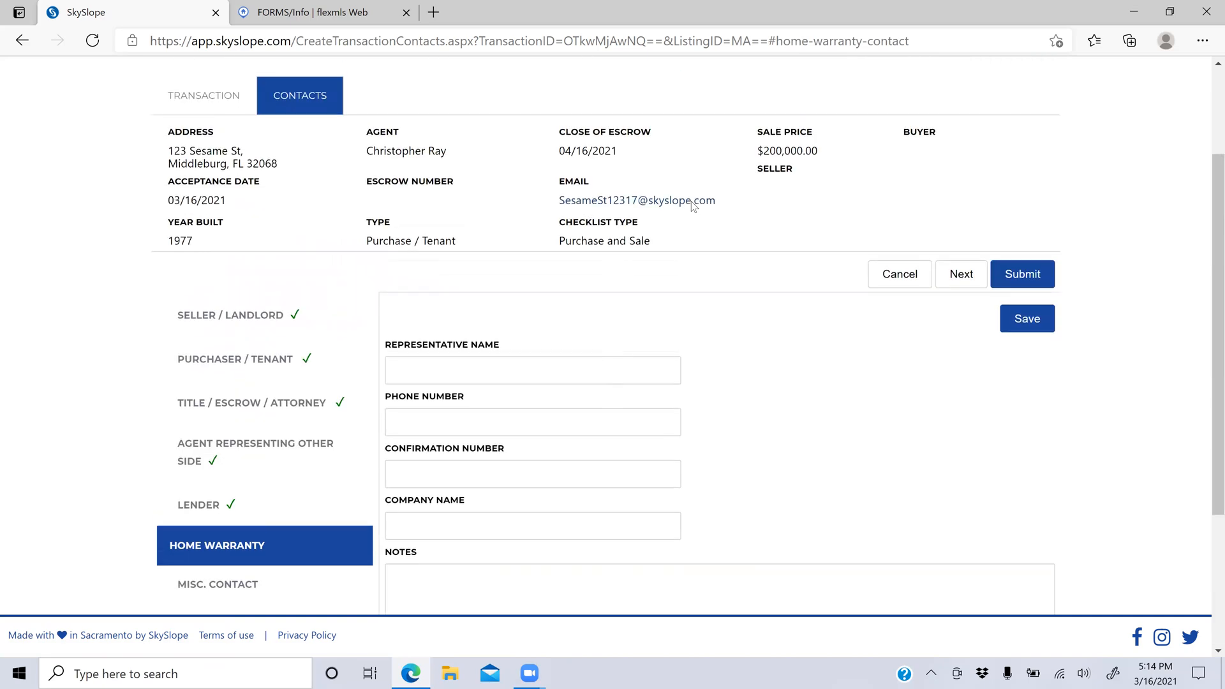
pyautogui.scroll(-2, 692, 205)
pyautogui.scroll(4, 692, 205)
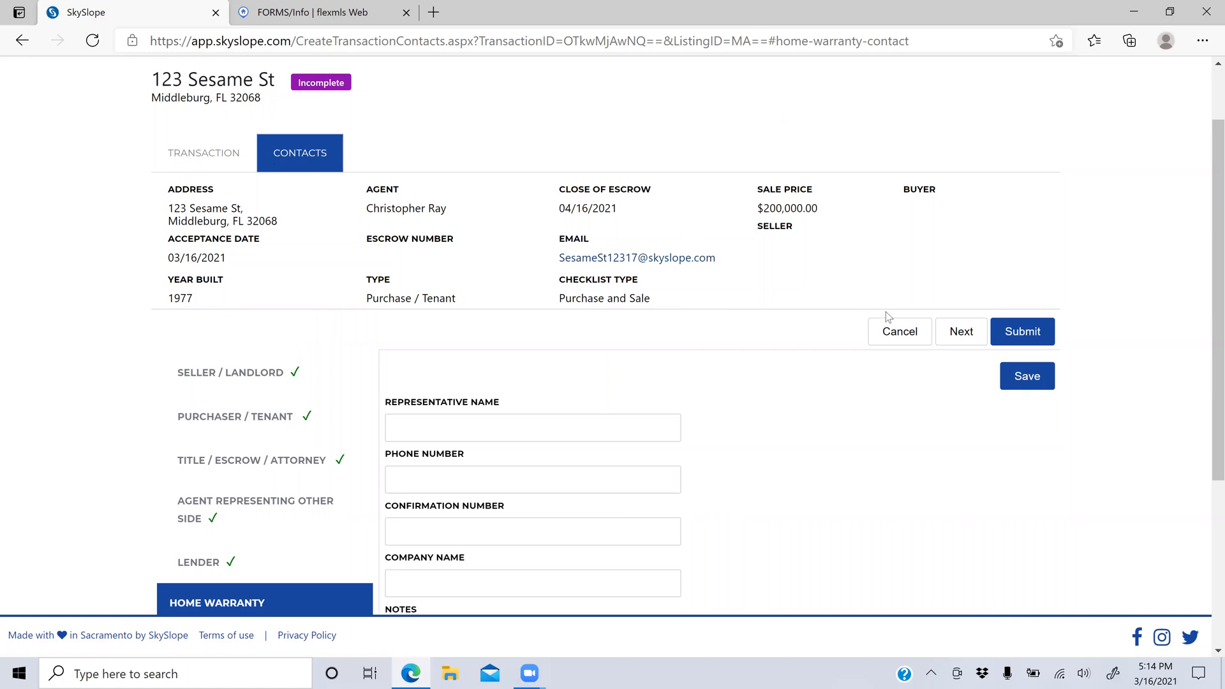
pyautogui.click(1019, 333)
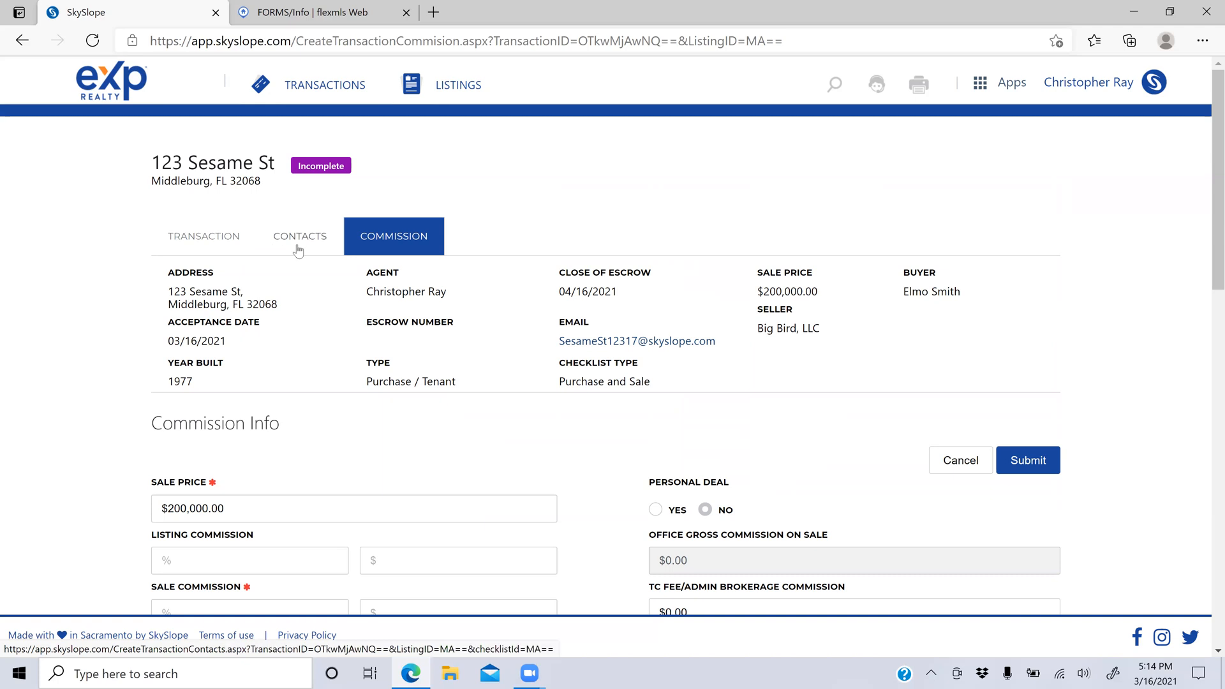
# Step: Mark the transaction as a personal deal
pyautogui.scroll(-2, 434, 379)
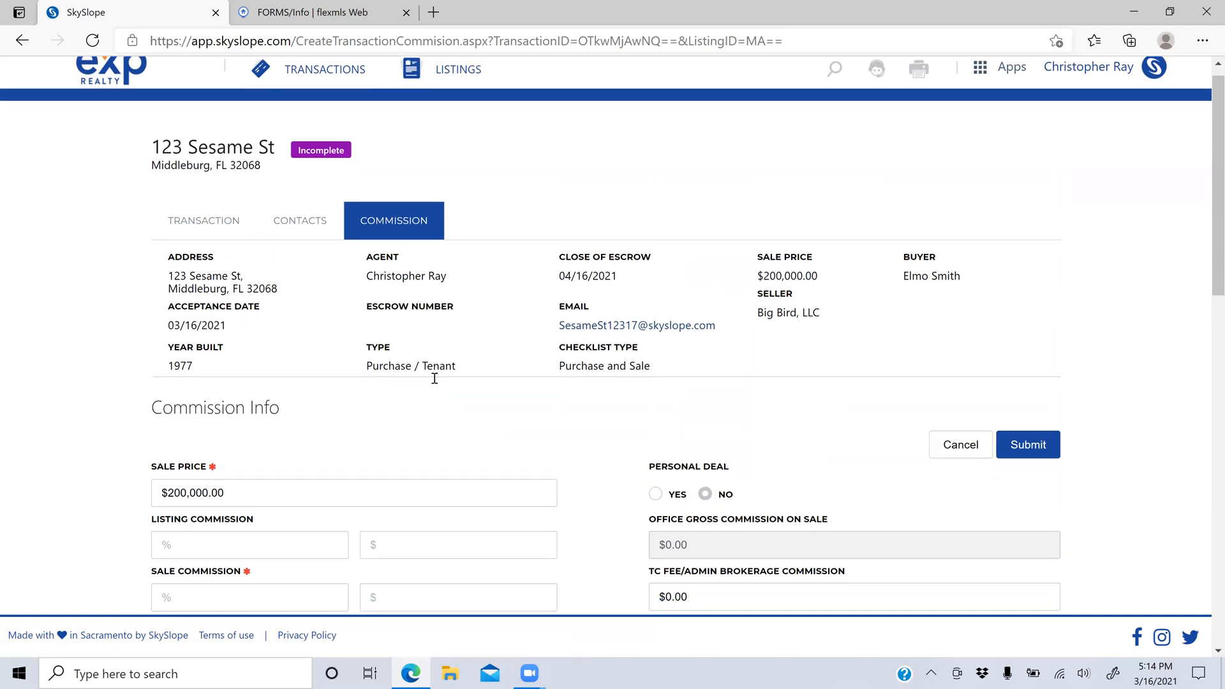
pyautogui.scroll(-2, 434, 377)
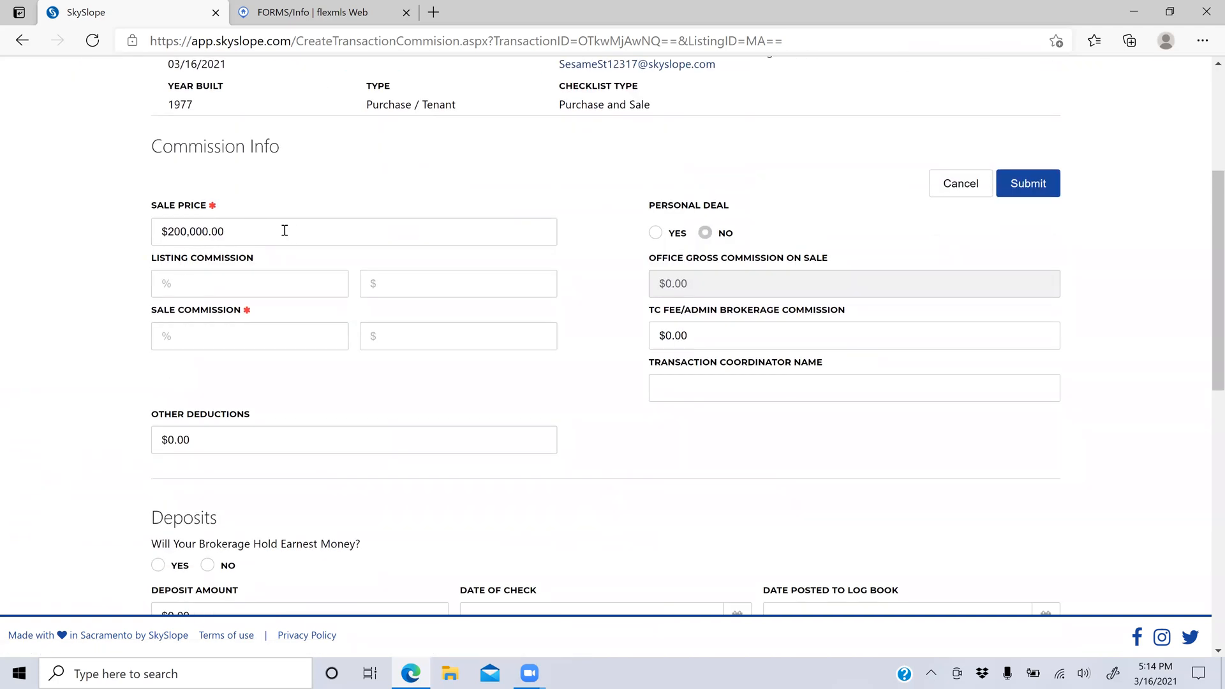
pyautogui.click(655, 234)
# Step: Mark it not a personal deal with 3% listing and 2.5% sale commission
pyautogui.click(705, 234)
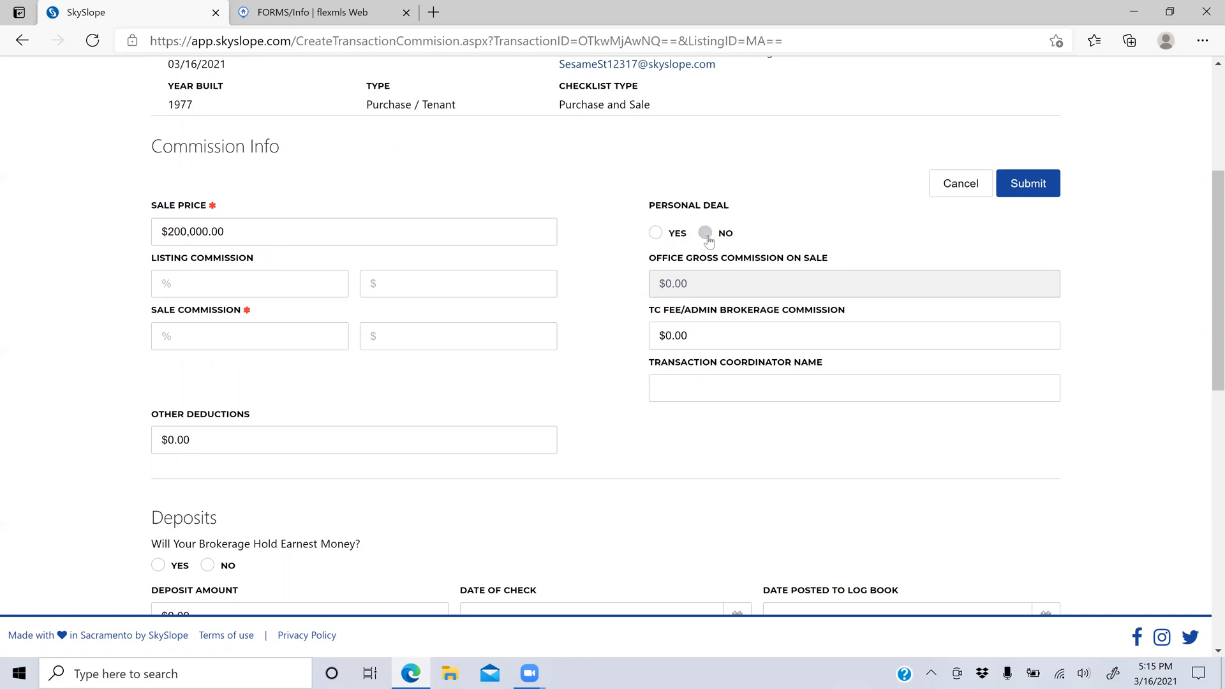
pyautogui.click(239, 288)
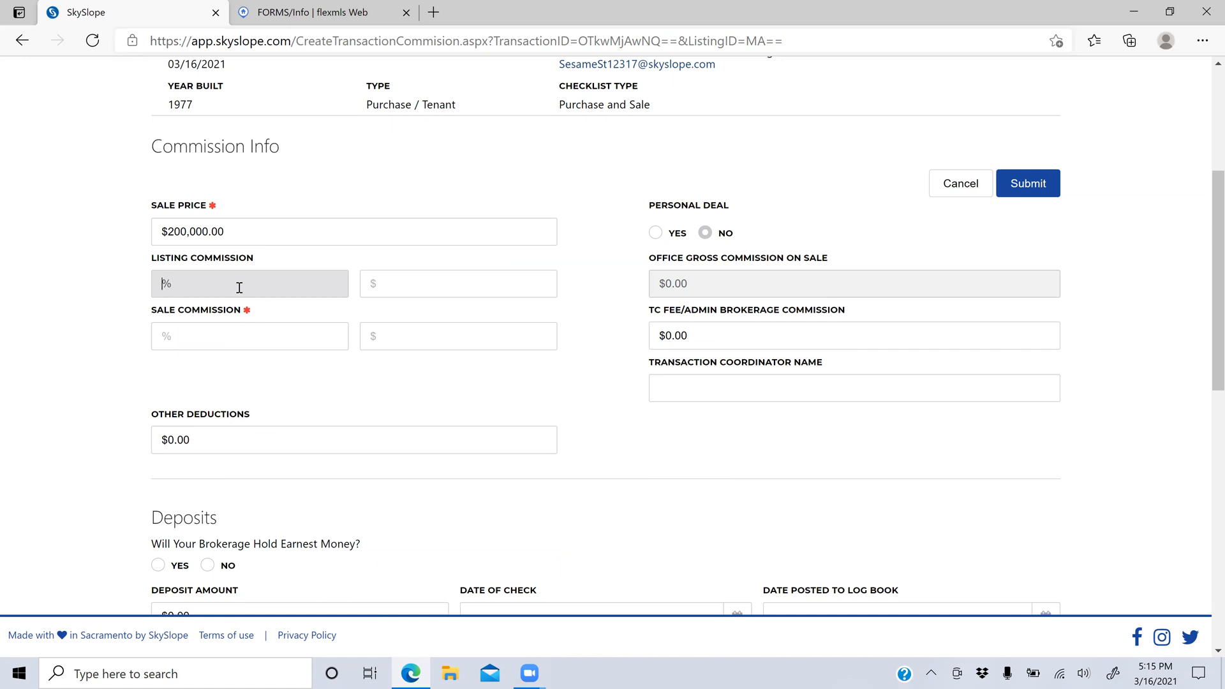
pyautogui.write('3')
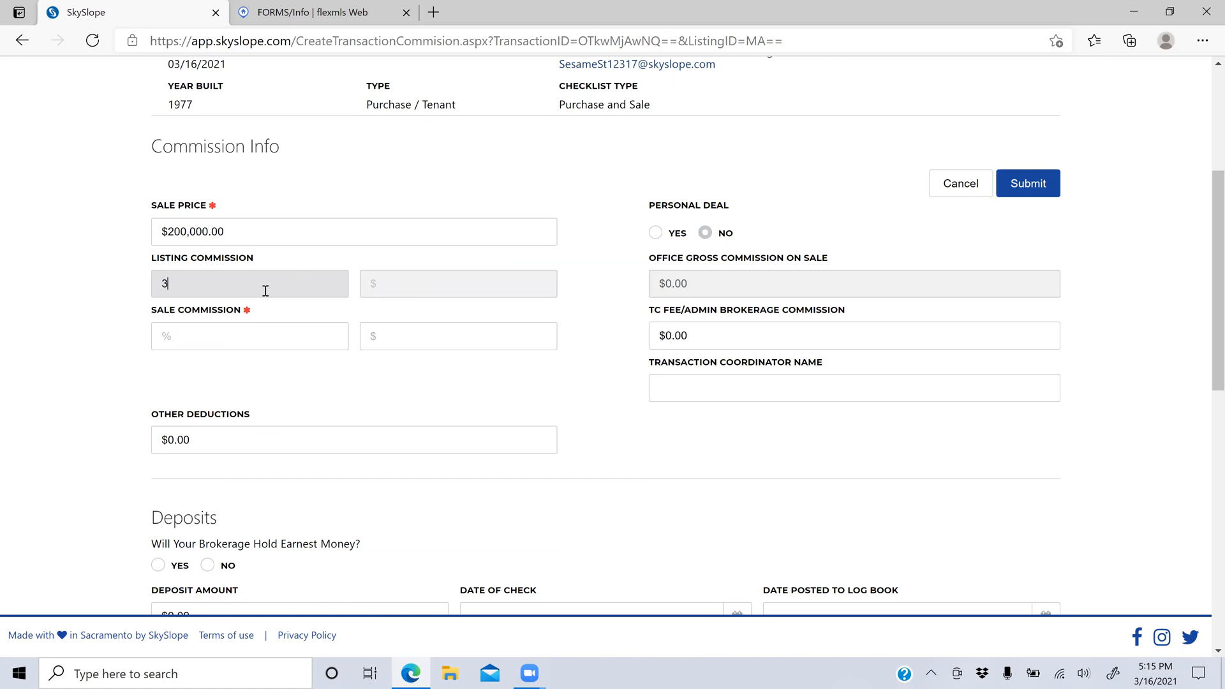
pyautogui.click(205, 332)
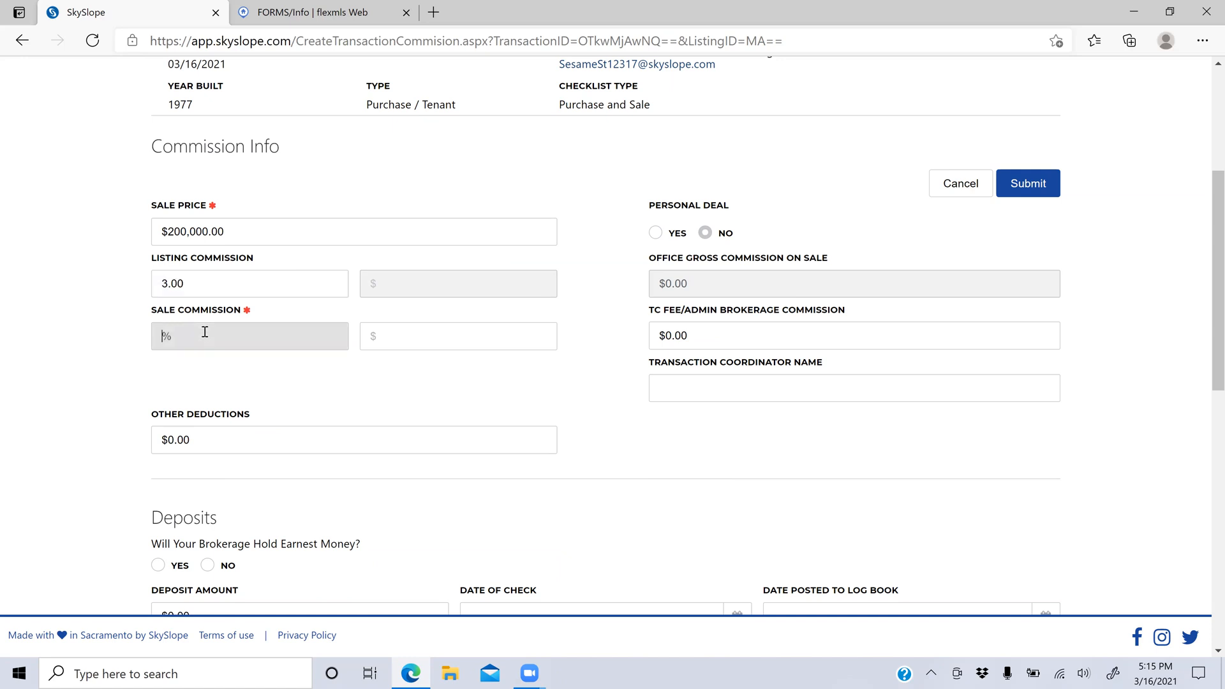
pyautogui.write('2.5')
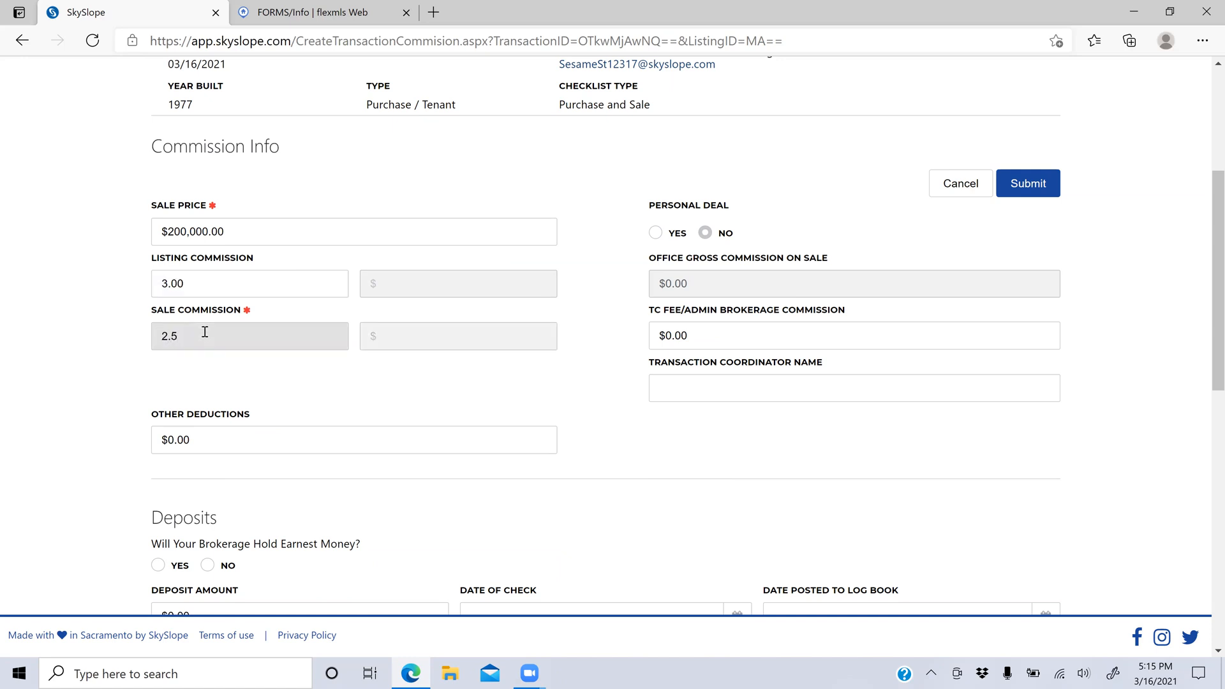
pyautogui.click(756, 276)
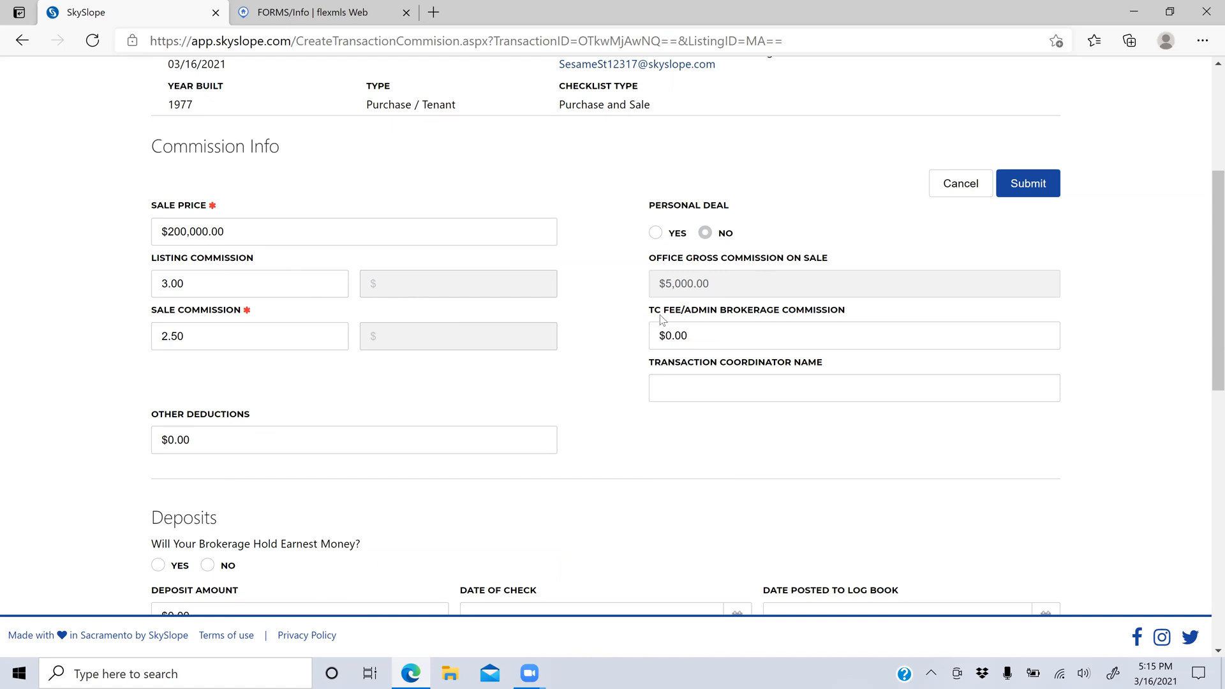
# Step: Replace the TC fee with 300.00 and enter the transaction coordinator's name
pyautogui.moveTo(701, 337); pyautogui.dragTo(652, 329)
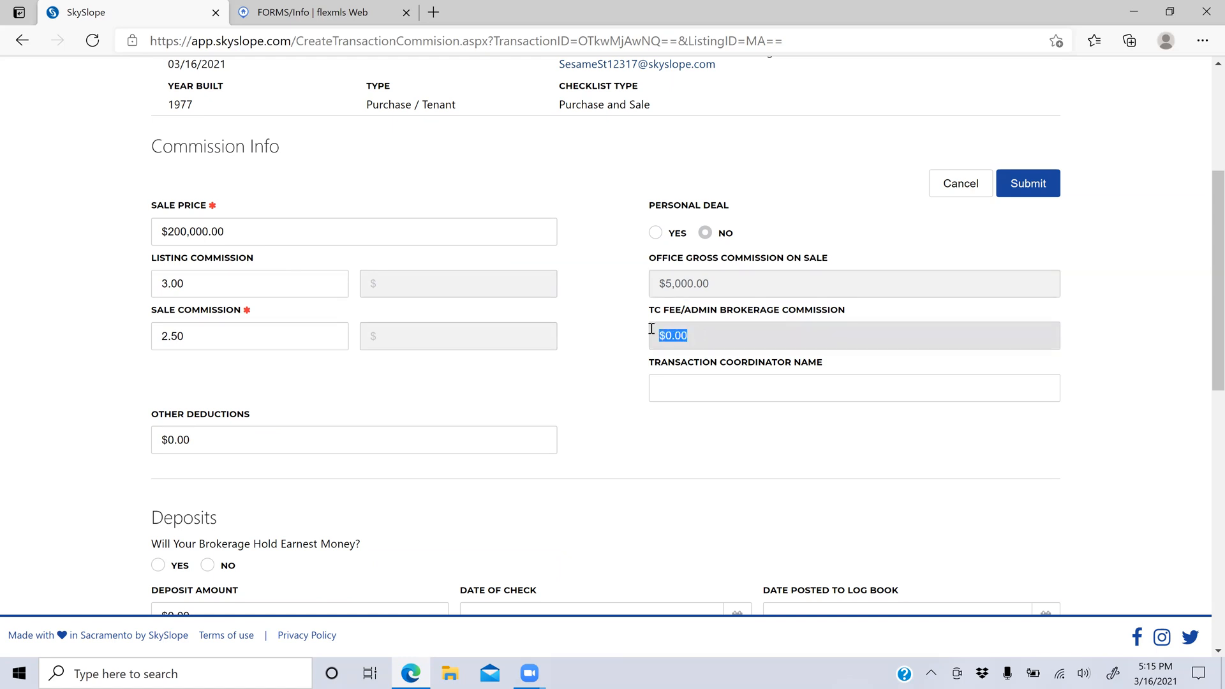
pyautogui.write('300.00')
pyautogui.press('Tab')
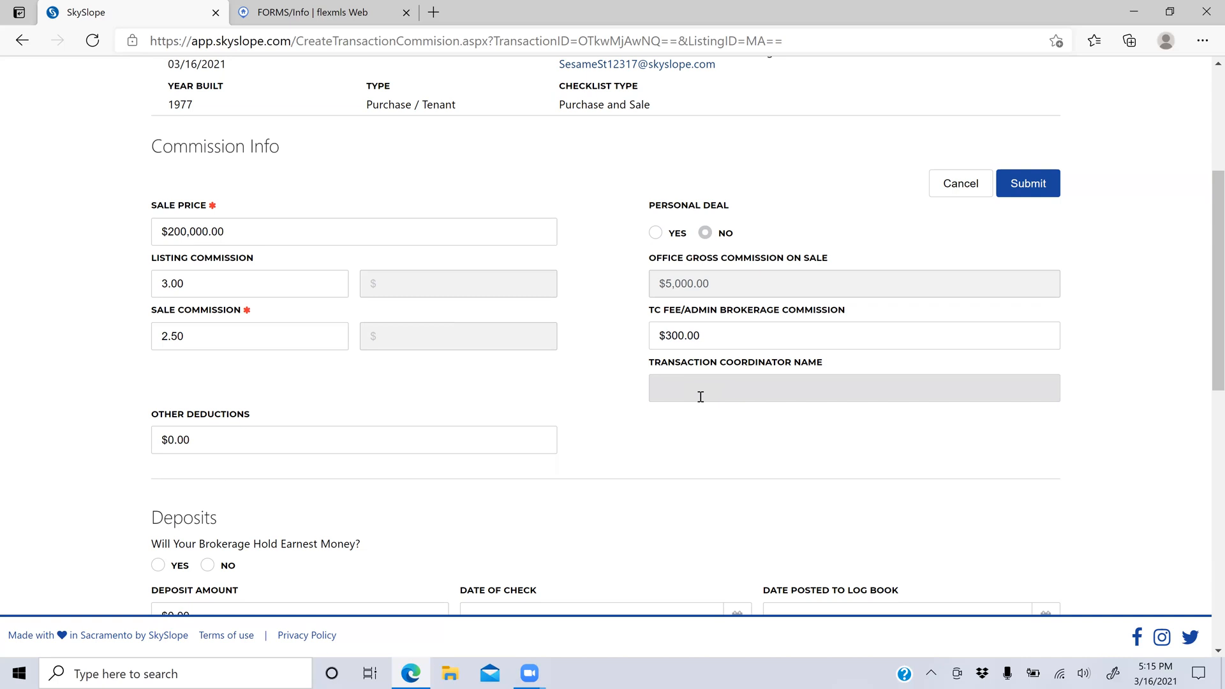
pyautogui.write('John Smith')
# Step: Answer No to the brokerage holding the earnest money deposit
pyautogui.scroll(-7, 295, 441)
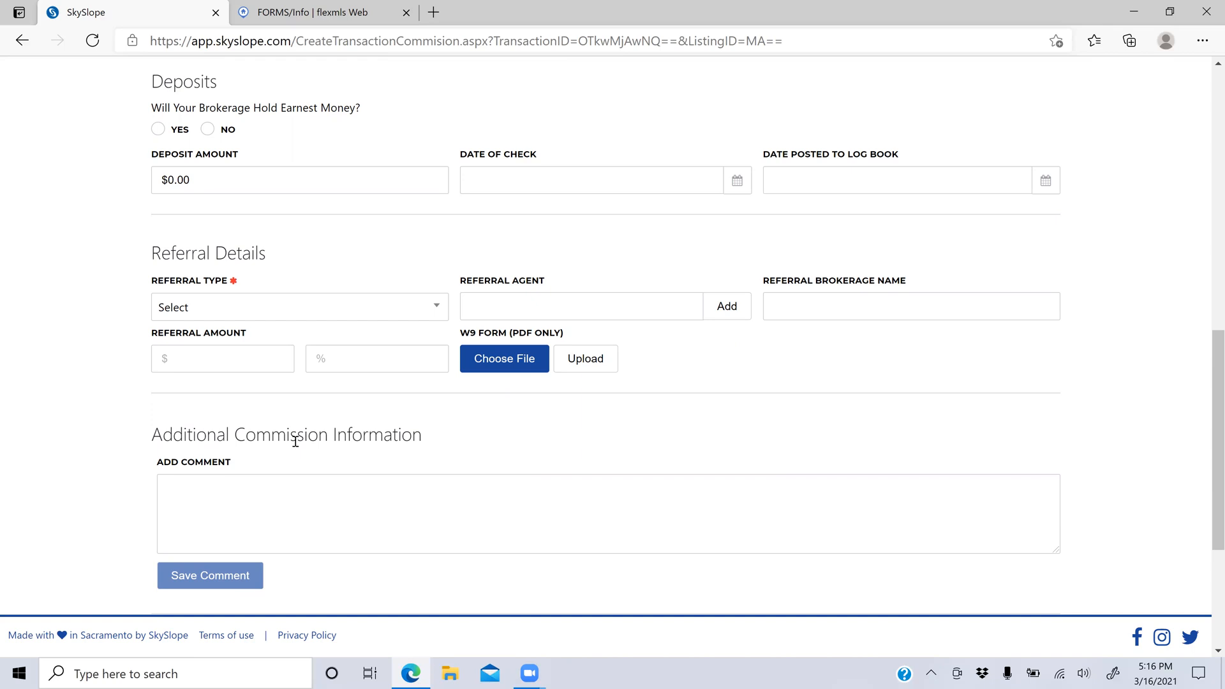
pyautogui.click(157, 132)
pyautogui.click(184, 316)
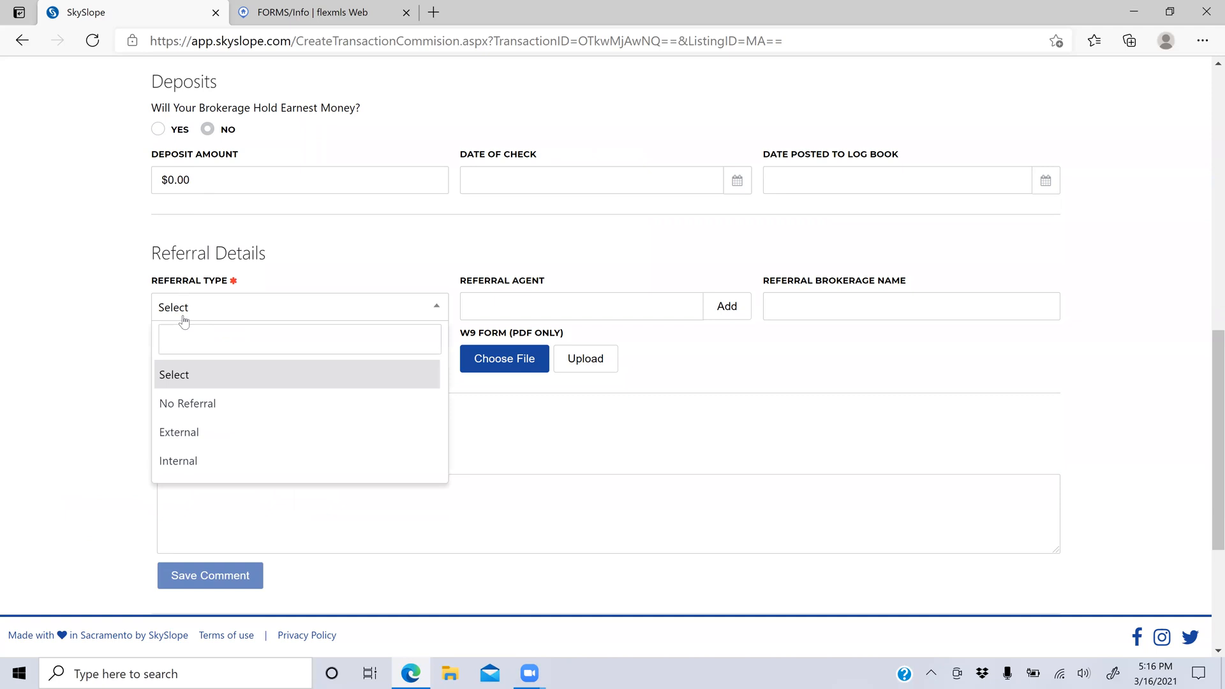
# Step: Change the referral type from Internal to External
pyautogui.click(204, 462)
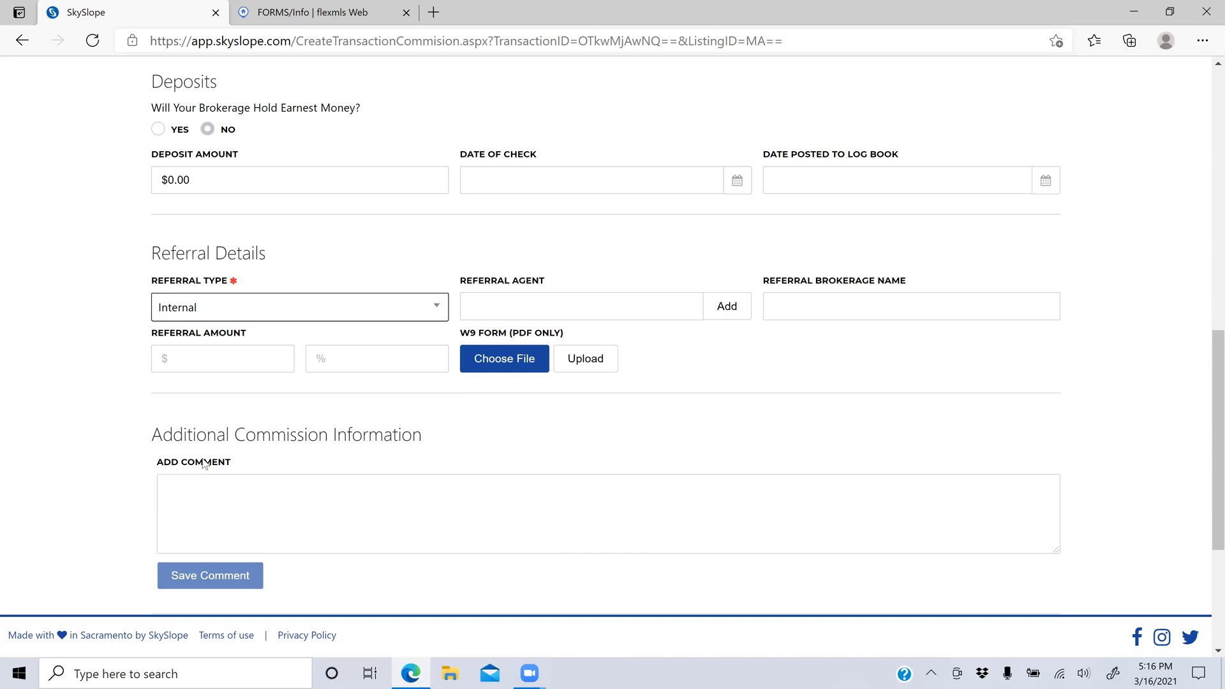
pyautogui.click(514, 306)
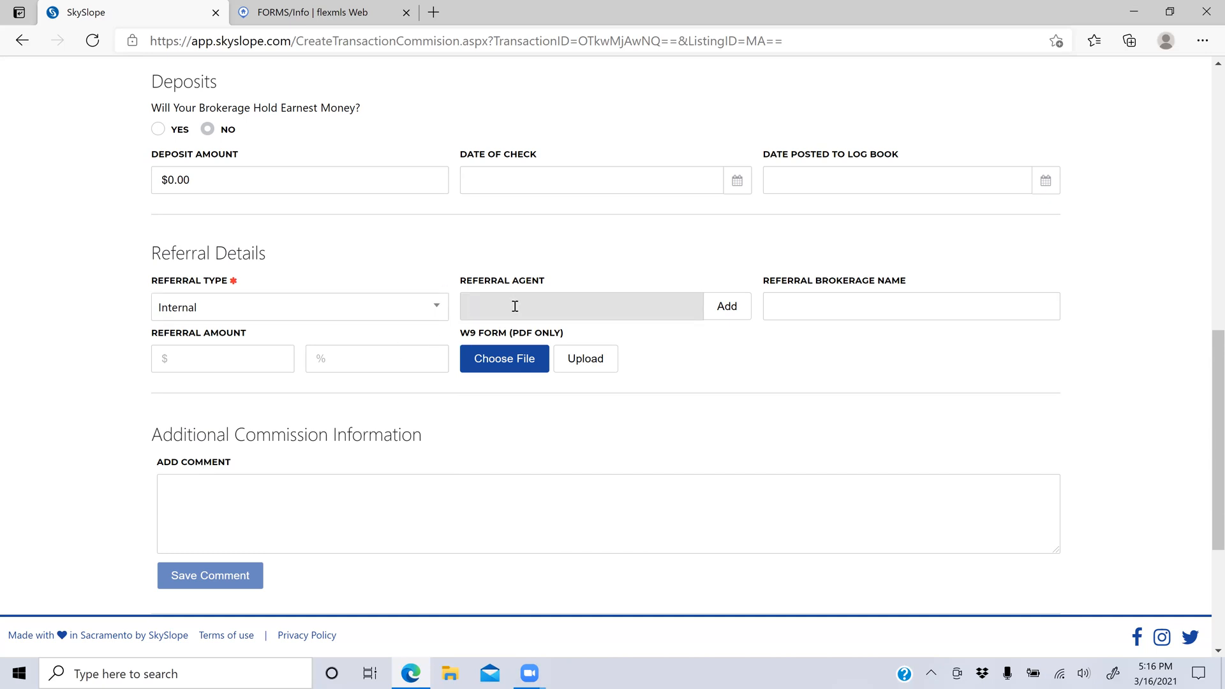
pyautogui.click(819, 304)
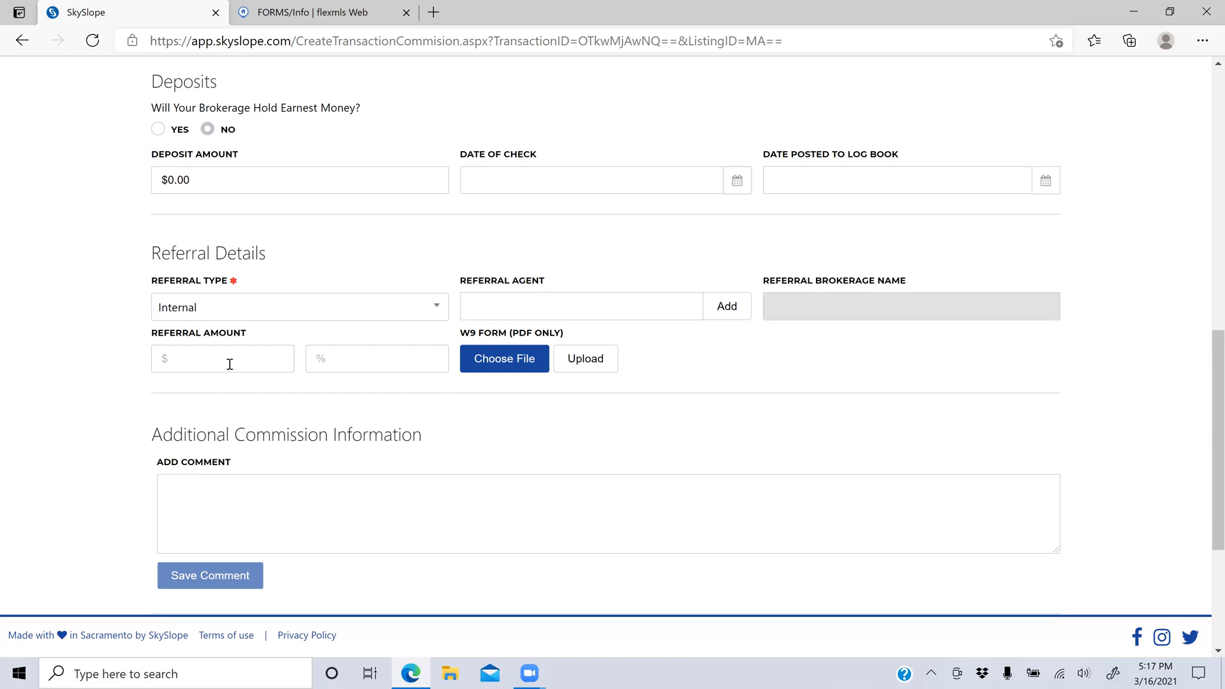
pyautogui.click(349, 359)
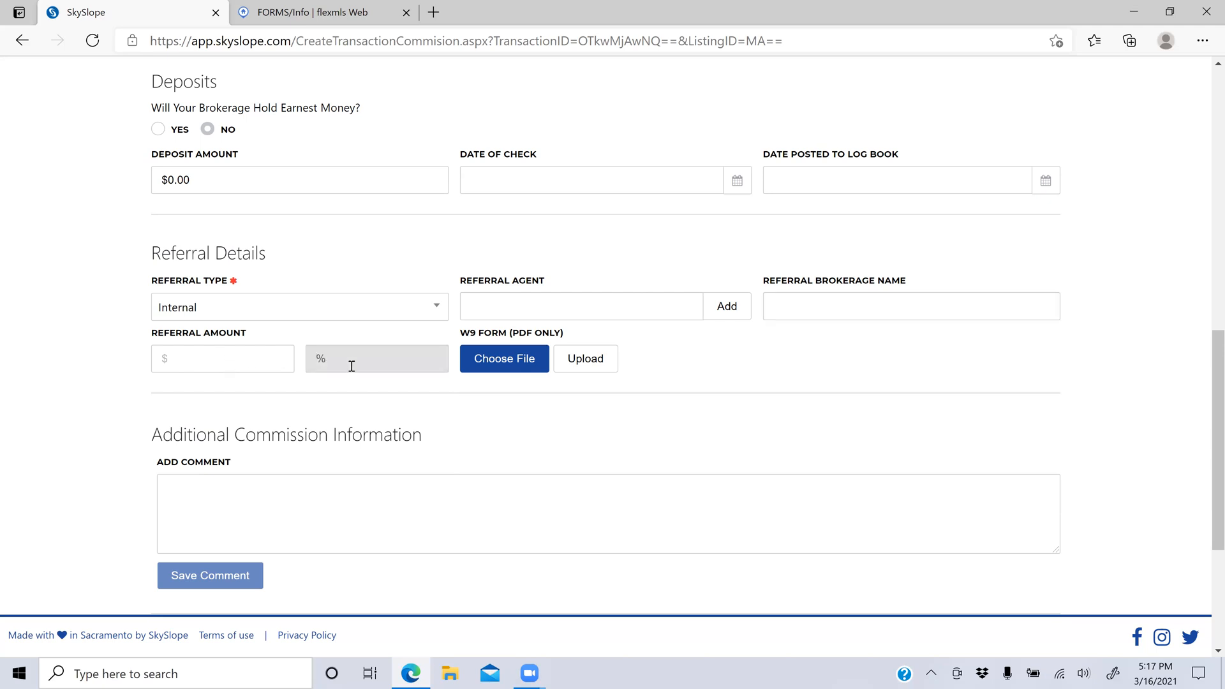
pyautogui.click(407, 306)
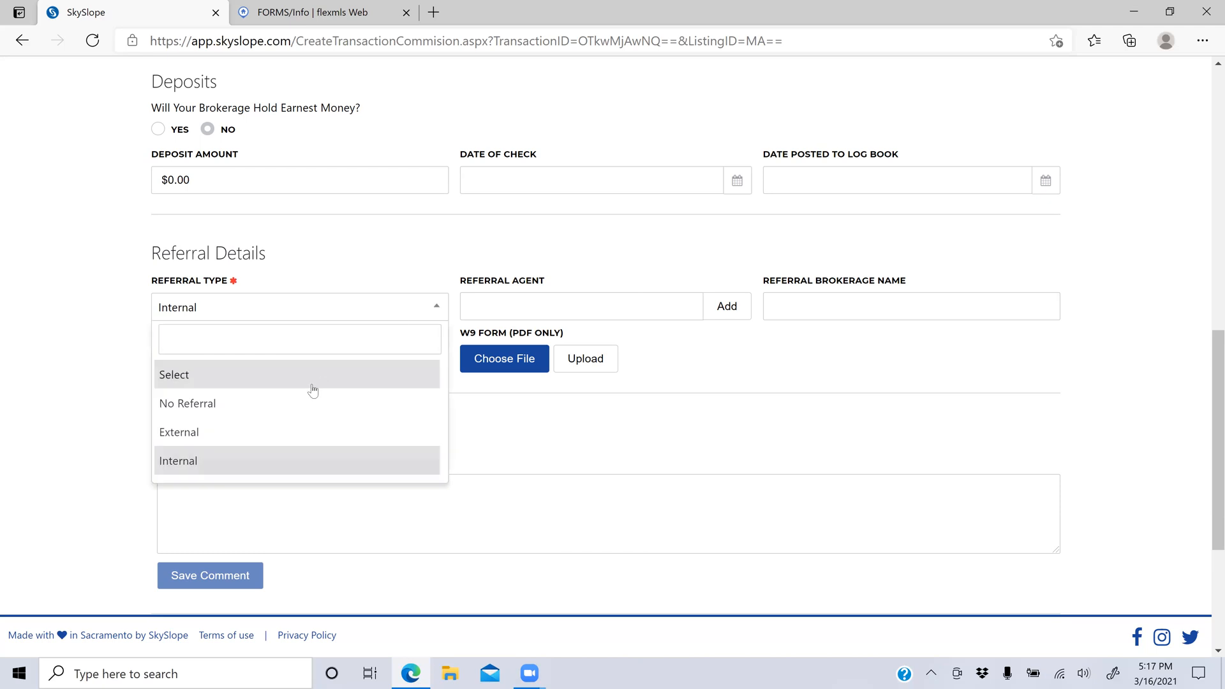
pyautogui.click(268, 440)
pyautogui.click(509, 318)
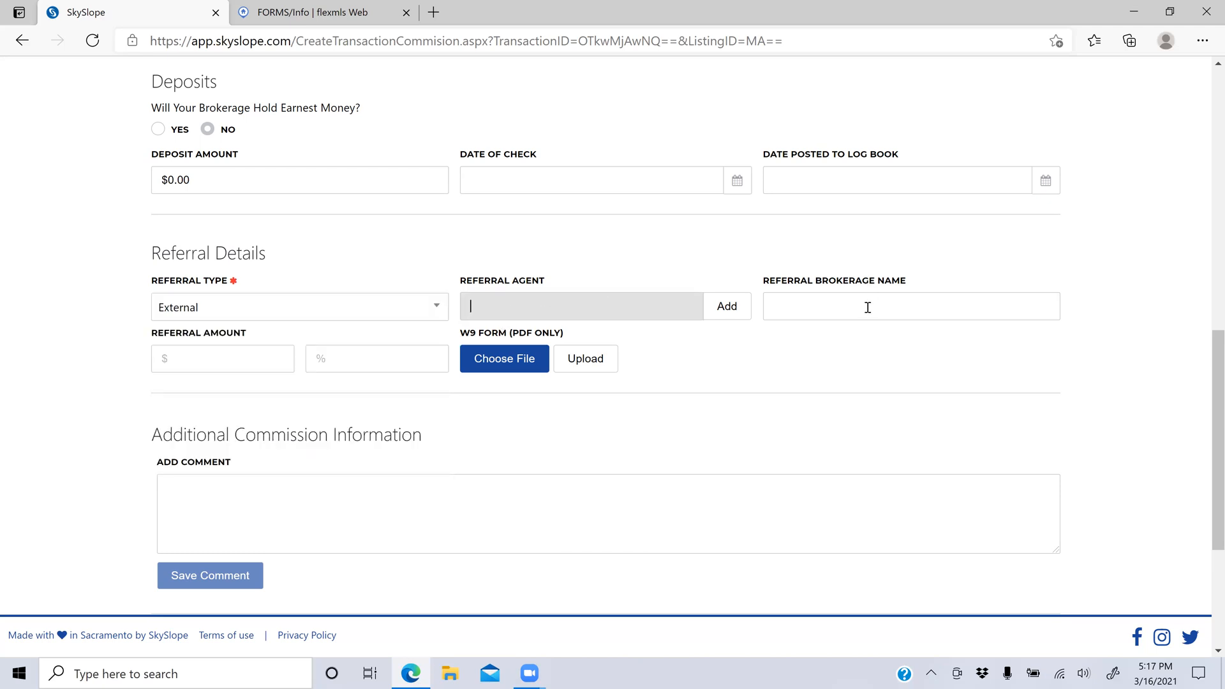
# Step: Type 'OP City' as the referral agent and close the new-agent form unsaved
pyautogui.write('OP')
pyautogui.press('BackSpace')
pyautogui.write('P C')
pyautogui.write('ity')
pyautogui.click(728, 315)
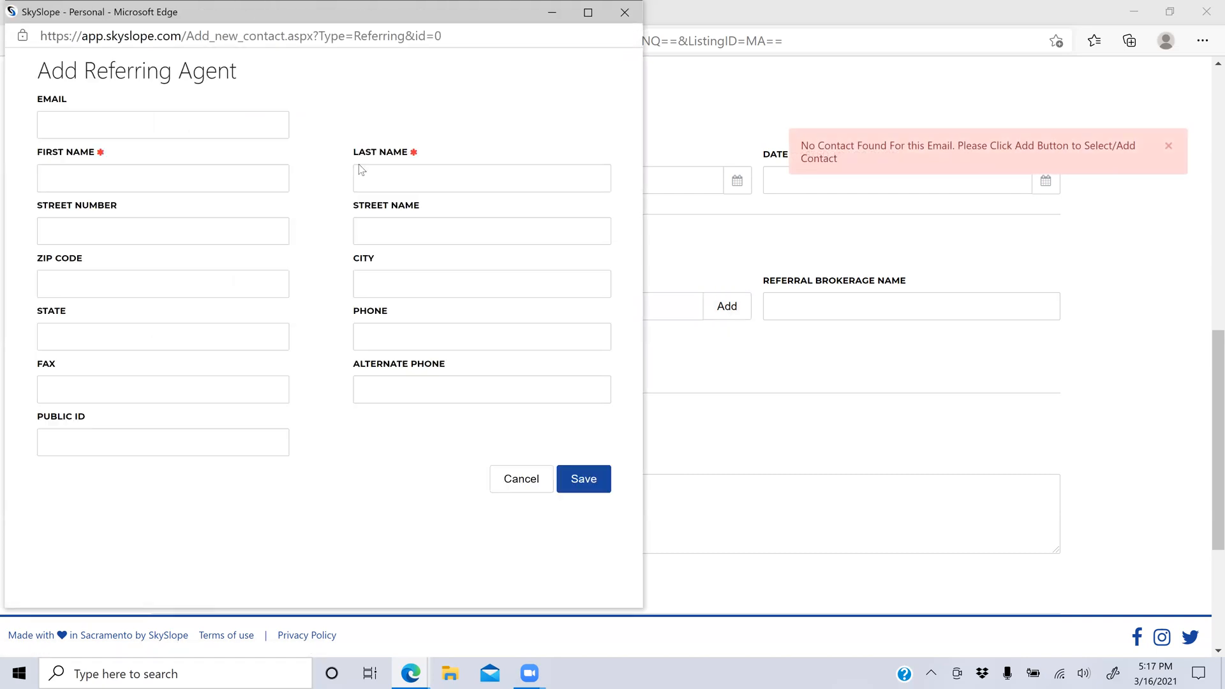
pyautogui.click(535, 491)
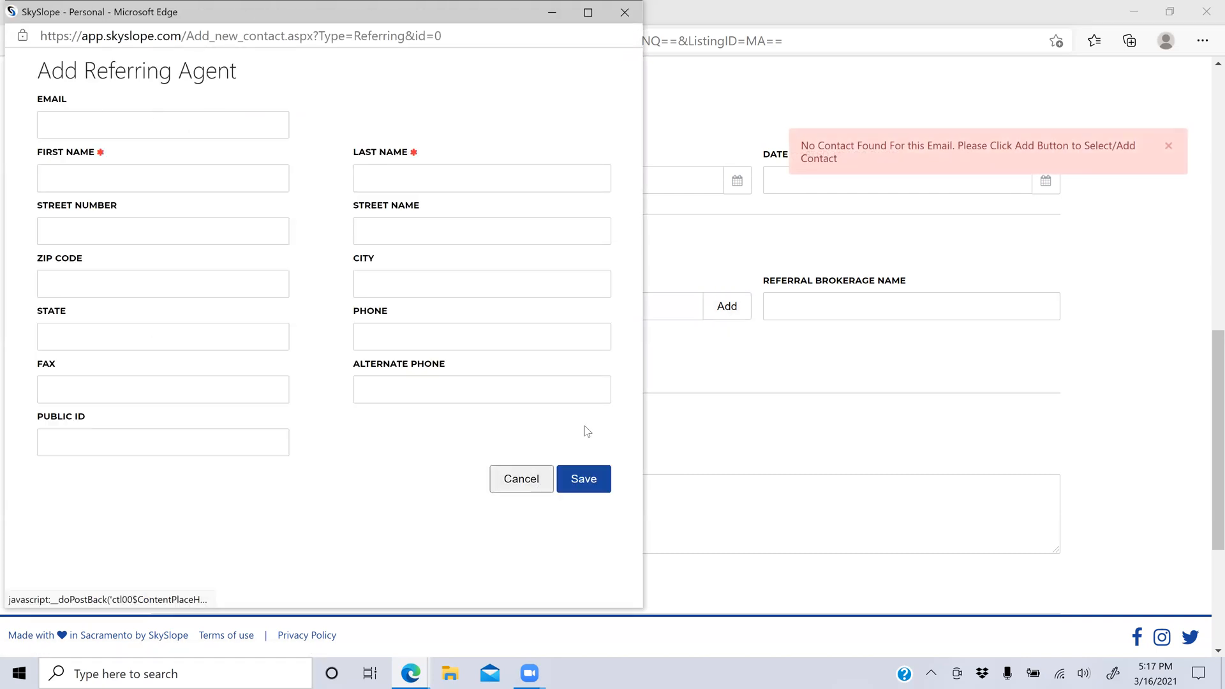
# Step: Enter a referral amount of 30 percent
pyautogui.click(341, 364)
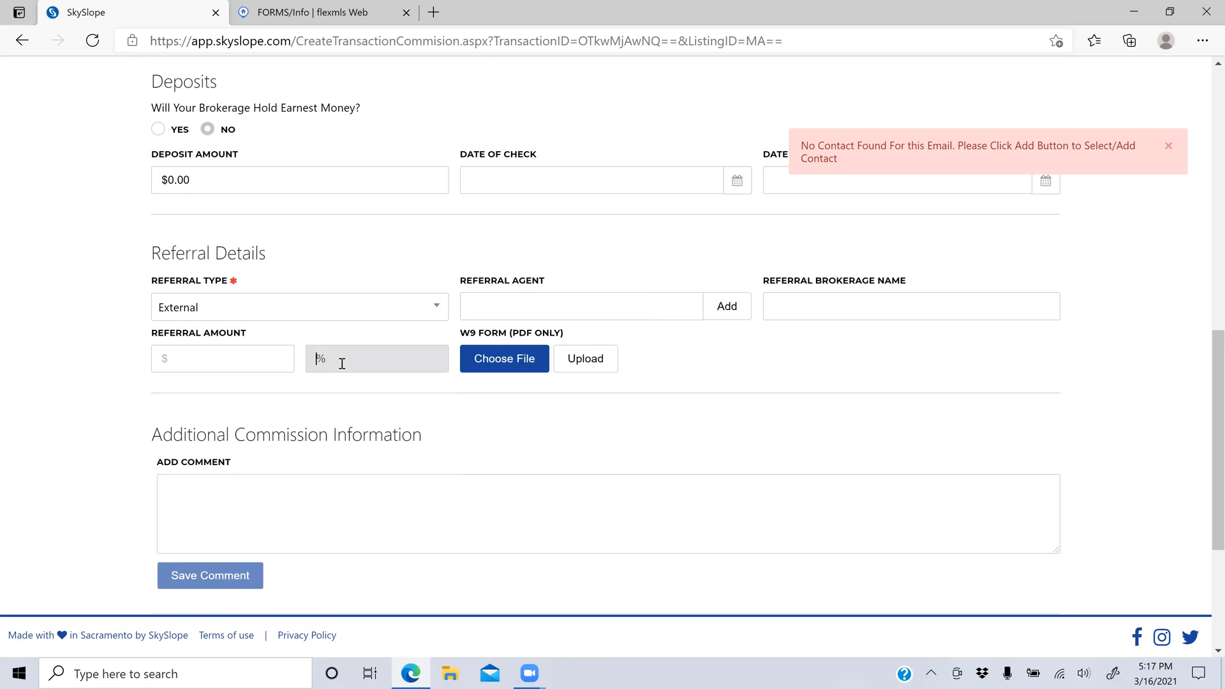
pyautogui.write('30')
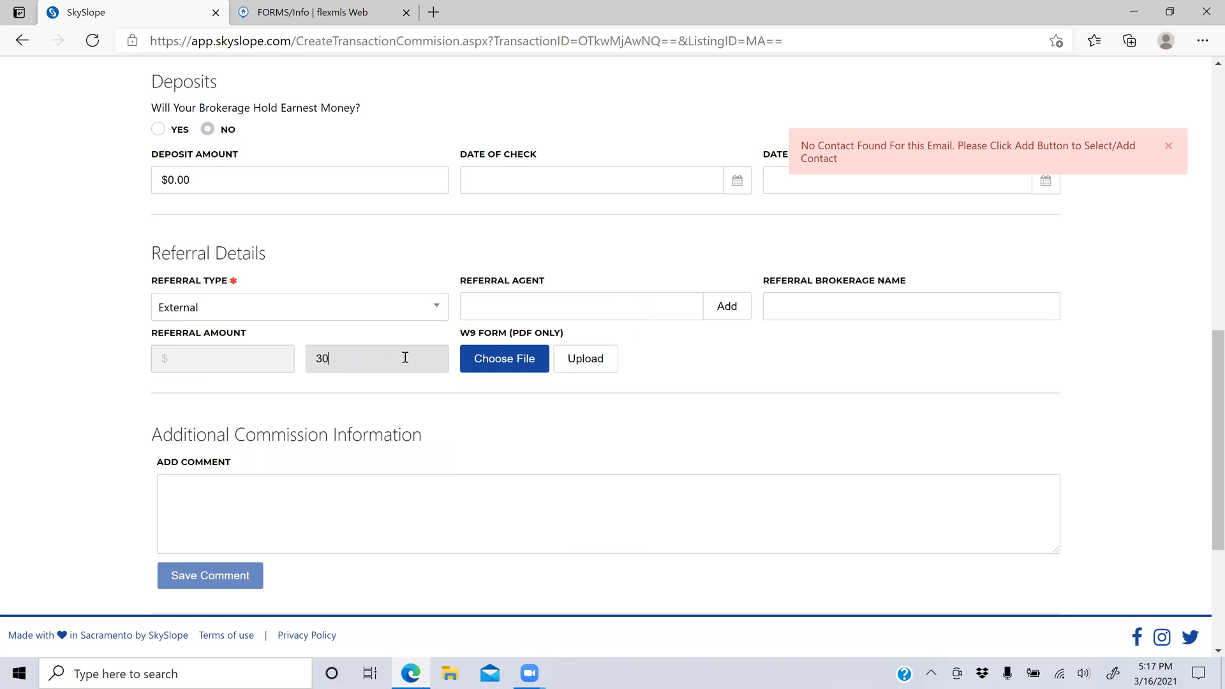
pyautogui.click(430, 389)
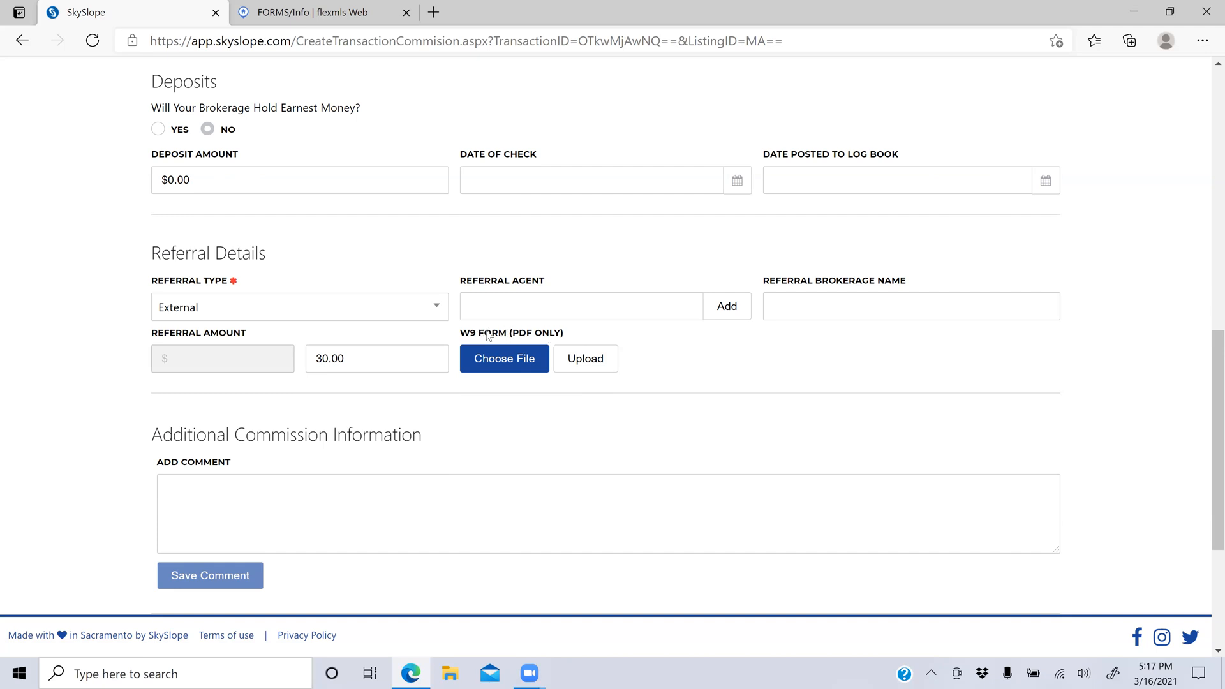
# Step: Save the comment 'Op City' and review the agent's commission split percentage and amount
pyautogui.click(235, 499)
pyautogui.write('Op City')
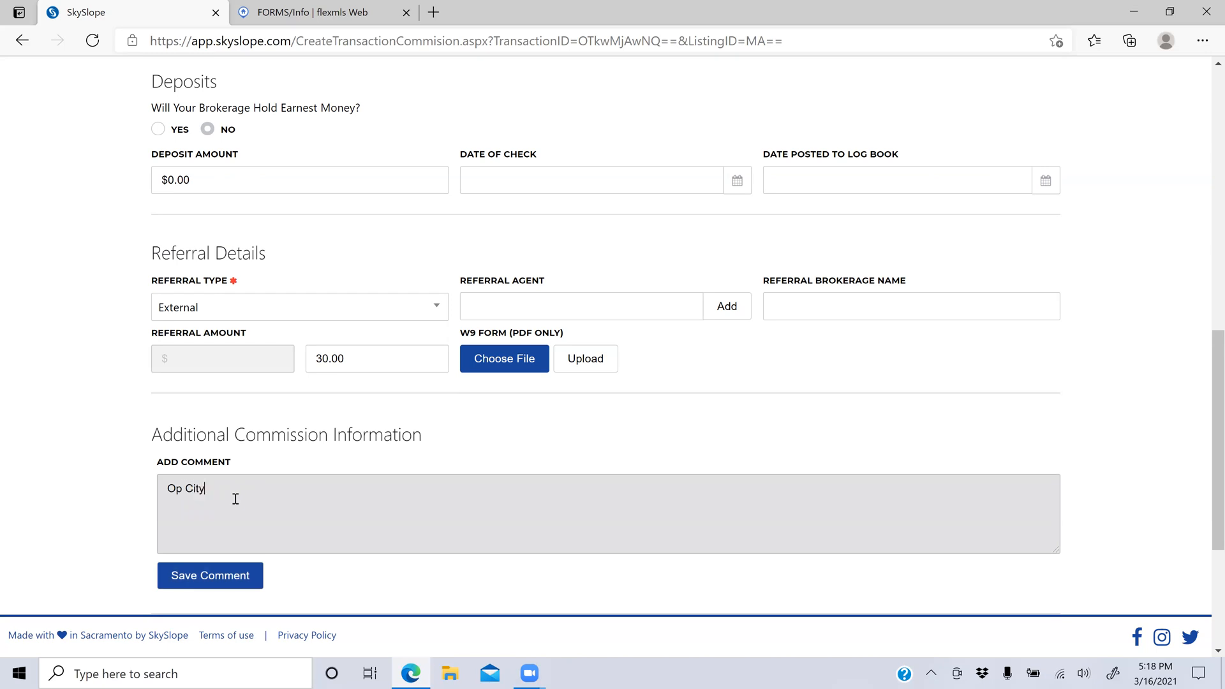
pyautogui.click(218, 575)
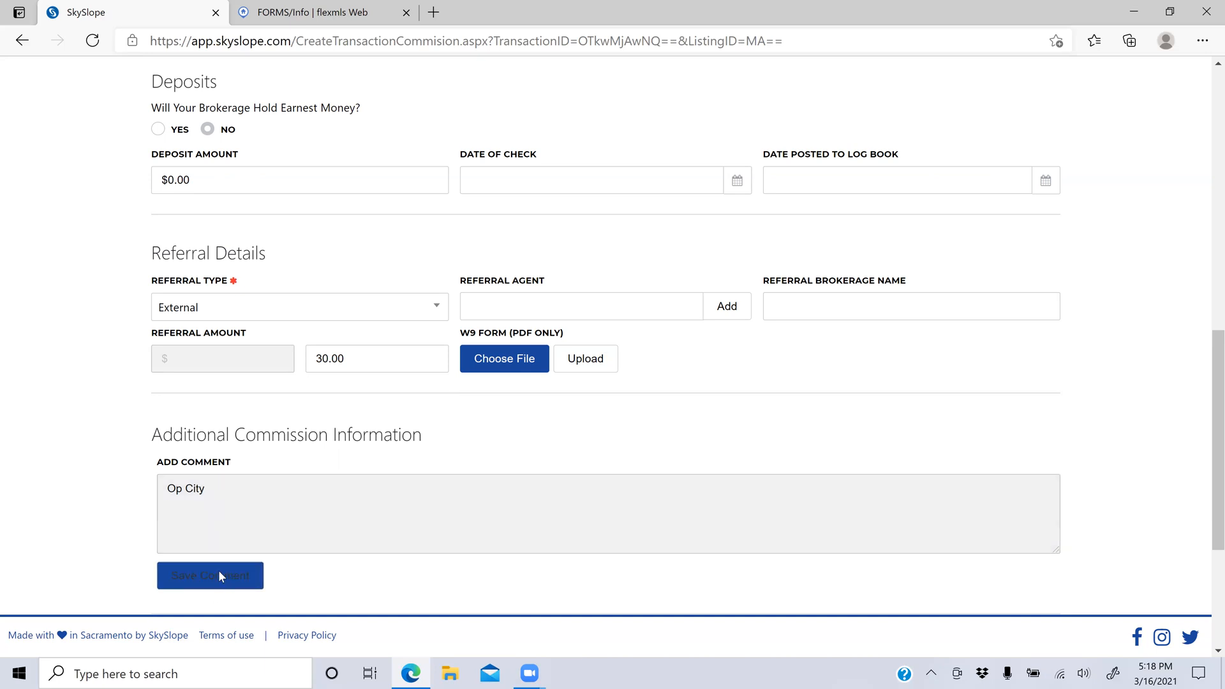
pyautogui.scroll(-5, 219, 575)
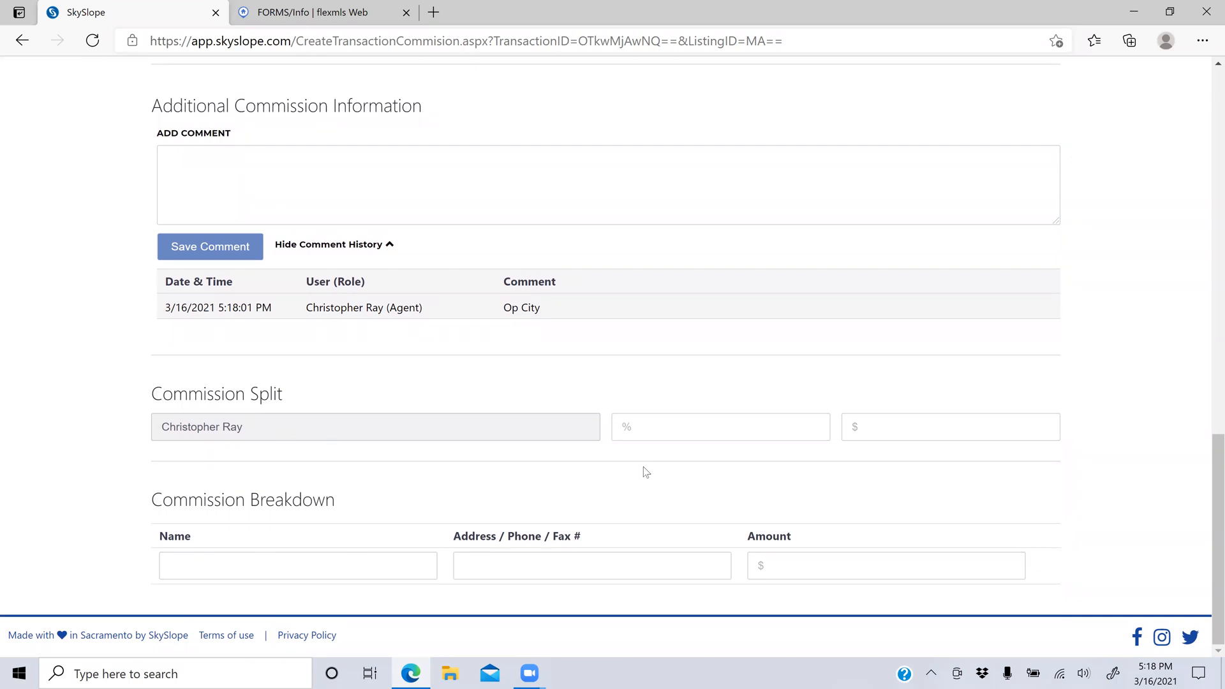
pyautogui.click(688, 435)
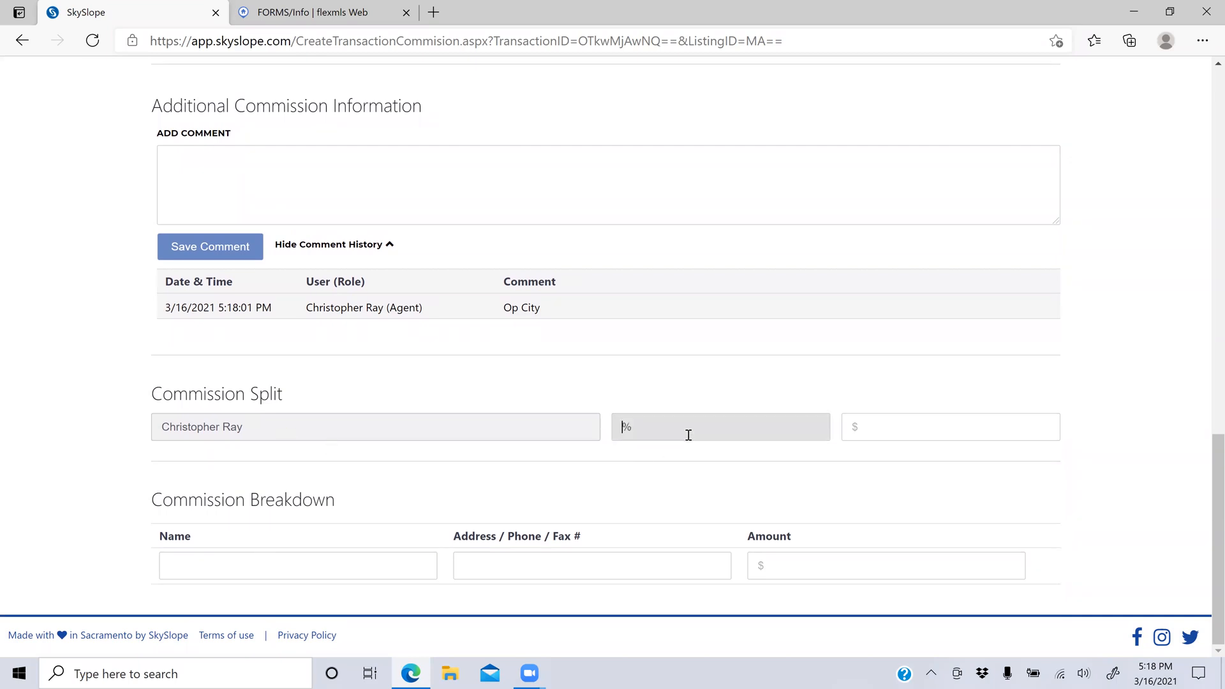
pyautogui.click(880, 435)
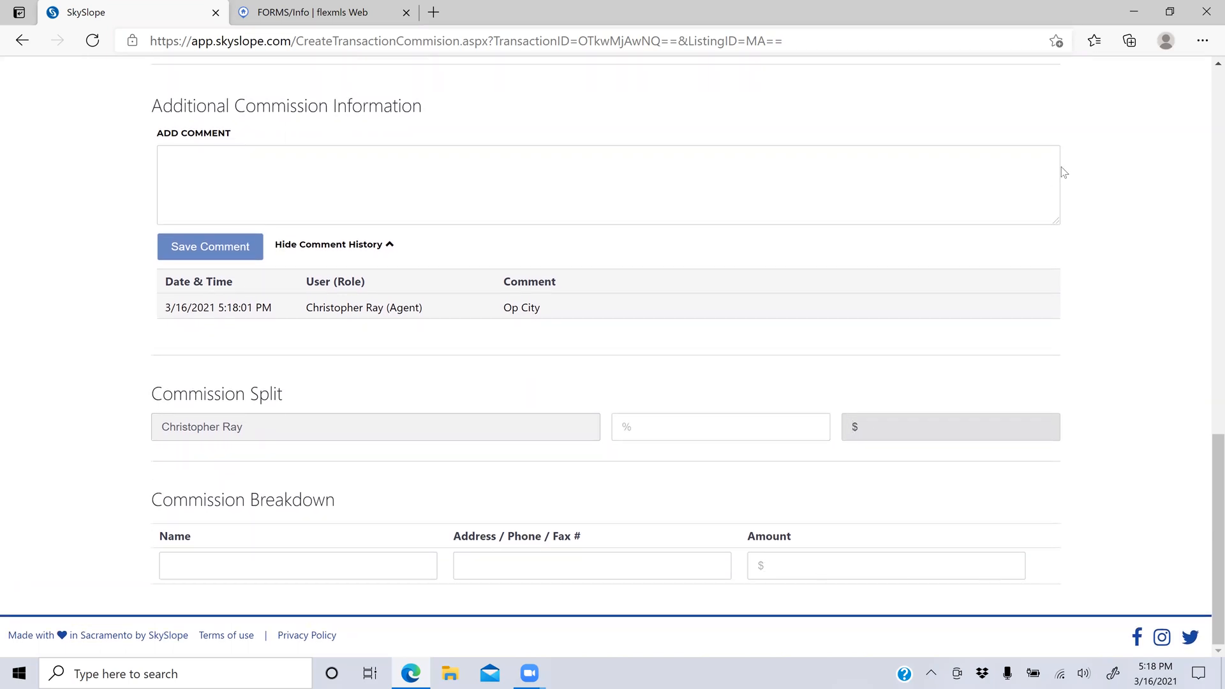
pyautogui.scroll(15, 919, 260)
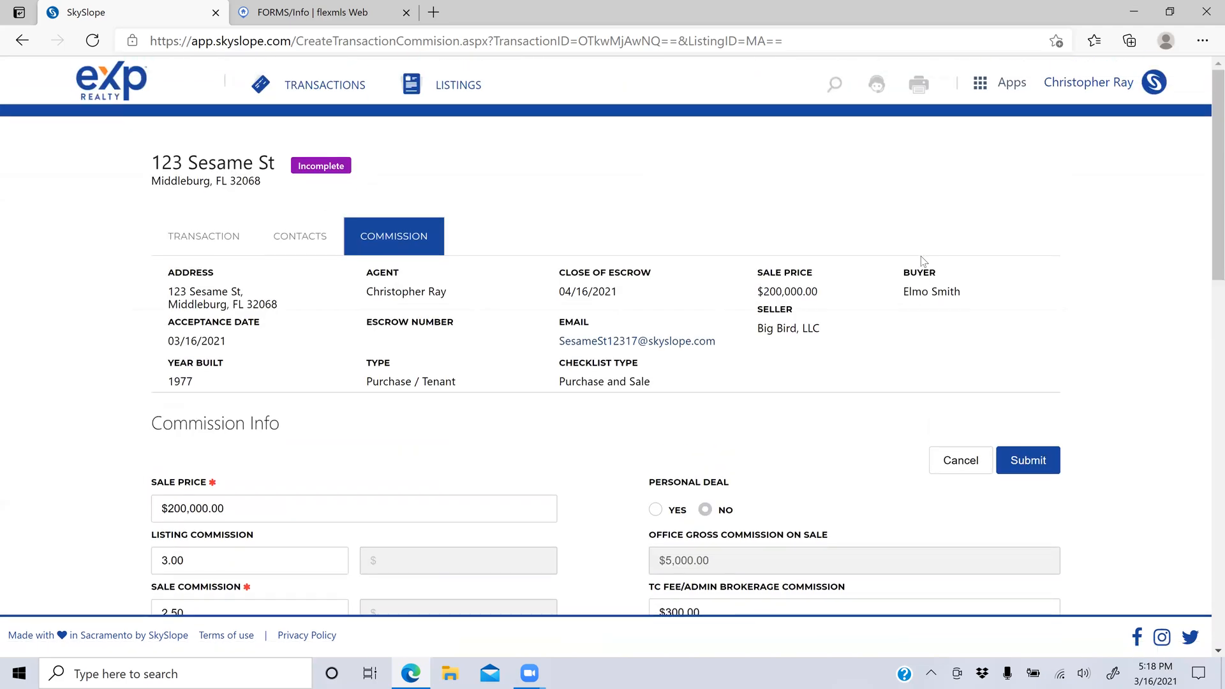
# Step: Submit the commission information so the transaction becomes Pending
pyautogui.click(1030, 464)
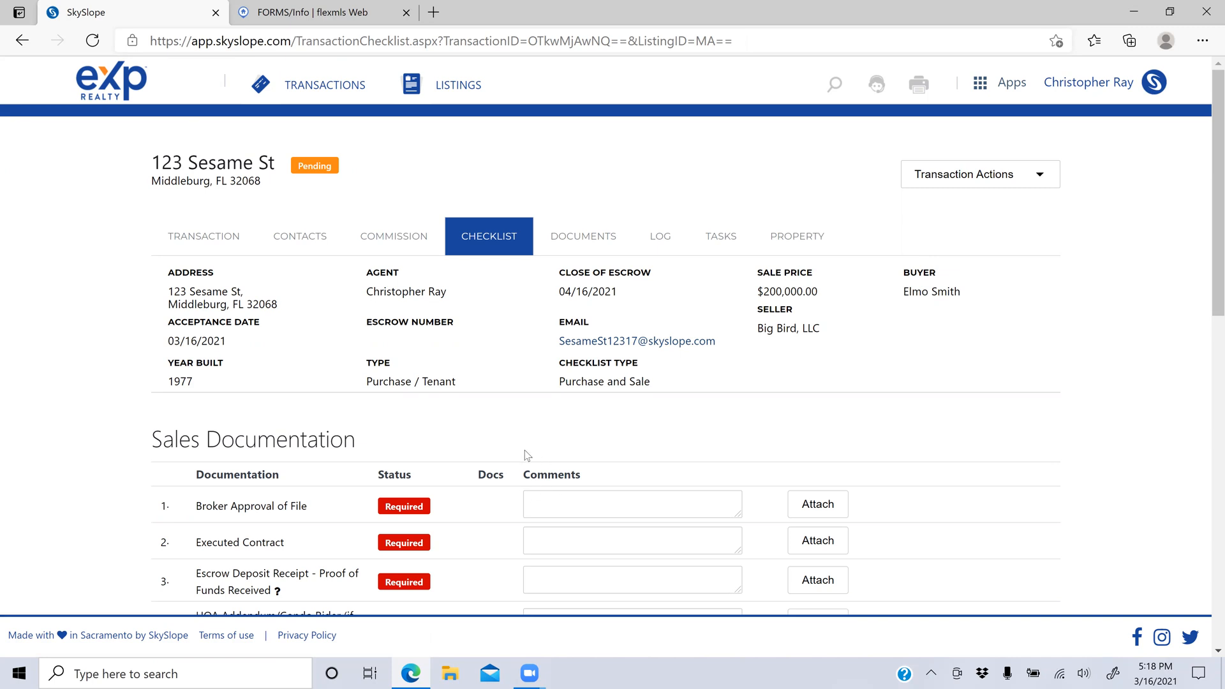
# Step: Attach a document to the Executed Contract item in Sales Documentation
pyautogui.scroll(-3, 525, 450)
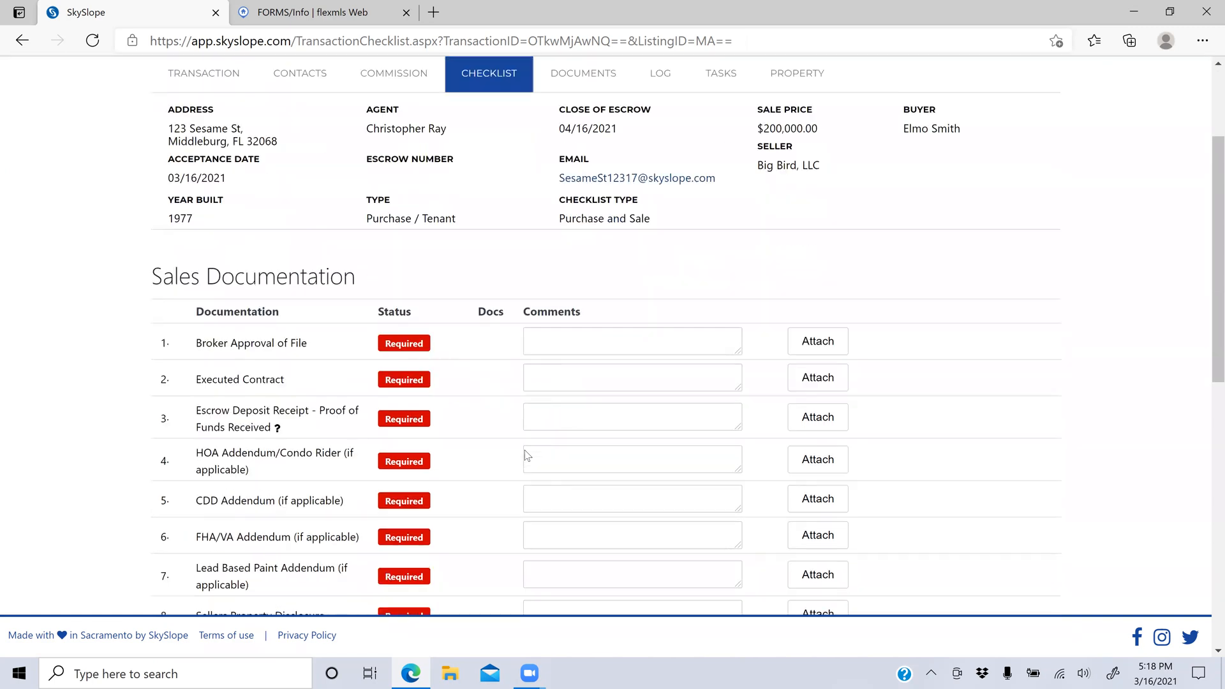
pyautogui.scroll(-2, 524, 450)
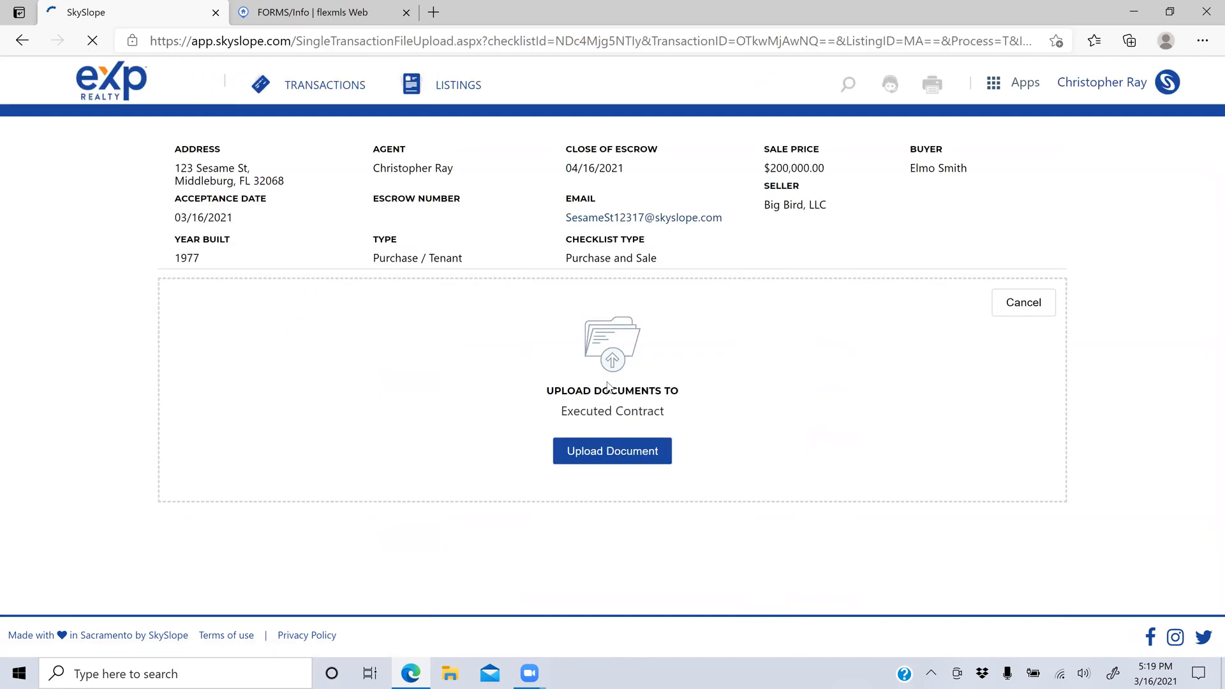
pyautogui.click(624, 458)
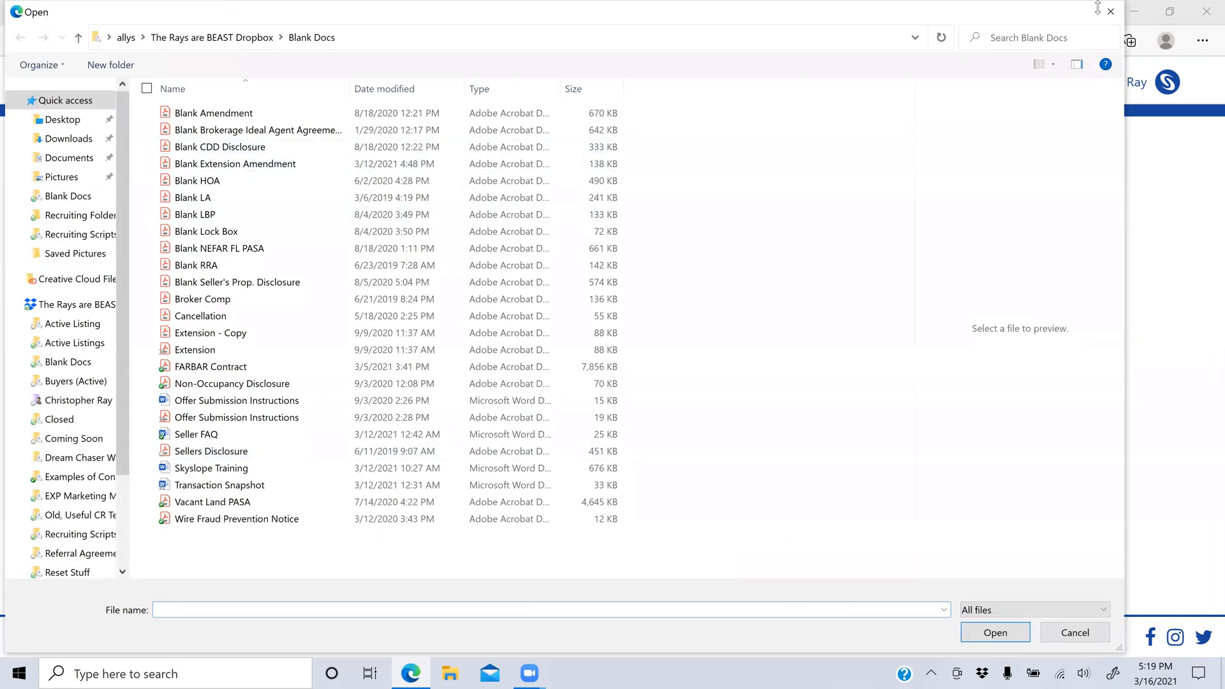
# Step: Abandon the Executed Contract upload with no file attached and go back to the checklist
pyautogui.click(1108, 14)
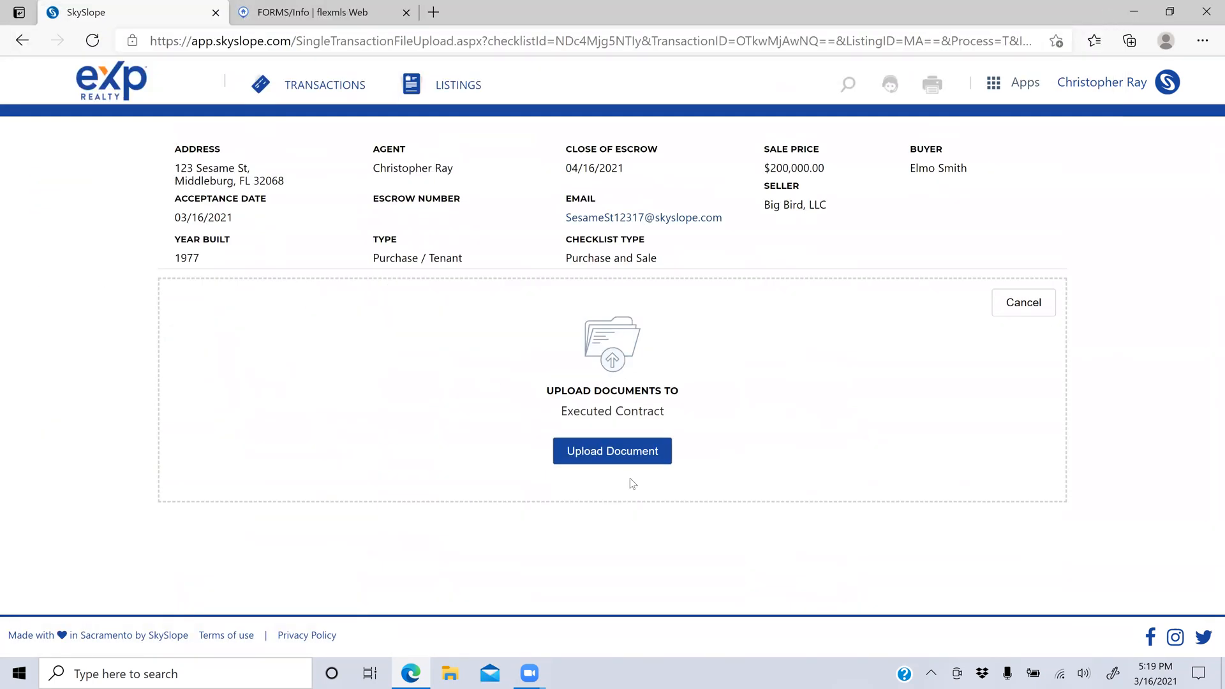
pyautogui.click(1007, 303)
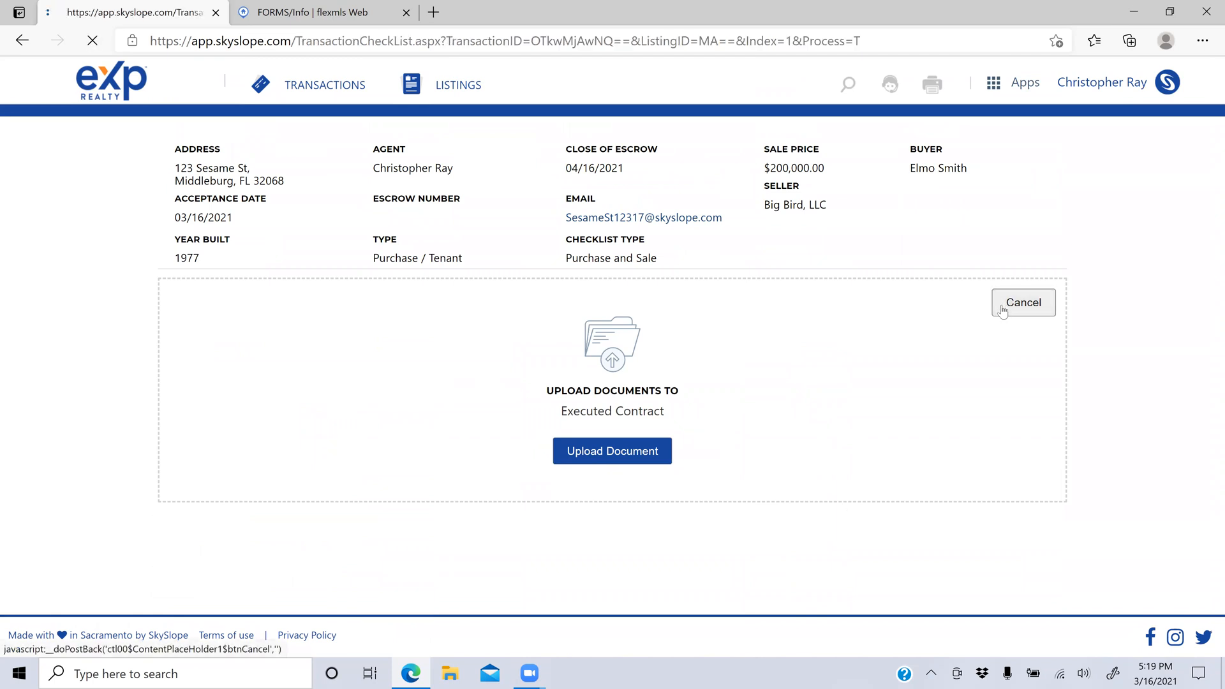
pyautogui.scroll(-5, 452, 424)
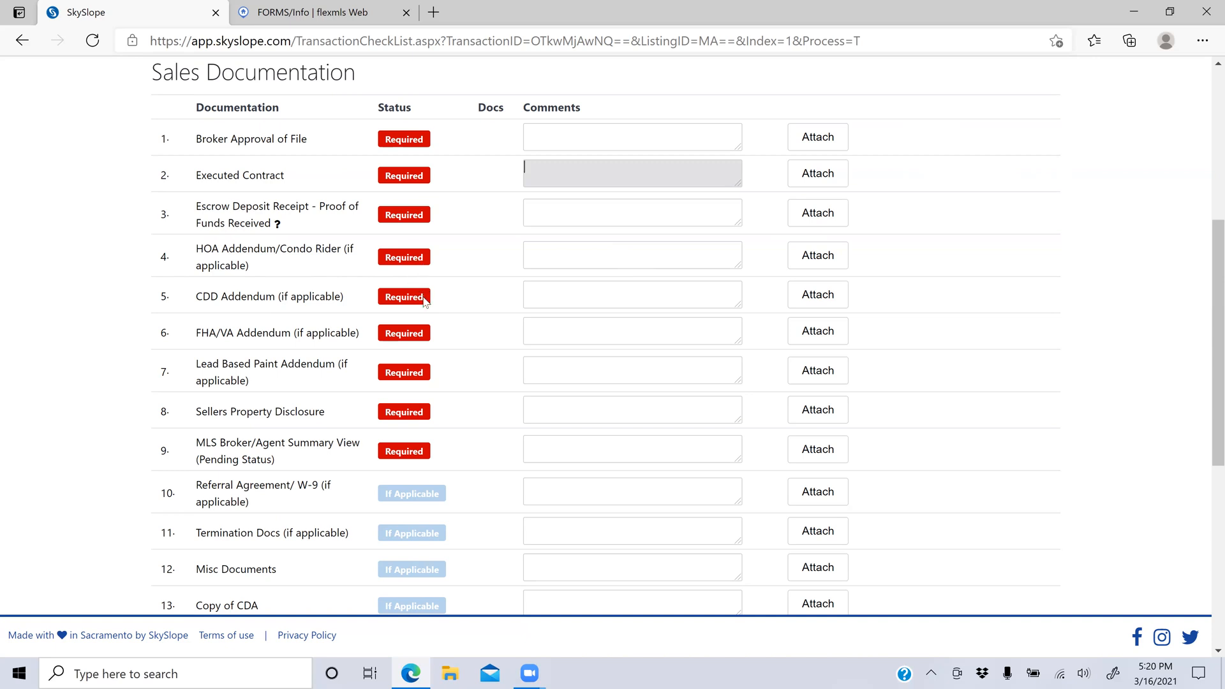
# Step: Save an N/A comment on both the HOA Addendum and CDD Addendum items
pyautogui.click(550, 257)
pyautogui.write('N/A')
pyautogui.press('Tab')
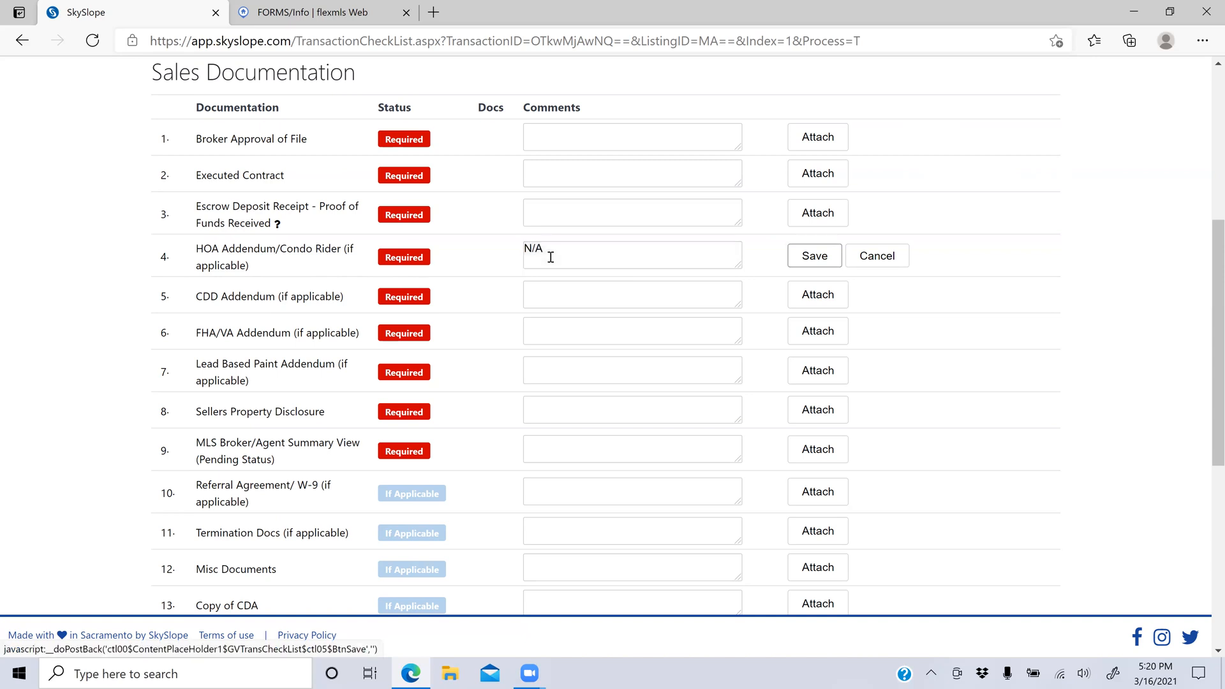
pyautogui.click(555, 296)
pyautogui.write('N/A')
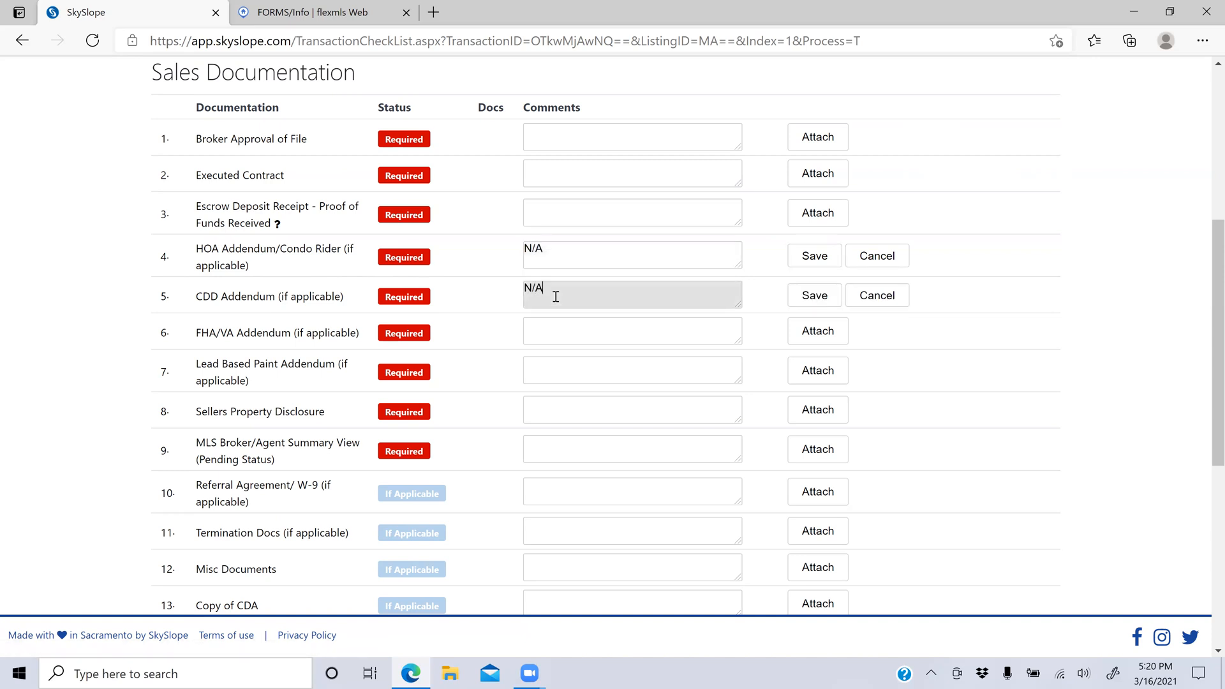
pyautogui.click(814, 256)
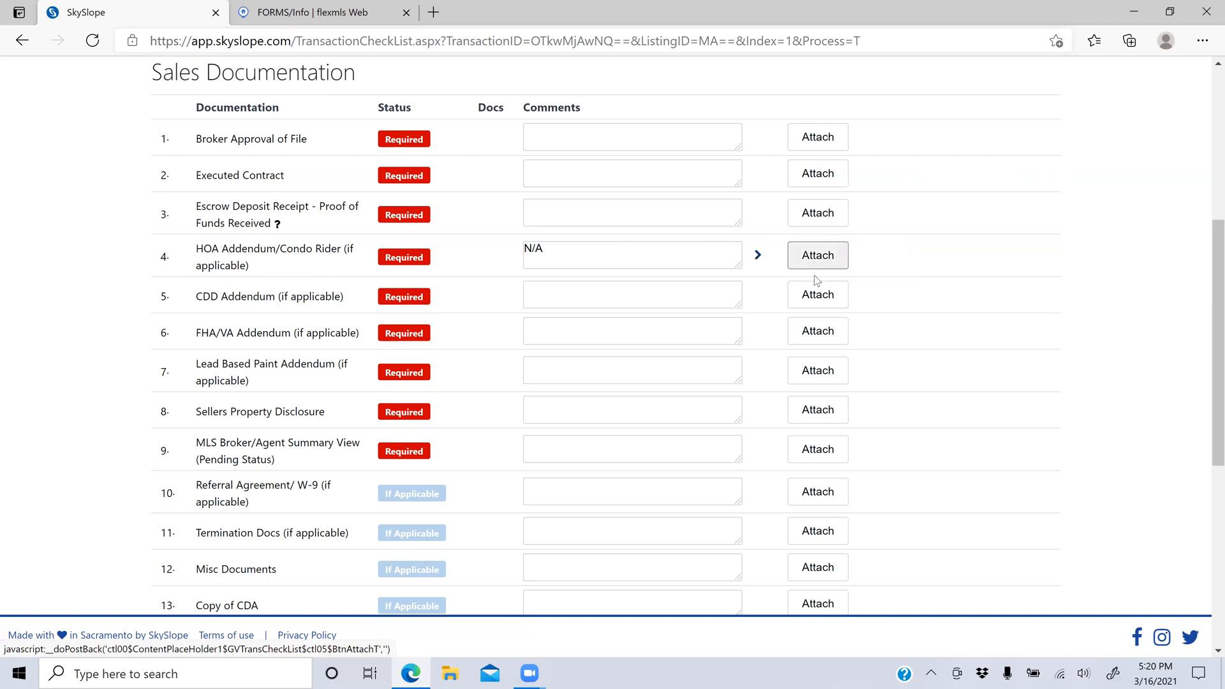
pyautogui.click(673, 300)
pyautogui.write('N/A')
pyautogui.click(815, 294)
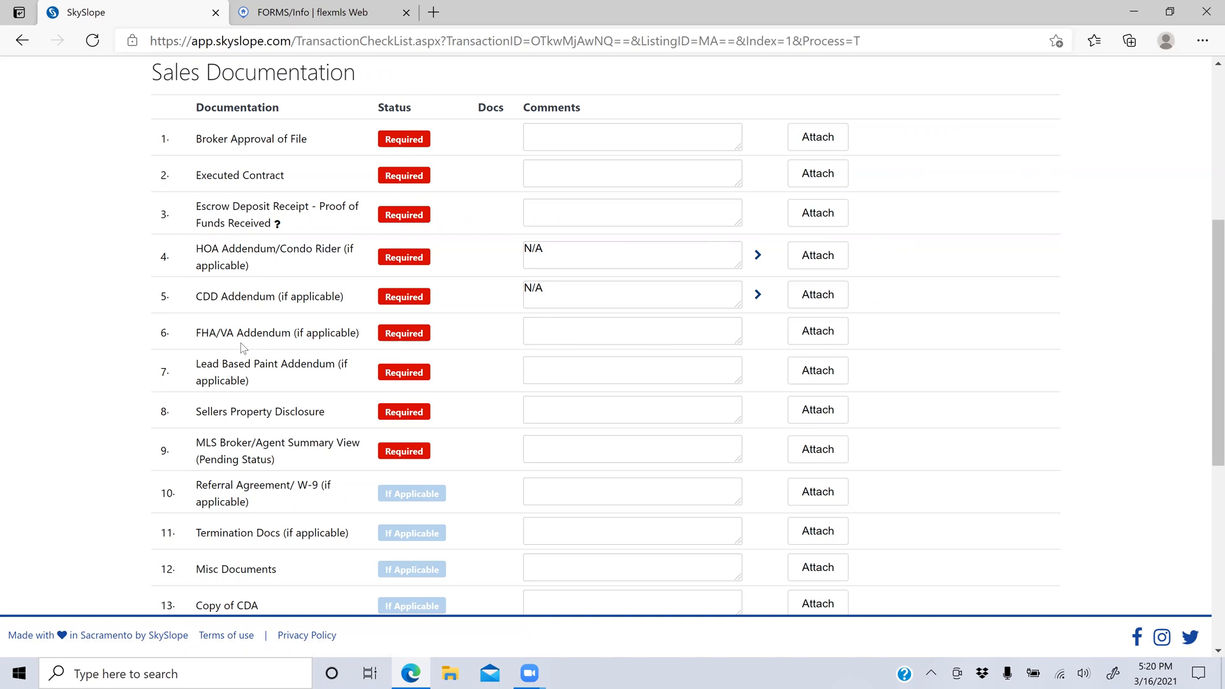
# Step: Save the comment 'N/A conventional' on the FHA/VA Addendum item
pyautogui.click(545, 328)
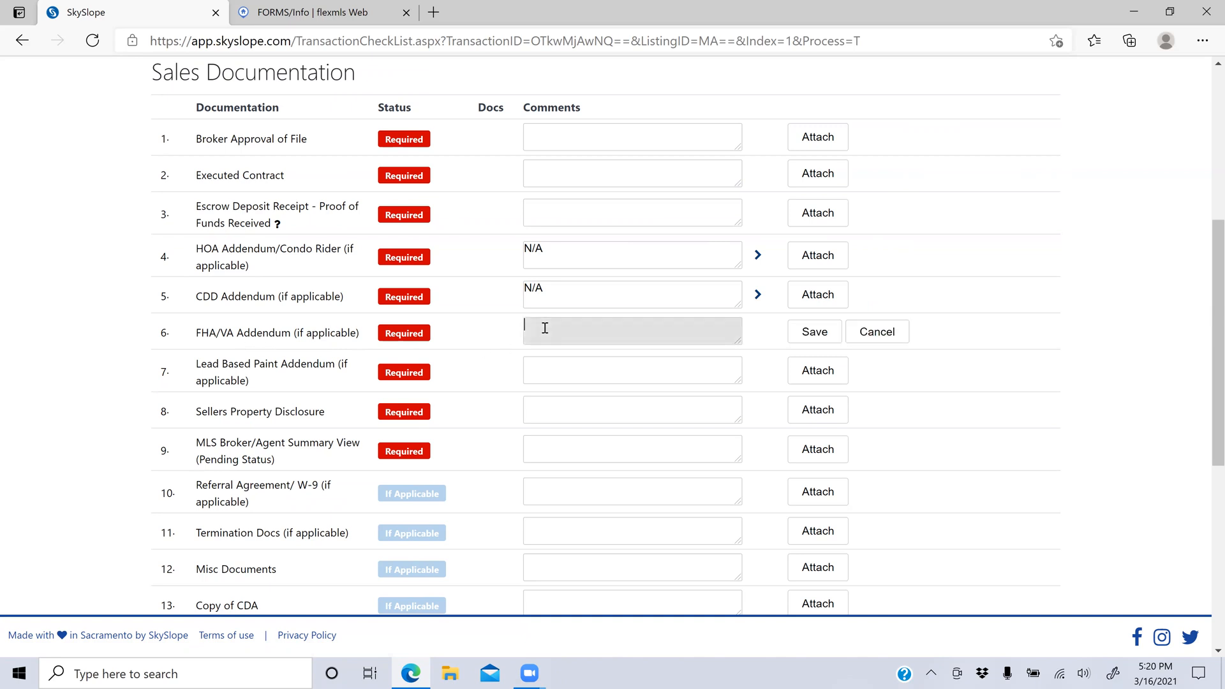
pyautogui.write('c')
pyautogui.write('N/A cov')
pyautogui.write('nventiona;l')
pyautogui.press('BackSpace')
pyautogui.press('BackSpace')
pyautogui.click(816, 337)
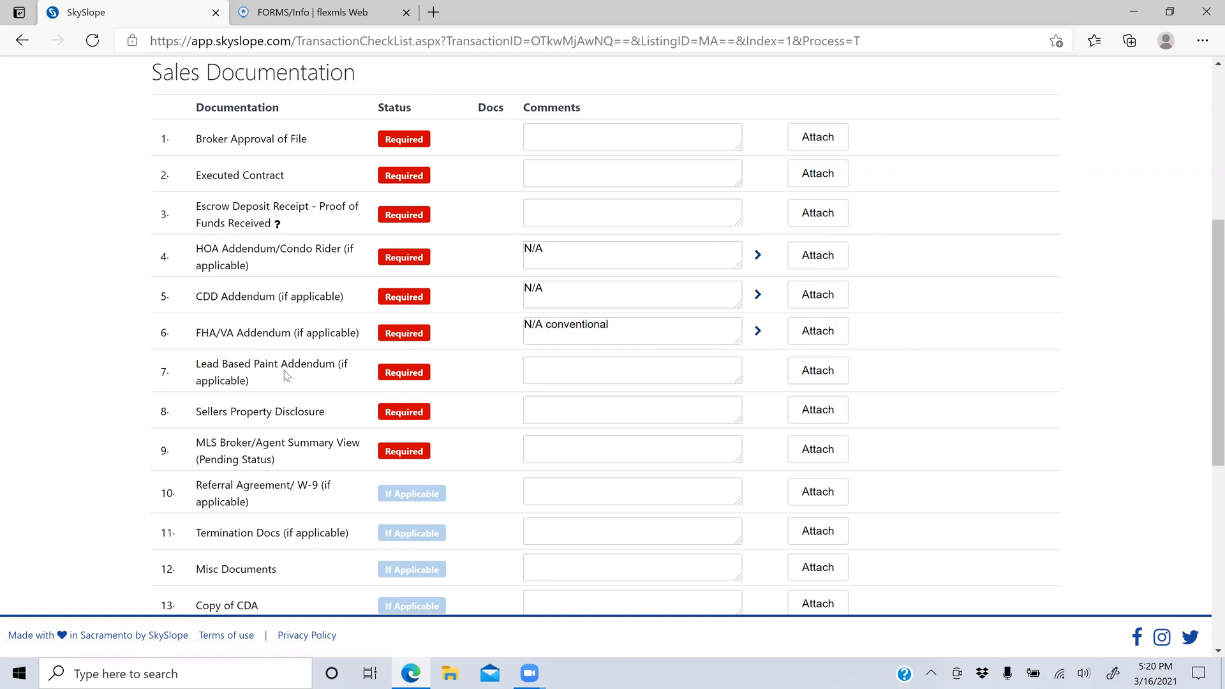
# Step: Cancel the Lead Based Paint Addendum comment and open its upload page instead
pyautogui.click(537, 366)
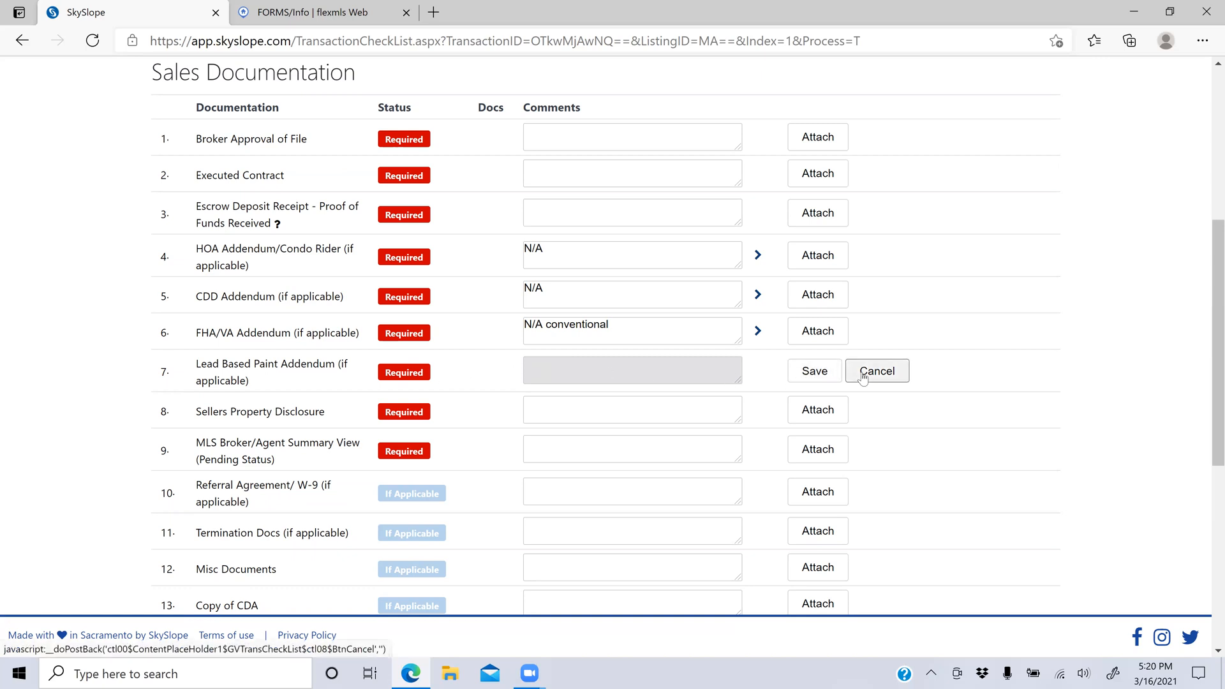
pyautogui.click(889, 374)
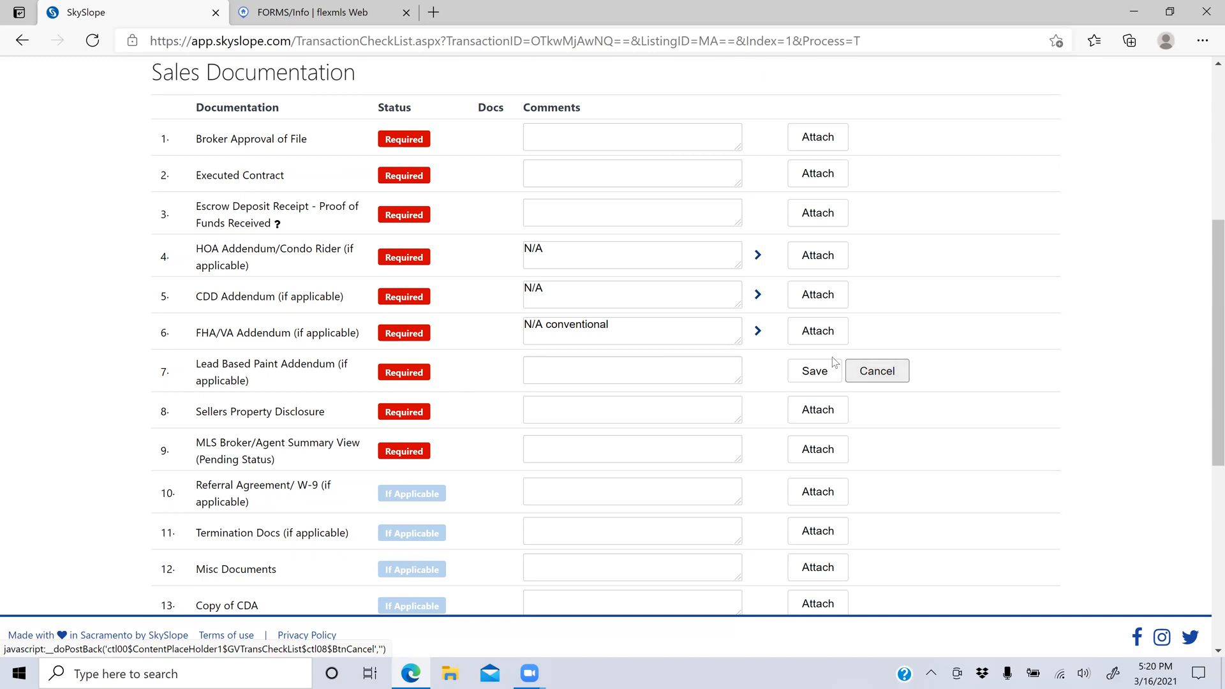
pyautogui.click(695, 363)
pyautogui.click(966, 423)
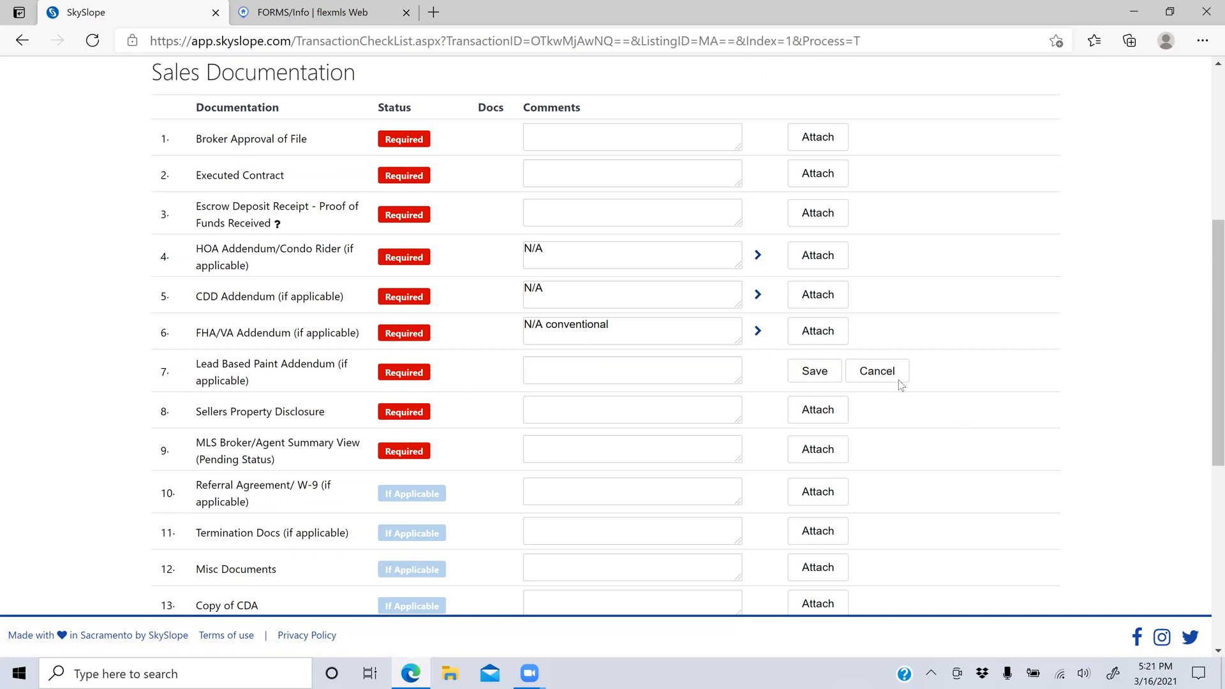
pyautogui.click(875, 373)
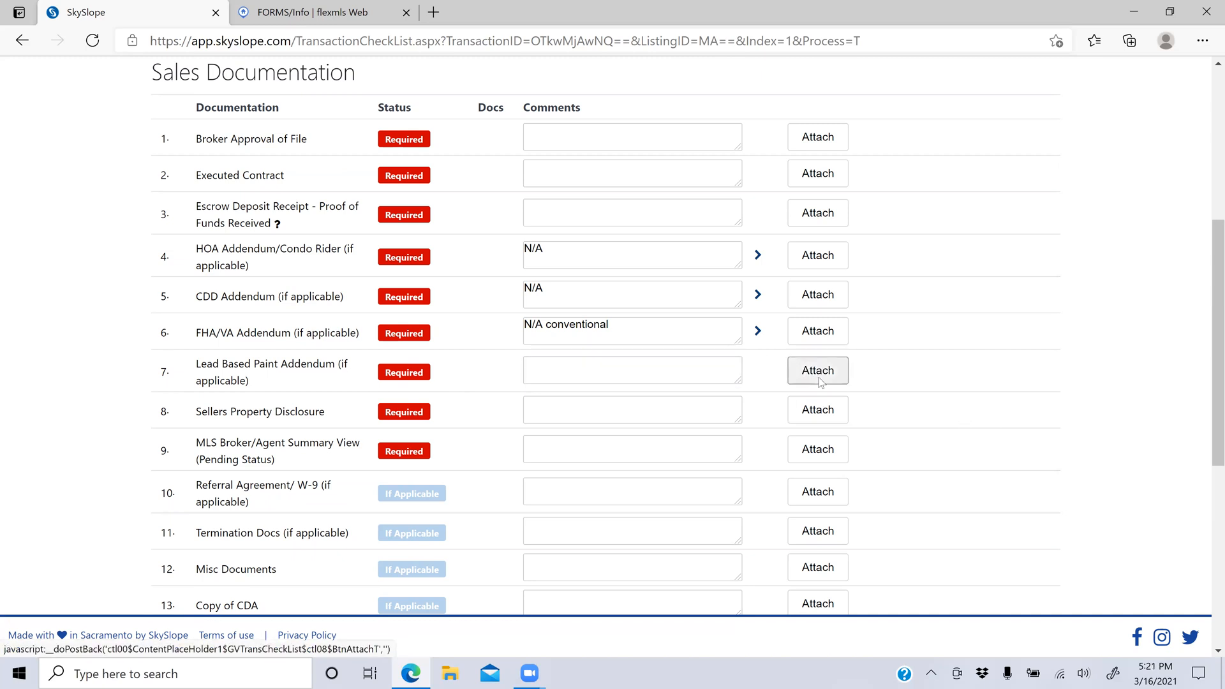
pyautogui.click(819, 378)
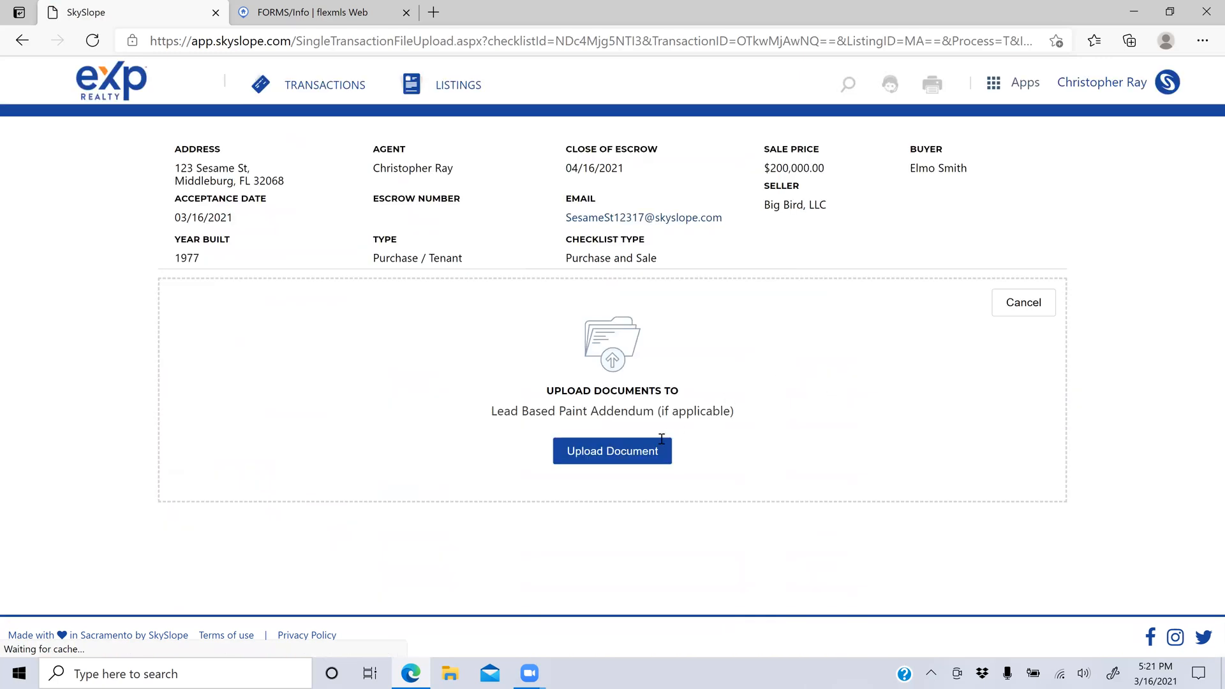
pyautogui.click(632, 455)
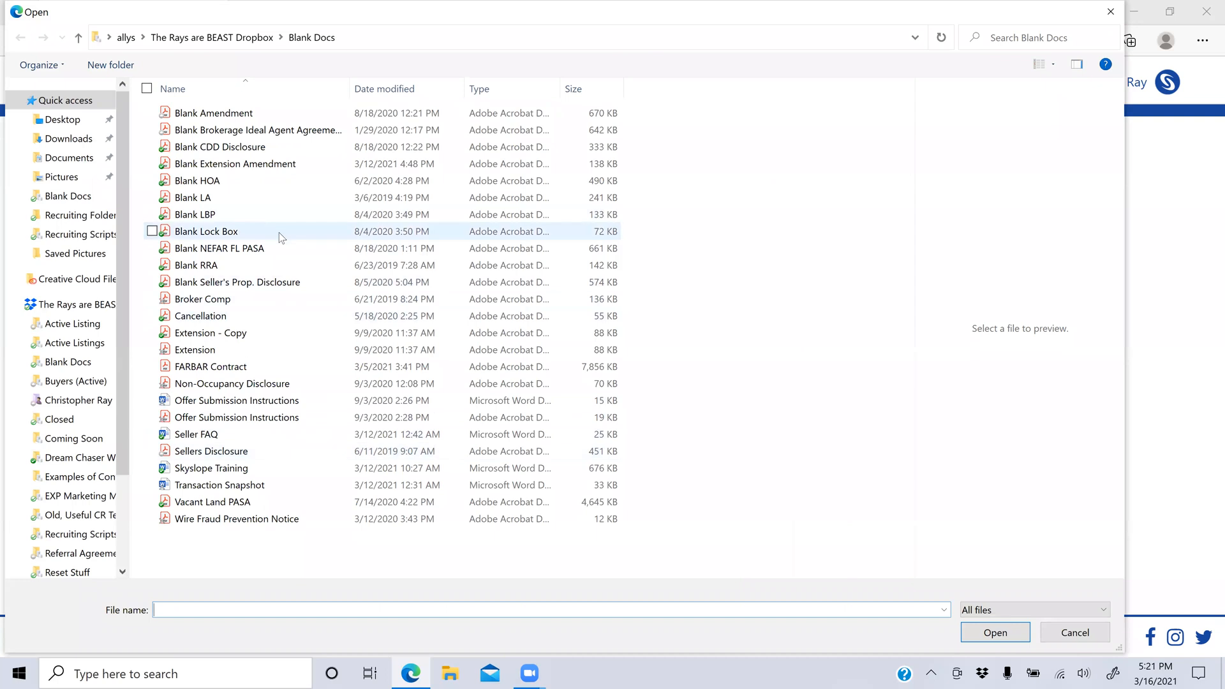
pyautogui.click(213, 219)
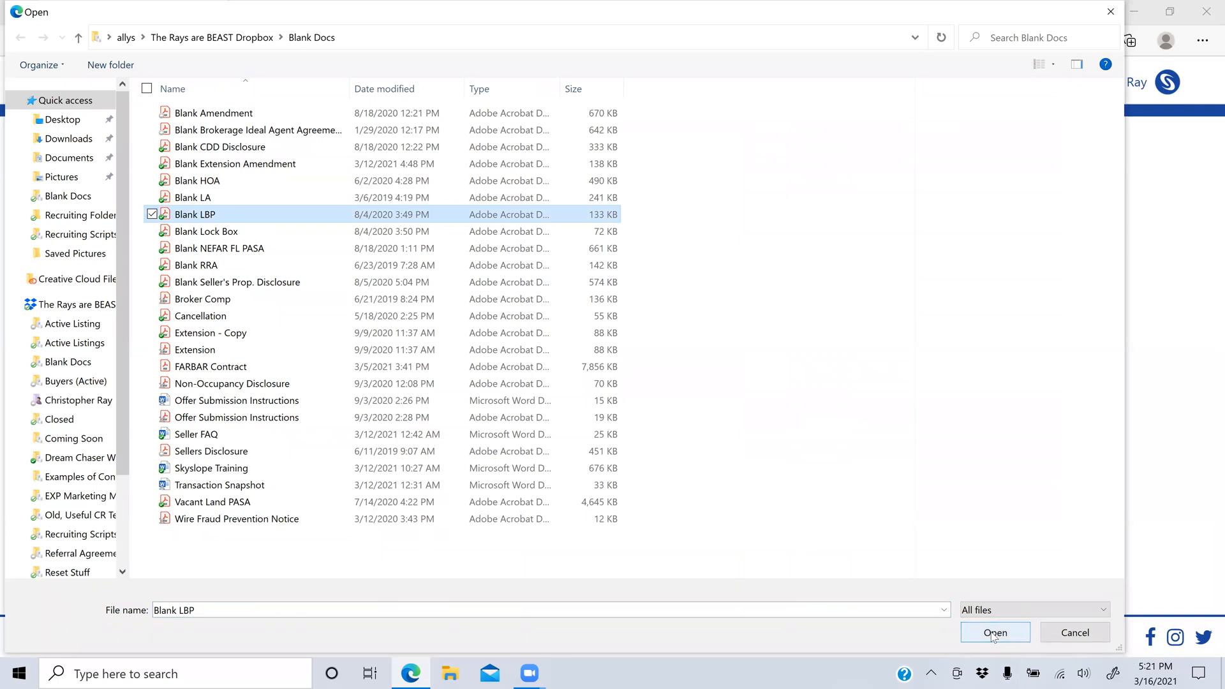
pyautogui.click(993, 634)
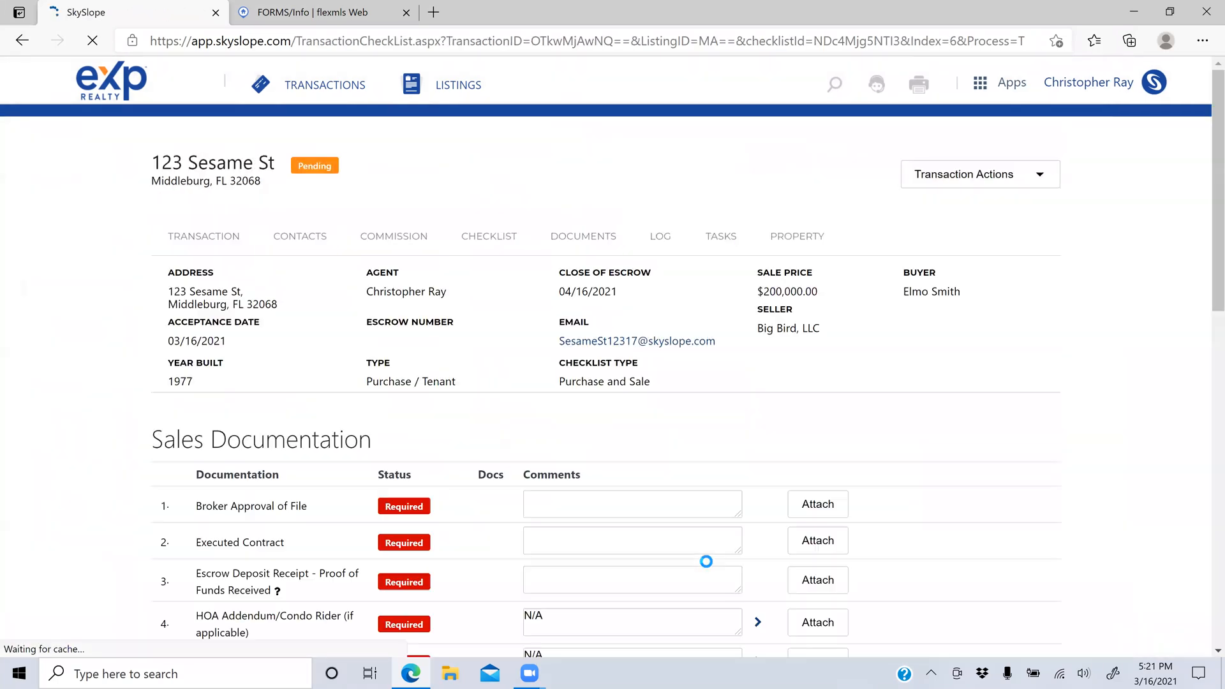
pyautogui.scroll(-3, 948, 360)
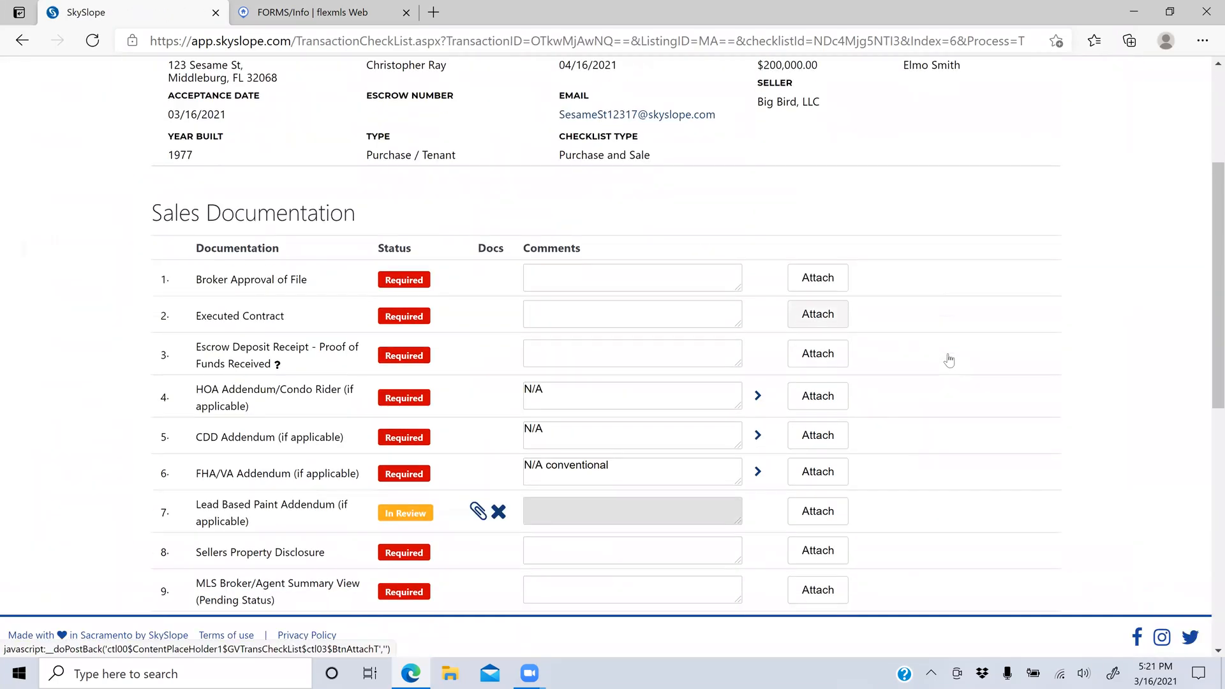
pyautogui.scroll(-1, 949, 361)
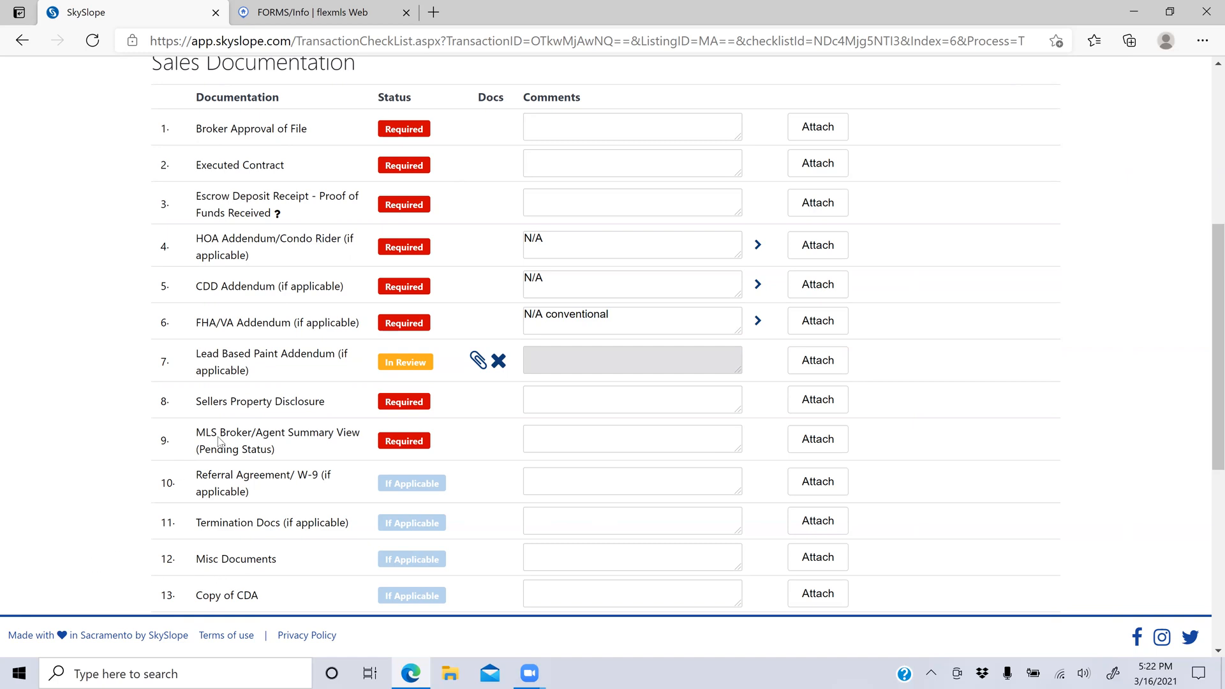
# Step: Highlight the Sellers Property Disclosure item name to point it out
pyautogui.moveTo(207, 409); pyautogui.dragTo(327, 409)
pyautogui.click(327, 409)
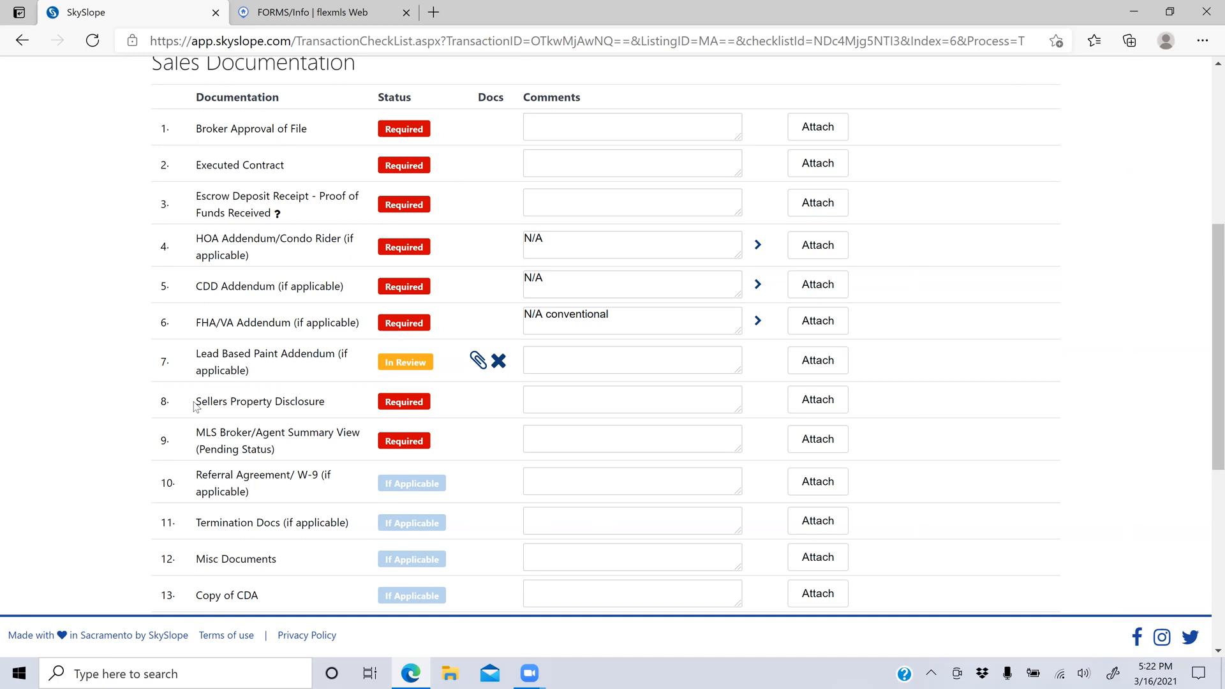
pyautogui.moveTo(196, 406); pyautogui.dragTo(326, 405)
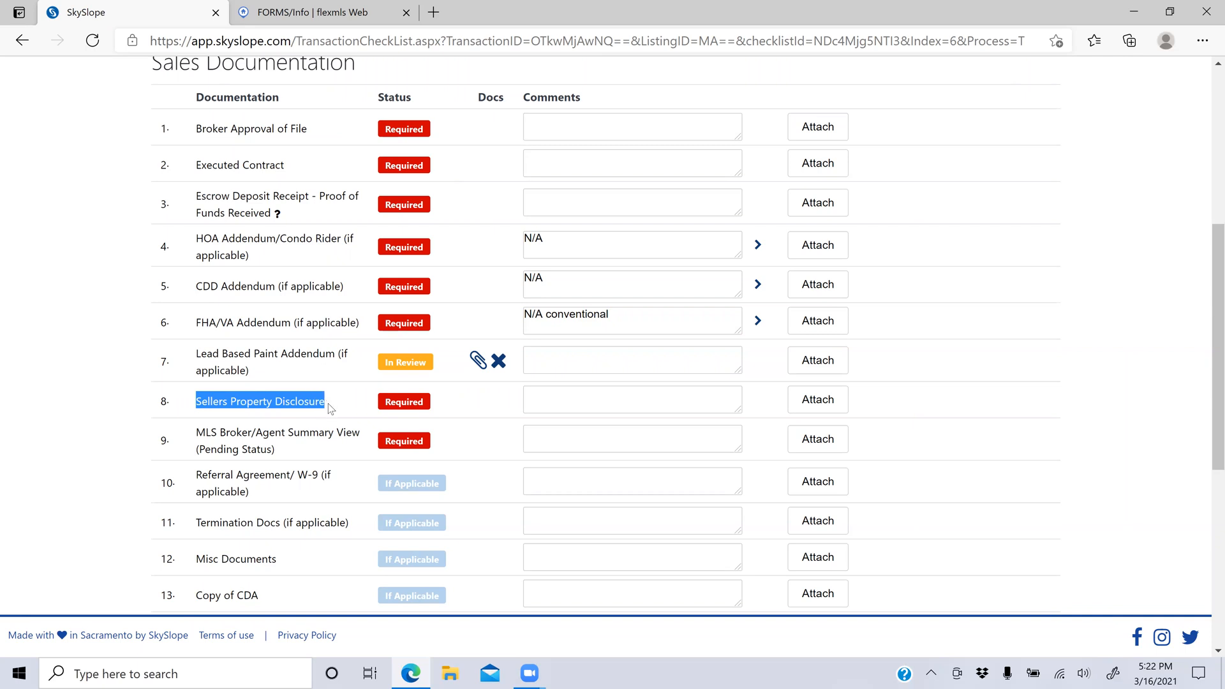
pyautogui.click(330, 408)
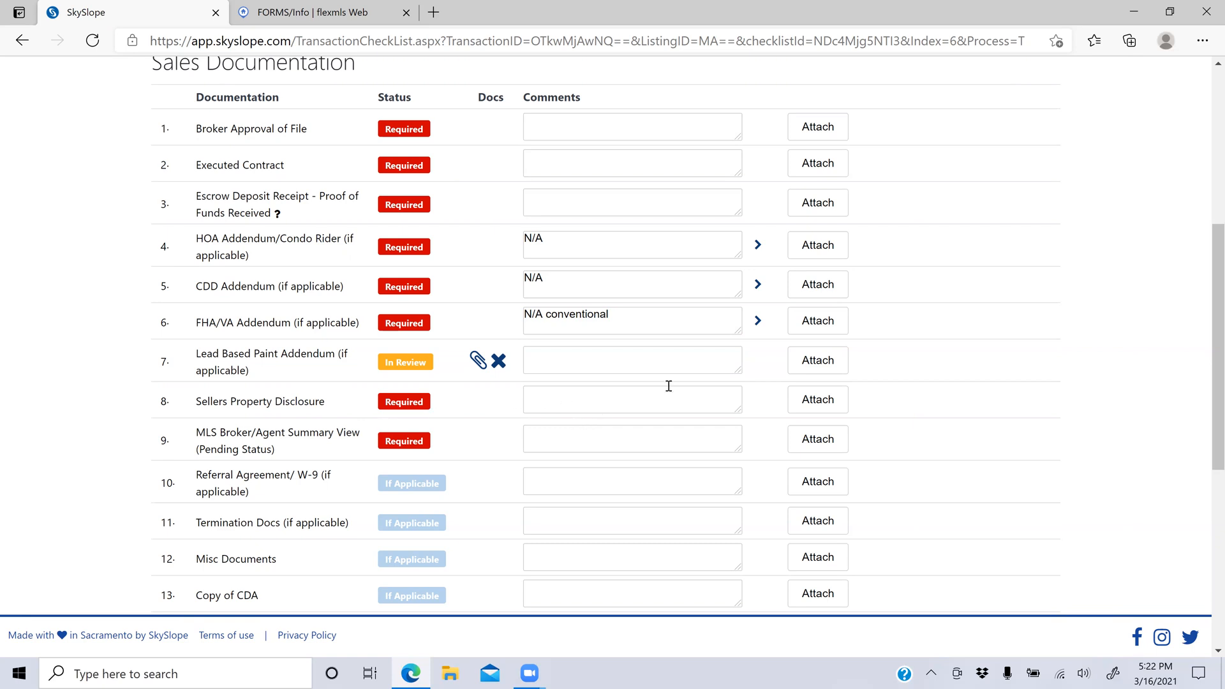
# Step: Attach the Non-Occupancy Disclosure file to Sellers Property Disclosure and preview it
pyautogui.click(808, 407)
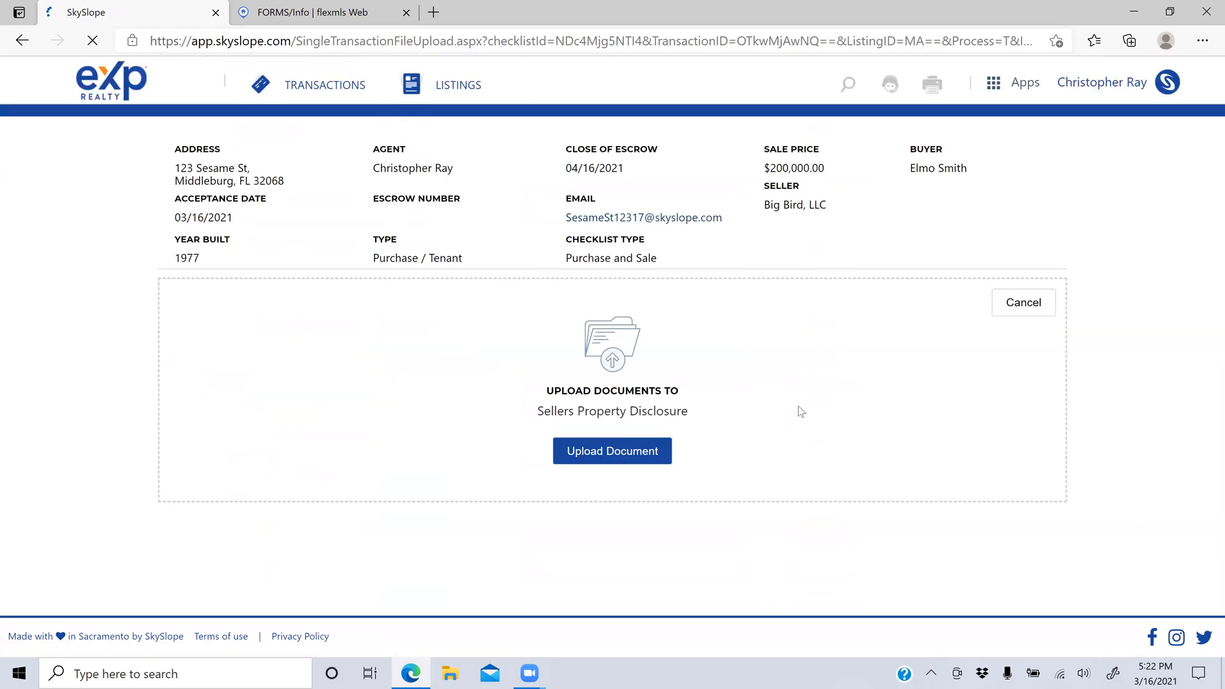
pyautogui.click(663, 458)
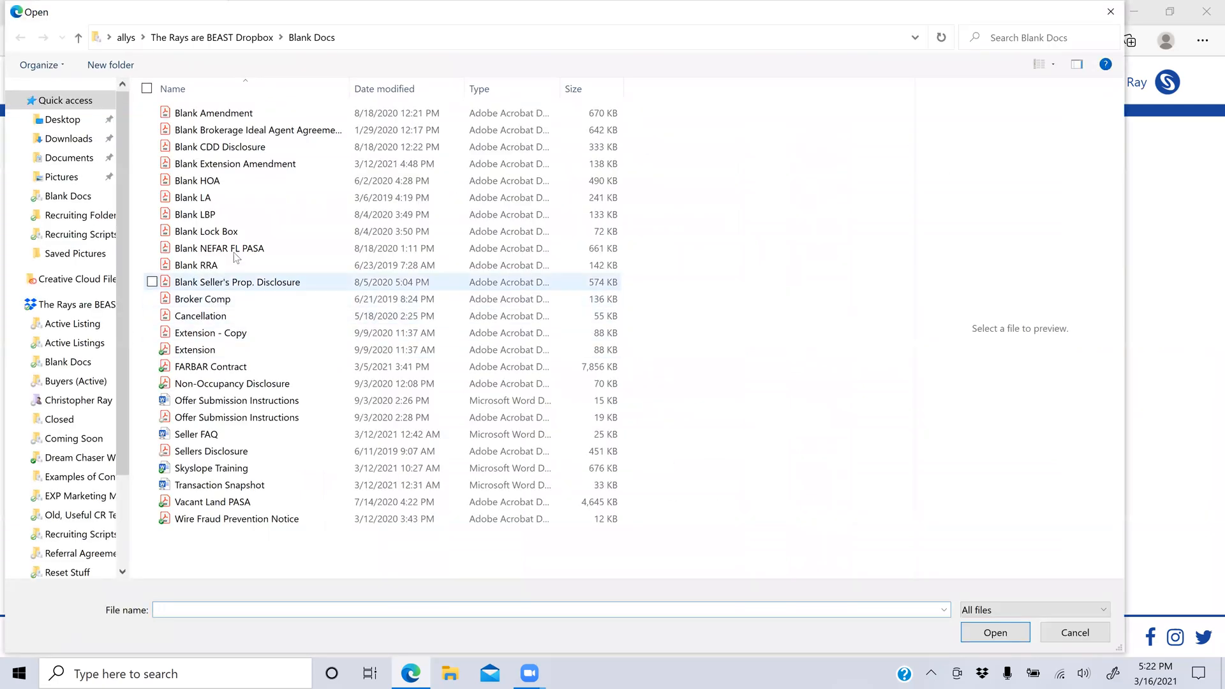
pyautogui.click(217, 384)
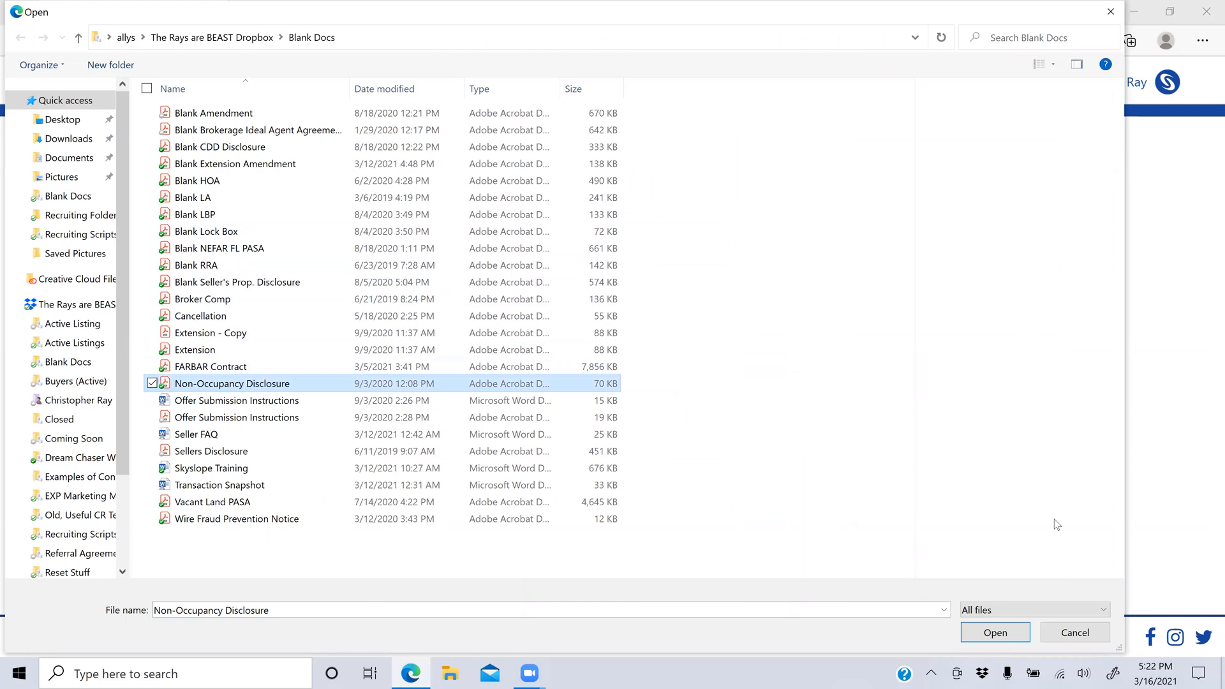
pyautogui.click(995, 633)
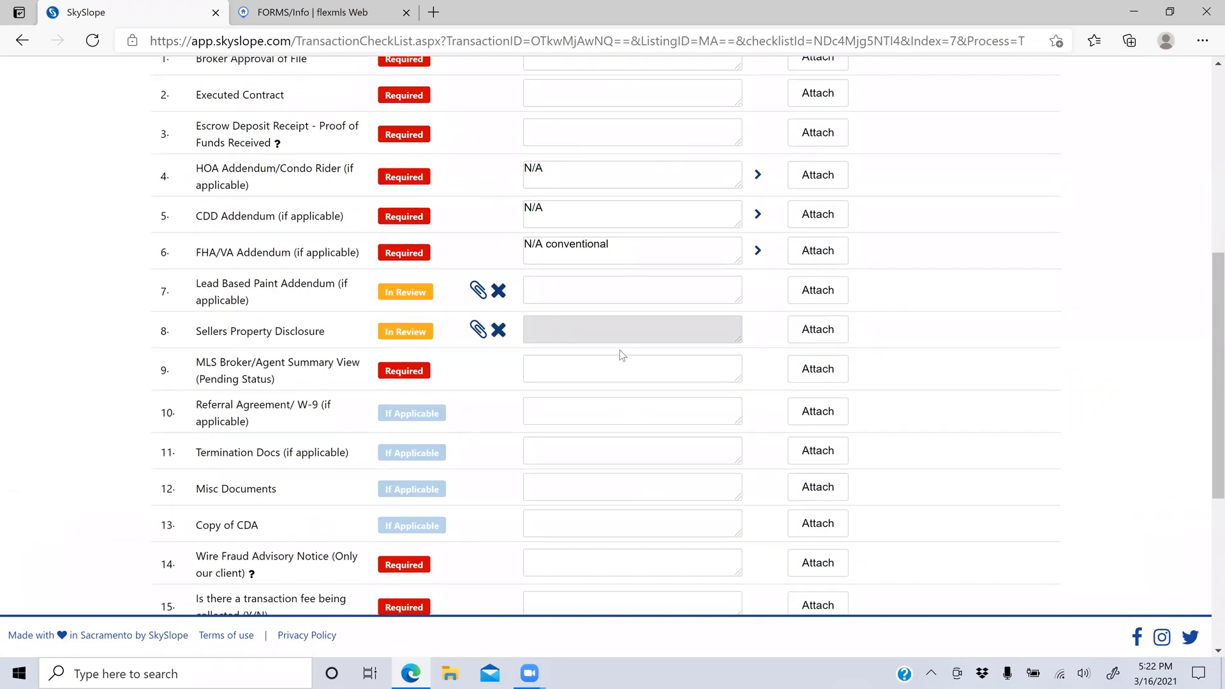
pyautogui.click(478, 329)
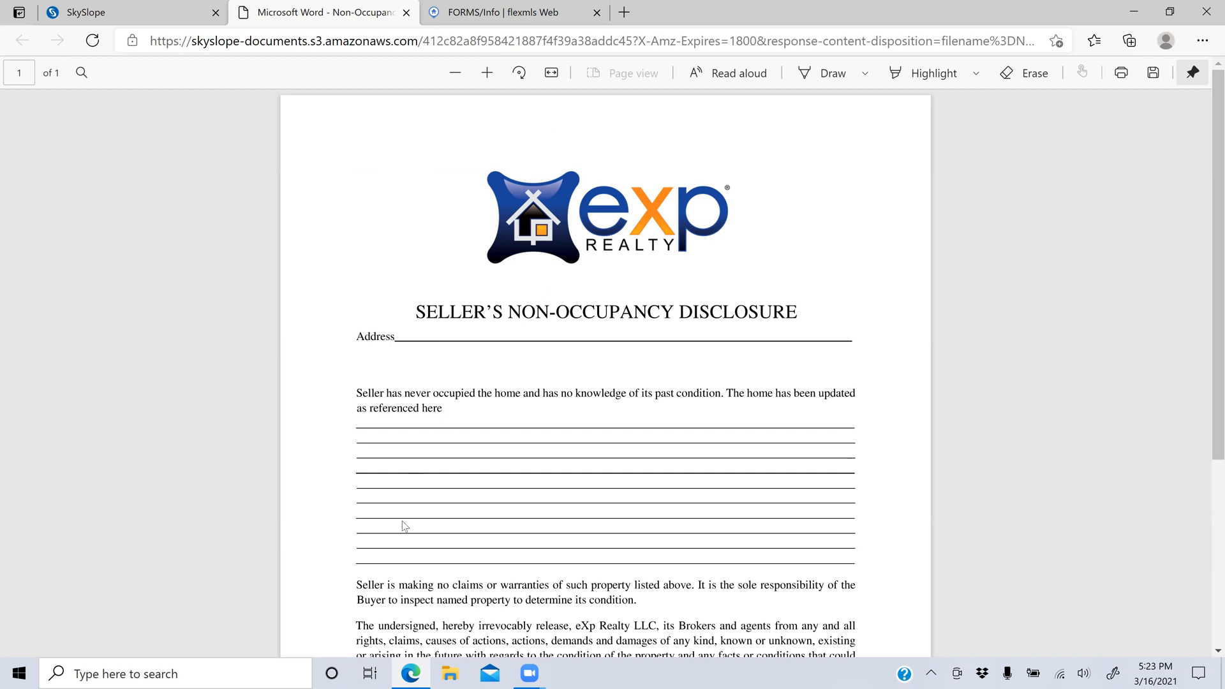
pyautogui.scroll(-5, 481, 607)
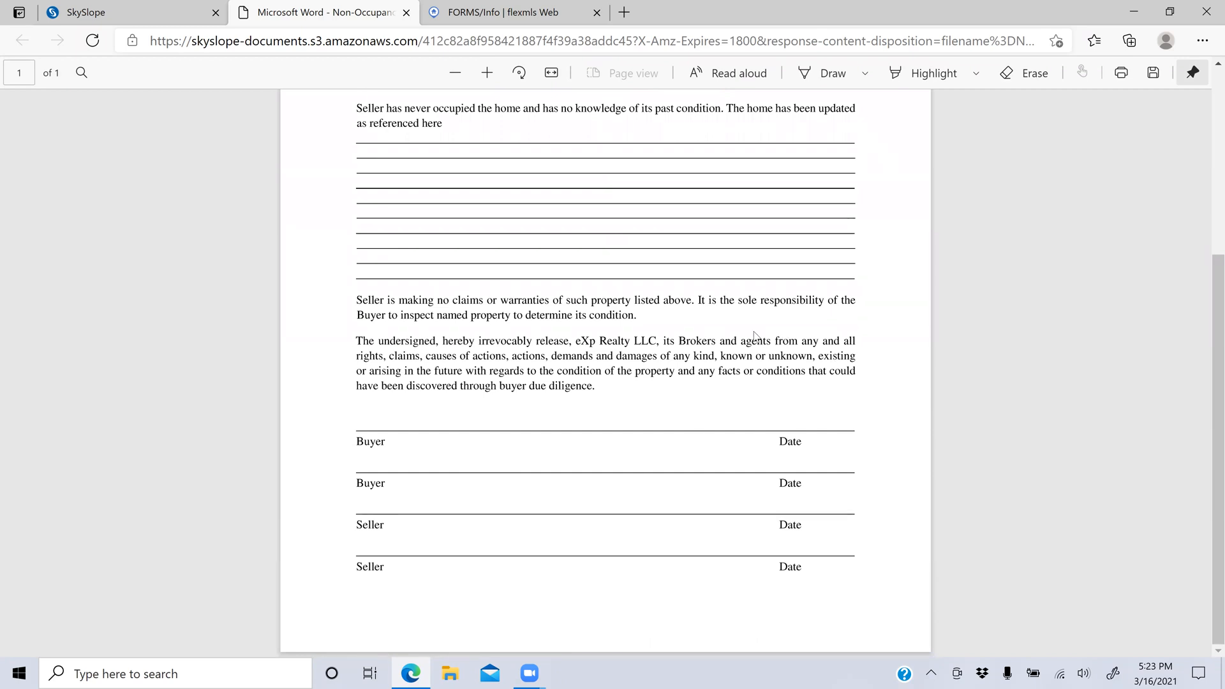
pyautogui.scroll(1, 754, 336)
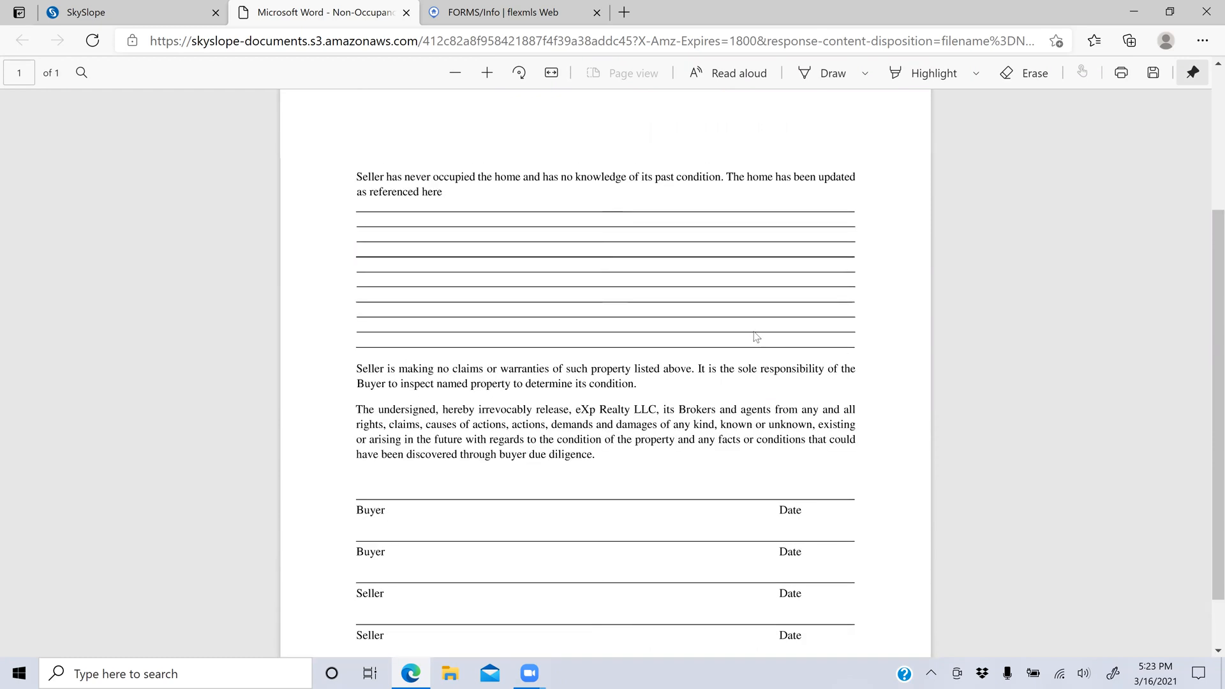
pyautogui.scroll(-1, 754, 336)
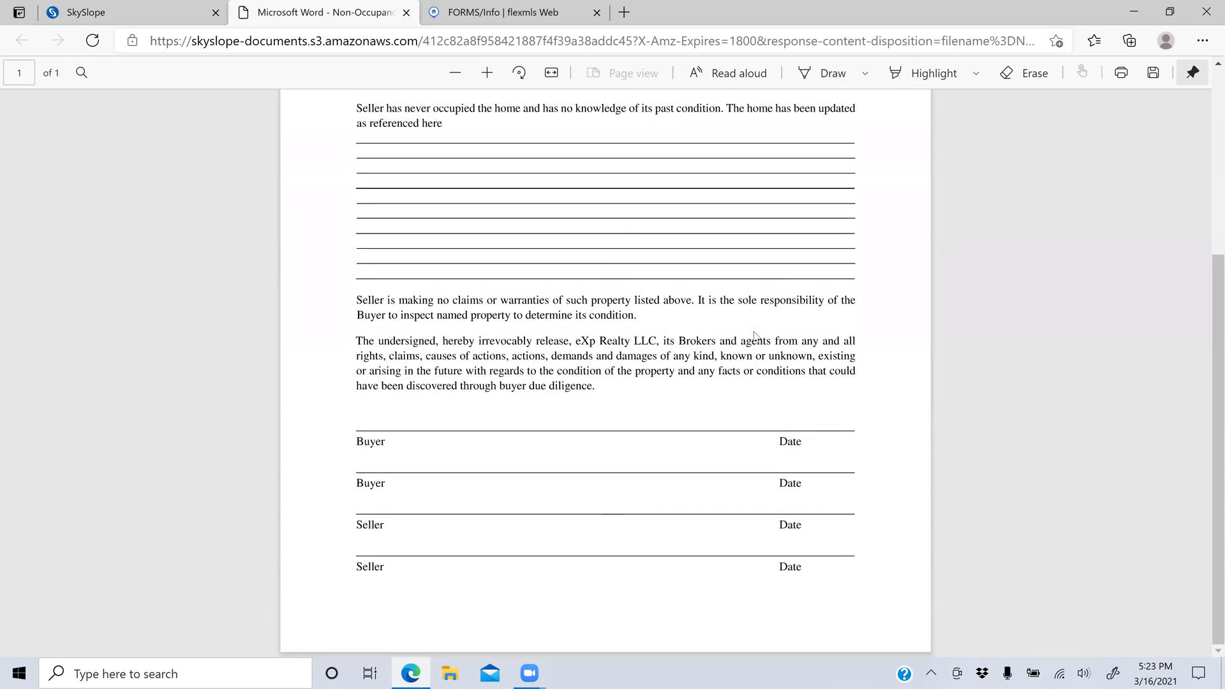
pyautogui.scroll(5, 753, 333)
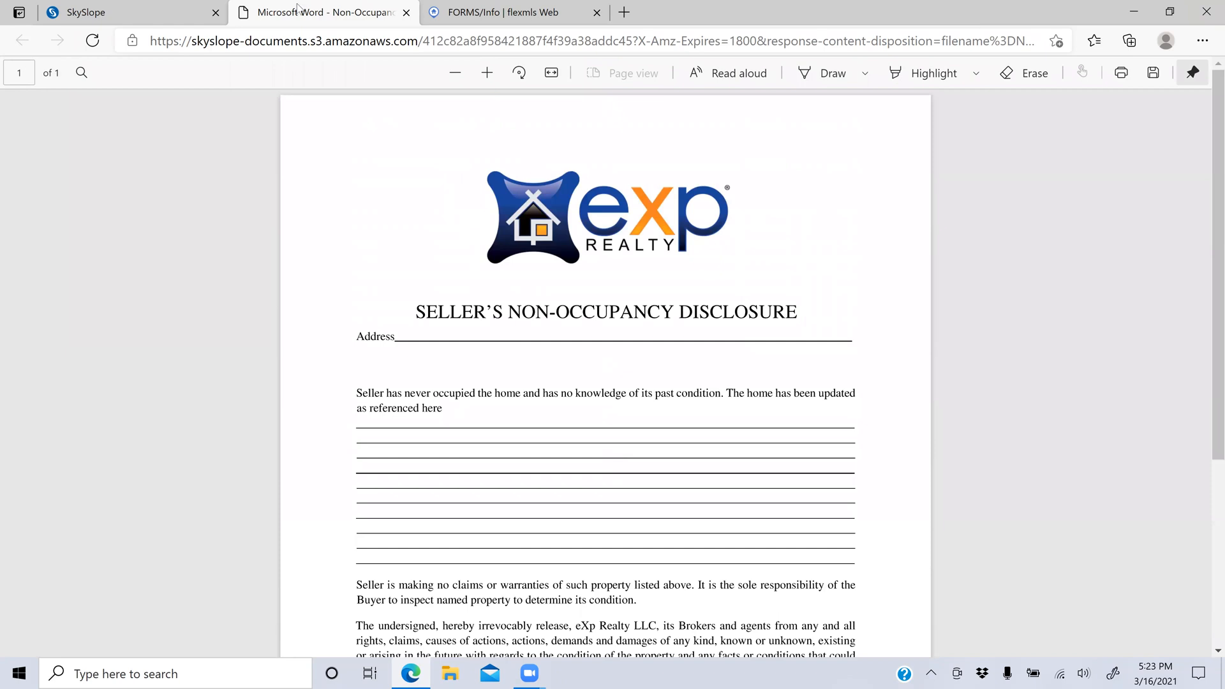
pyautogui.click(406, 12)
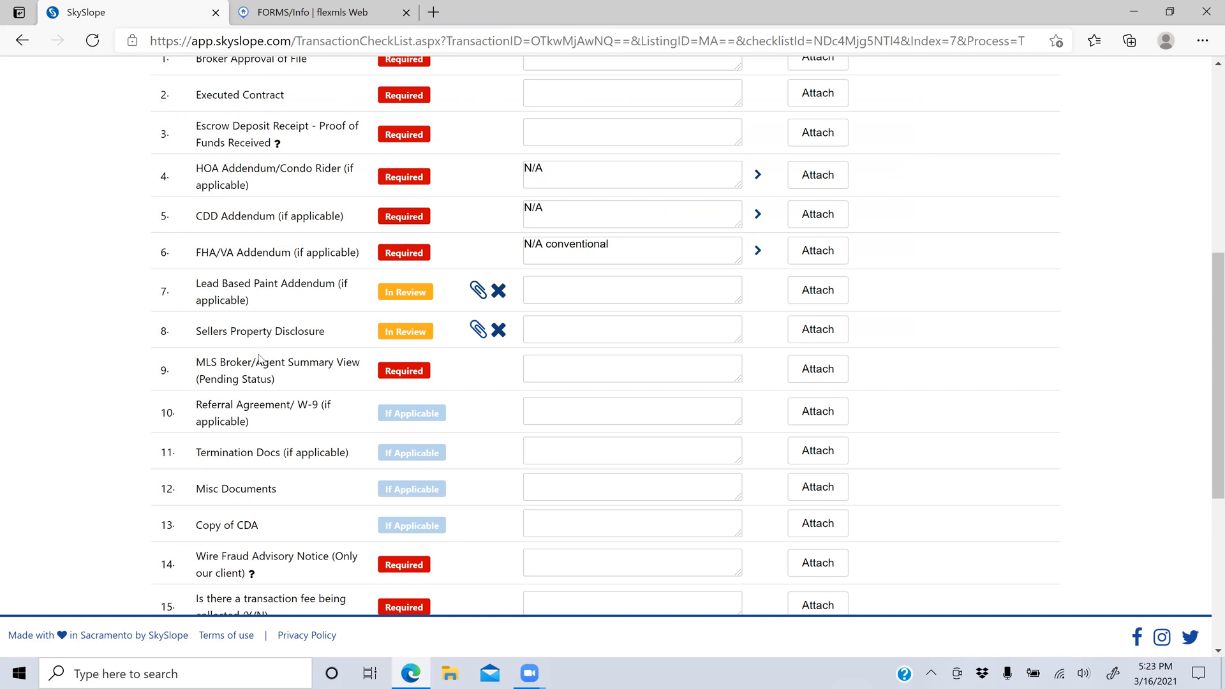
pyautogui.click(297, 10)
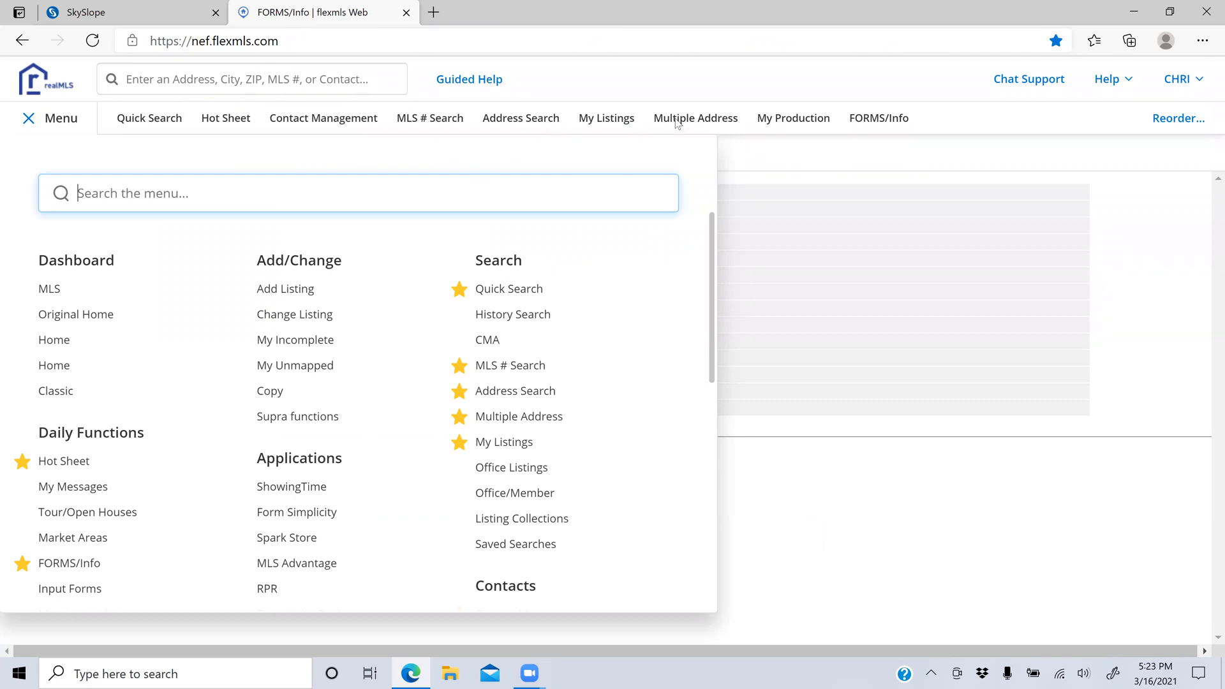
pyautogui.click(617, 123)
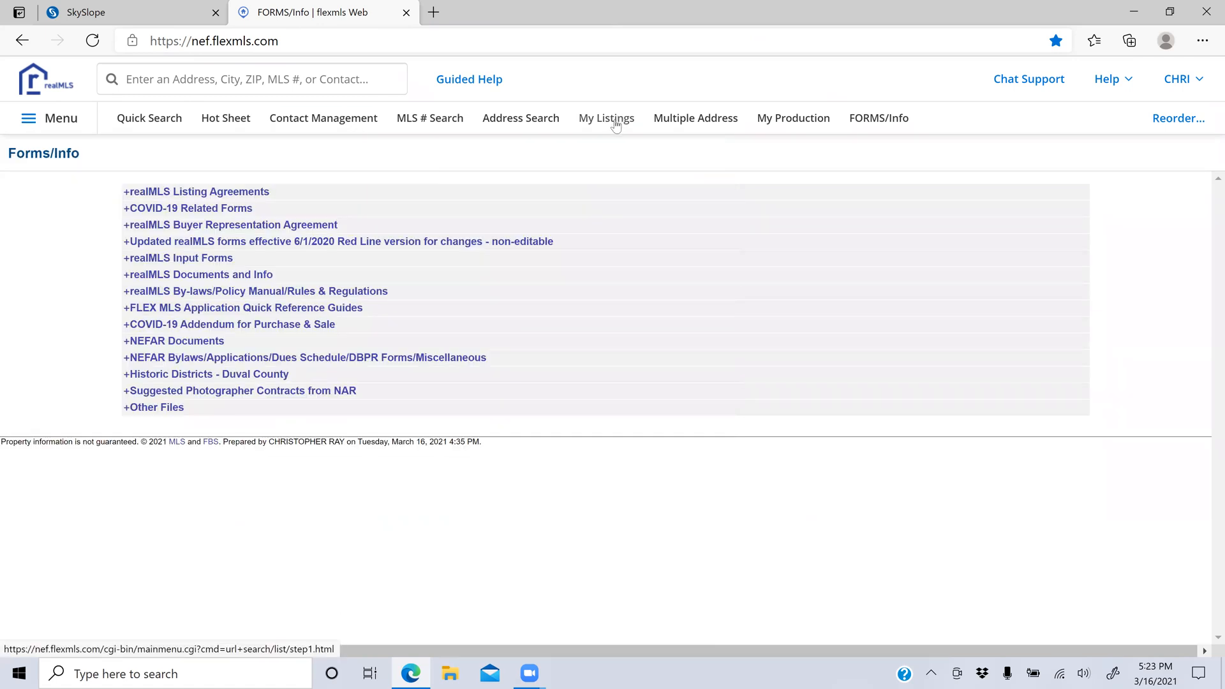
pyautogui.click(616, 124)
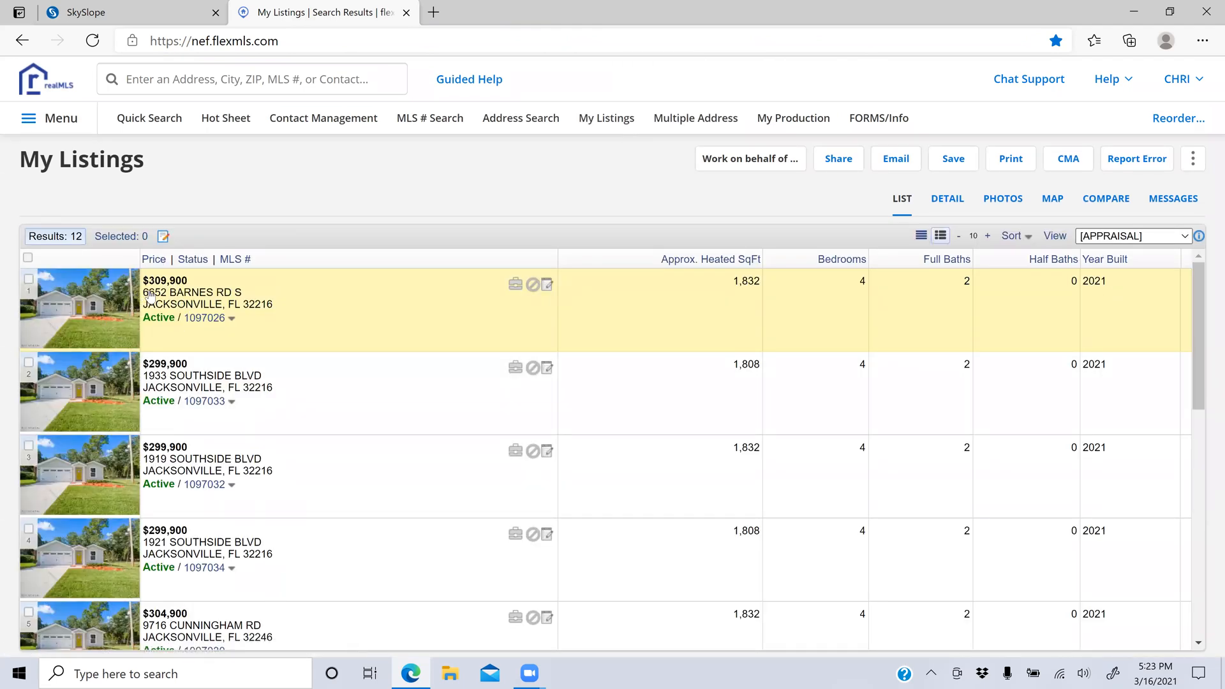
pyautogui.click(114, 301)
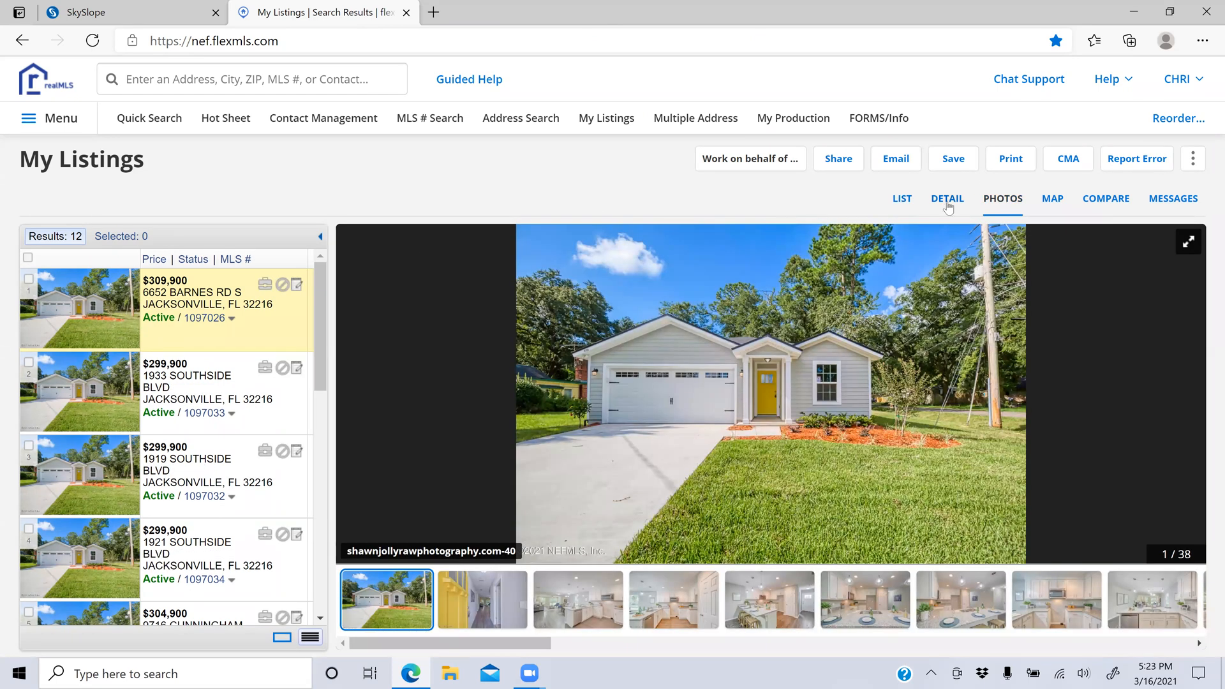
pyautogui.click(948, 199)
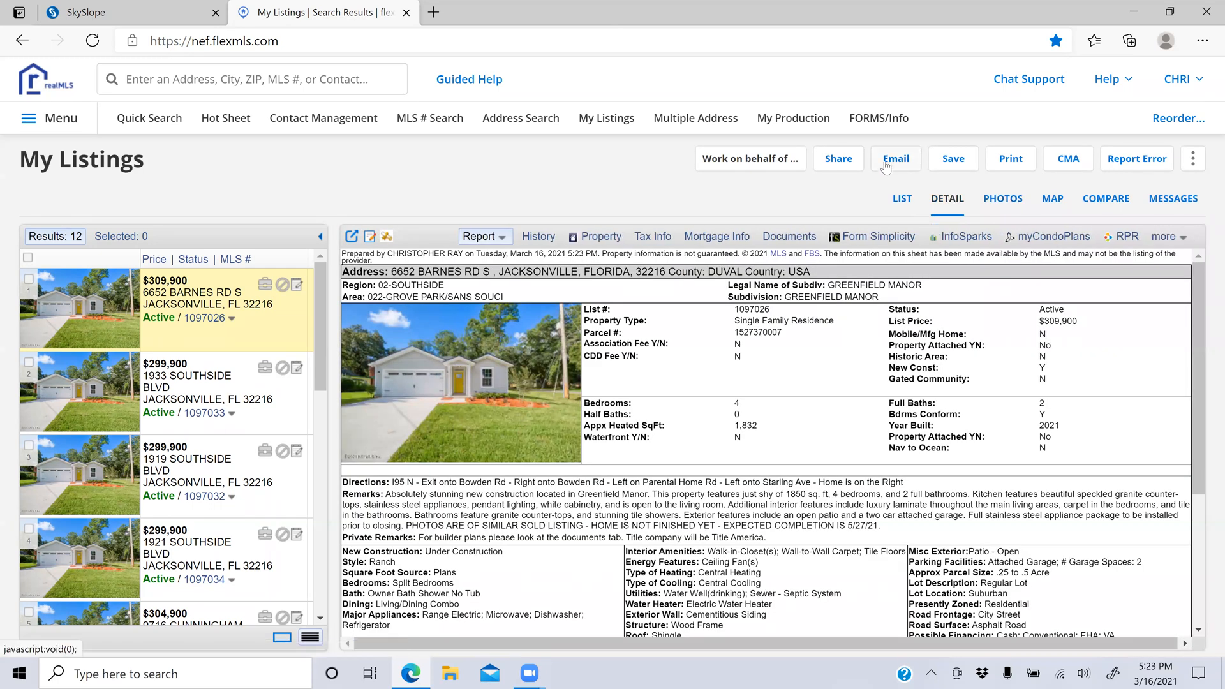
# Step: Print the listing as a Private version full-report PDF
pyautogui.click(1000, 160)
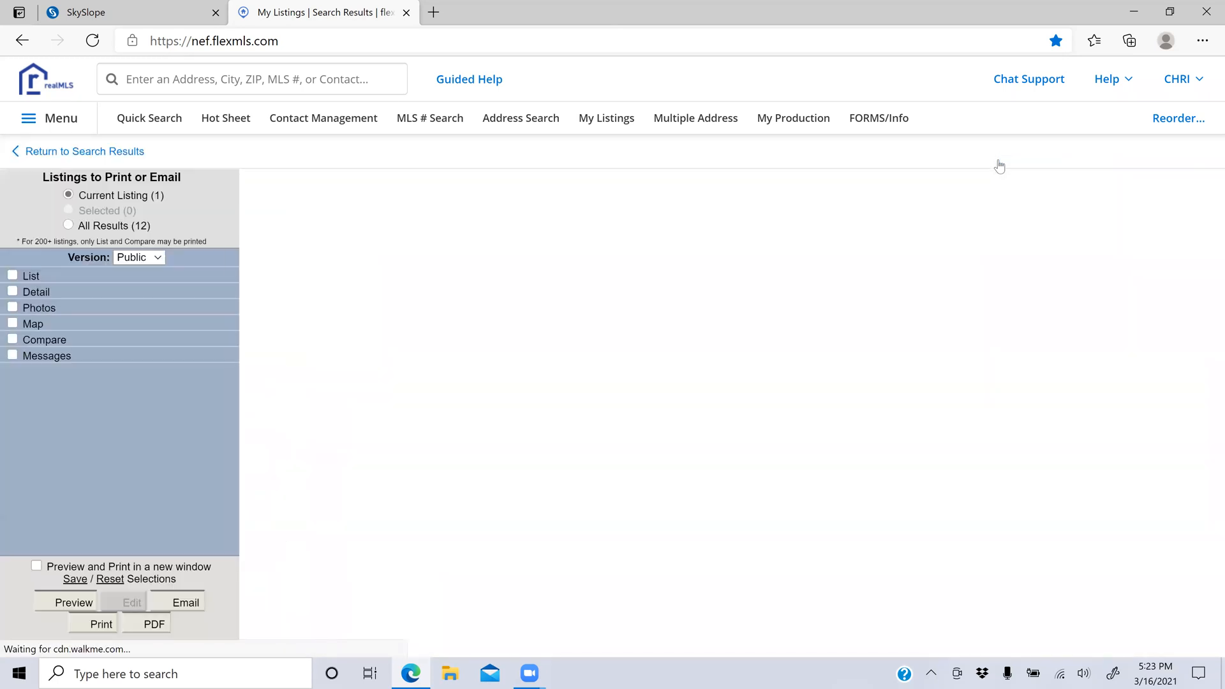
pyautogui.click(123, 260)
pyautogui.click(132, 306)
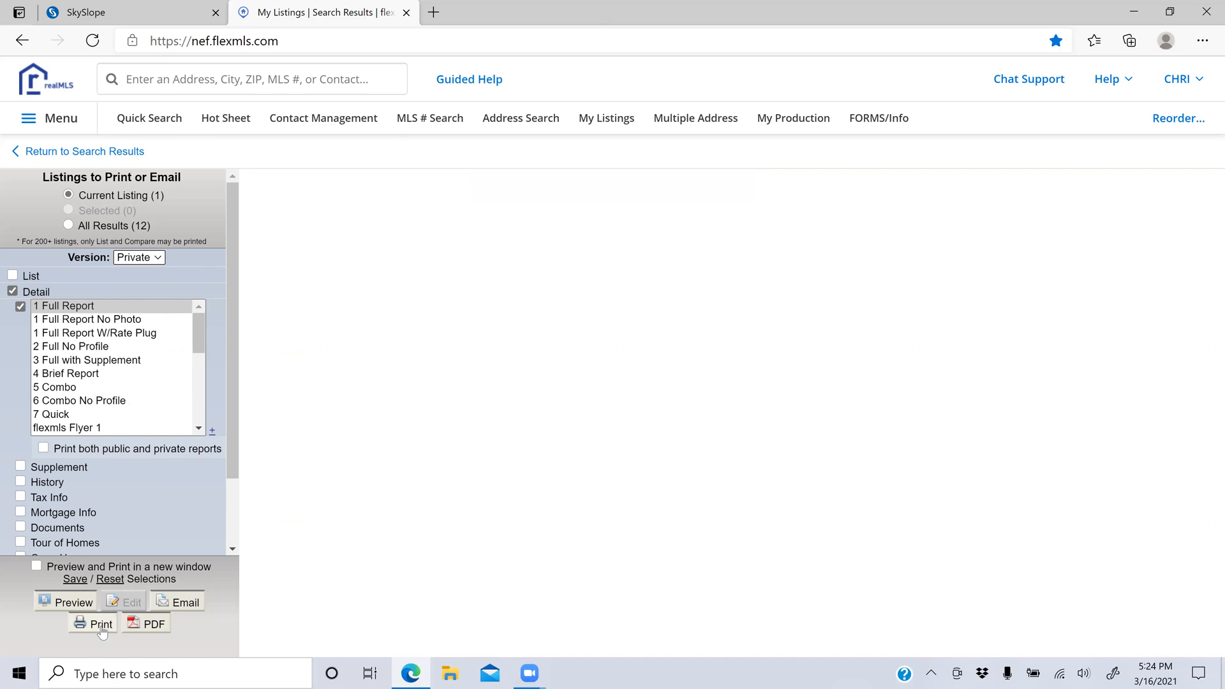
pyautogui.click(140, 629)
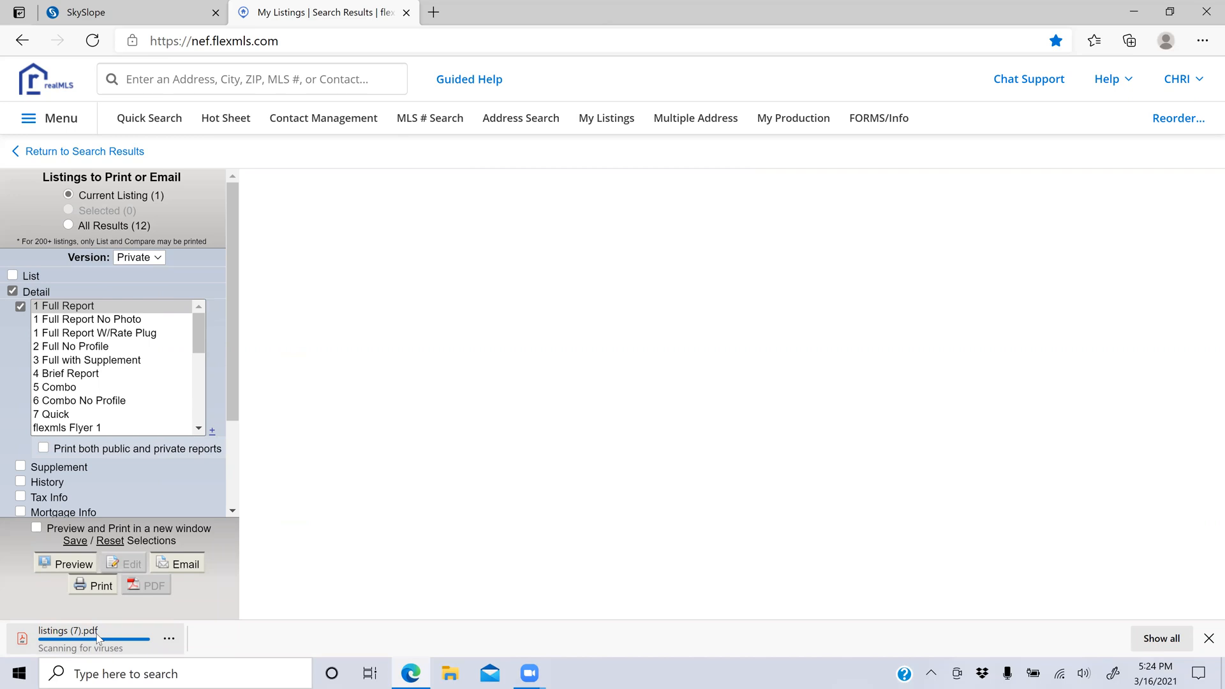
# Step: Open listings (7).pdf, scroll through the report, then go back to SkySlope
pyautogui.click(98, 641)
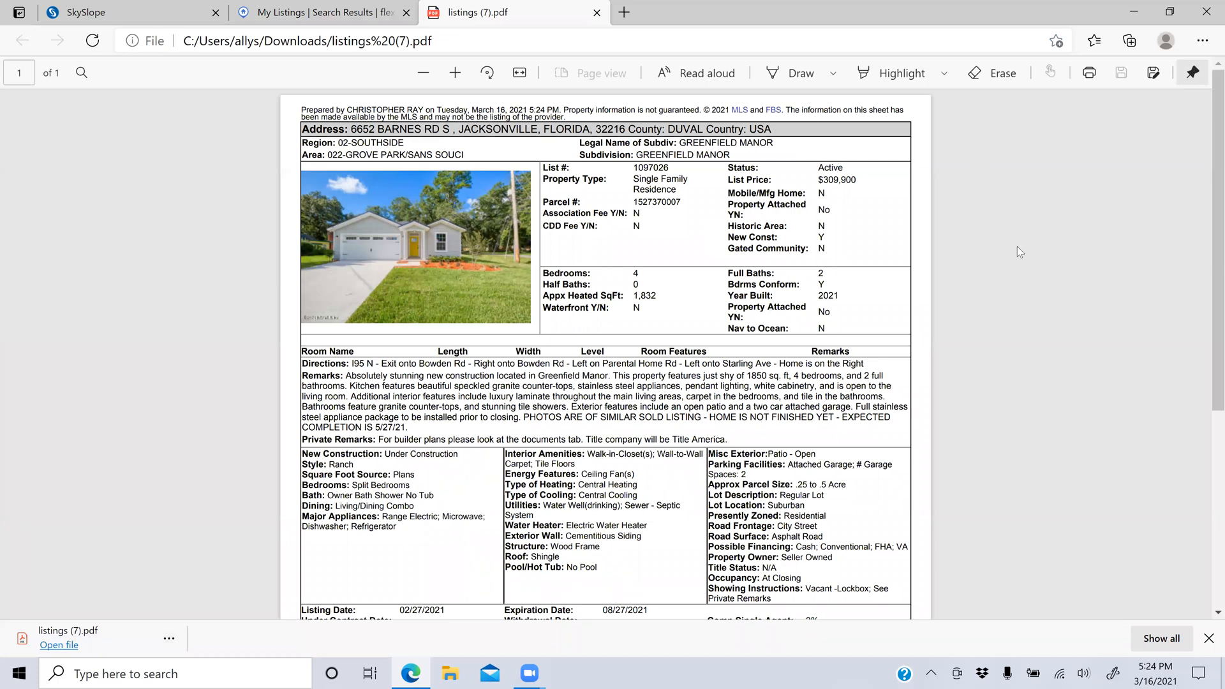
pyautogui.scroll(-3, 1017, 246)
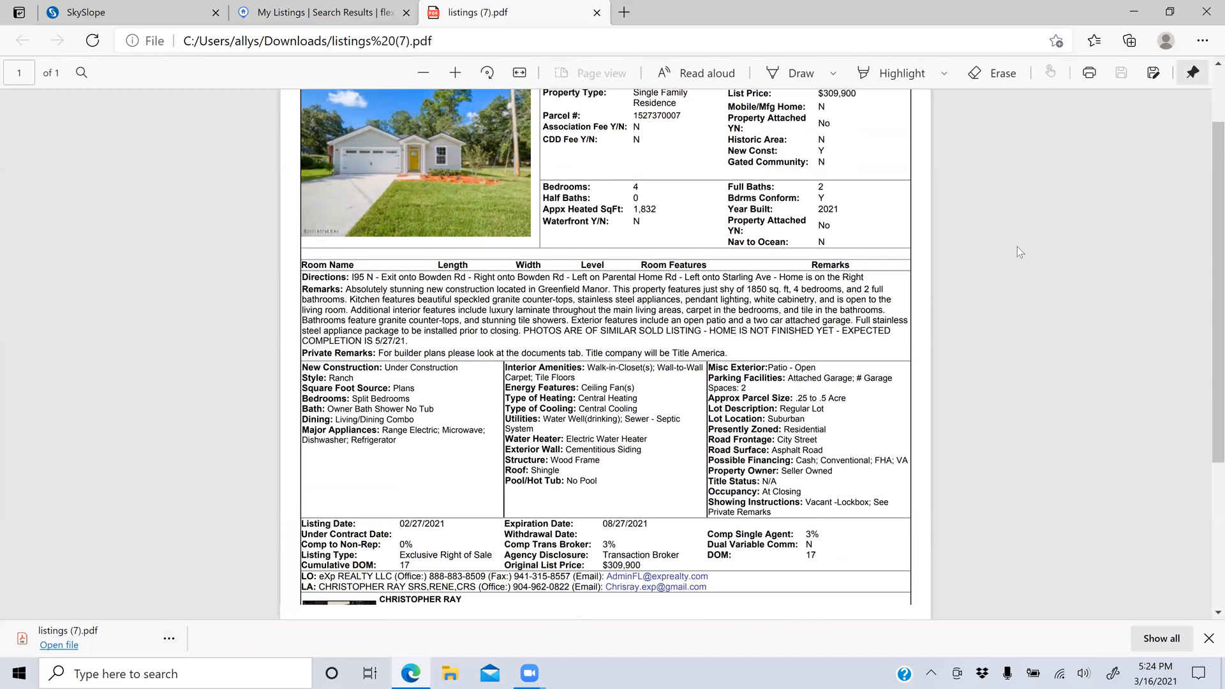
pyautogui.scroll(-1, 1017, 246)
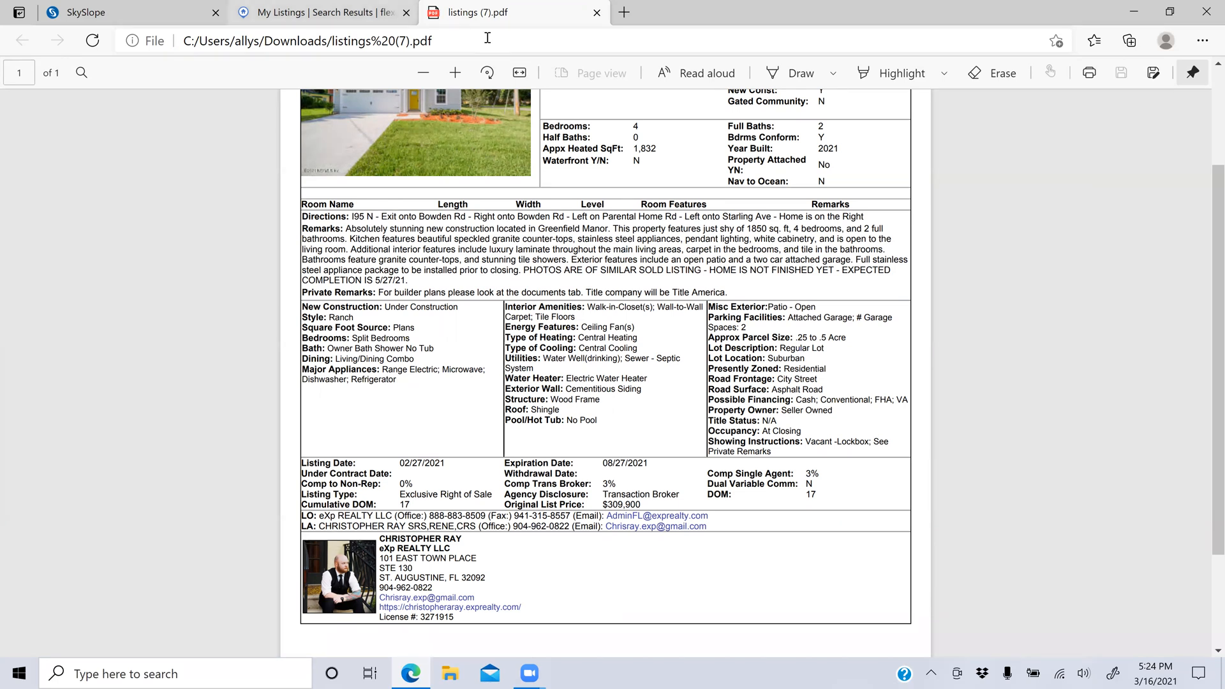
pyautogui.click(319, 12)
pyautogui.click(142, 7)
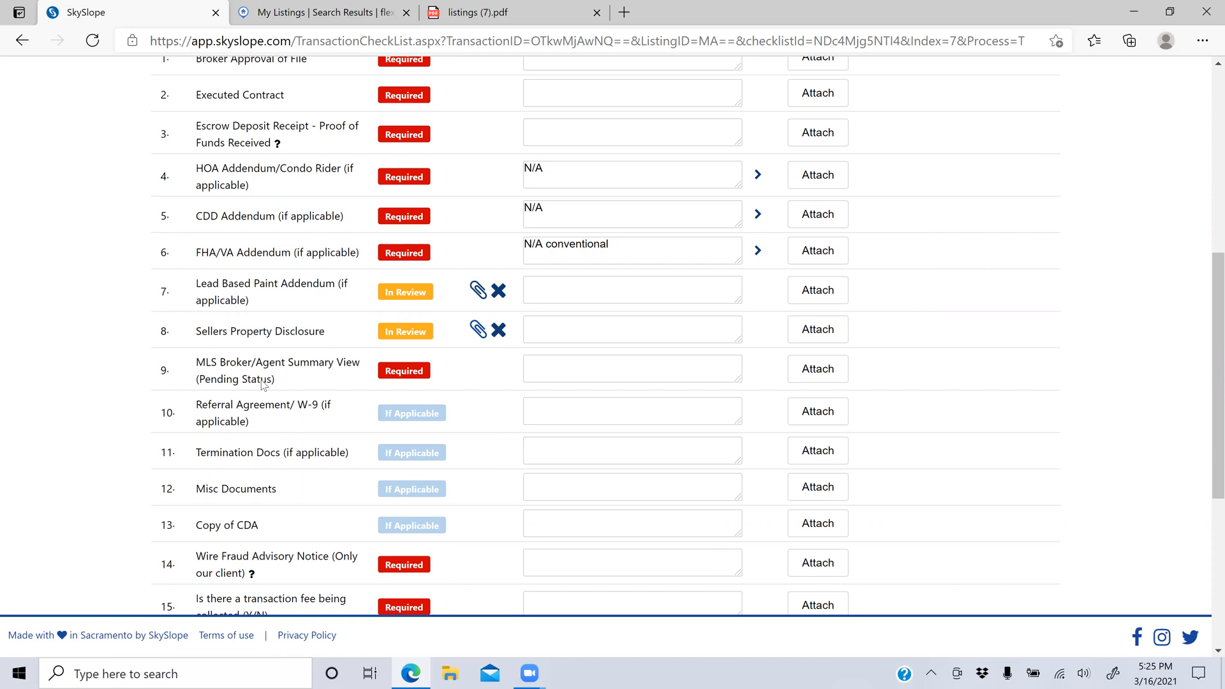
pyautogui.scroll(-3, 261, 381)
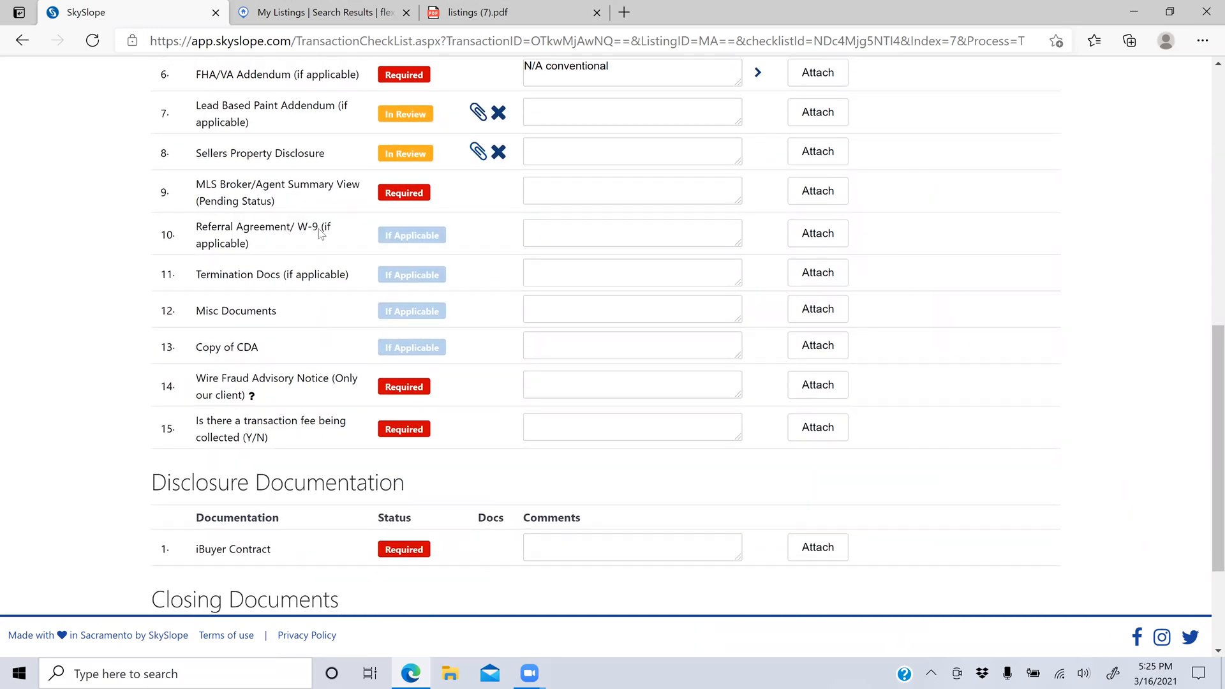
pyautogui.click(576, 232)
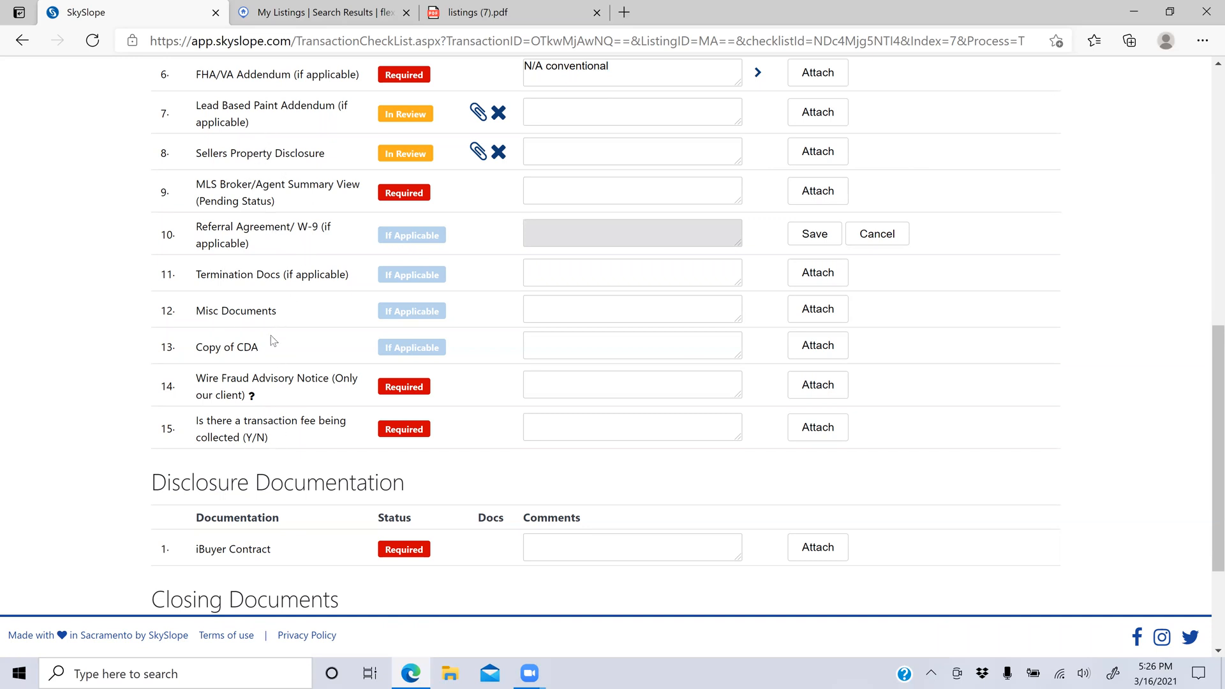
pyautogui.moveTo(265, 353); pyautogui.dragTo(199, 353)
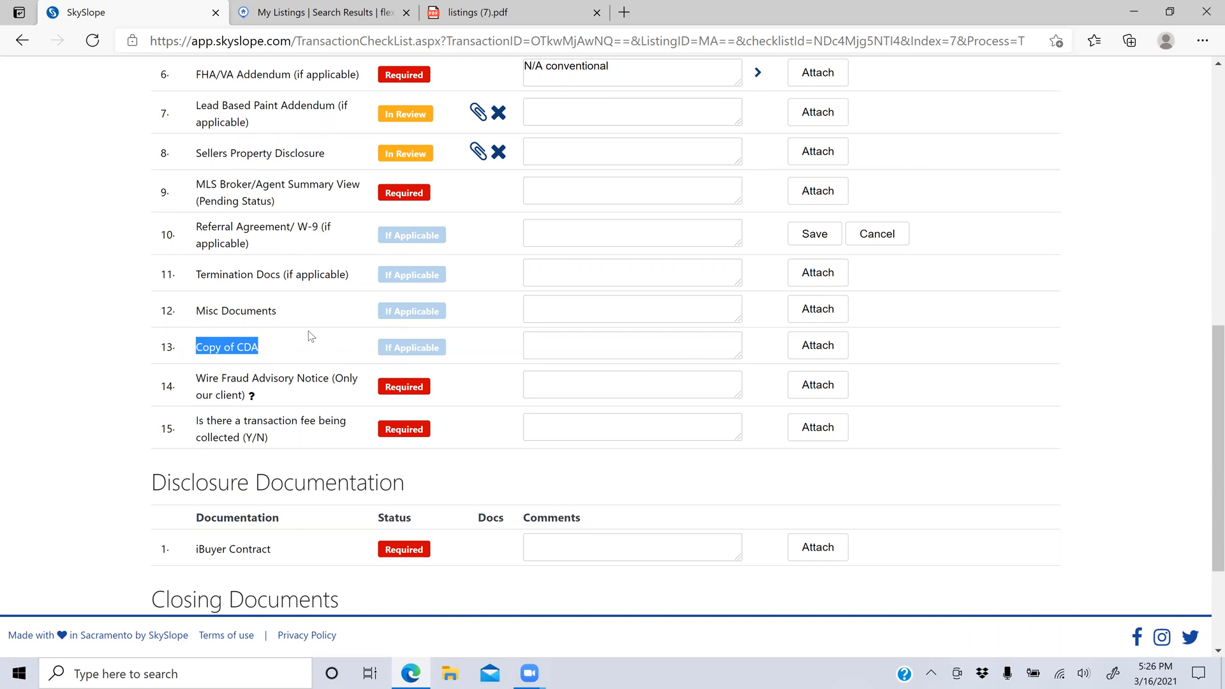
pyautogui.click(271, 351)
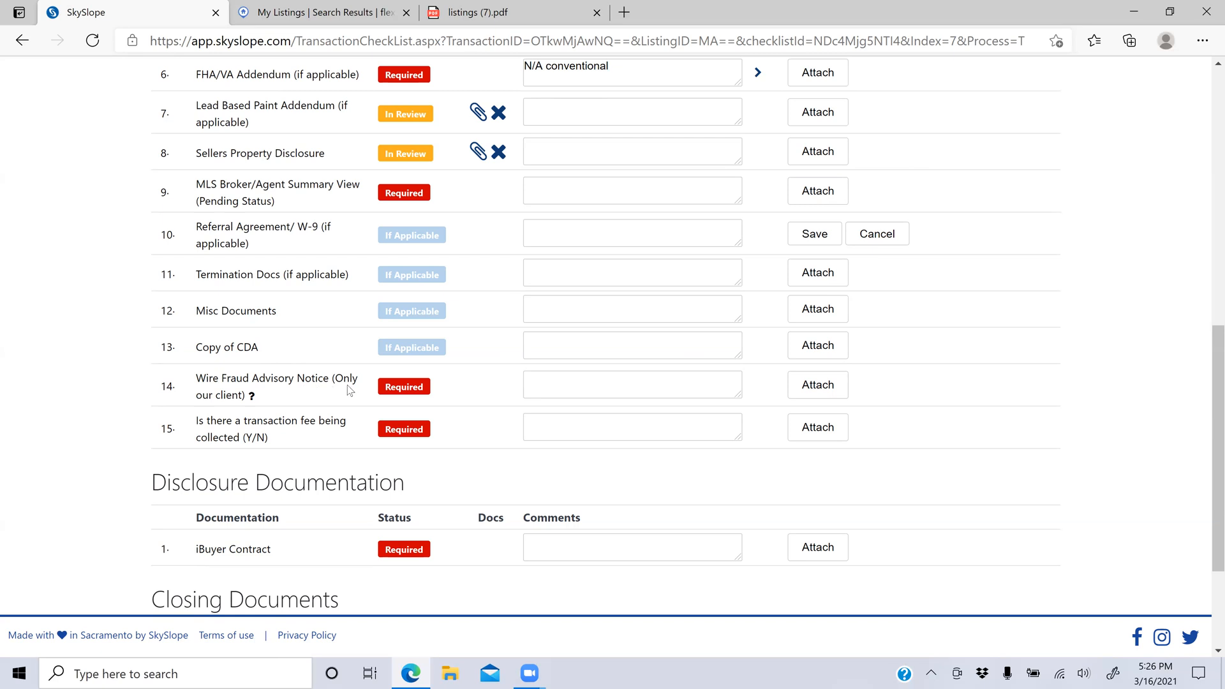
pyautogui.click(614, 382)
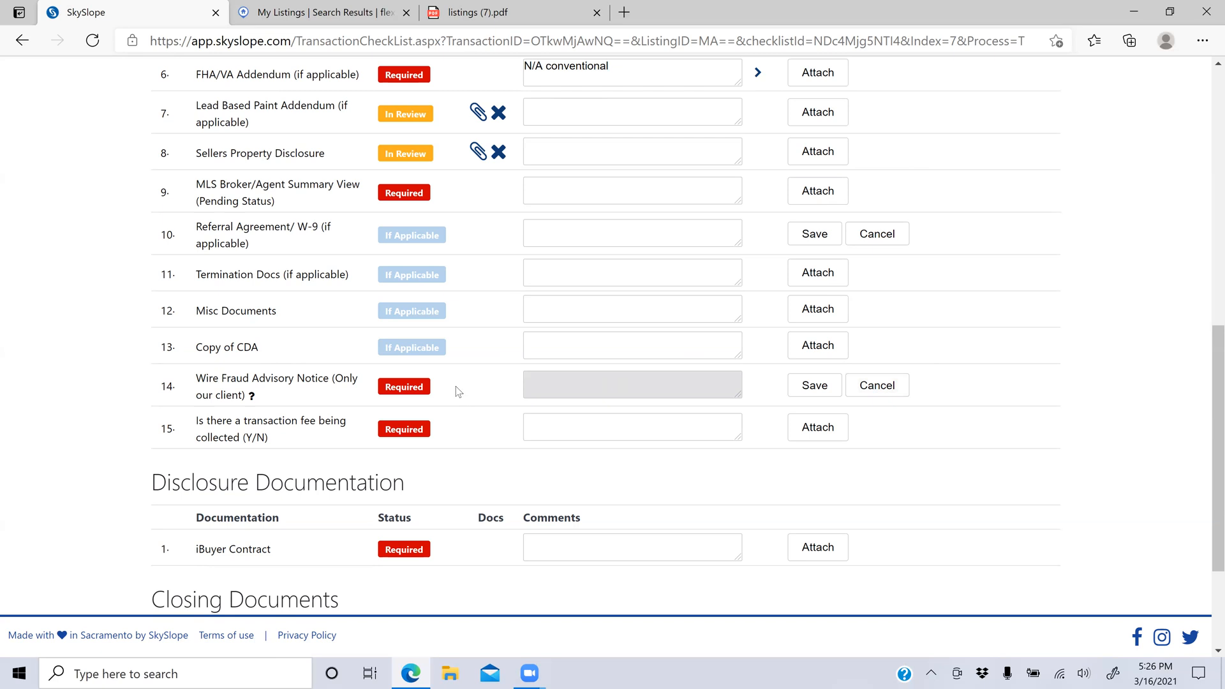
pyautogui.click(855, 387)
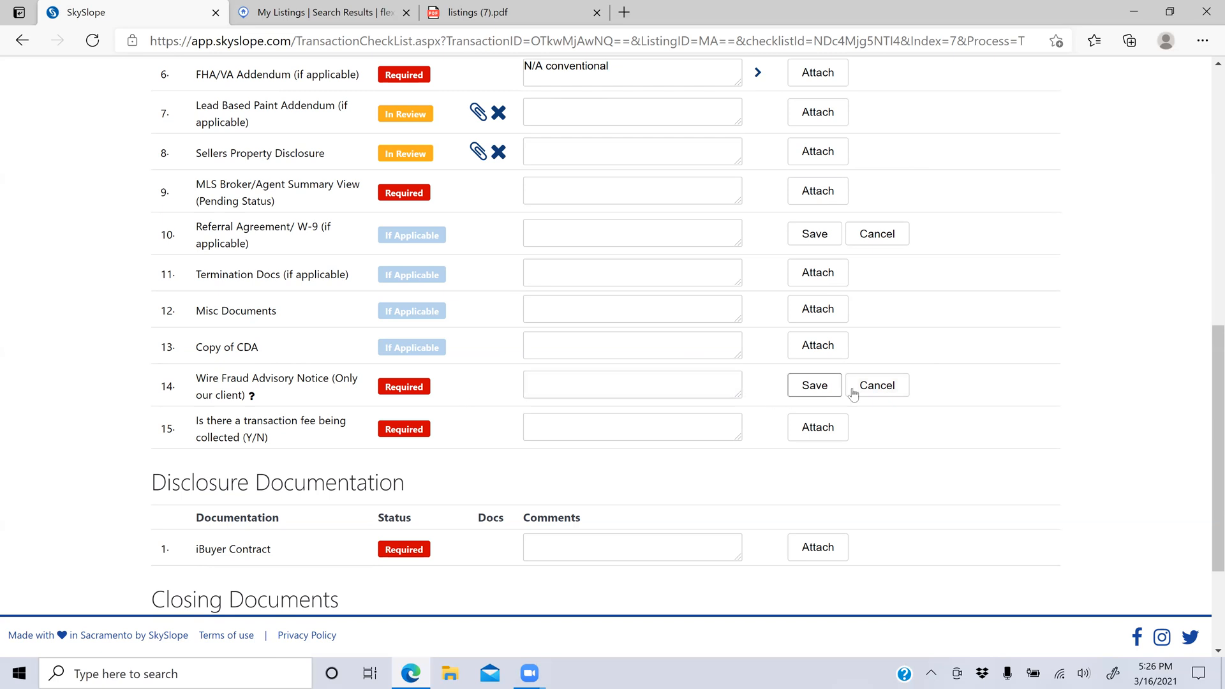
pyautogui.click(692, 386)
pyautogui.click(833, 390)
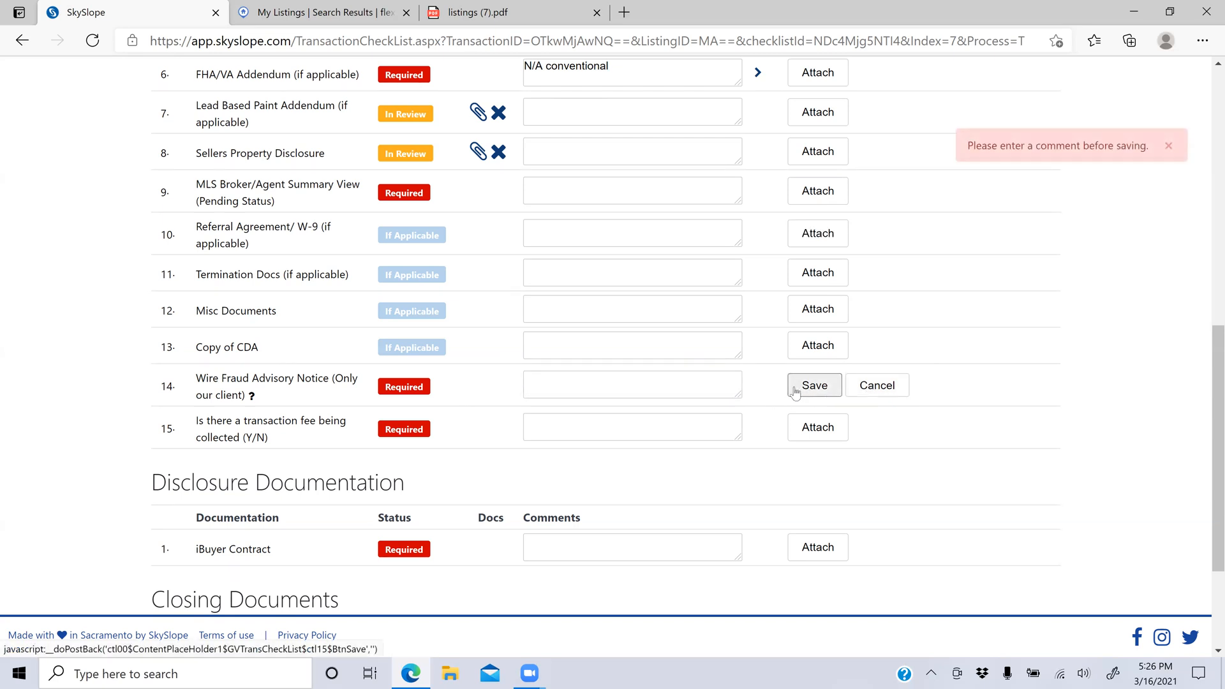
pyautogui.click(858, 389)
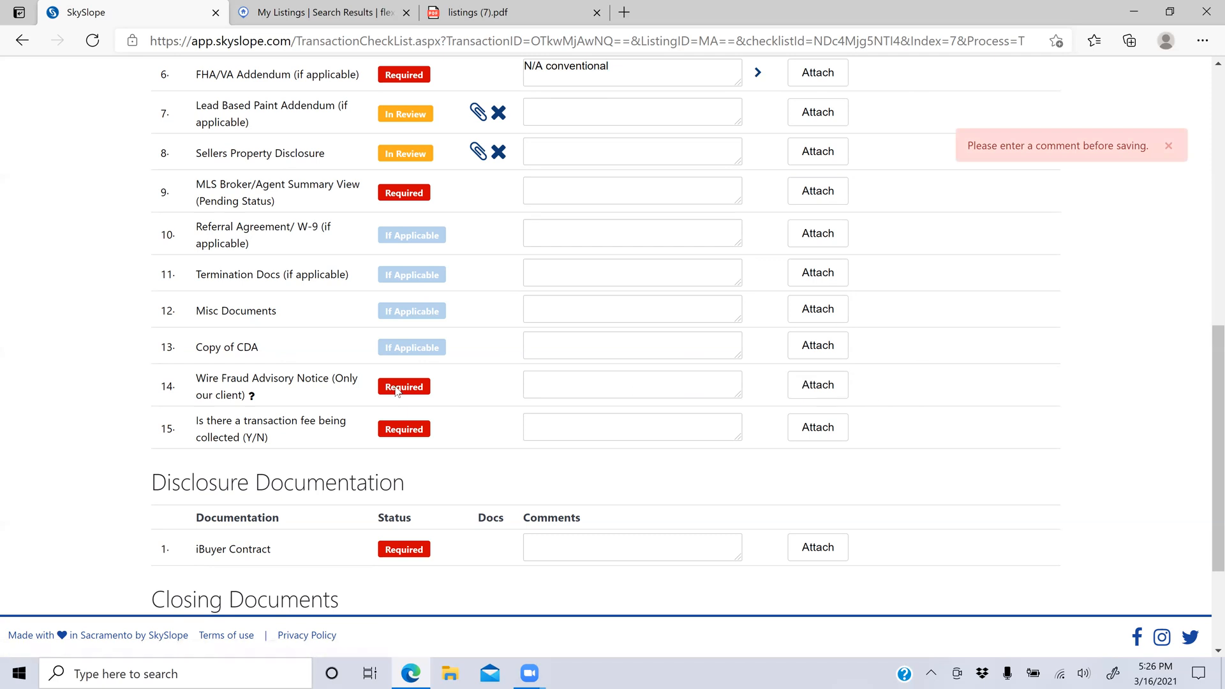
pyautogui.click(821, 391)
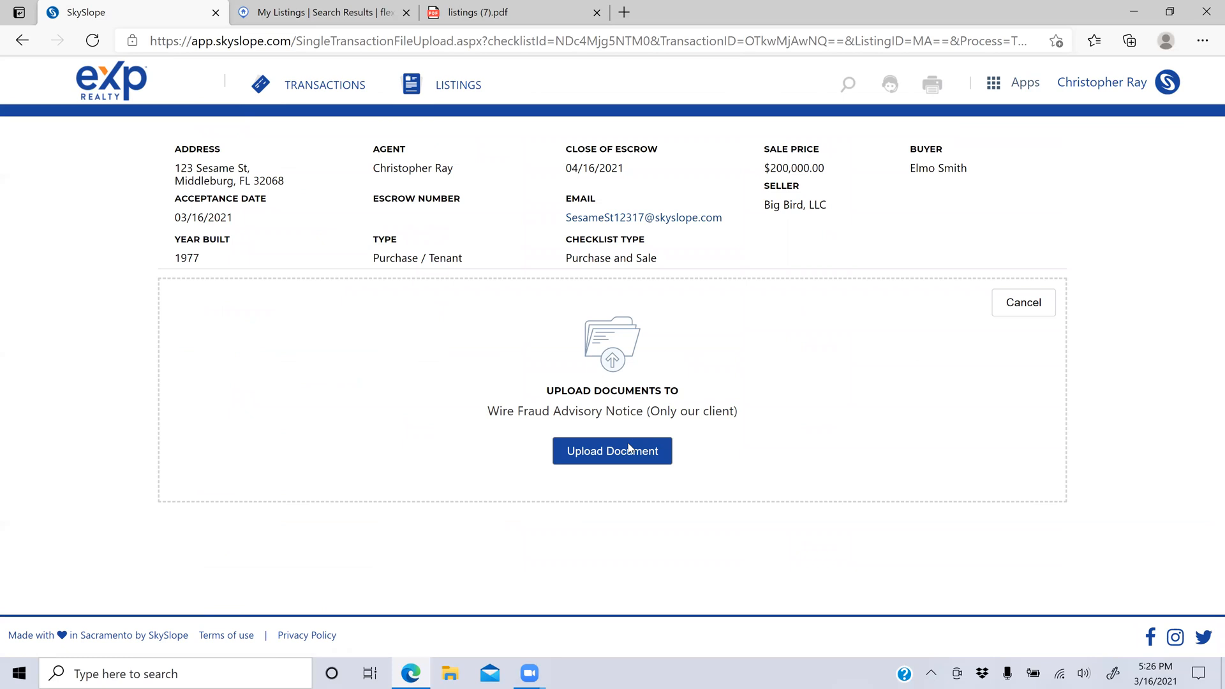
# Step: Upload Wire_Fraud_Prevention_Notice.pdf to the Wire Fraud Advisory Notice item, preview it, and return
pyautogui.click(629, 444)
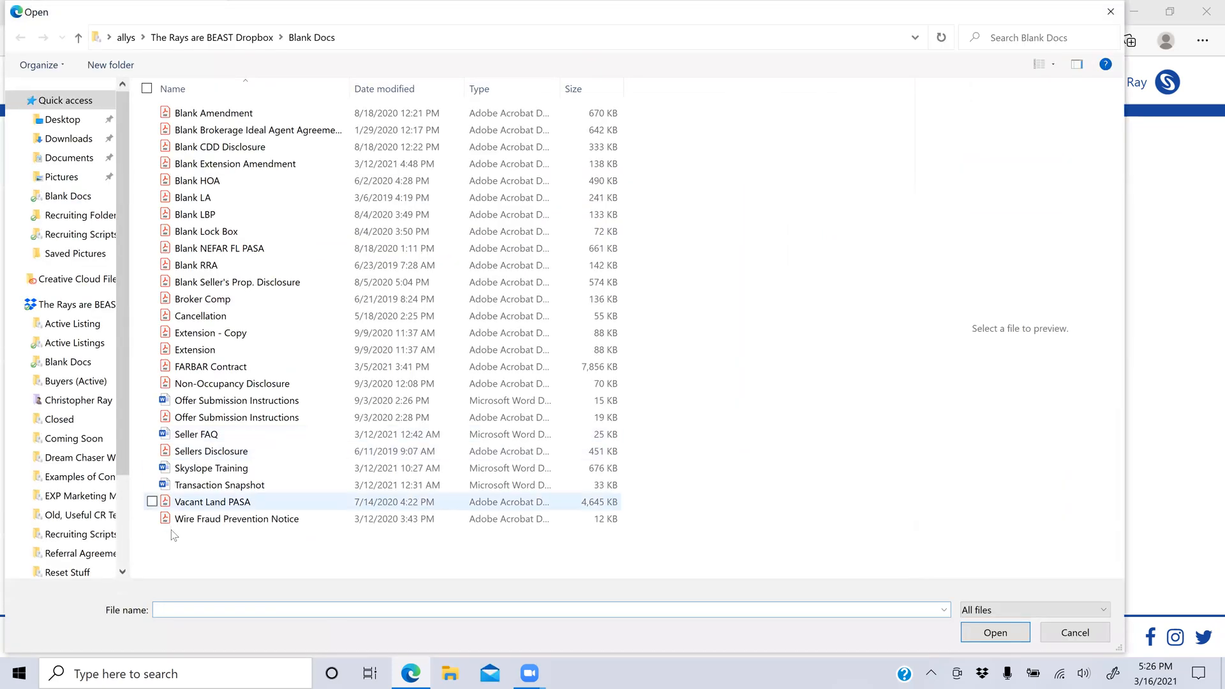
pyautogui.click(224, 522)
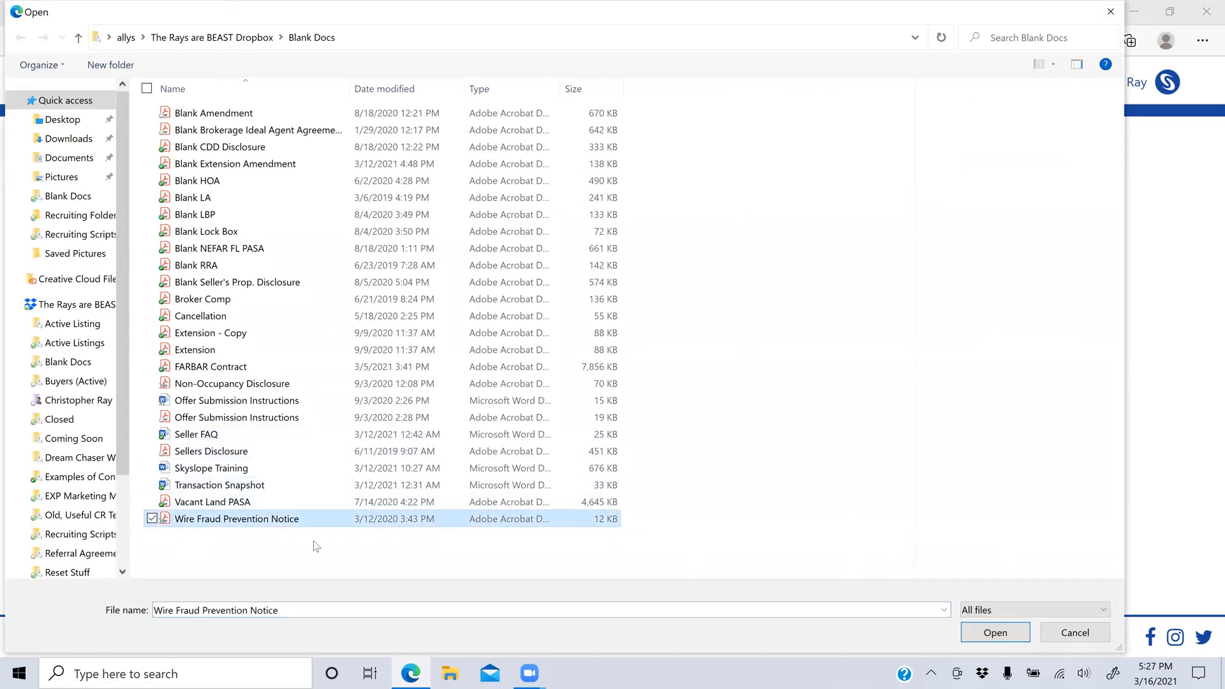
pyautogui.click(969, 637)
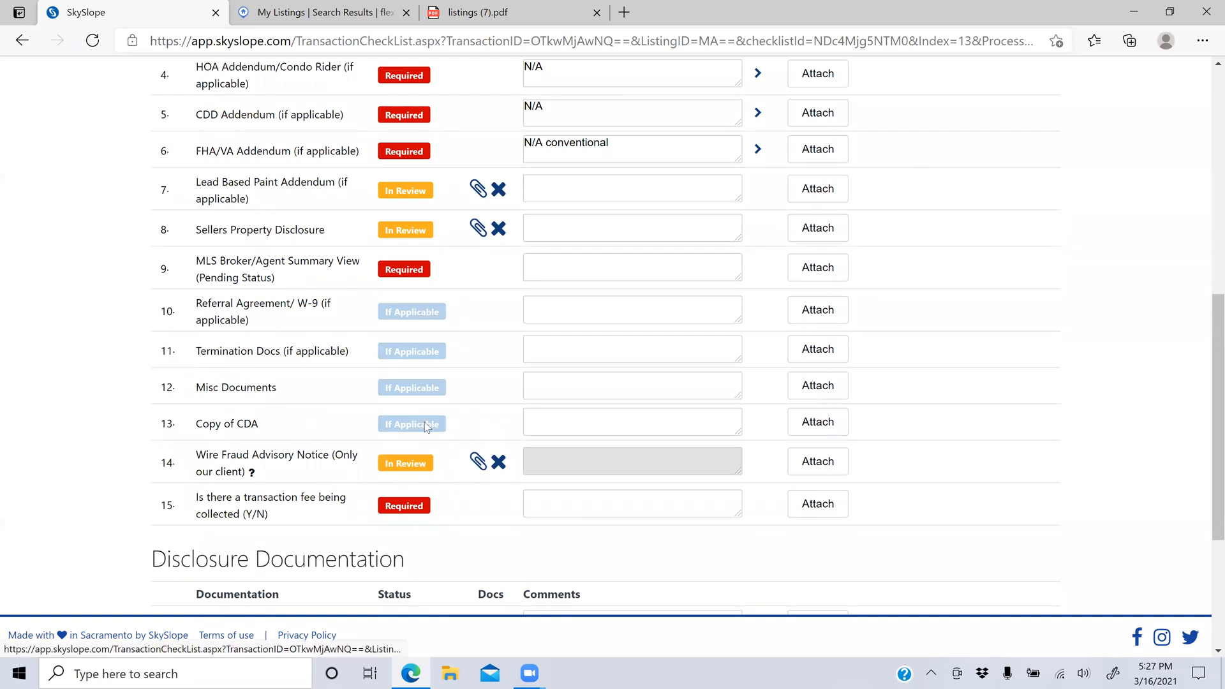
pyautogui.click(481, 462)
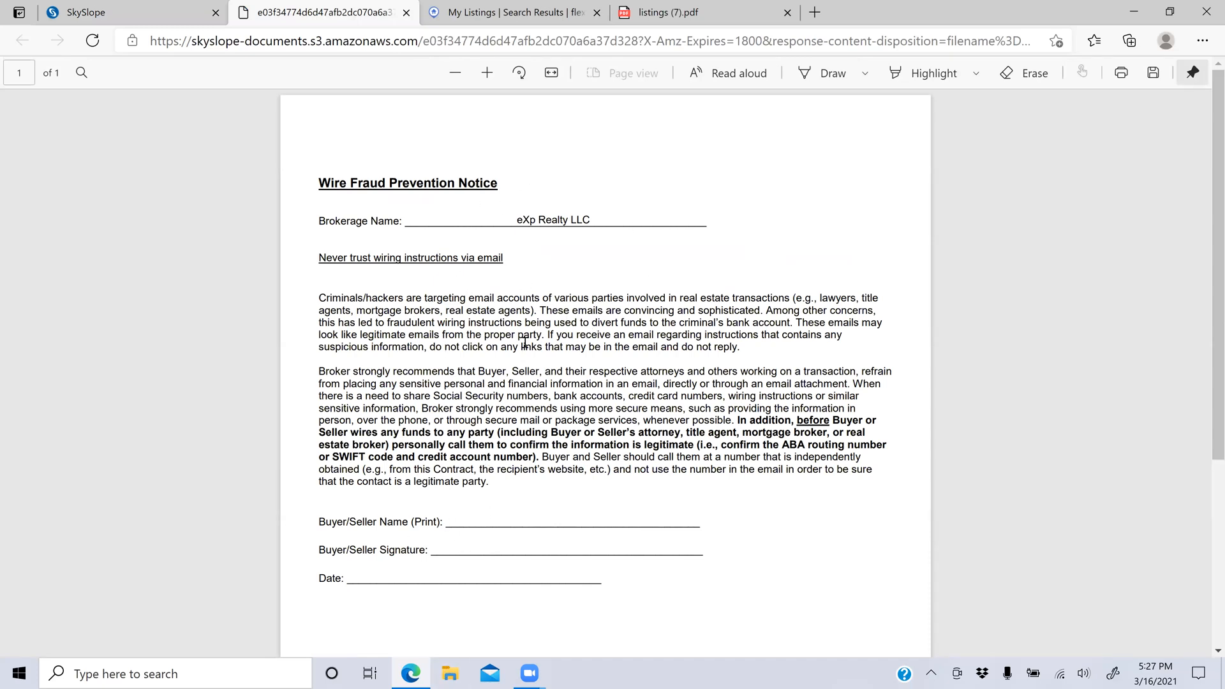
pyautogui.click(114, 8)
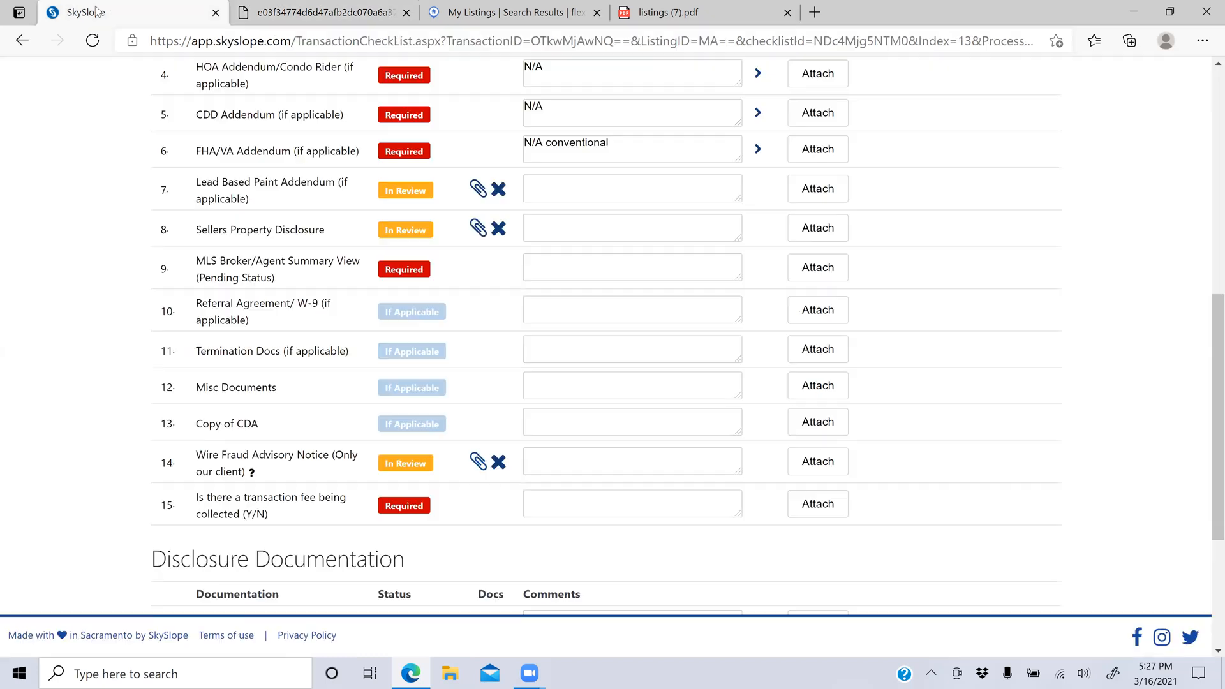
# Step: Save Y as the transaction fee answer, then view the transaction's uploaded documents
pyautogui.click(543, 508)
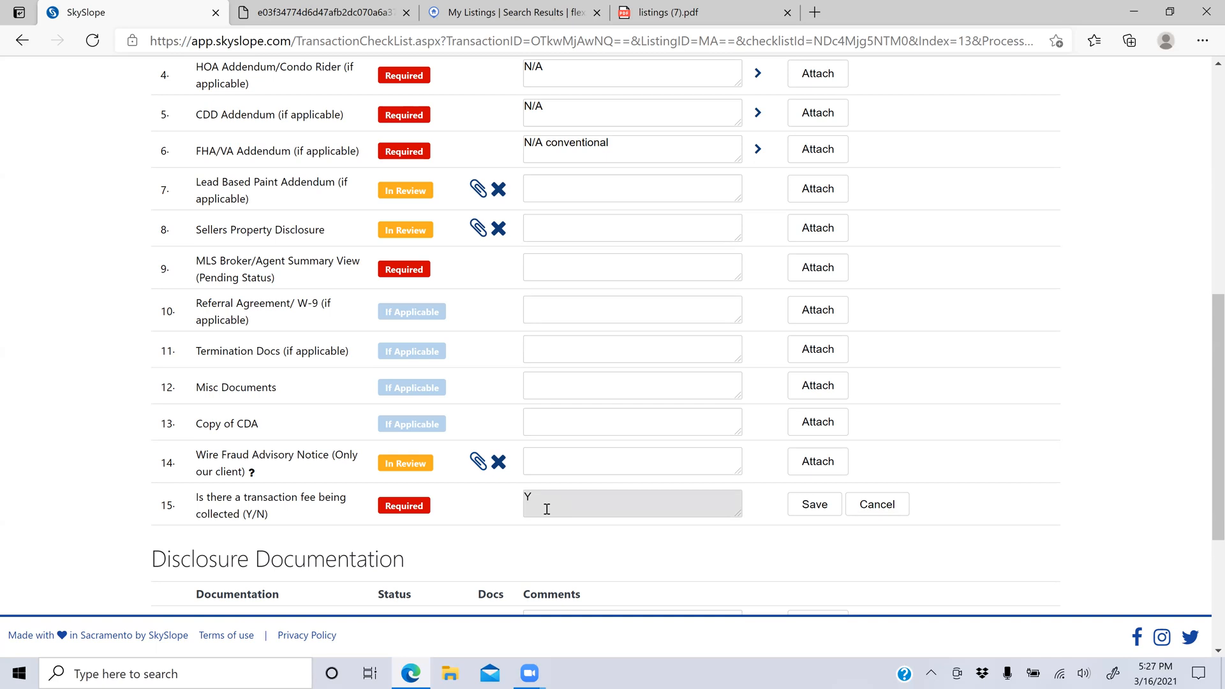
pyautogui.click(815, 504)
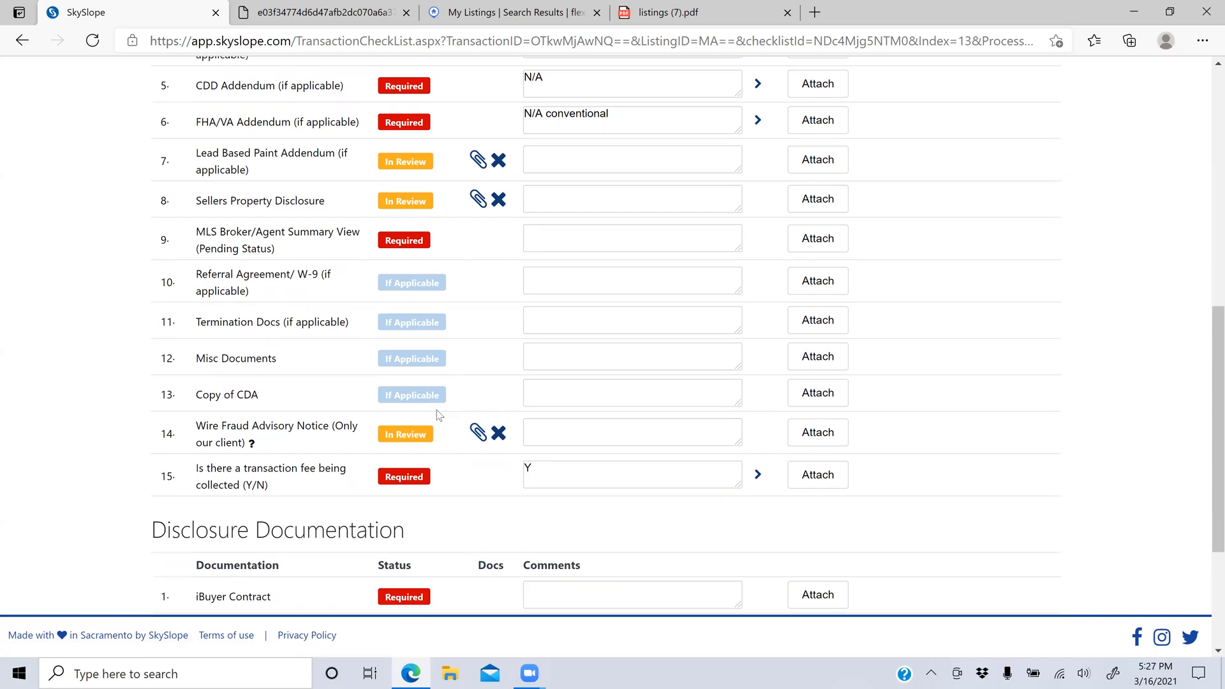
pyautogui.scroll(-3, 437, 413)
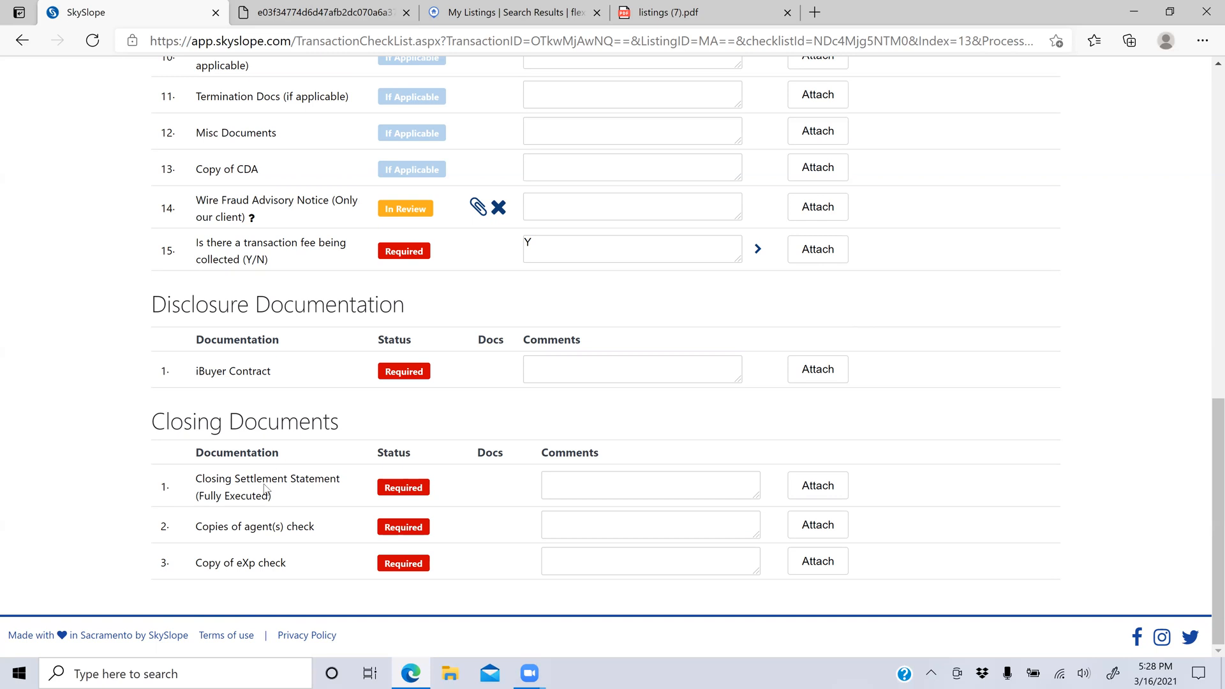
pyautogui.scroll(-1, 281, 556)
pyautogui.scroll(1, 280, 559)
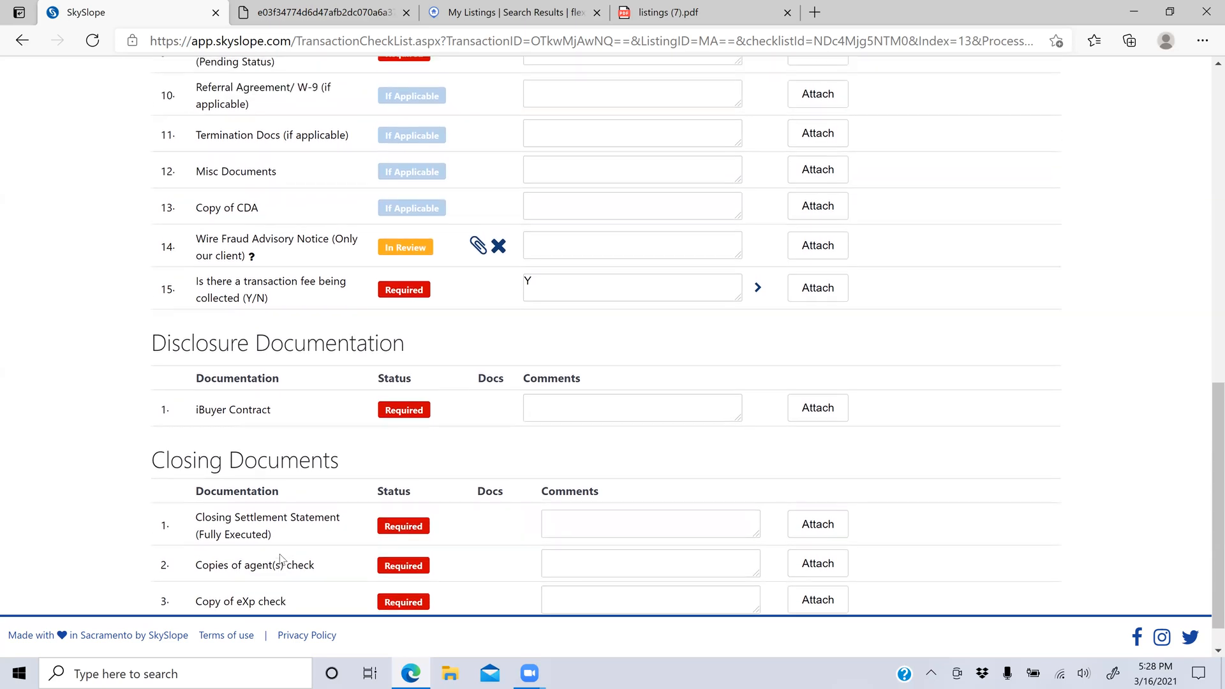
pyautogui.scroll(15, 279, 553)
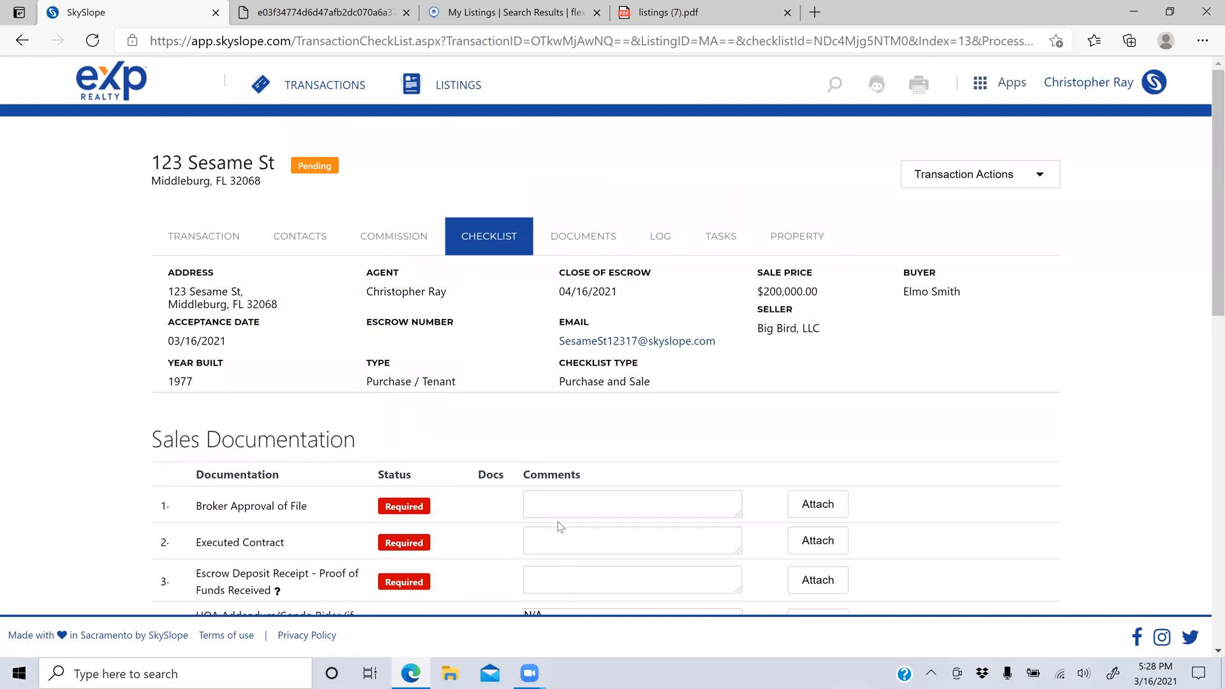
pyautogui.click(578, 248)
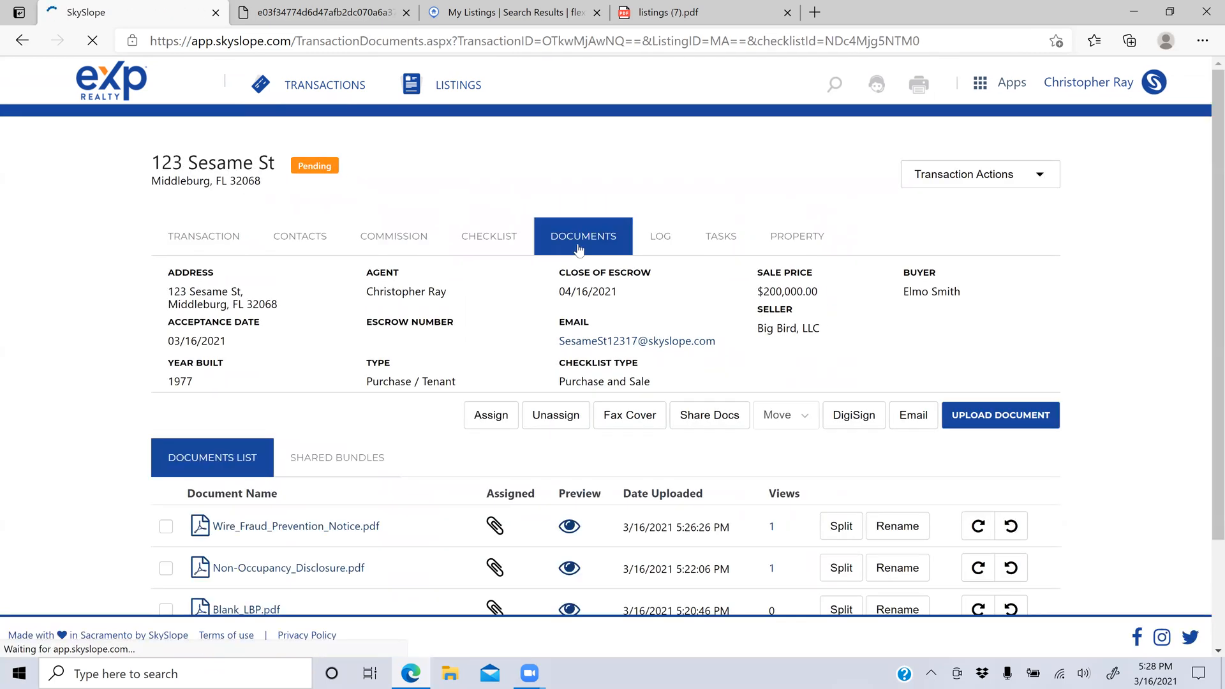
# Step: Browse the Documents, Log and Tasks tabs, then scroll through the 123 Sesame St Property tab
pyautogui.scroll(-3, 400, 448)
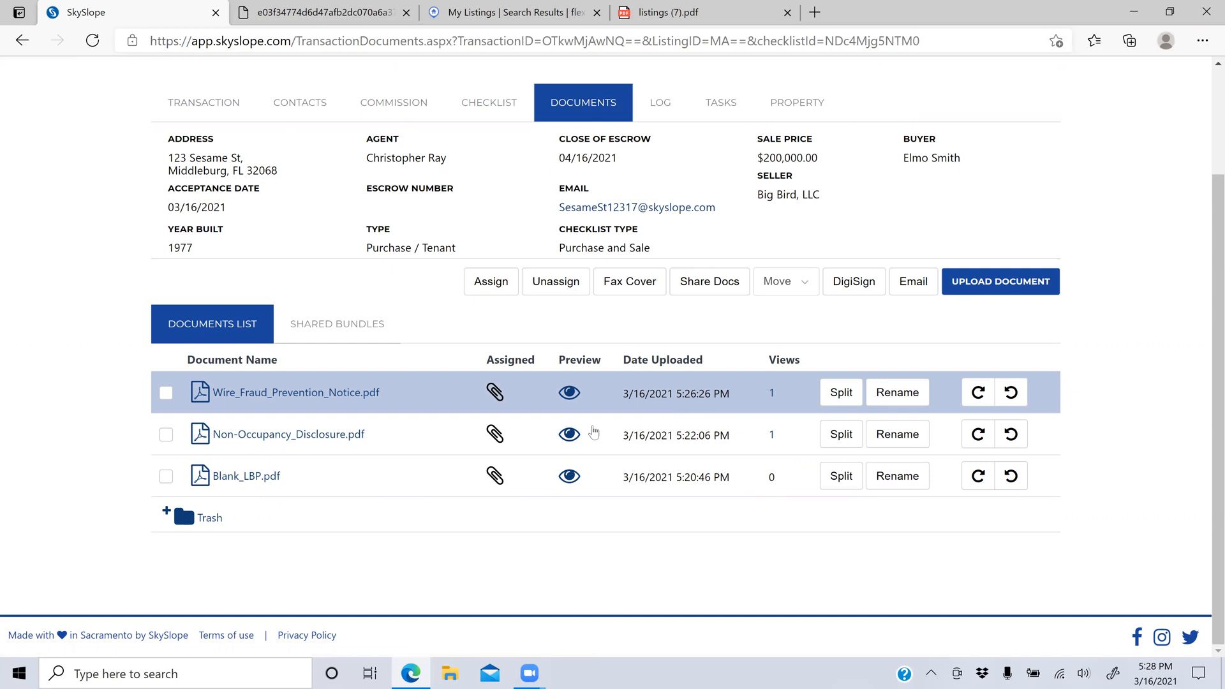
pyautogui.scroll(2, 719, 610)
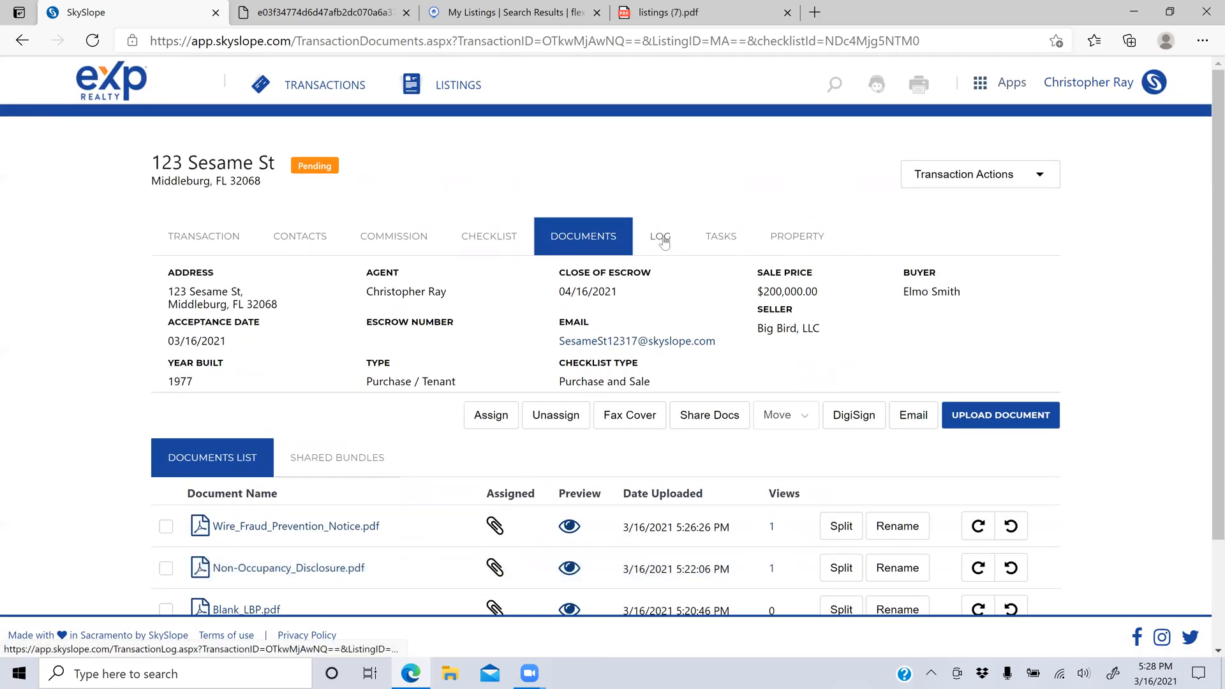
pyautogui.click(662, 239)
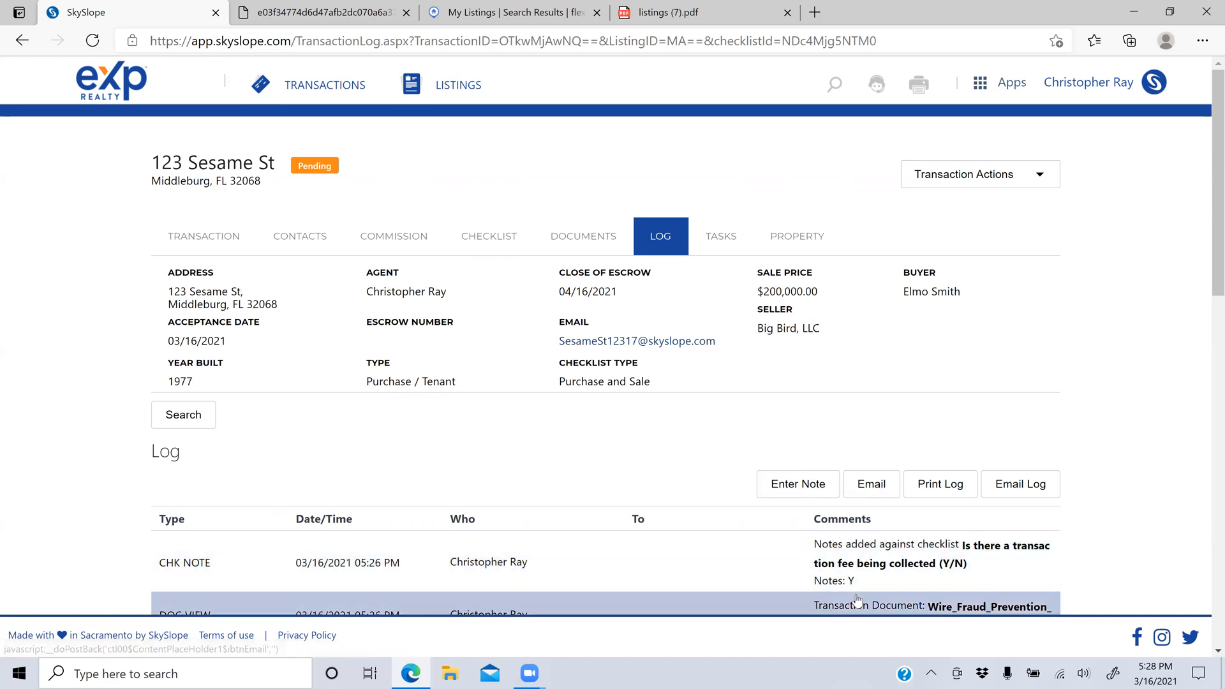
pyautogui.click(727, 237)
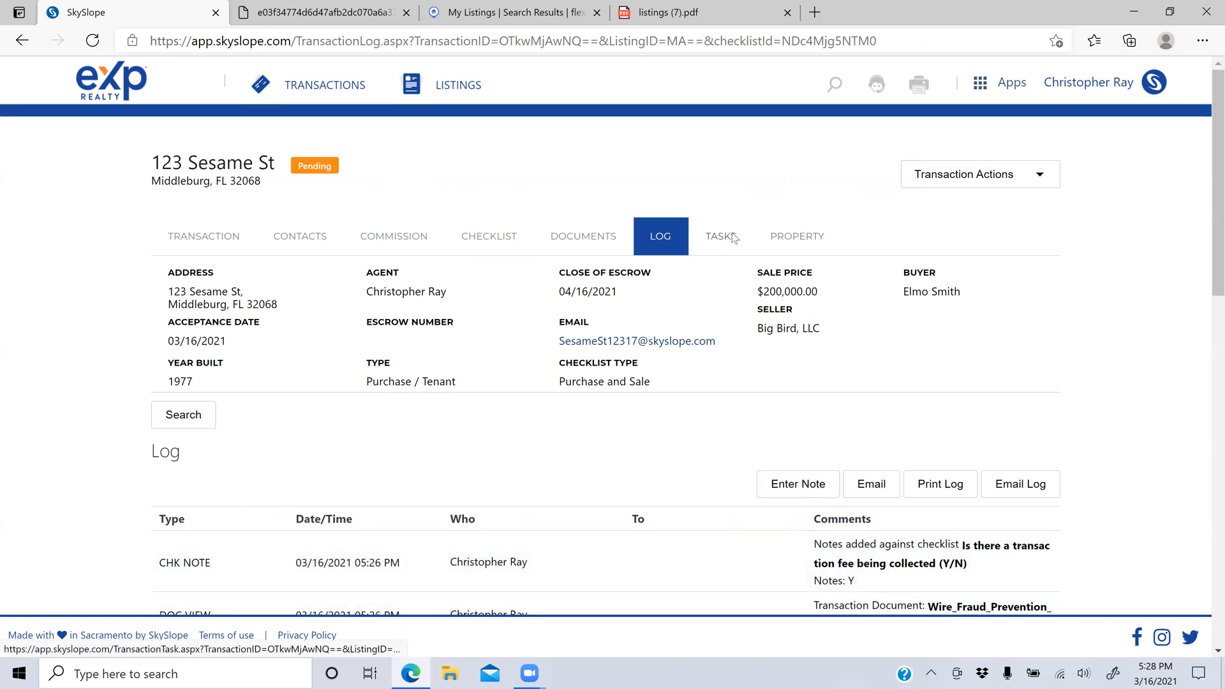
pyautogui.click(791, 242)
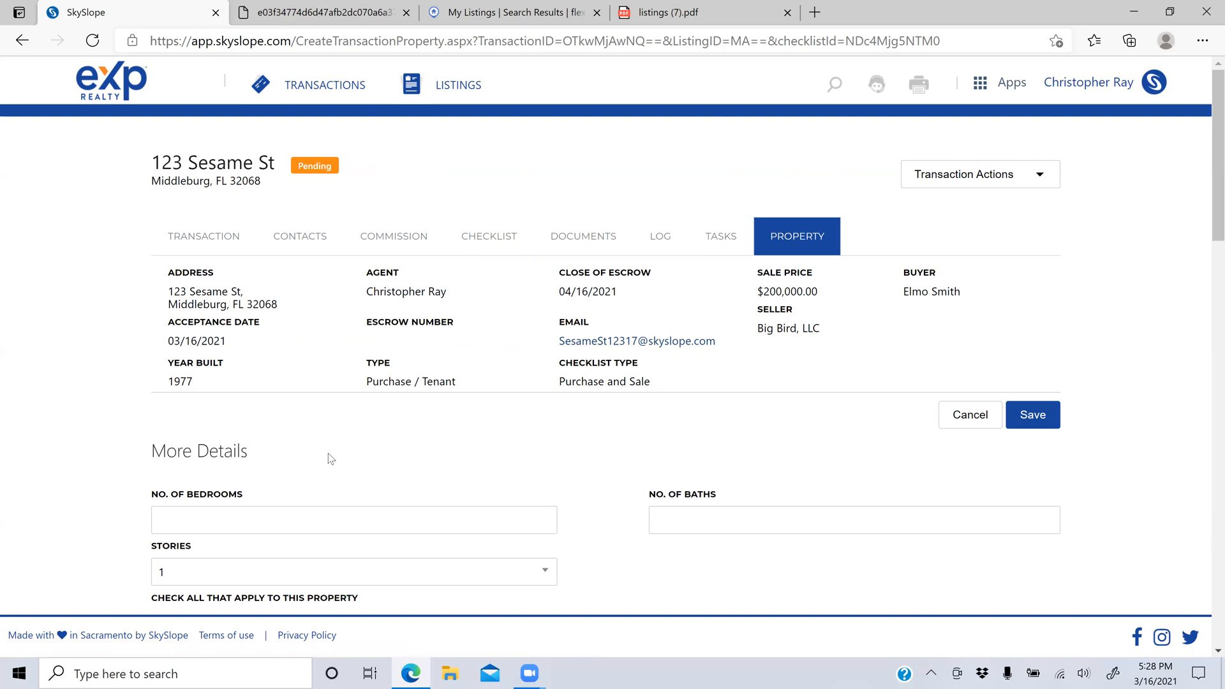
pyautogui.scroll(-6, 331, 458)
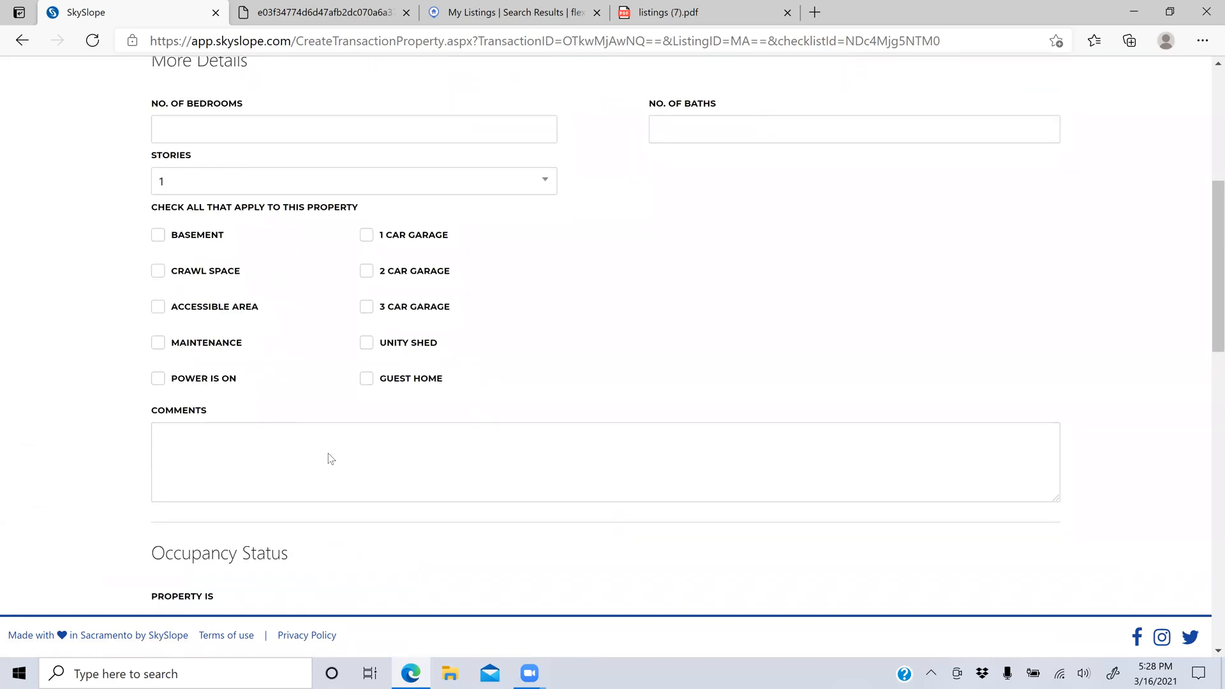
pyautogui.scroll(-6, 331, 458)
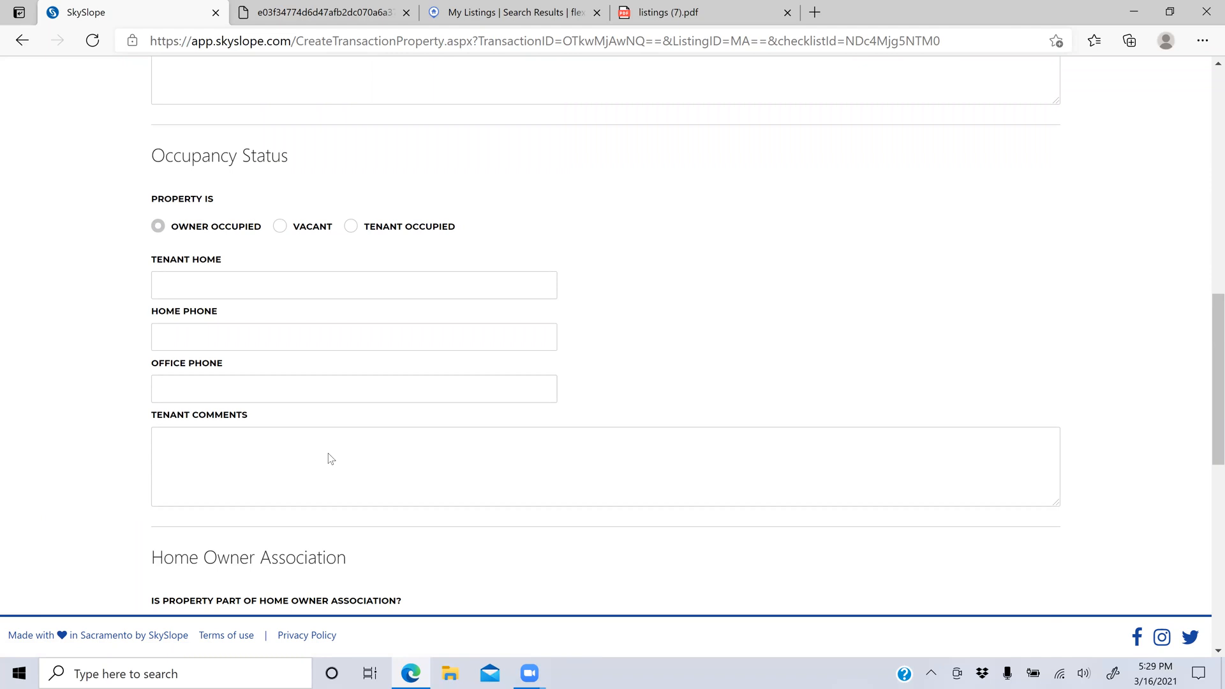
pyautogui.scroll(-3, 445, 365)
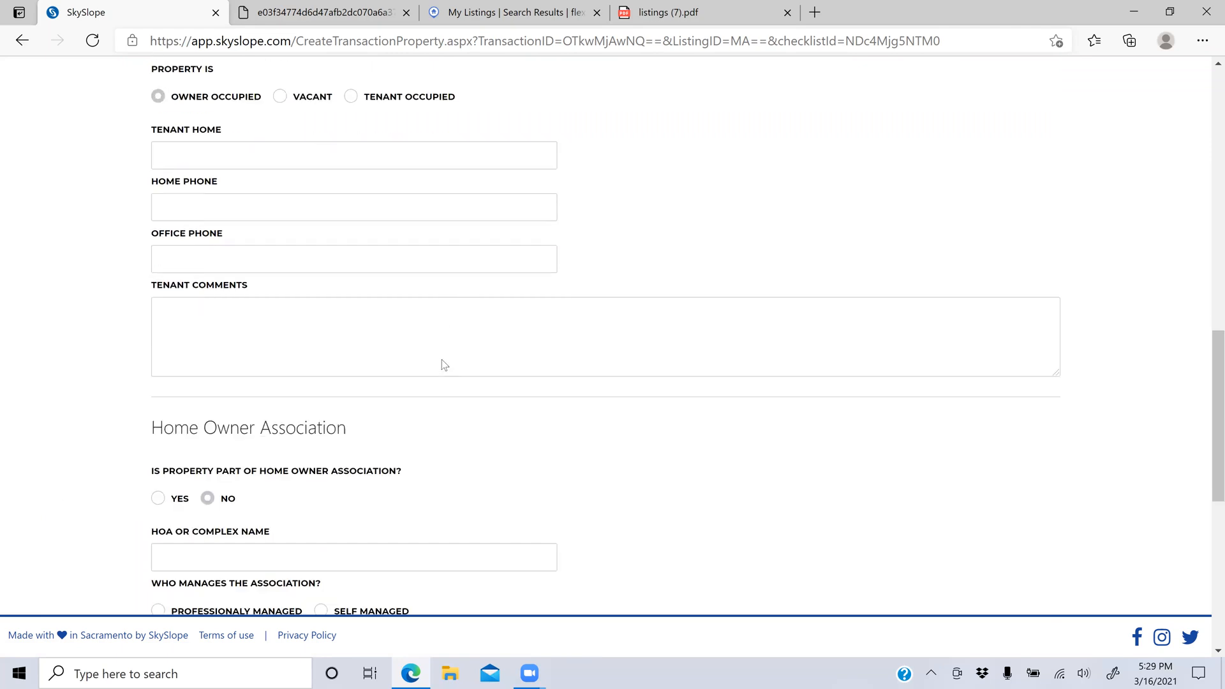
pyautogui.press('Home')
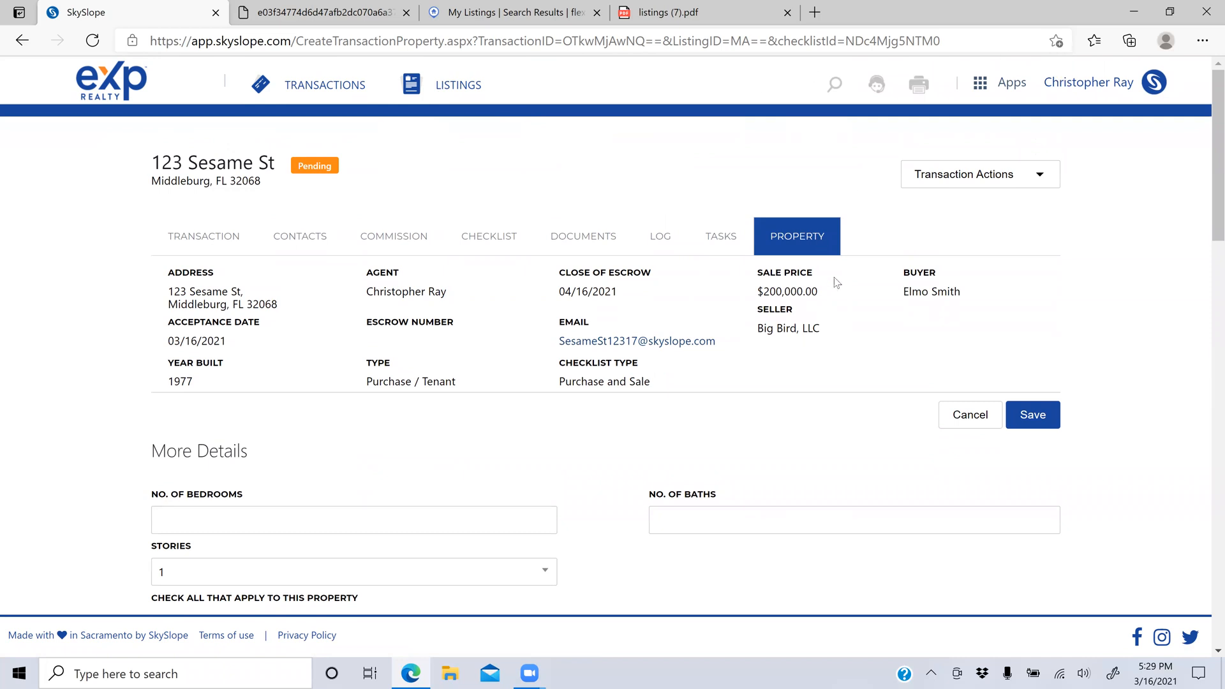
# Step: Switch to DigiSign, review draft and sent envelopes, and start a new envelope
pyautogui.click(999, 89)
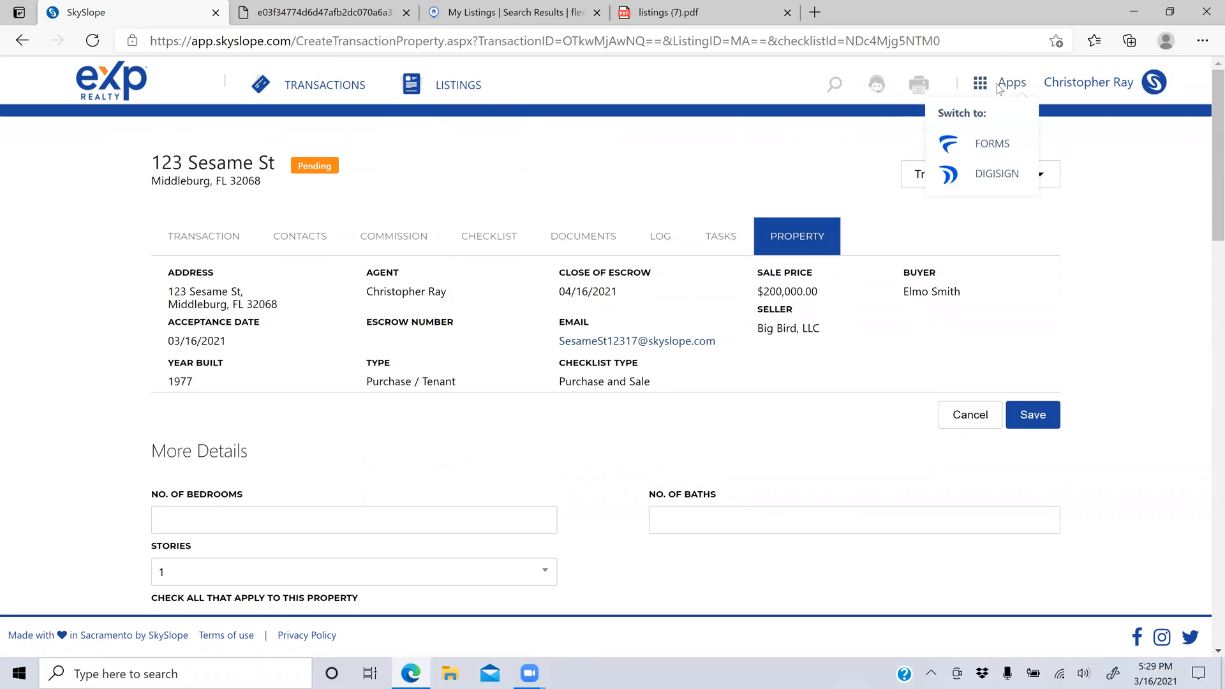
pyautogui.click(987, 172)
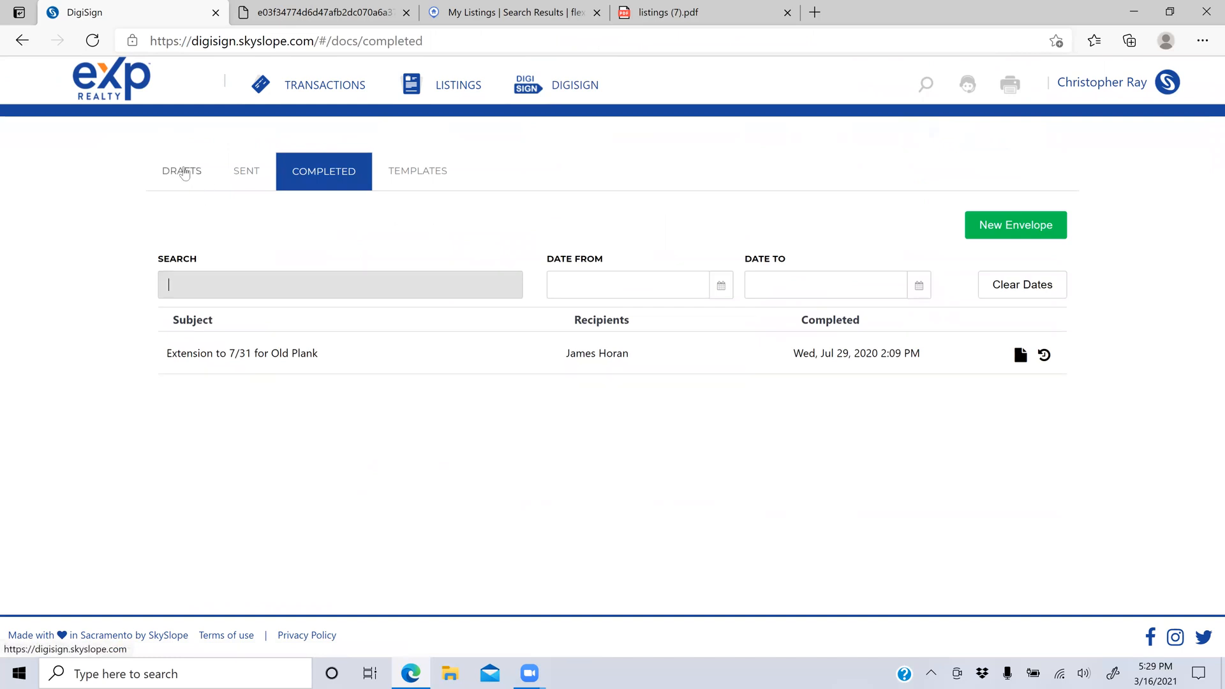
pyautogui.click(184, 172)
pyautogui.click(232, 171)
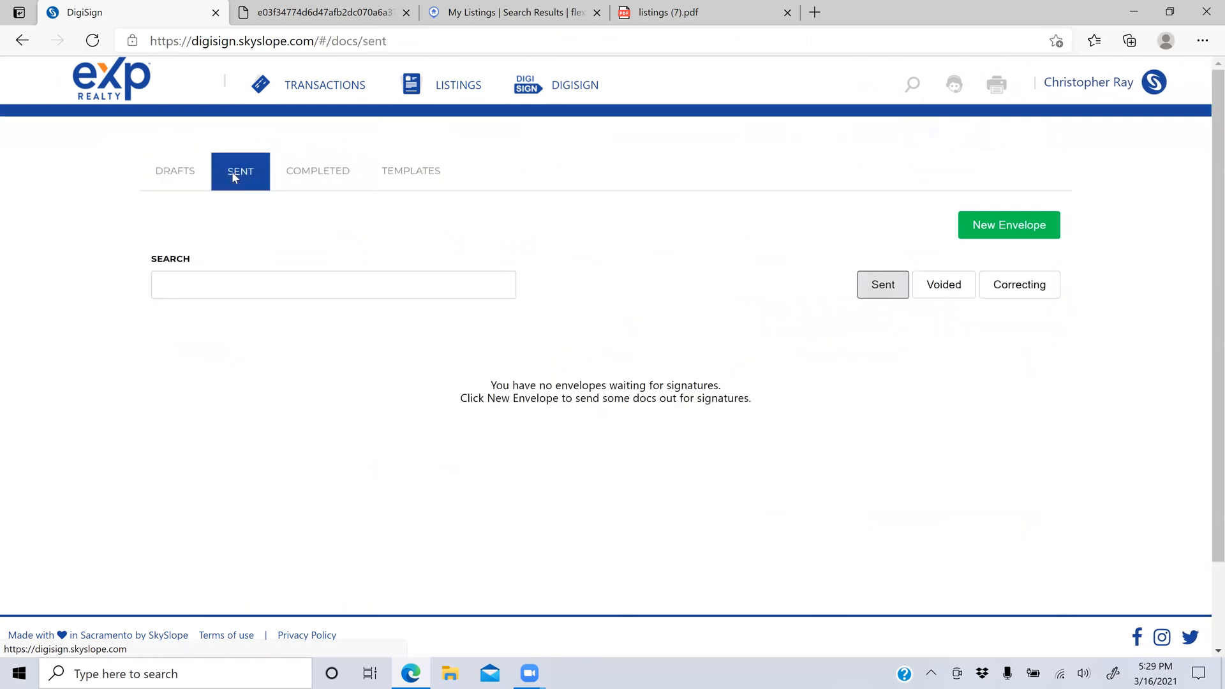
pyautogui.click(1038, 229)
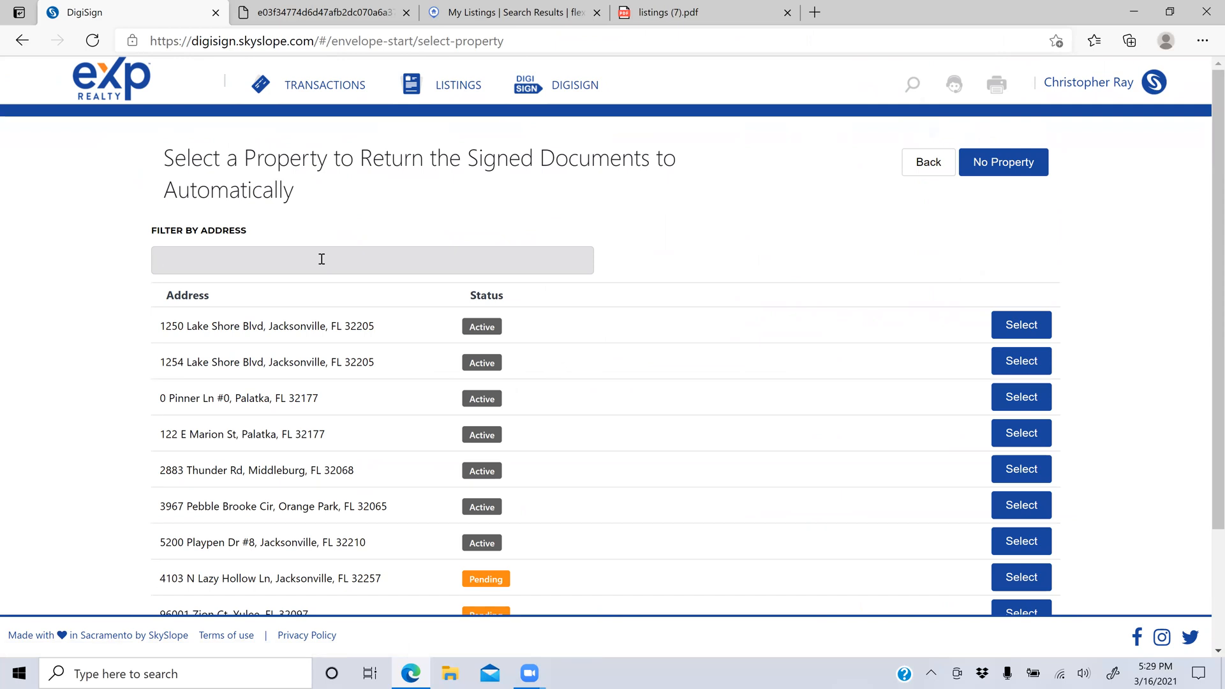
# Step: Filter properties by '123' and select 123 Sesame St, Middleburg
pyautogui.write('123')
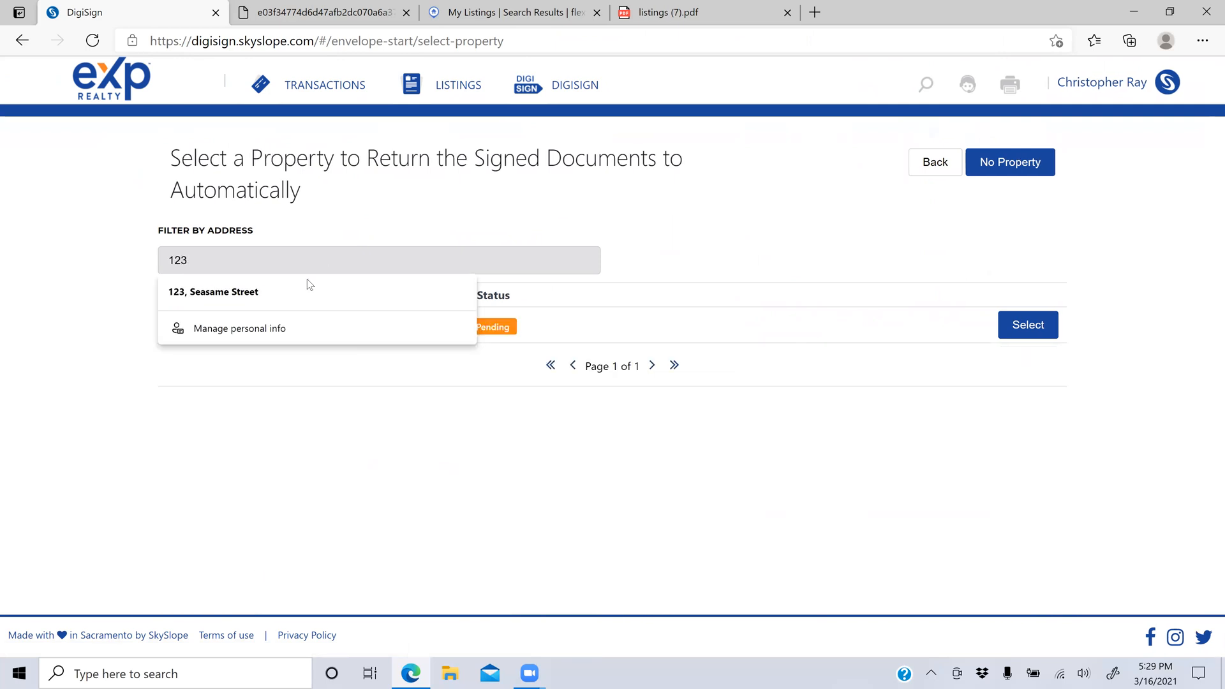
pyautogui.press('Escape')
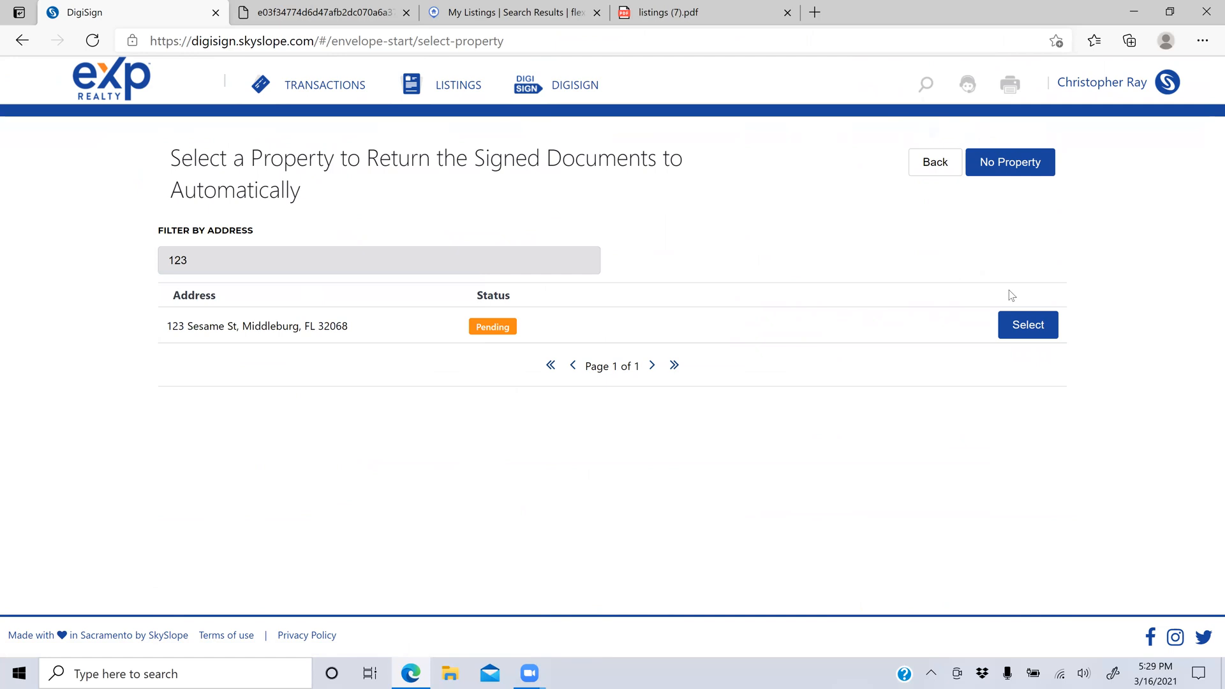
pyautogui.click(1031, 334)
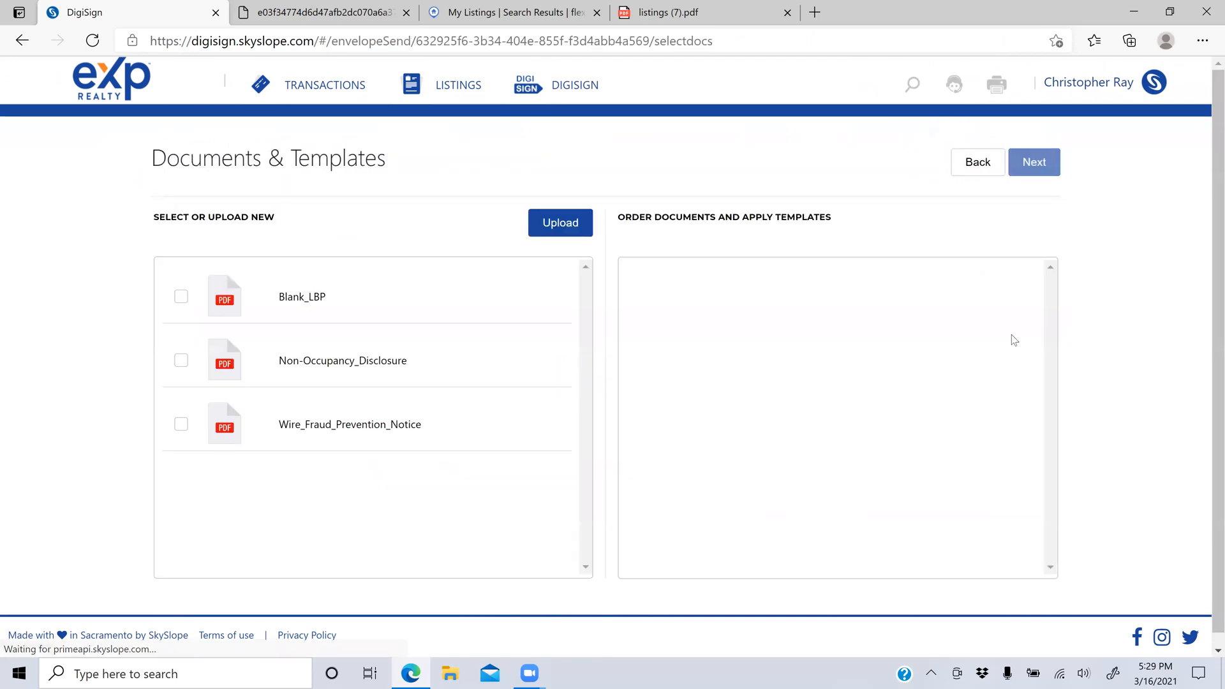
# Step: Include only the Wire_Fraud_Prevention_Notice document, deselecting Blank_LBP and Non-Occupancy_Disclosure
pyautogui.click(313, 303)
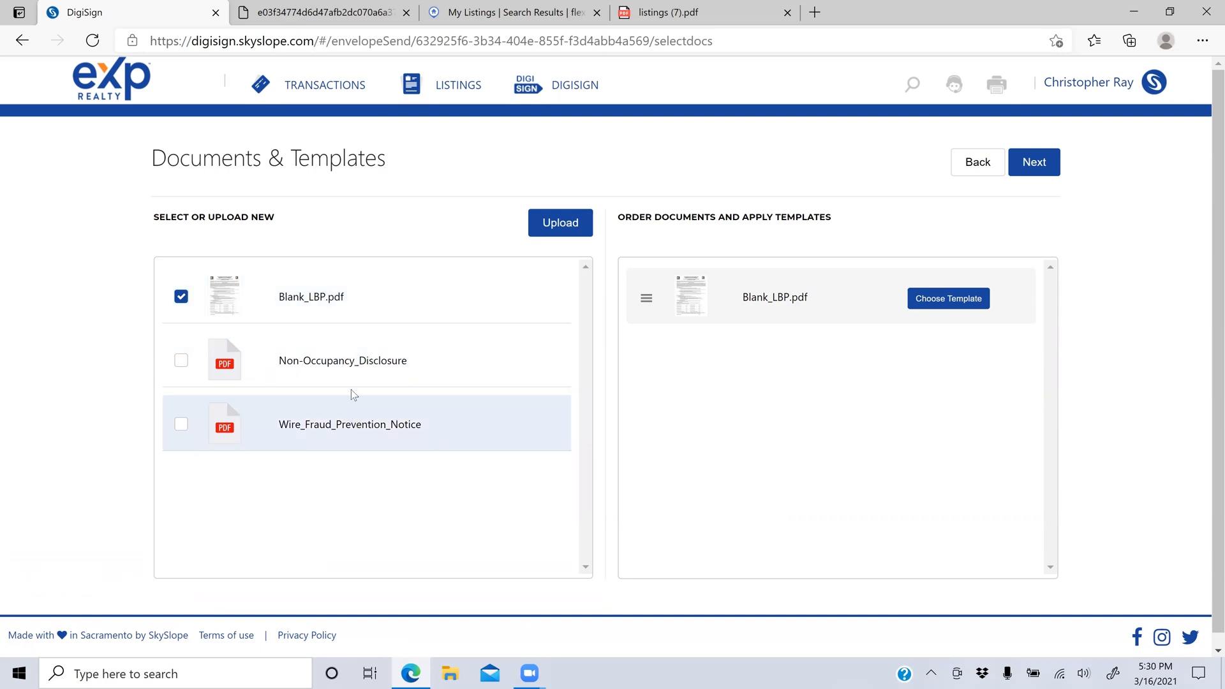
pyautogui.click(351, 371)
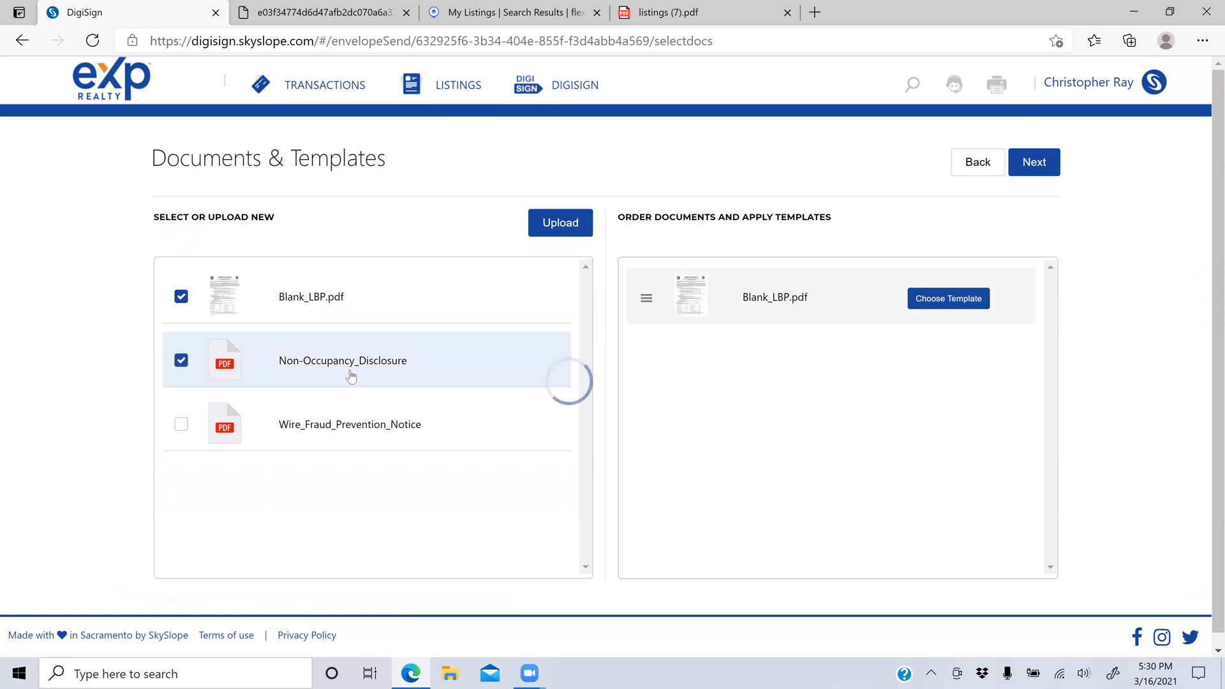
pyautogui.click(216, 373)
pyautogui.click(223, 305)
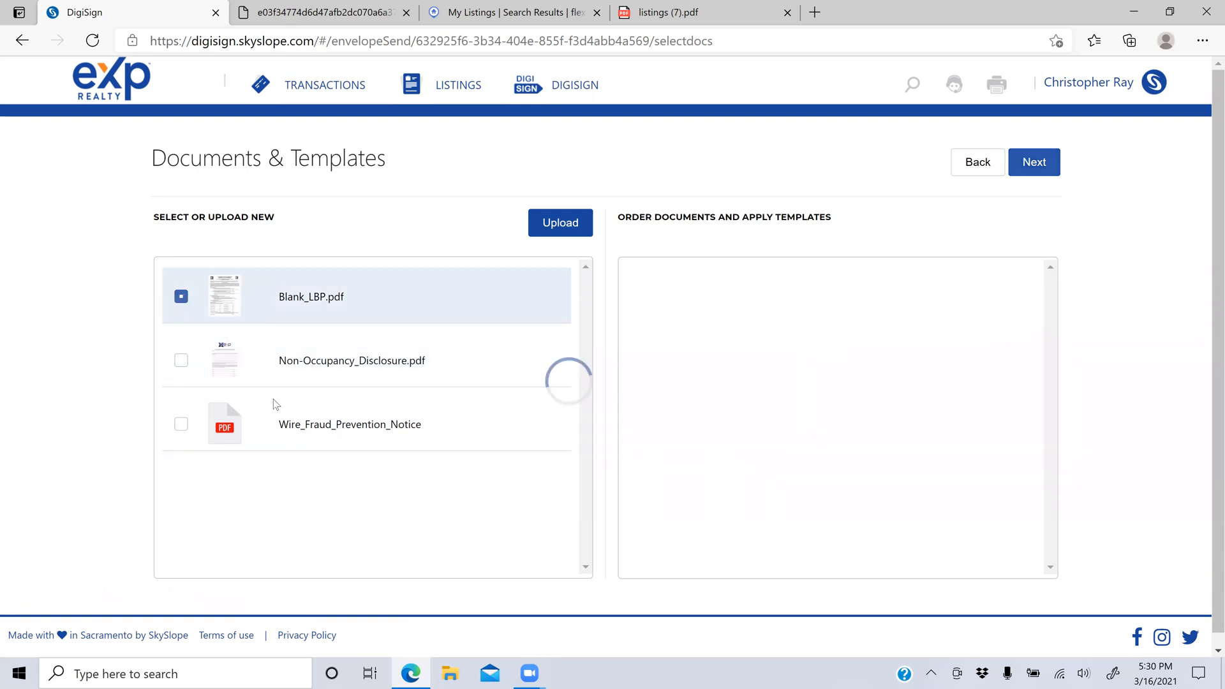
pyautogui.click(388, 439)
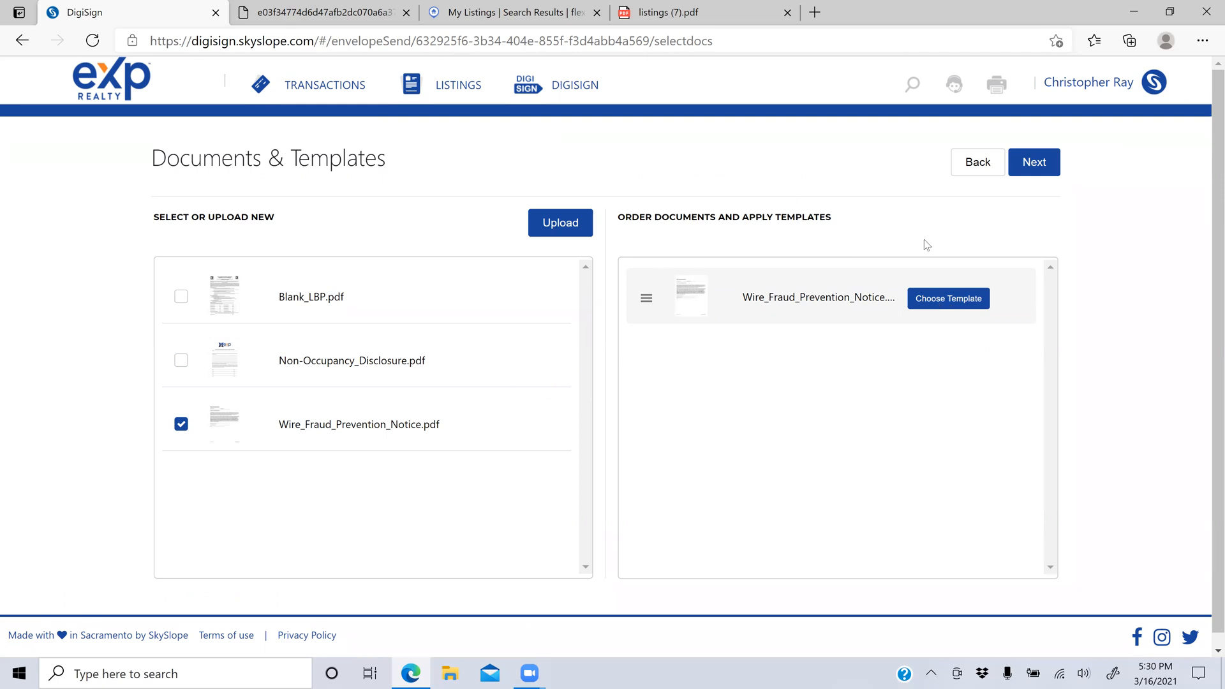
# Step: Apply the Wire Fraud Notice template and advance to Recipients & Signing Order
pyautogui.click(940, 299)
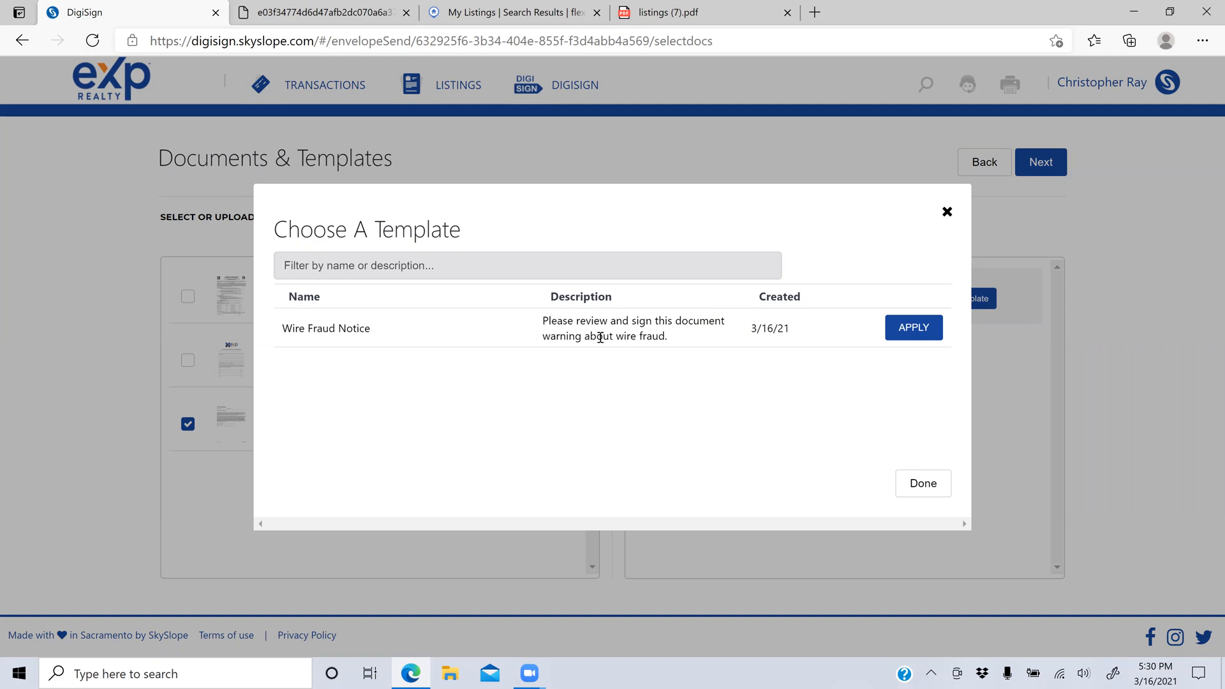
pyautogui.click(898, 333)
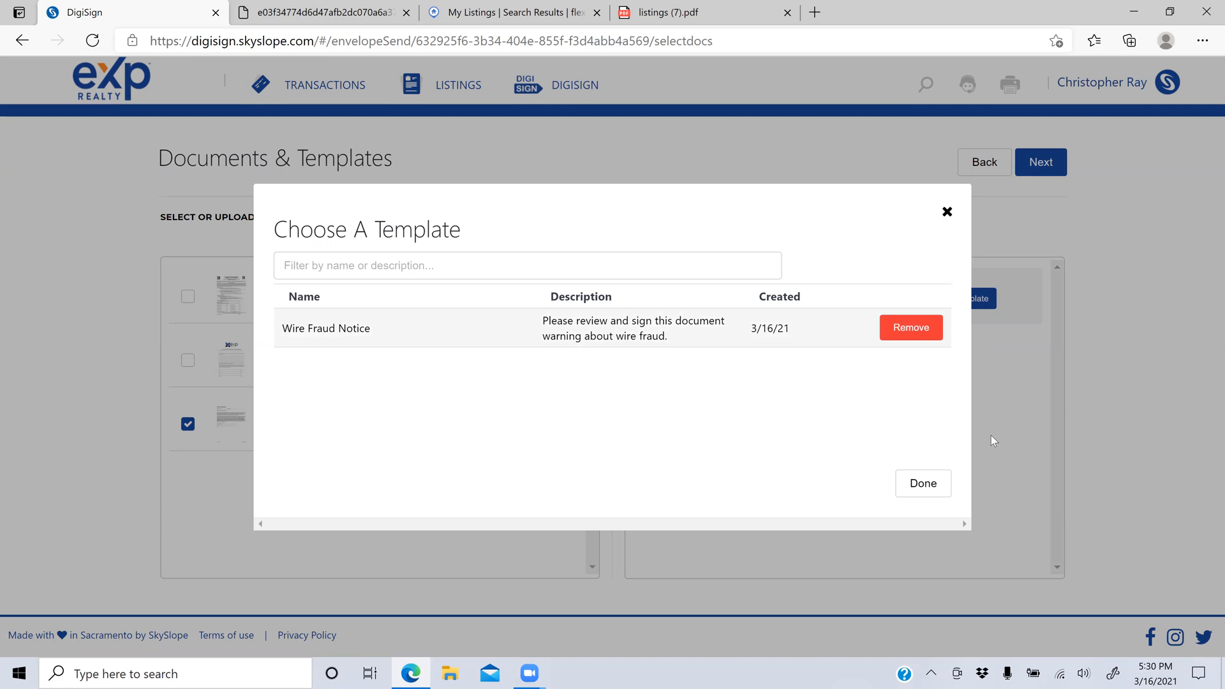
pyautogui.click(930, 480)
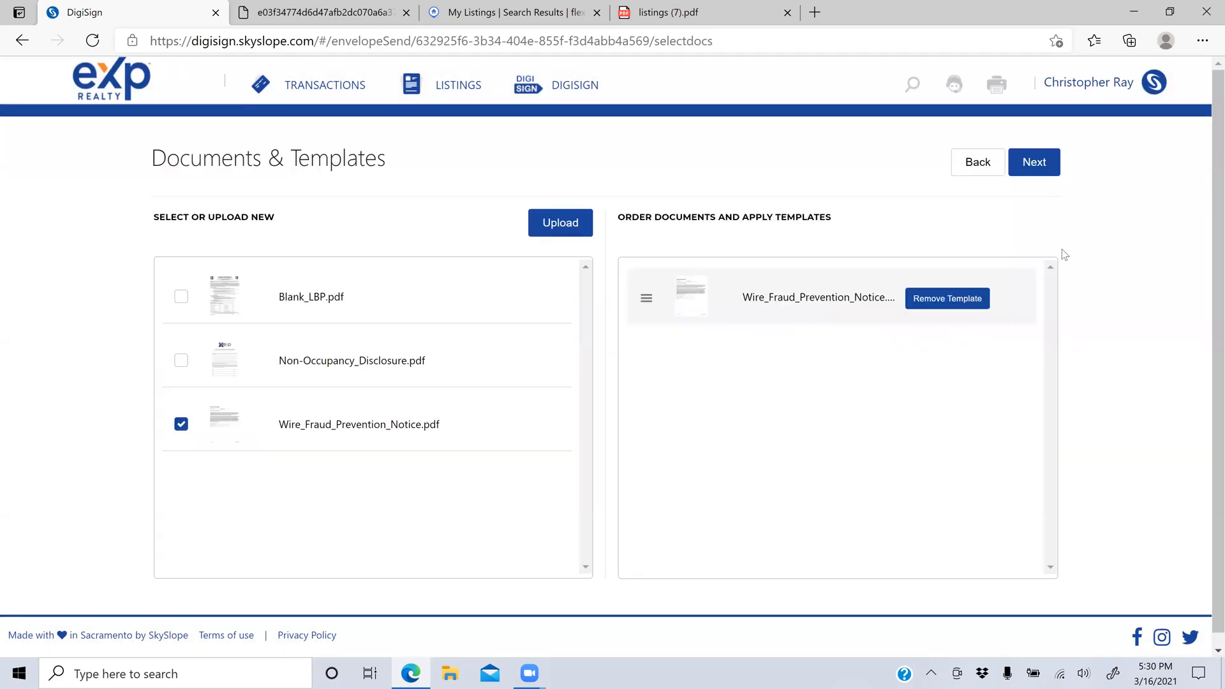
pyautogui.click(1038, 161)
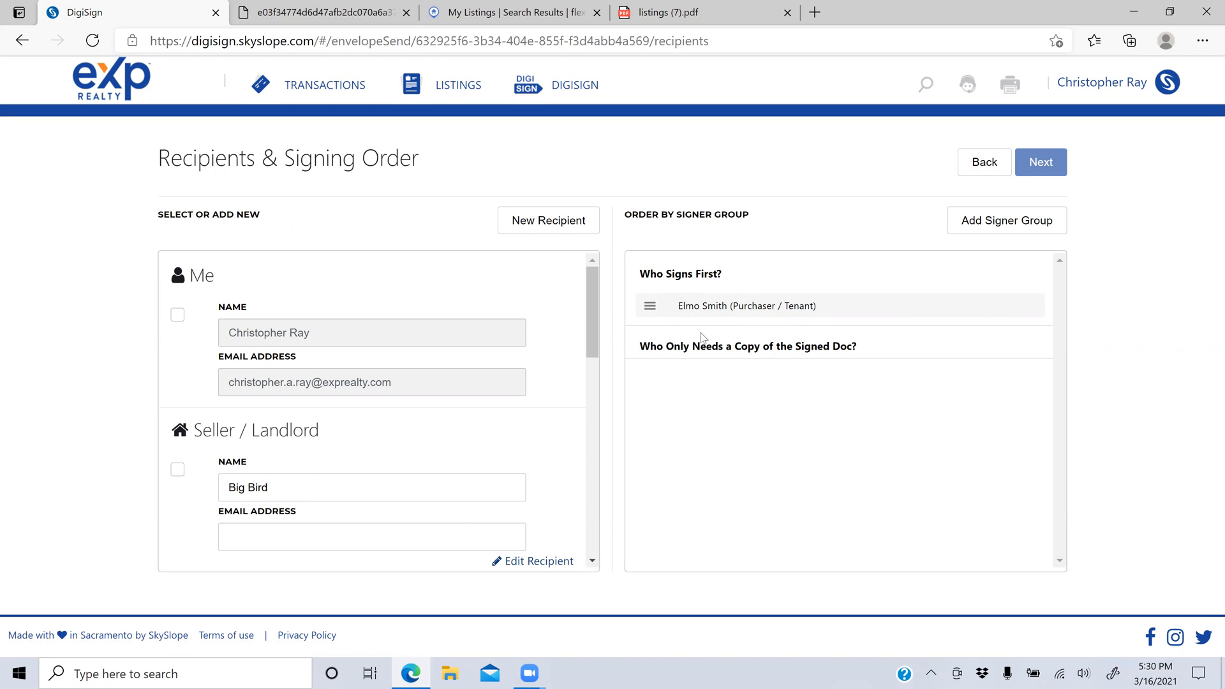
# Step: Enter the seller's e-mail address in the Seller / Landlord email field
pyautogui.click(333, 536)
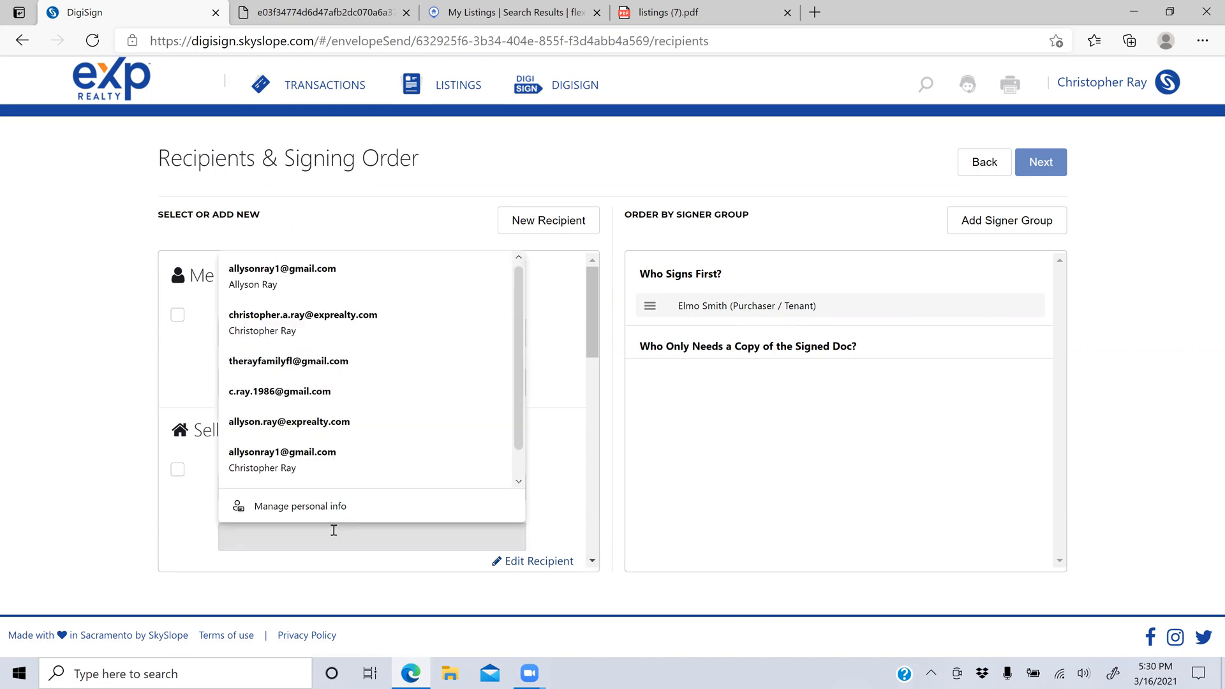
pyautogui.click(168, 547)
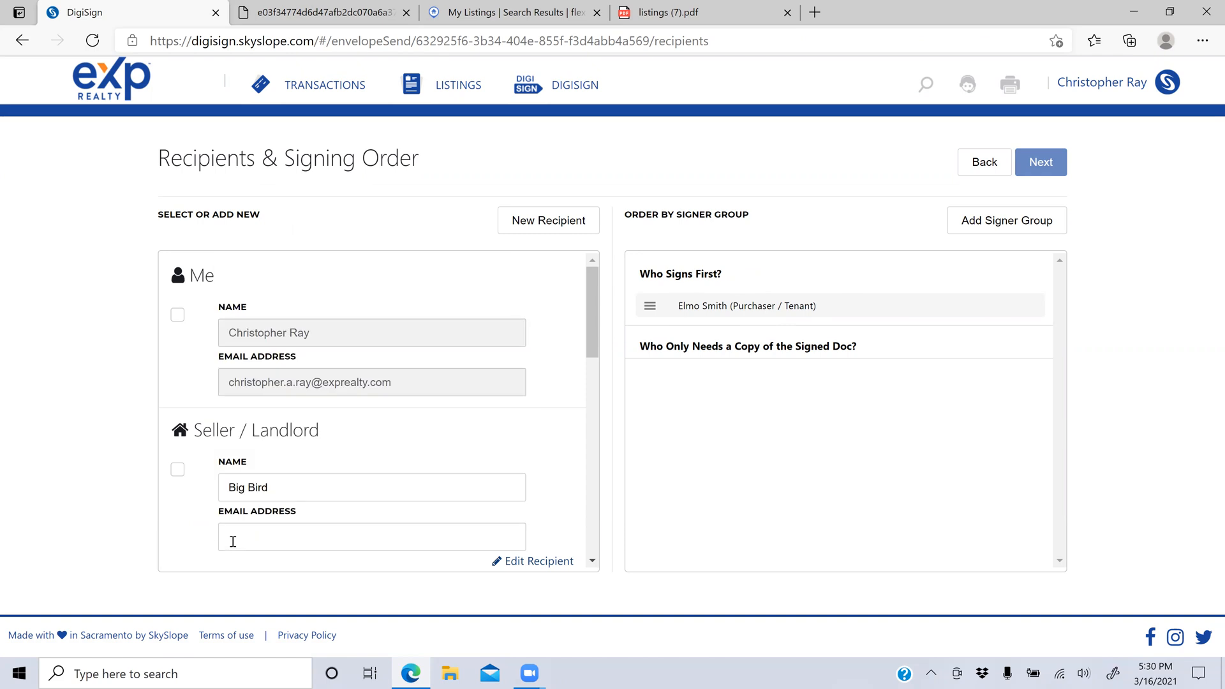
pyautogui.click(233, 541)
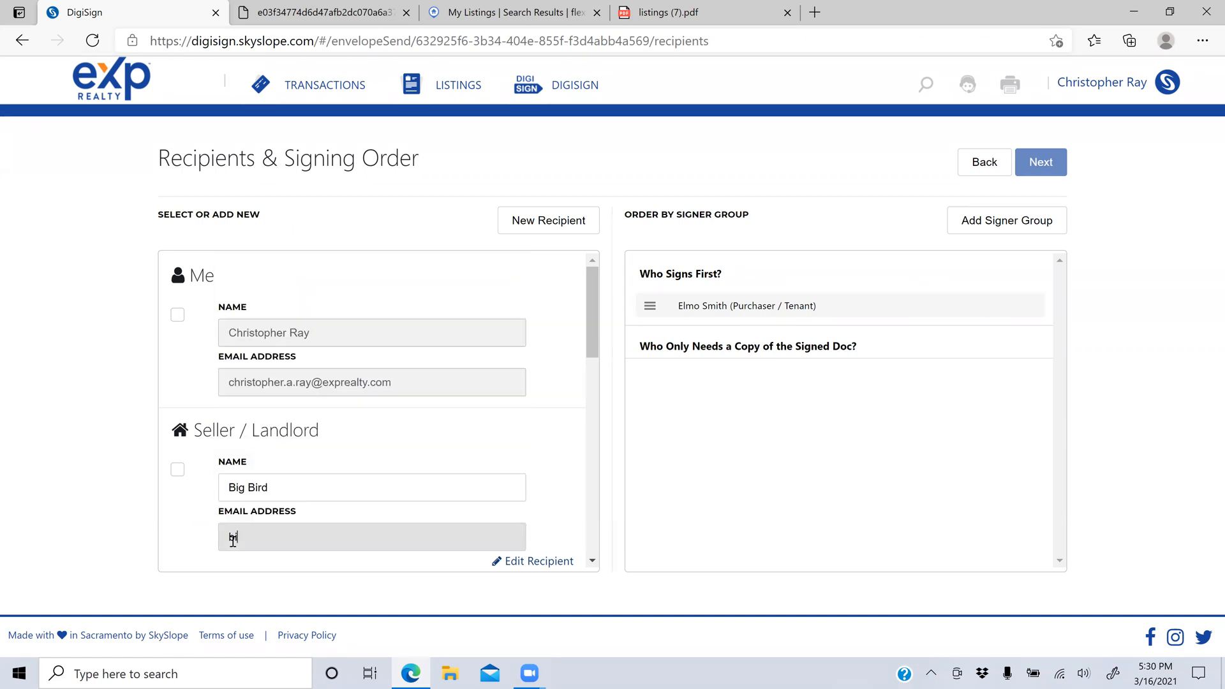
pyautogui.click(1051, 165)
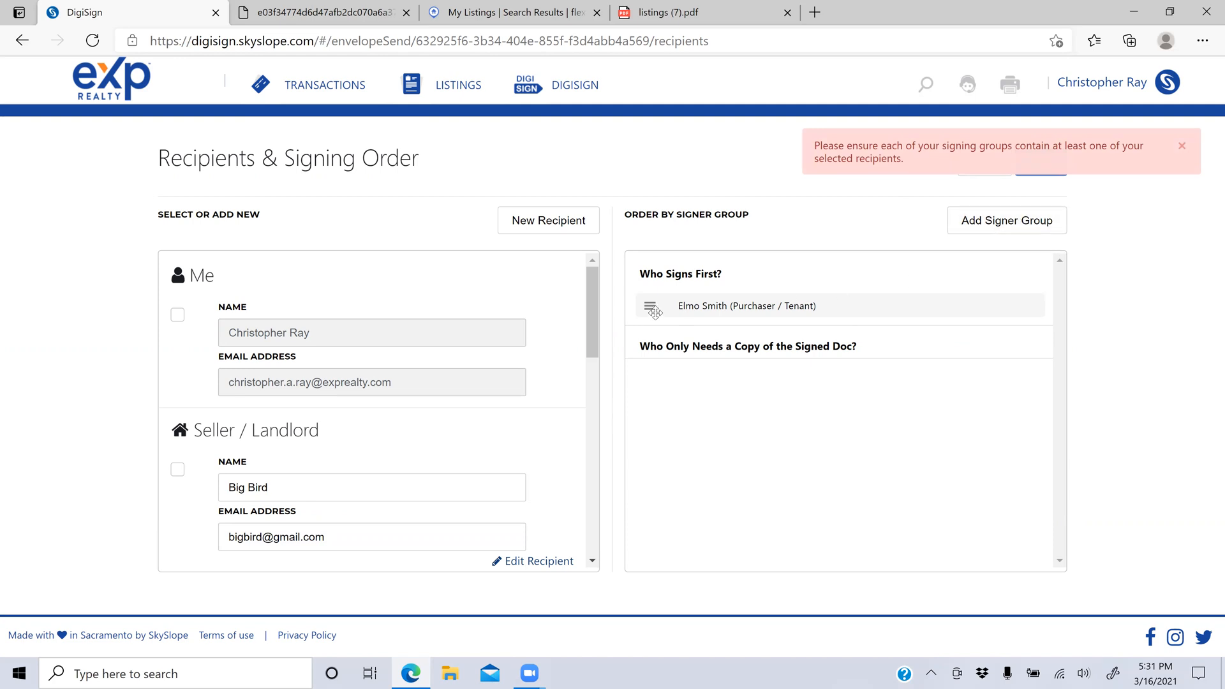
# Step: Add the seller as a signer after the purchaser, then return to the transactions list
pyautogui.click(176, 472)
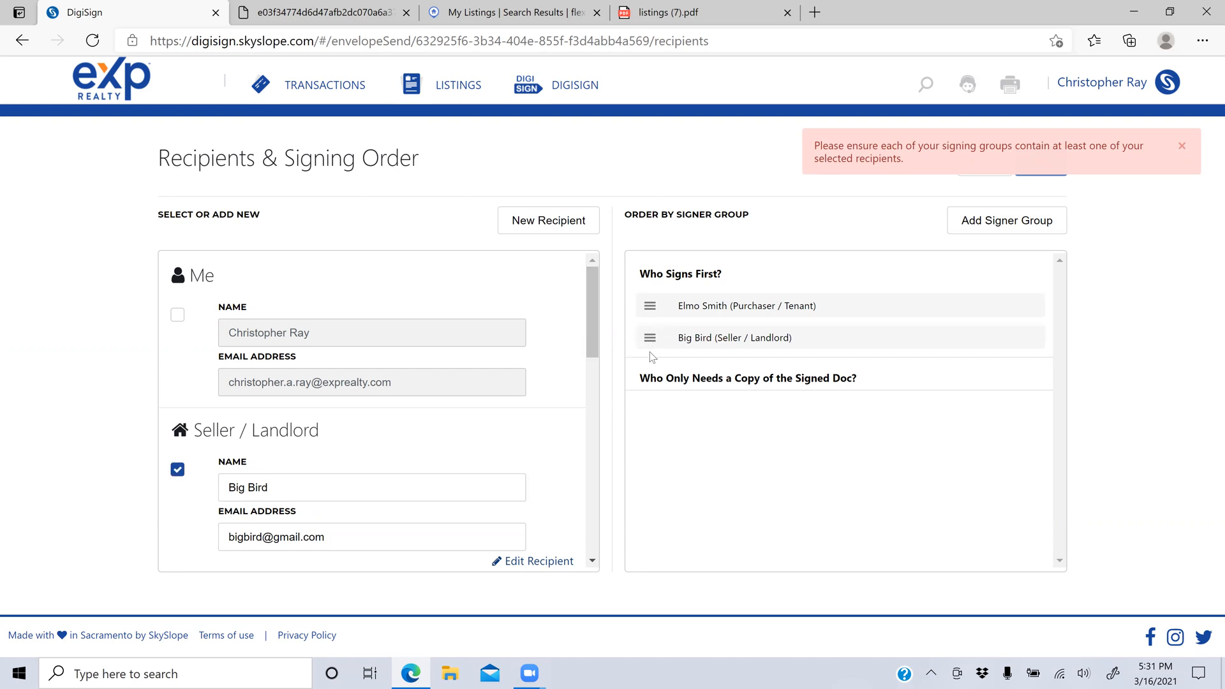
pyautogui.moveTo(592, 344); pyautogui.dragTo(591, 416)
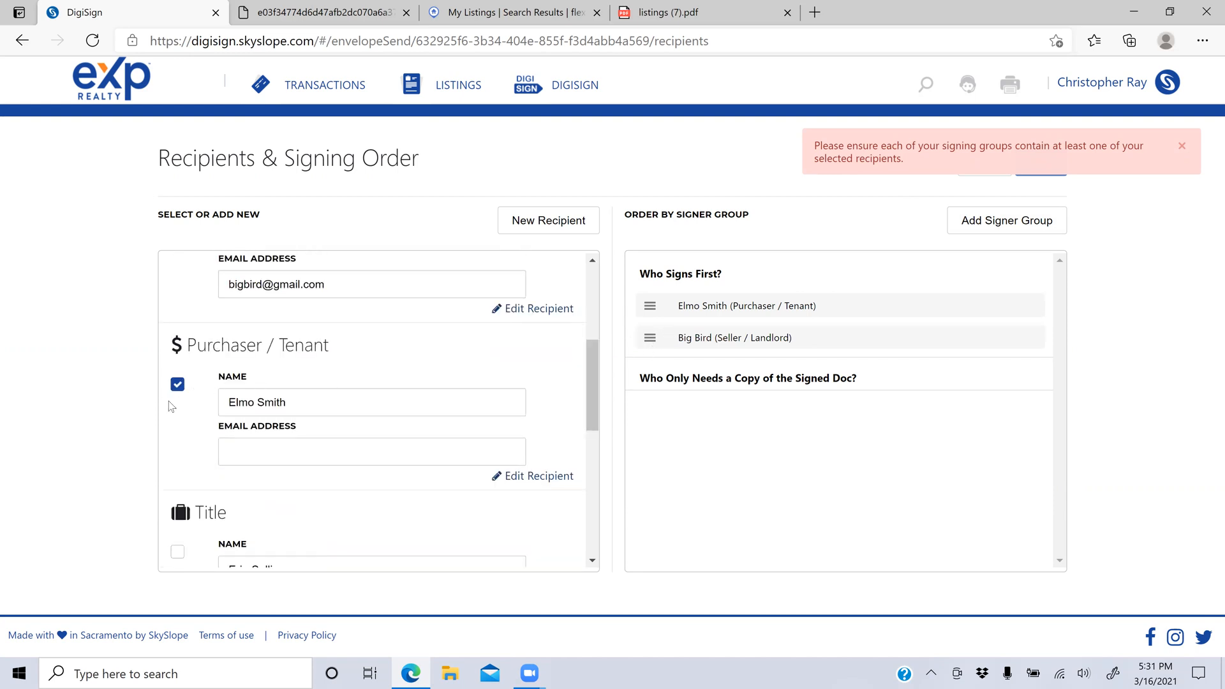
pyautogui.moveTo(592, 354); pyautogui.dragTo(580, 491)
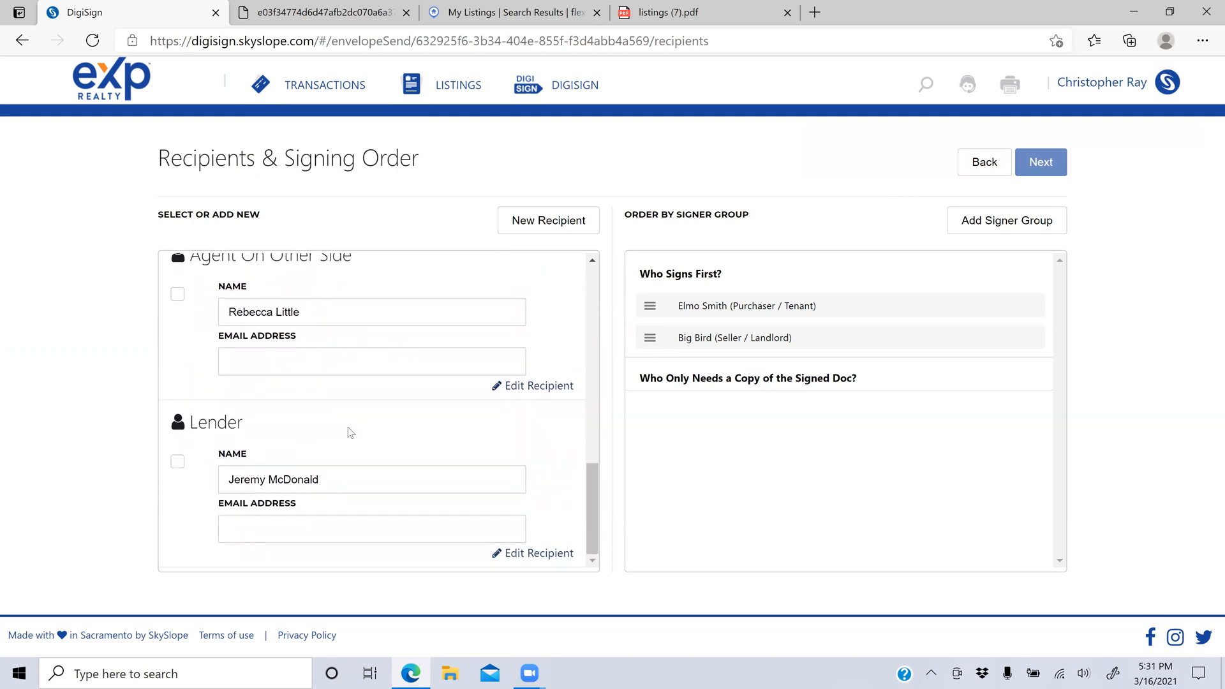
pyautogui.moveTo(590, 511); pyautogui.dragTo(598, 221)
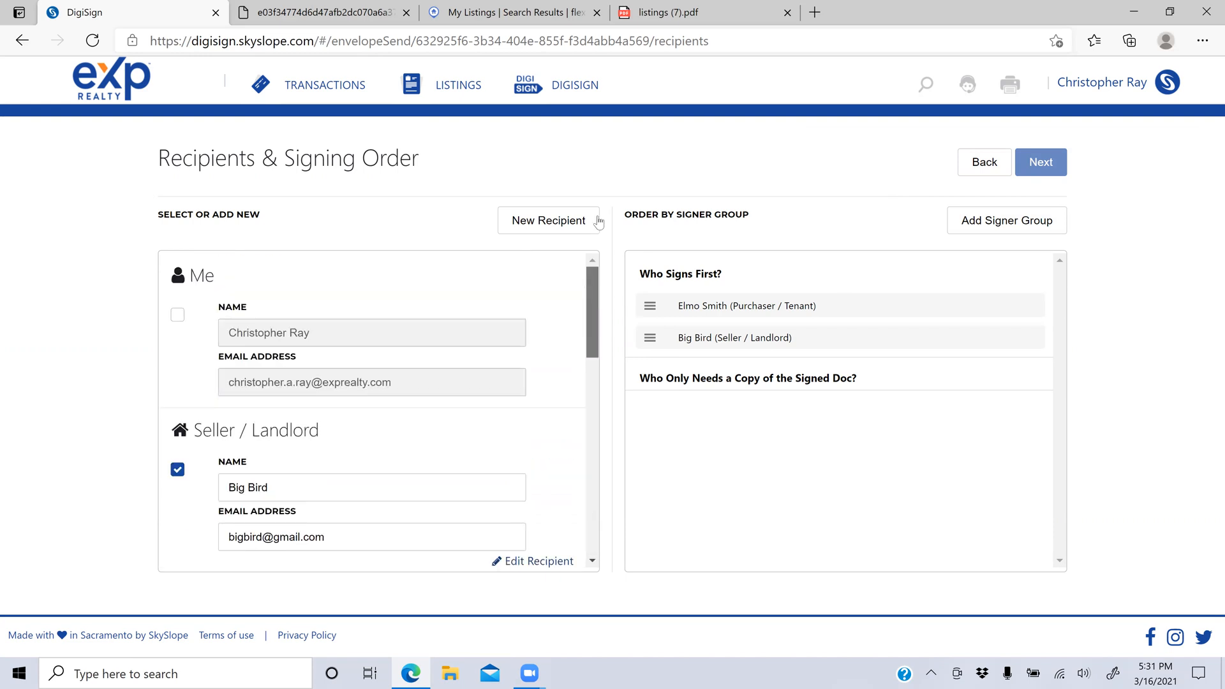
pyautogui.click(1044, 171)
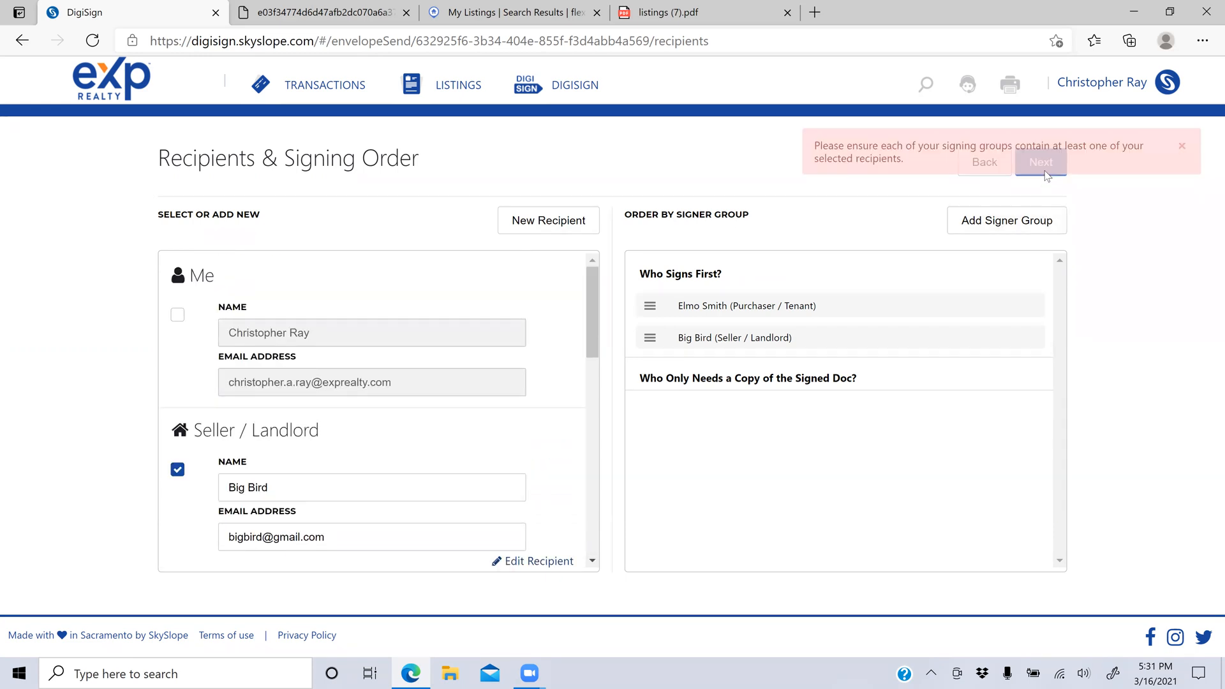
pyautogui.click(348, 91)
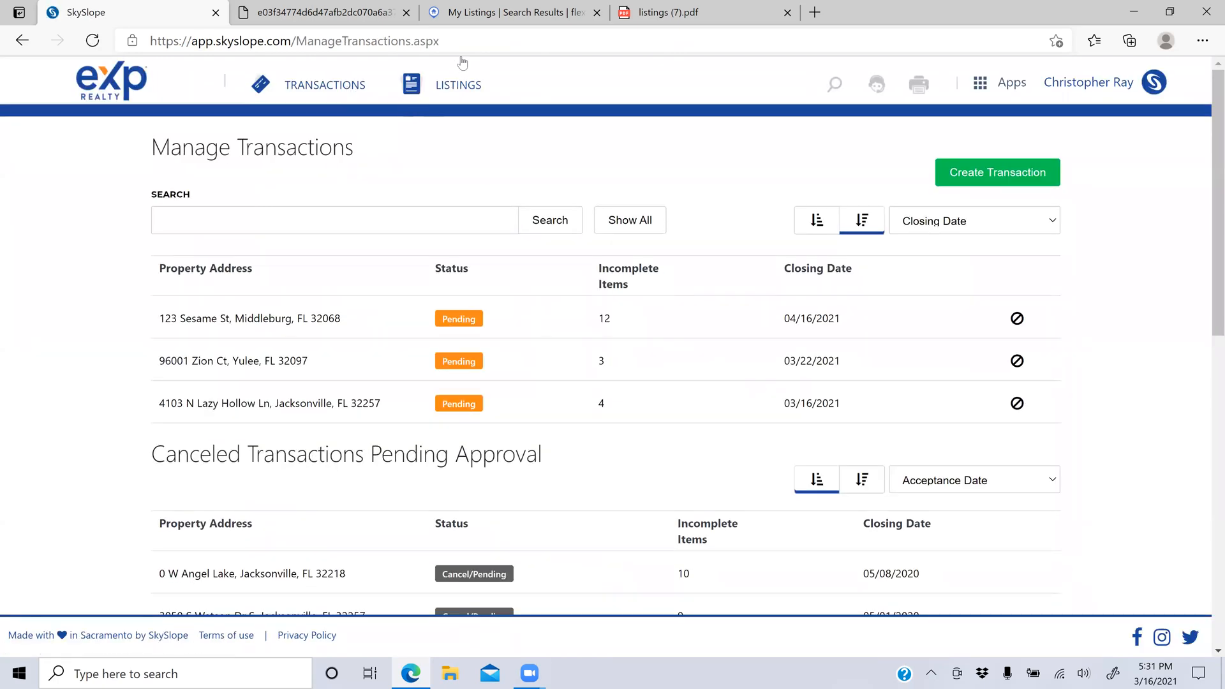
# Step: Go to the eXp home page and start a new listing with Create Listing
pyautogui.click(132, 87)
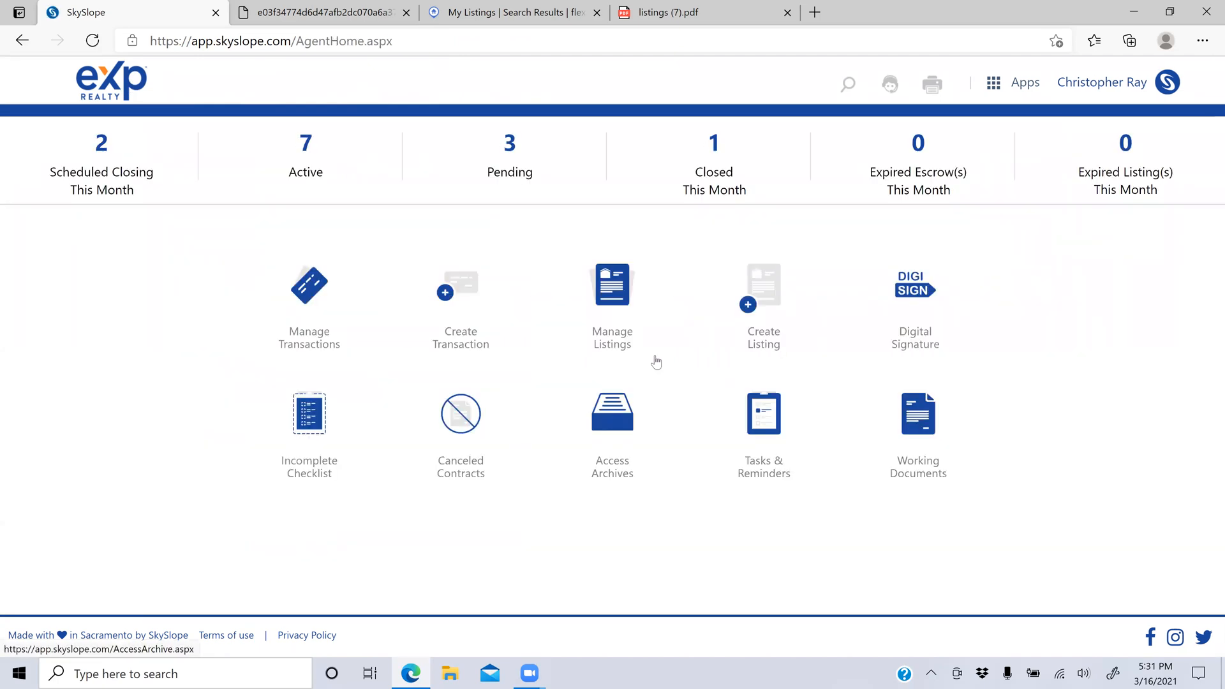
pyautogui.click(771, 294)
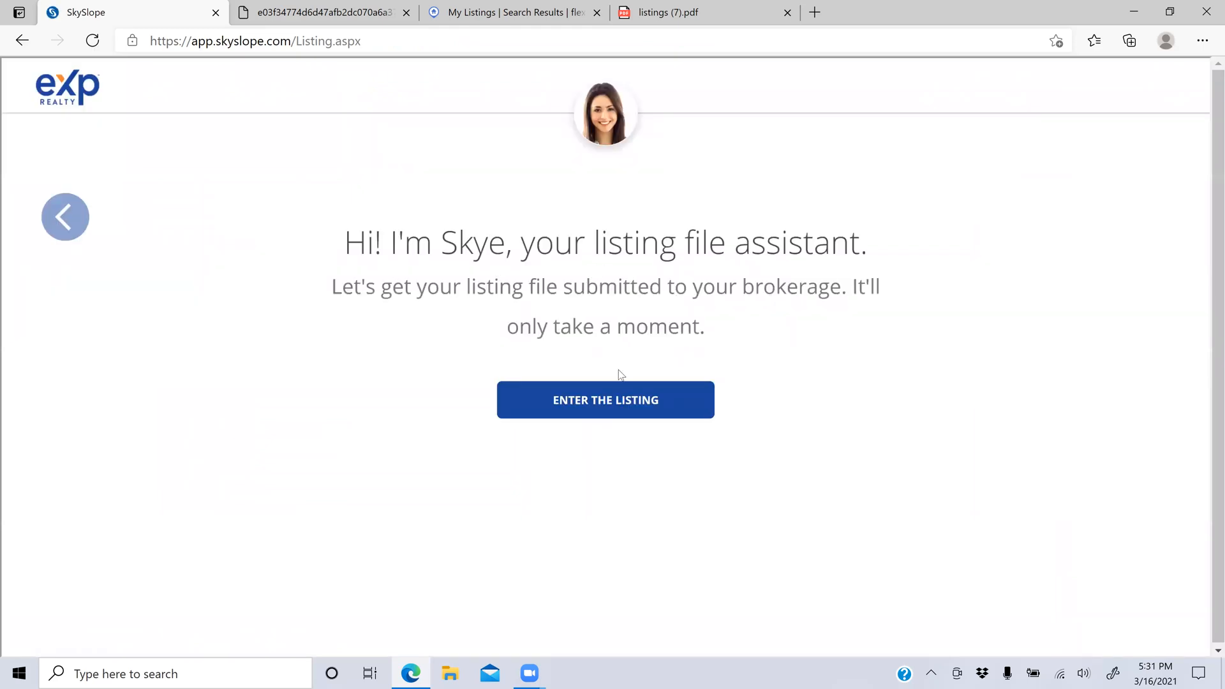
pyautogui.click(608, 397)
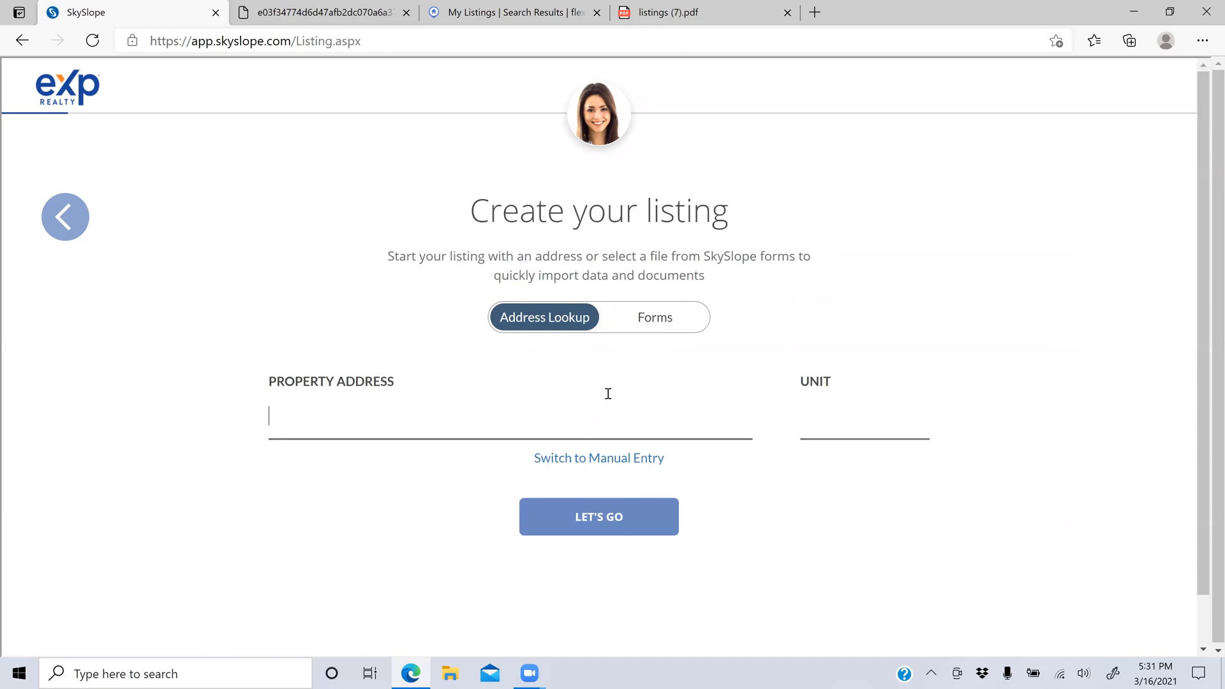
# Step: Enter 321 Sesame Street, Middleburg, FL as the address and choose Listing Agreement
pyautogui.write('321')
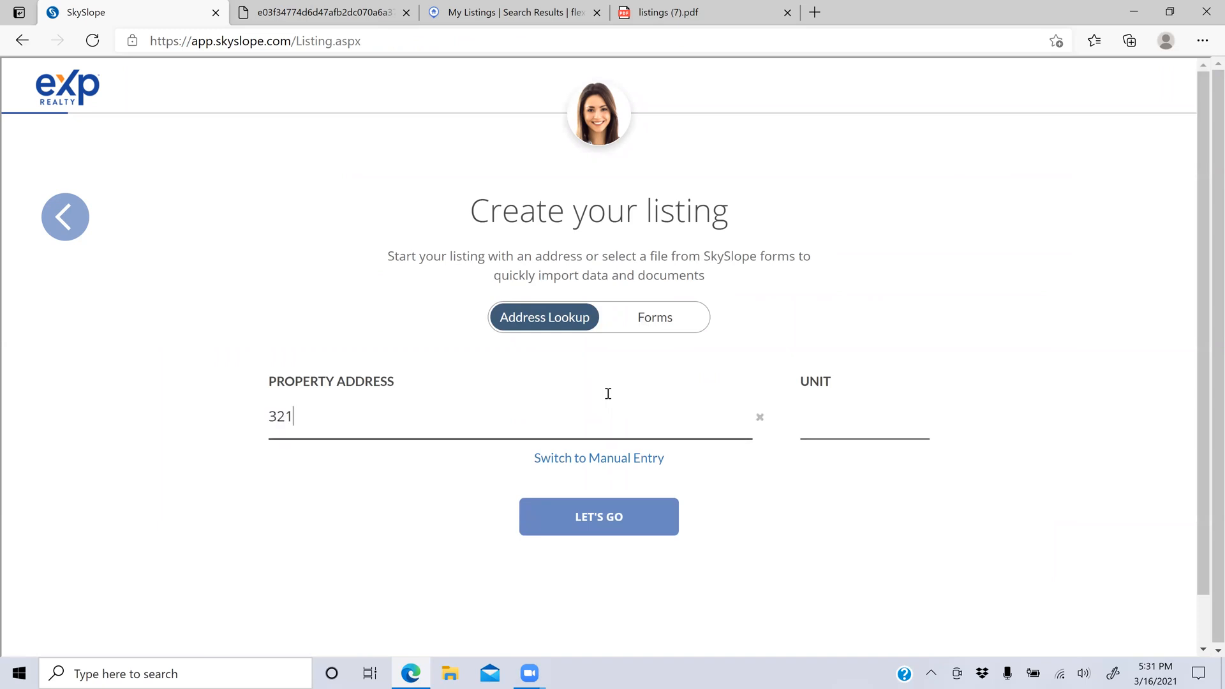
pyautogui.write(' Seseame')
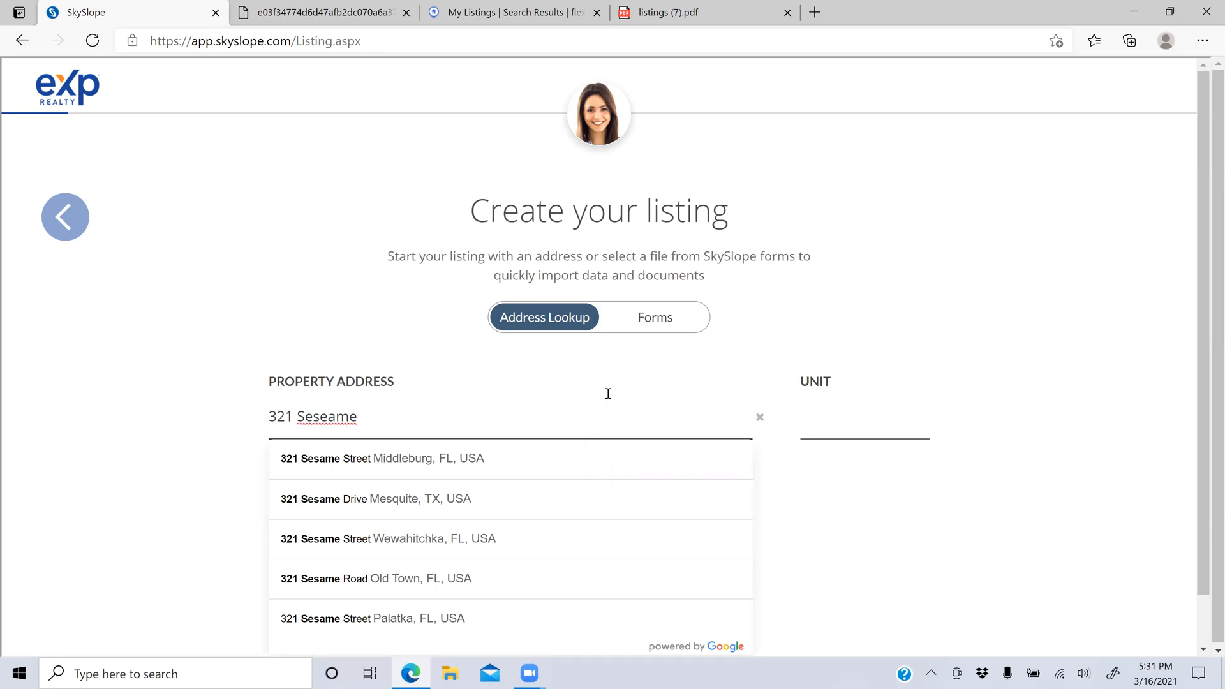
pyautogui.click(451, 454)
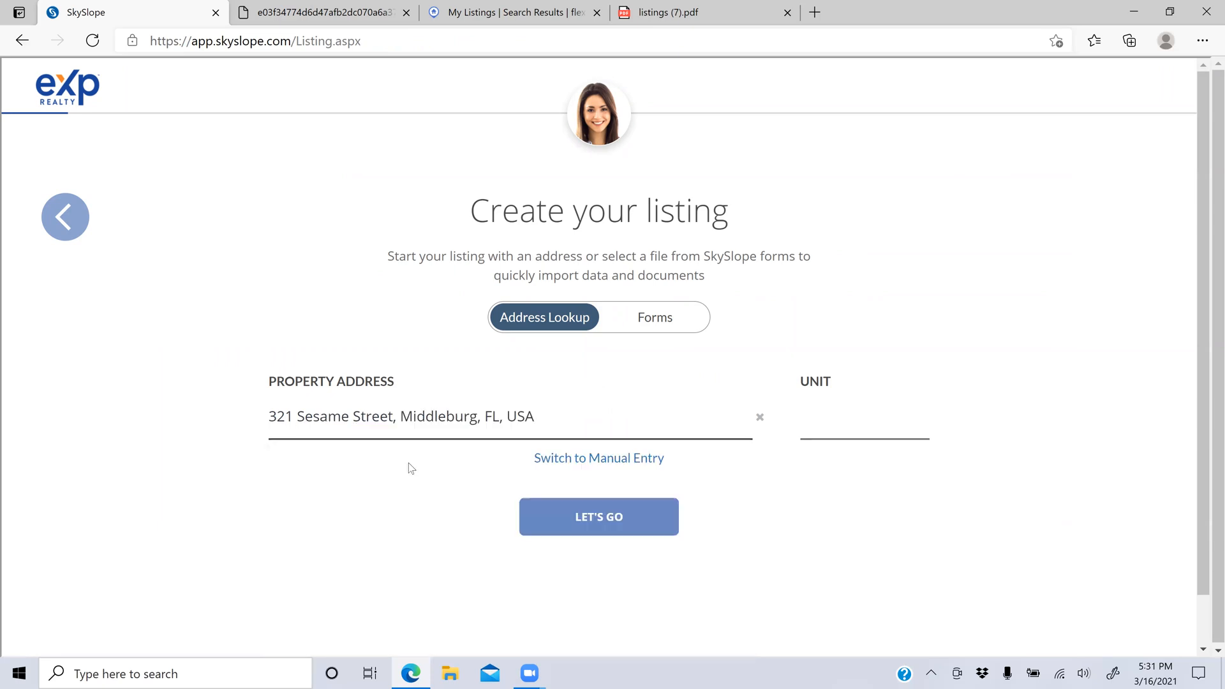
pyautogui.click(599, 514)
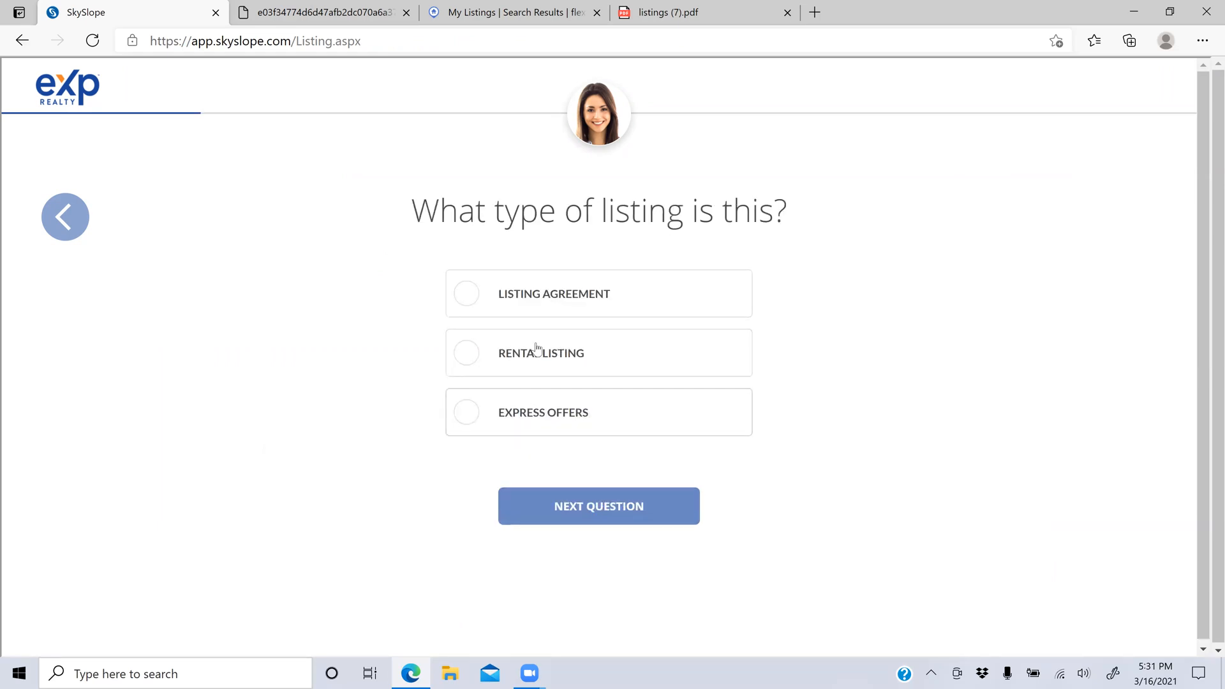
pyautogui.click(541, 307)
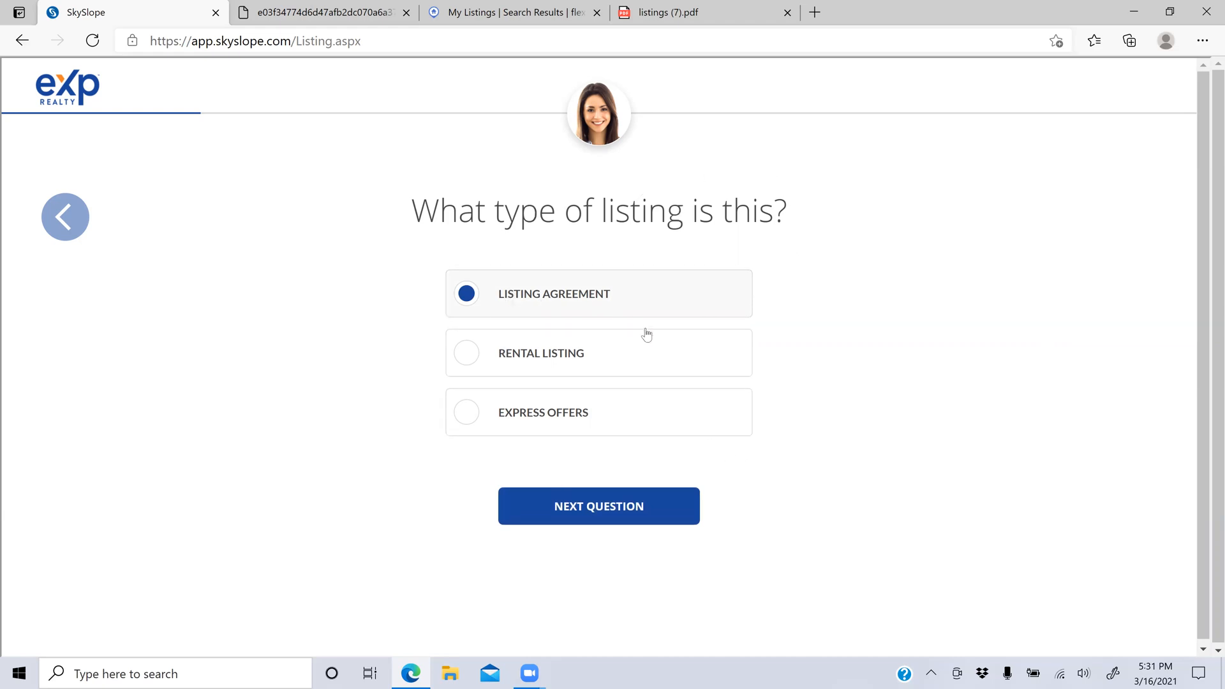
pyautogui.click(601, 518)
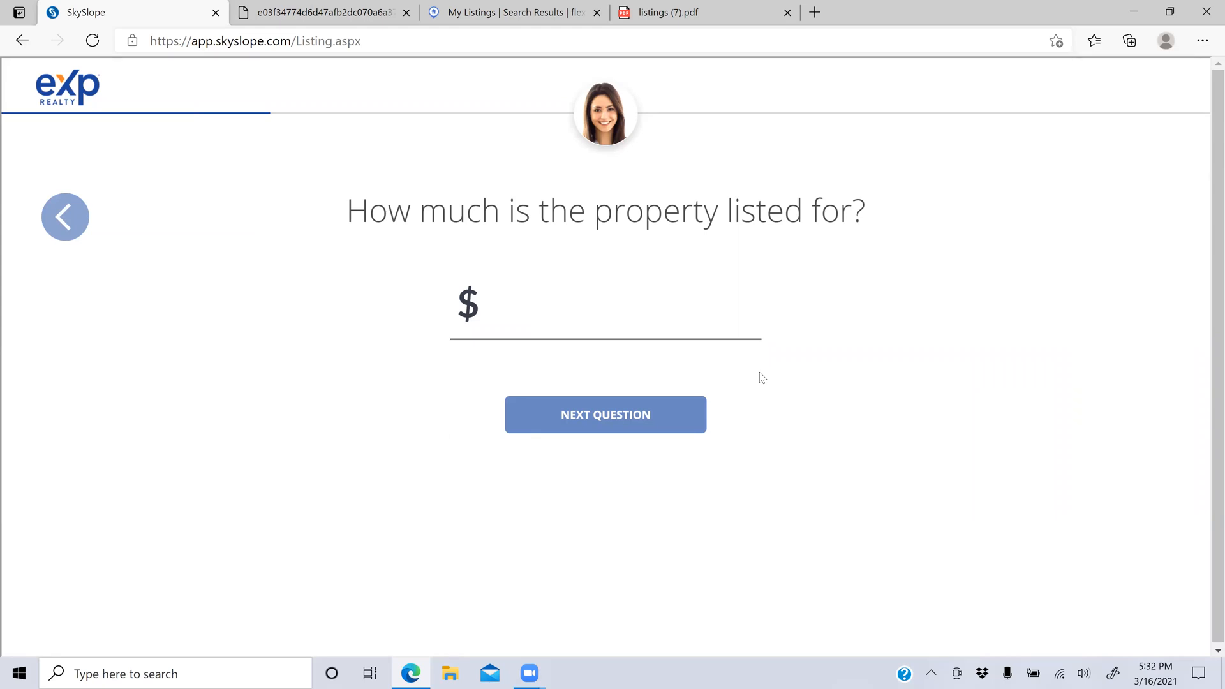
# Step: Set the list price to $123,456 with 2.5% listing and 3% sales commission
pyautogui.write('123456')
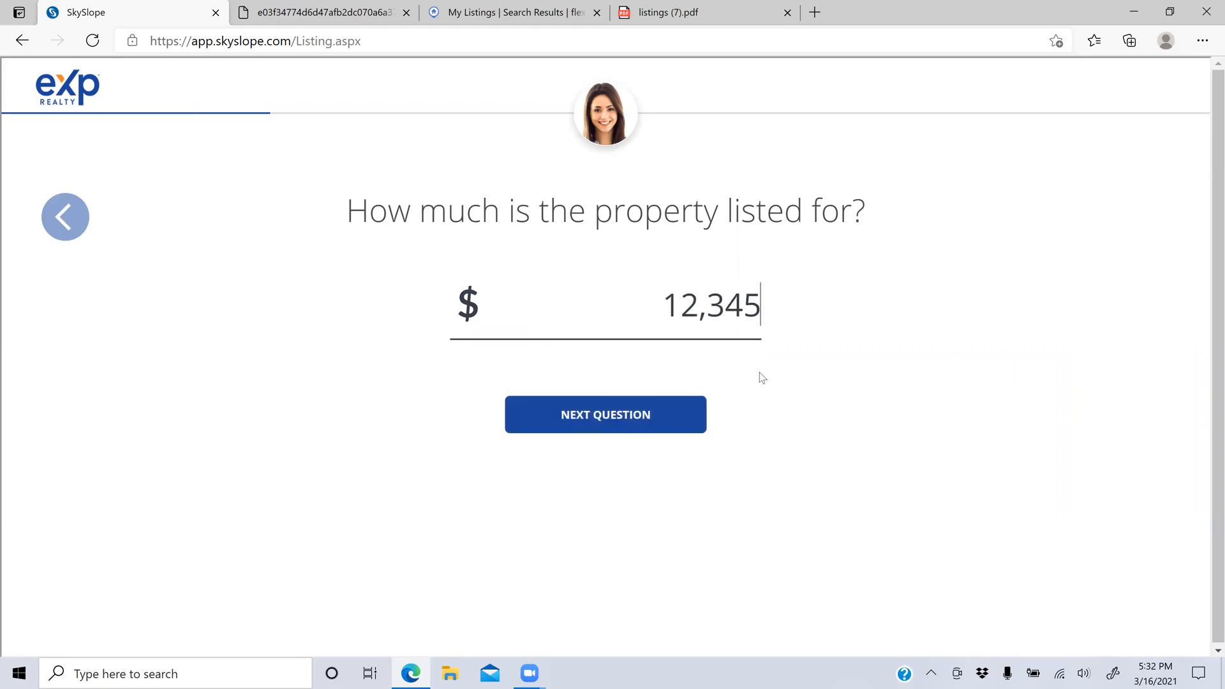
pyautogui.click(674, 408)
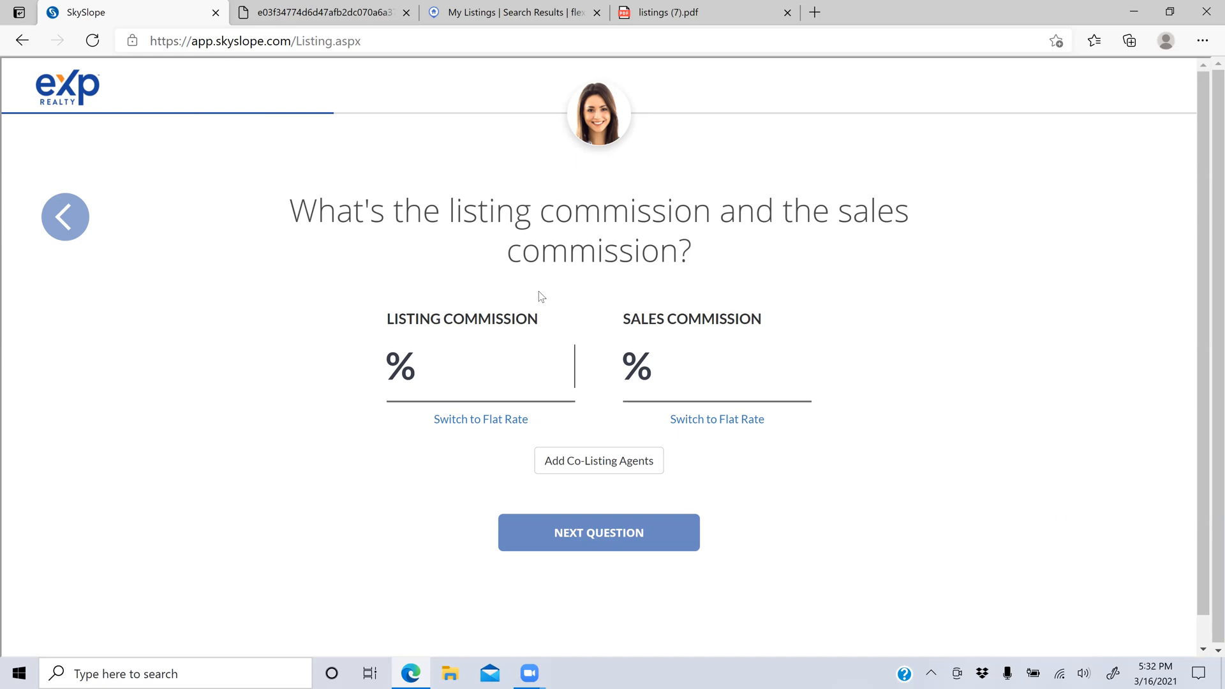
pyautogui.write('2.5')
pyautogui.press('Tab')
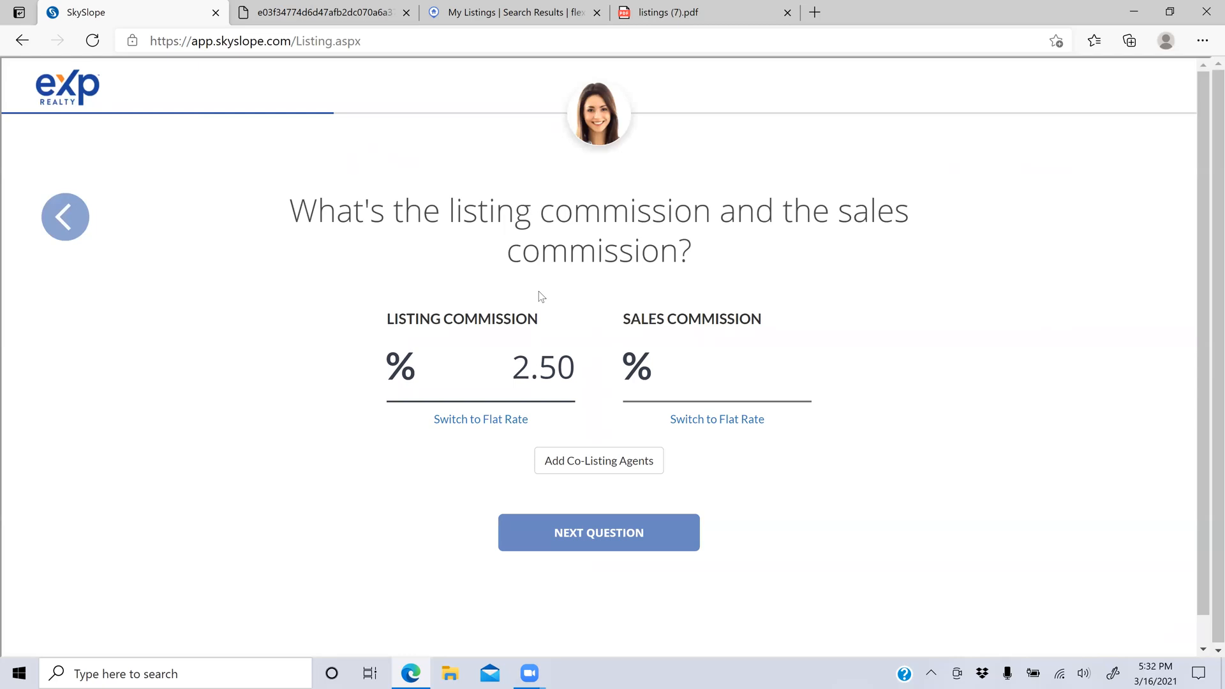
pyautogui.write('3')
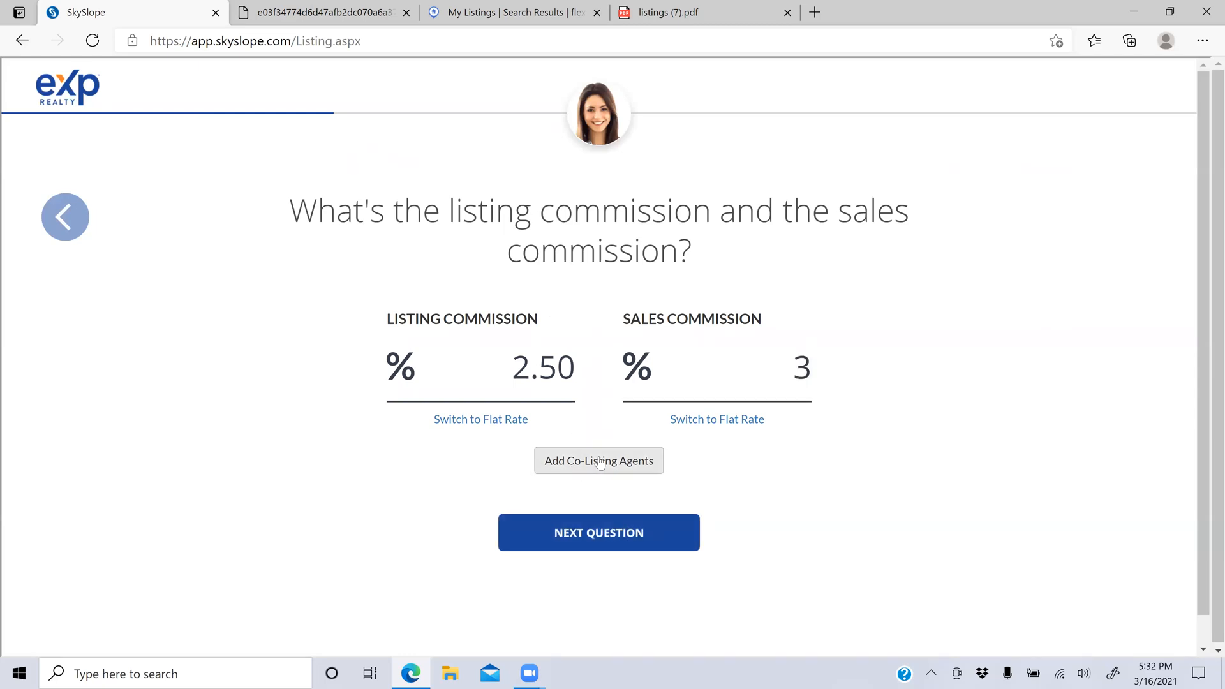
# Step: Try a co-listing agent's name, clear the unmatched entry, and continue without one
pyautogui.click(633, 464)
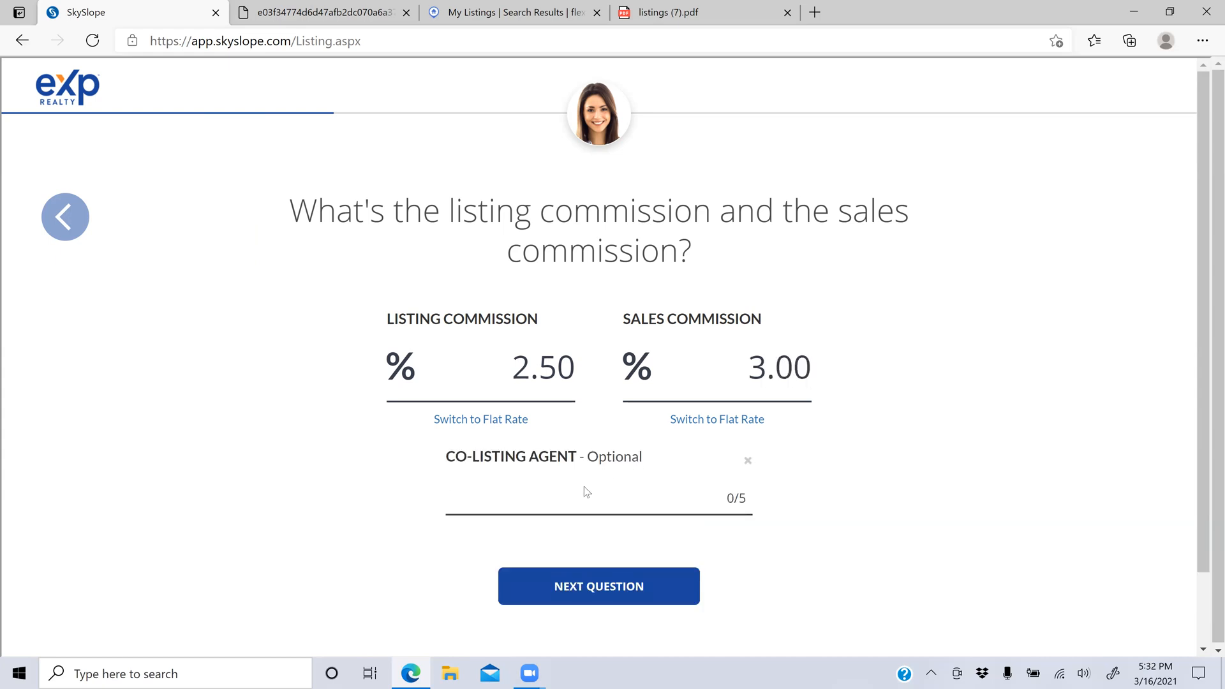
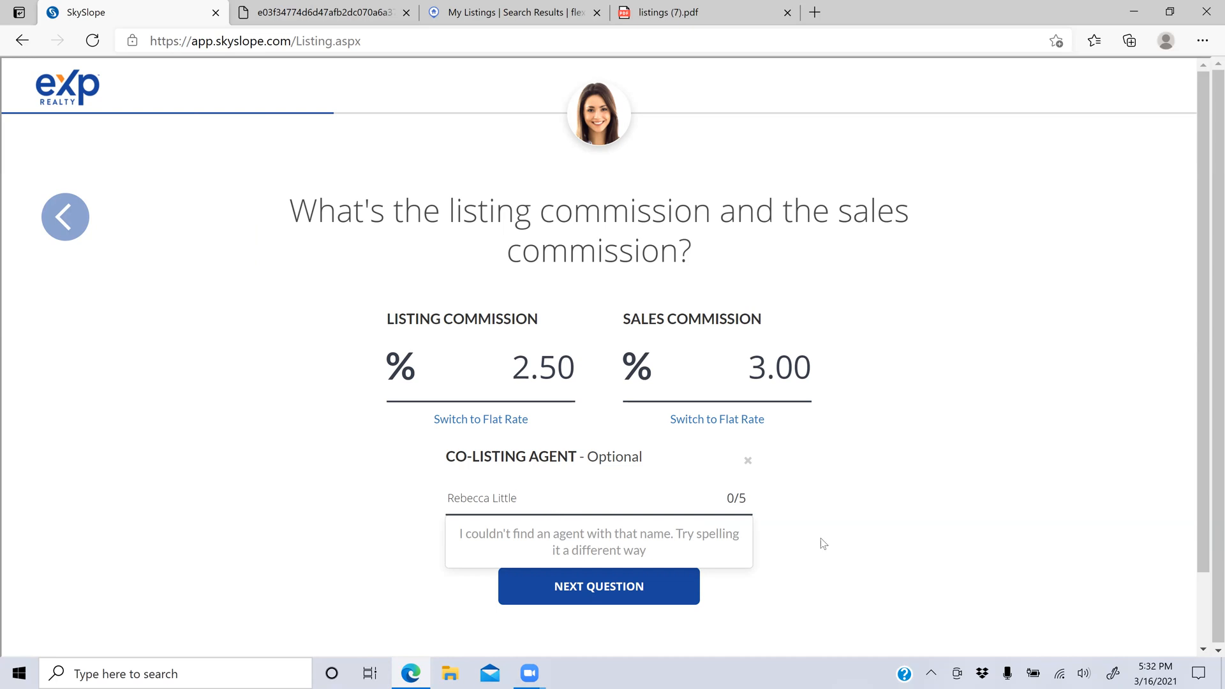
pyautogui.click(882, 560)
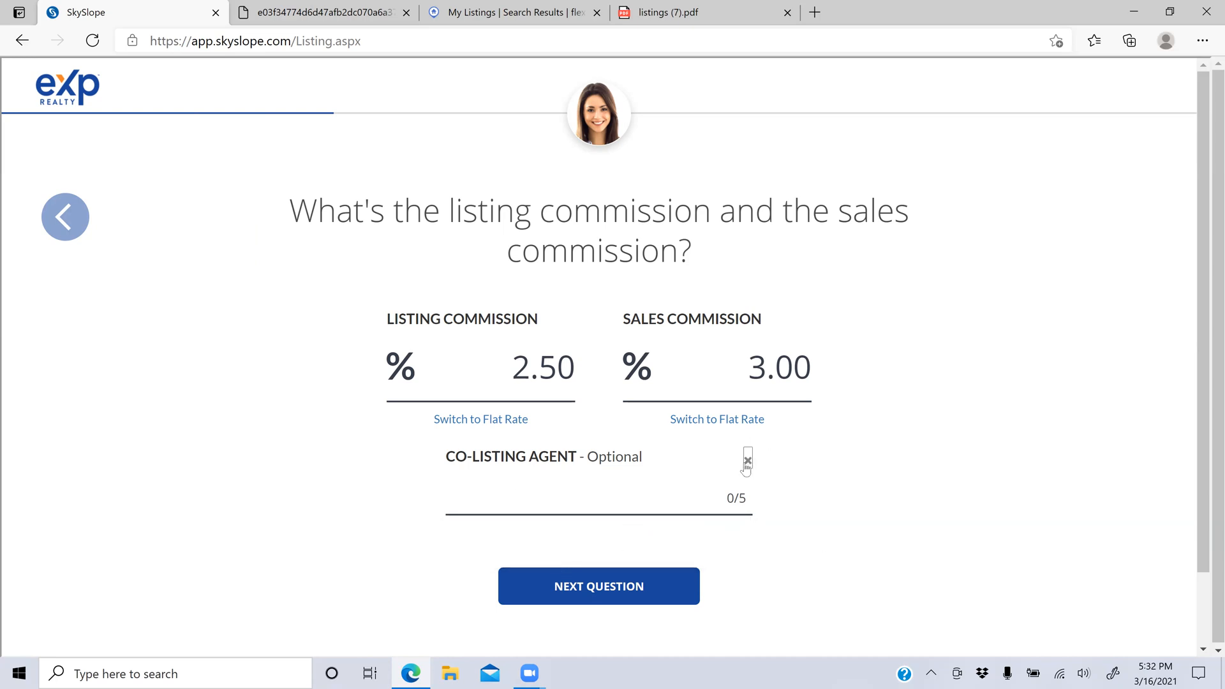
pyautogui.click(626, 582)
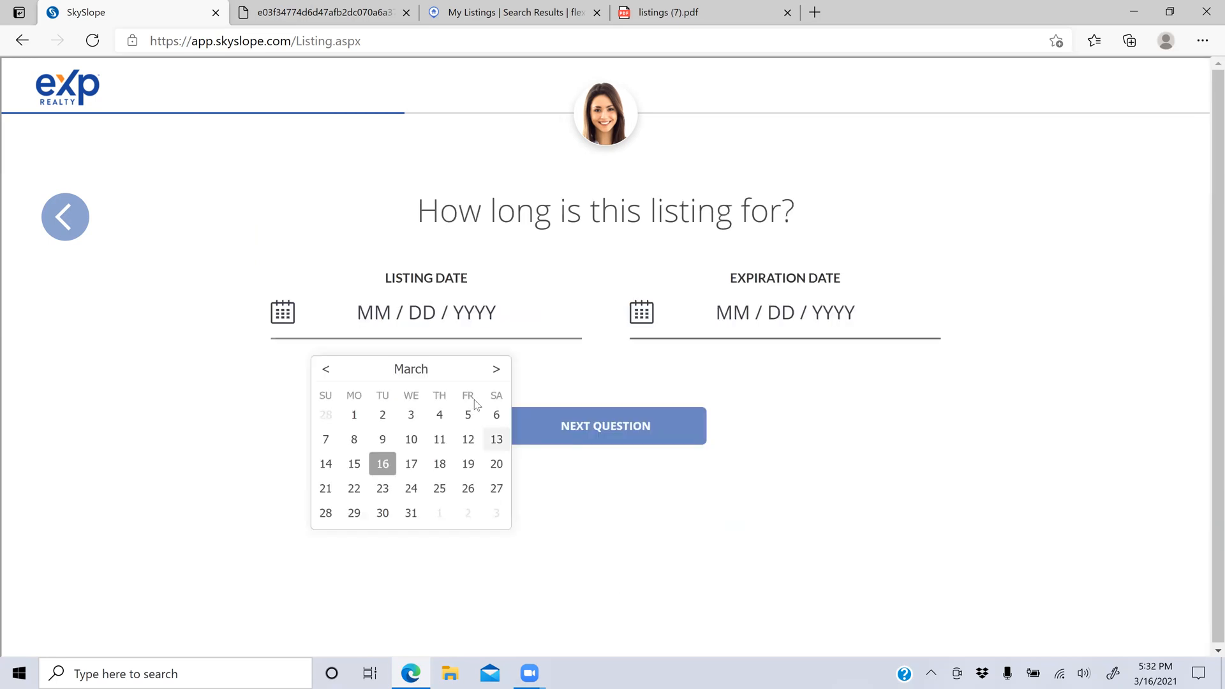
# Step: Set the listing date to 03/16/2021 and the expiration date to 08/16/2021
pyautogui.click(382, 464)
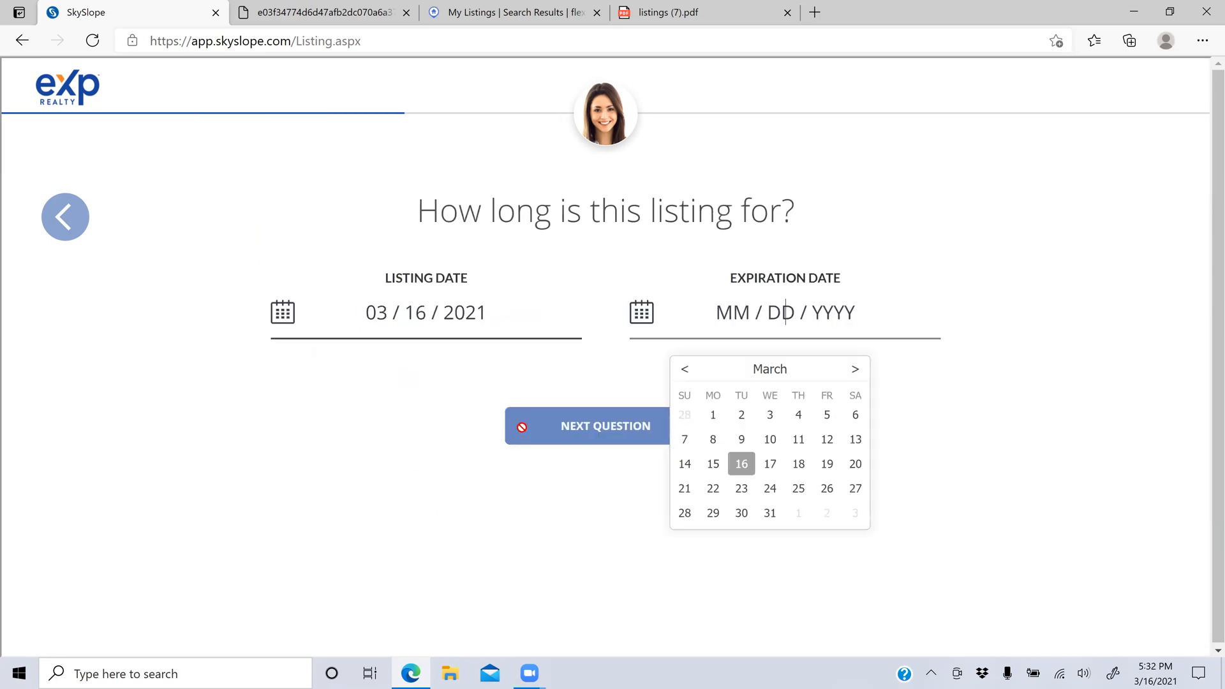
pyautogui.click(856, 371)
pyautogui.click(856, 372)
pyautogui.click(856, 371)
pyautogui.click(856, 371)
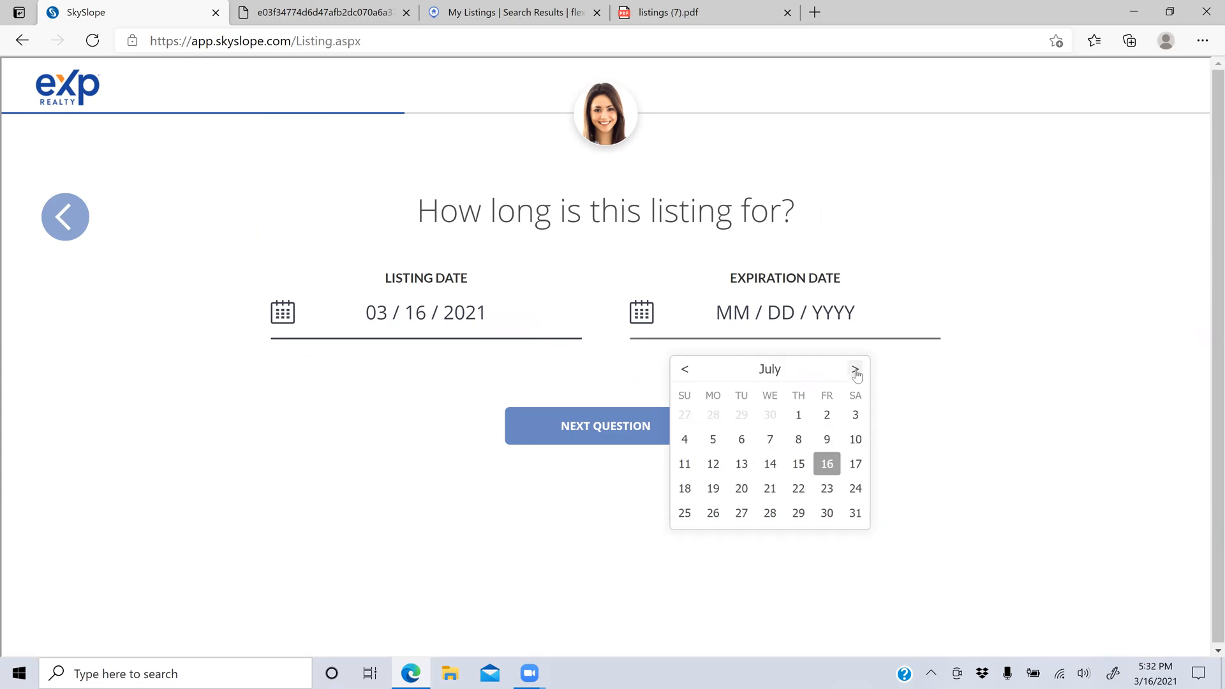
pyautogui.click(855, 373)
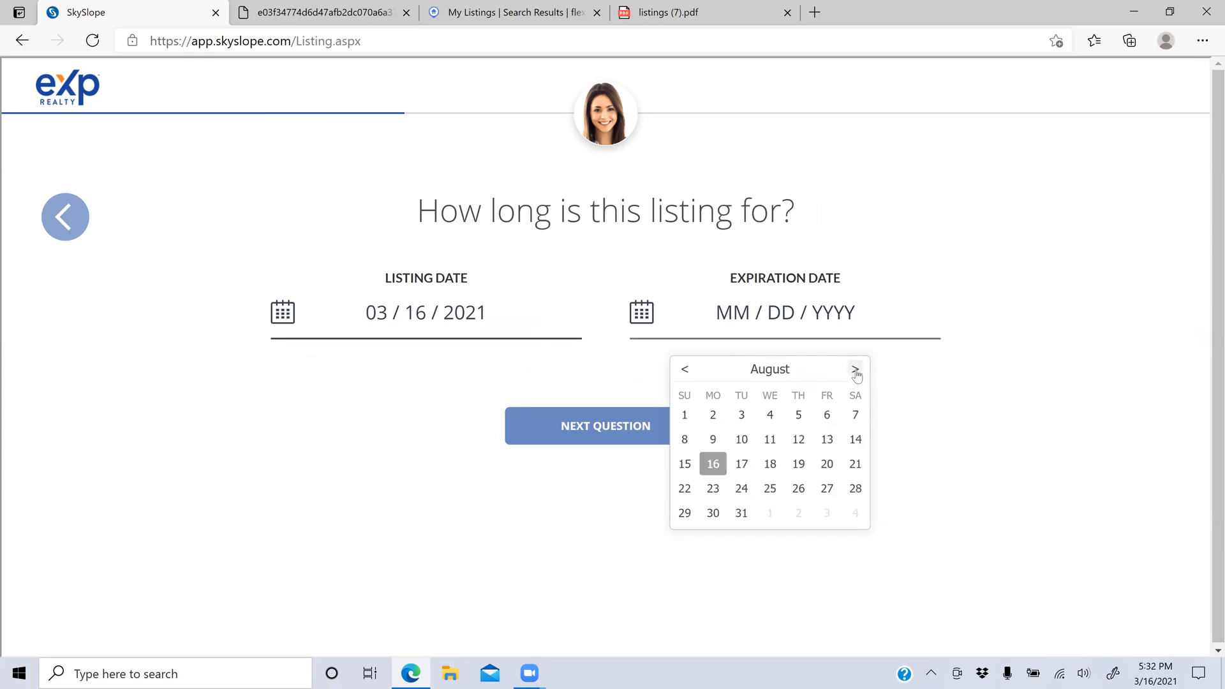
pyautogui.click(714, 466)
# Step: Record the year built as 2020 and choose Open House as the deal source
pyautogui.click(671, 424)
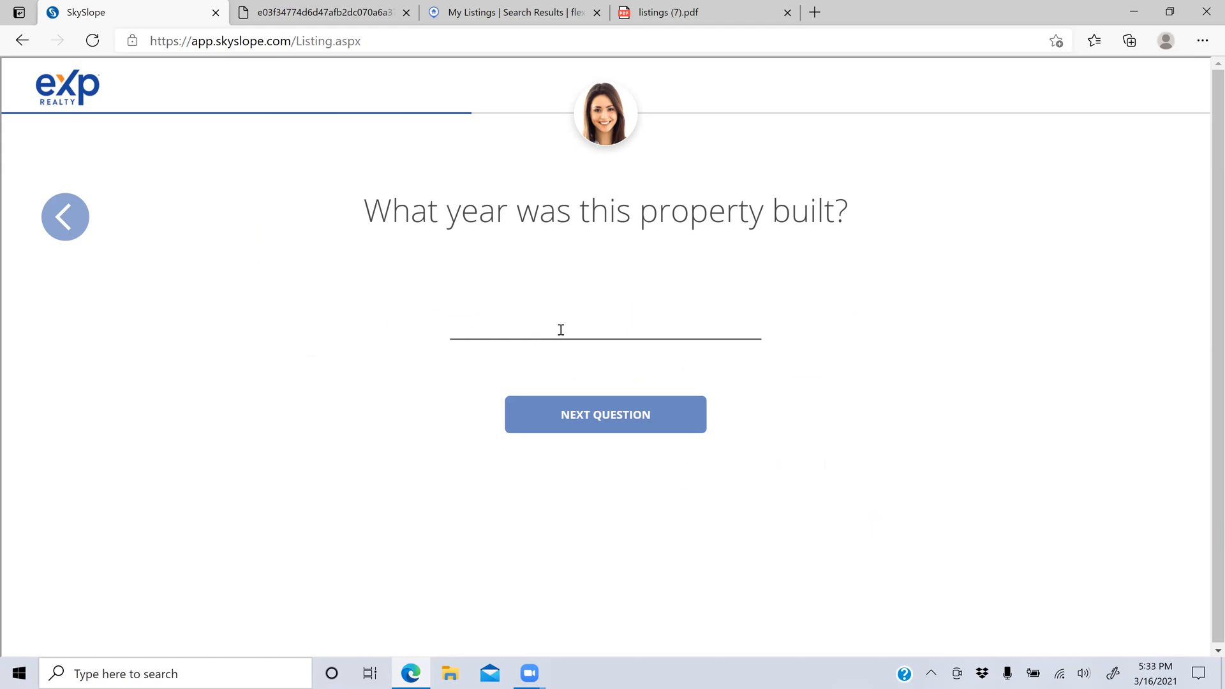
pyautogui.write('2020')
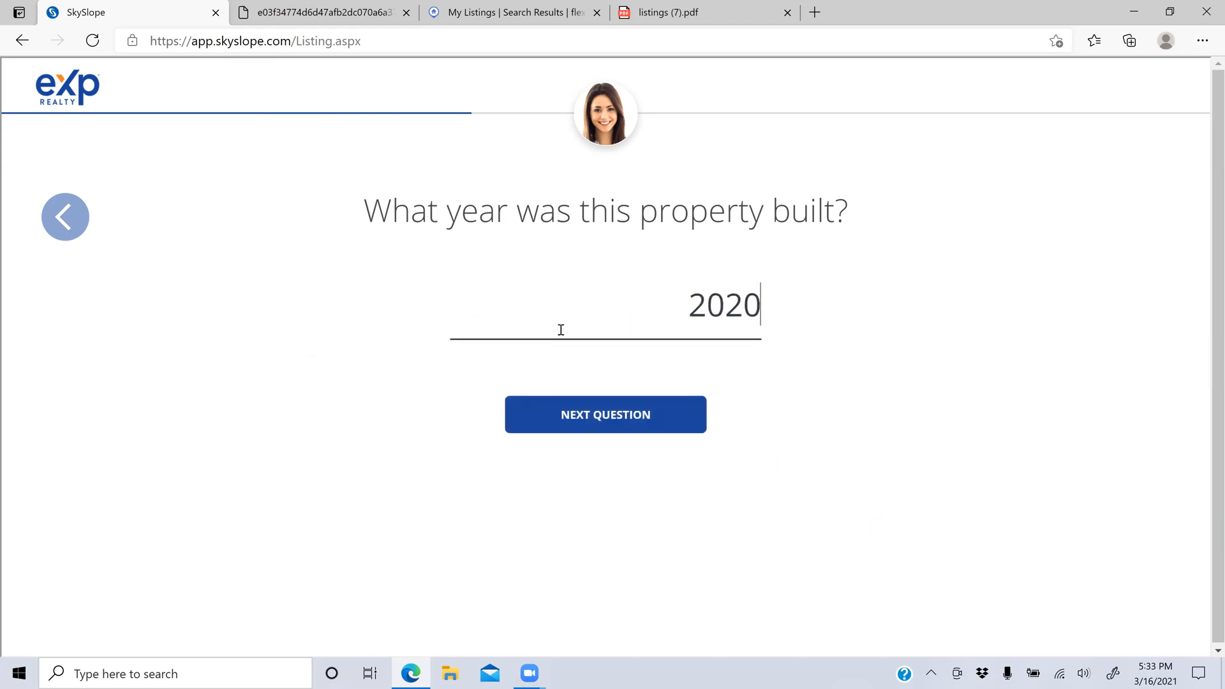
pyautogui.click(572, 416)
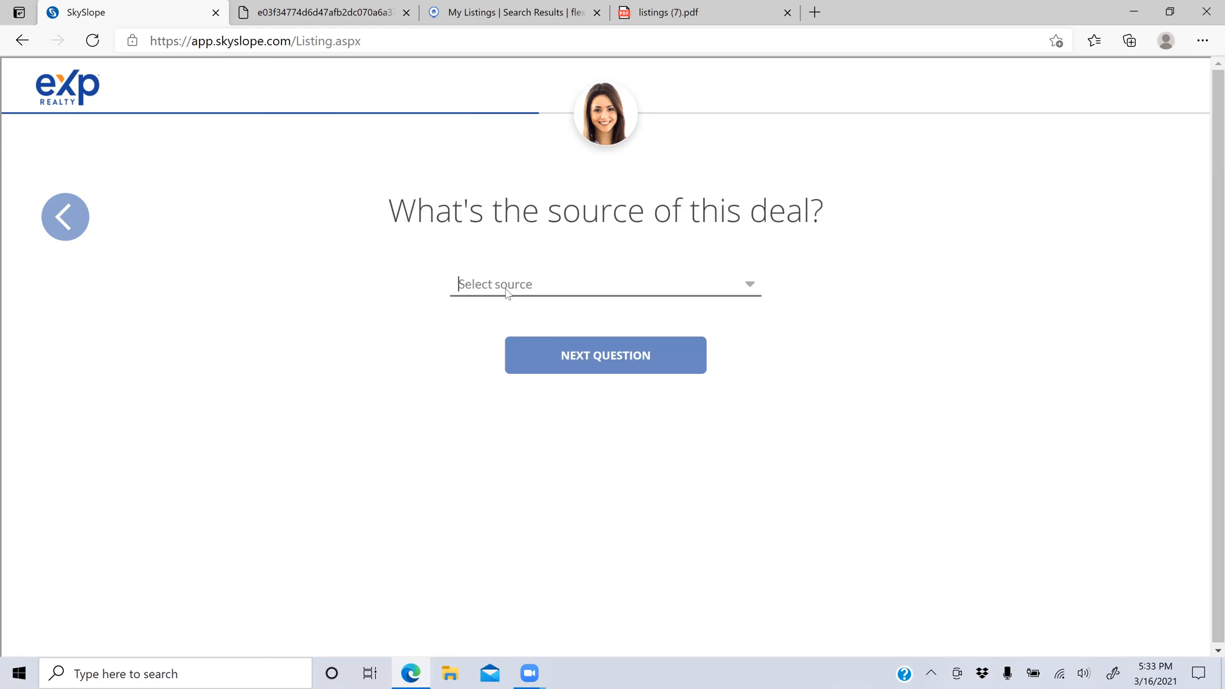
pyautogui.click(483, 281)
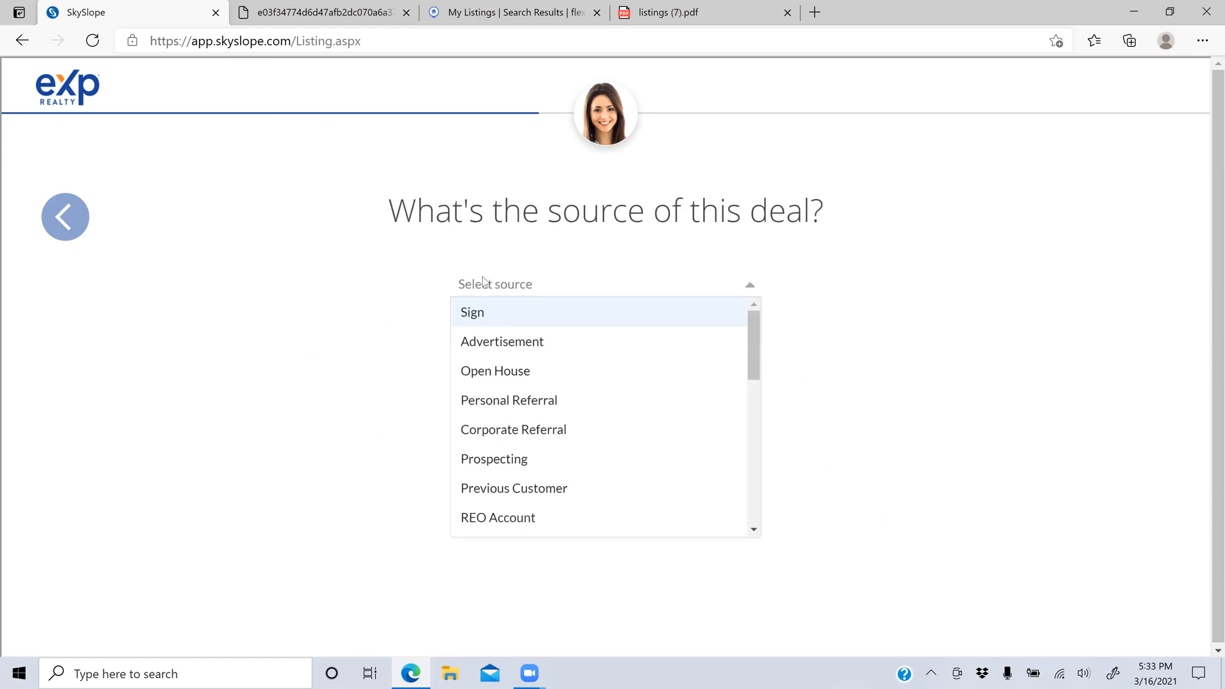
pyautogui.click(485, 372)
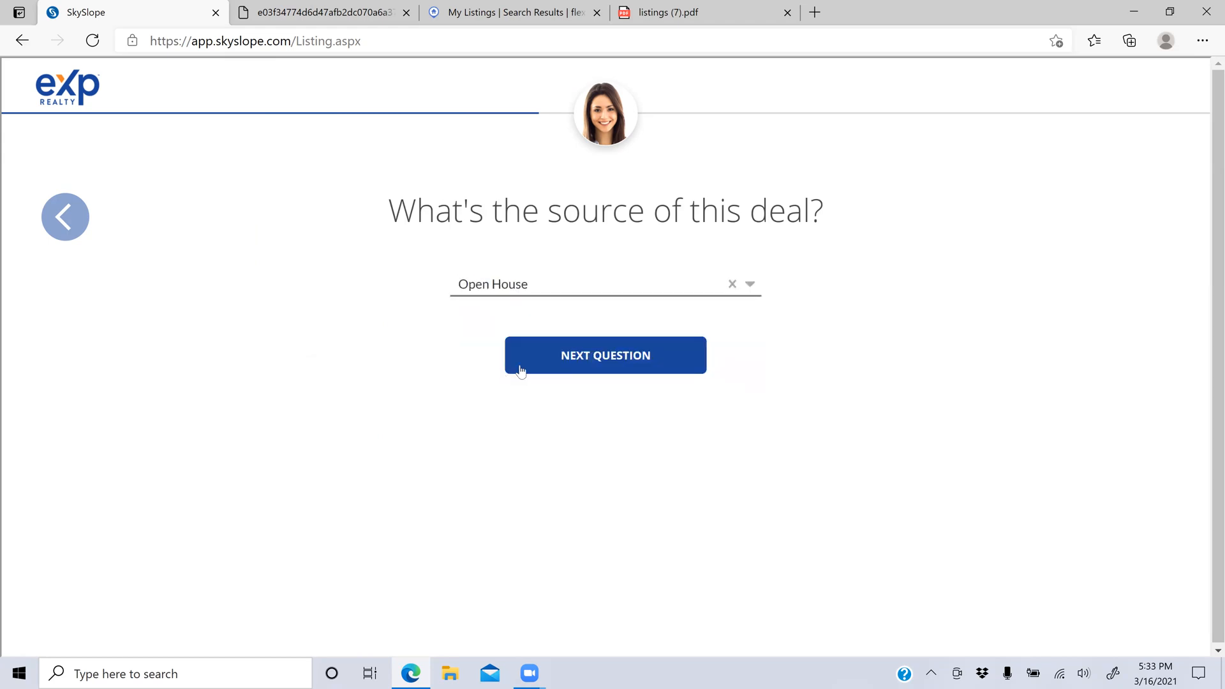
pyautogui.click(524, 363)
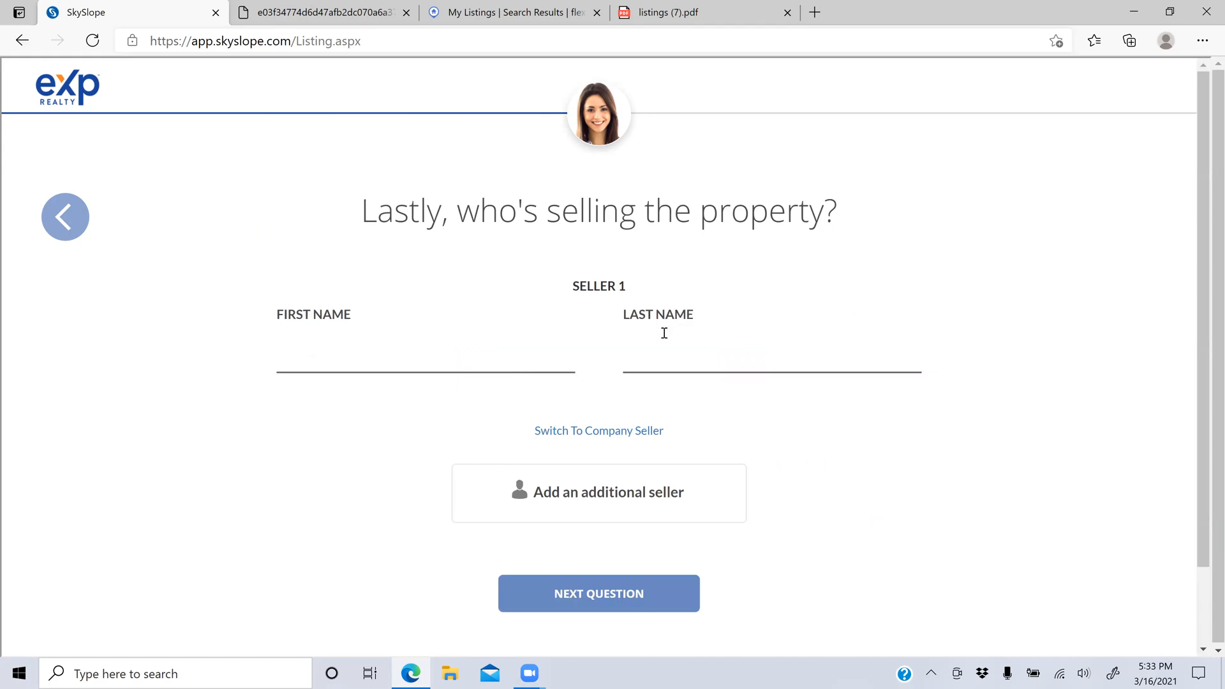
# Step: Enter first and last names for two sellers, then create the listing from the summary
pyautogui.write('Robert ')
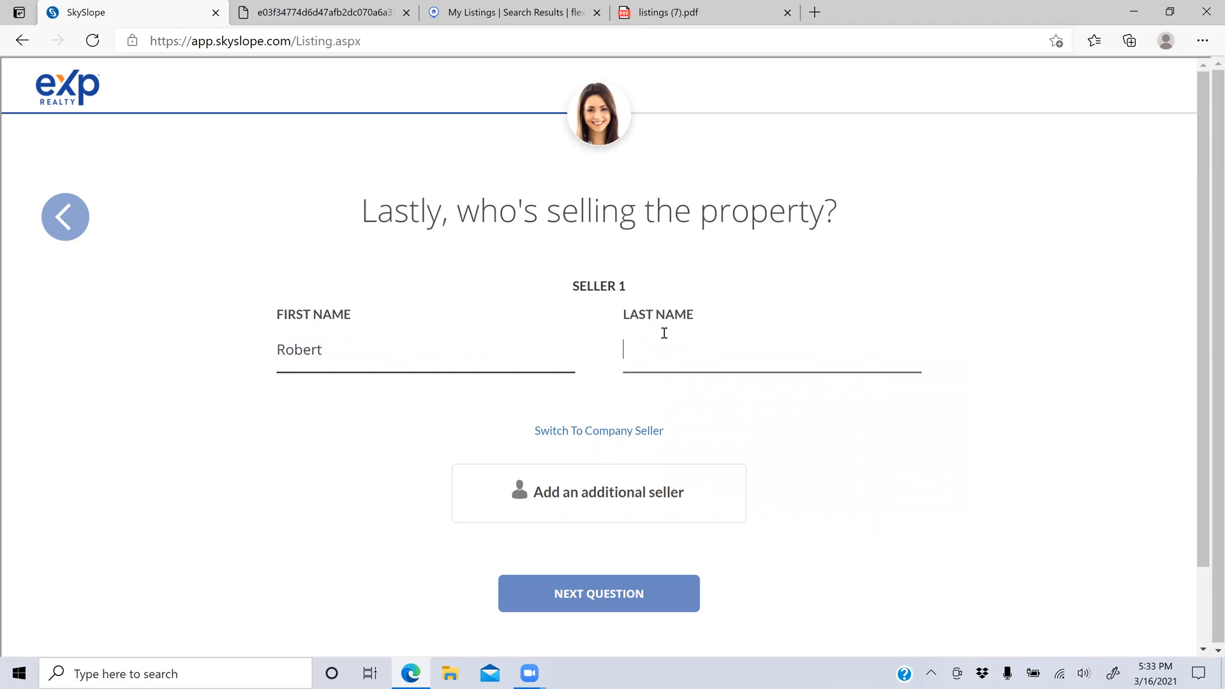
pyautogui.write('Robert')
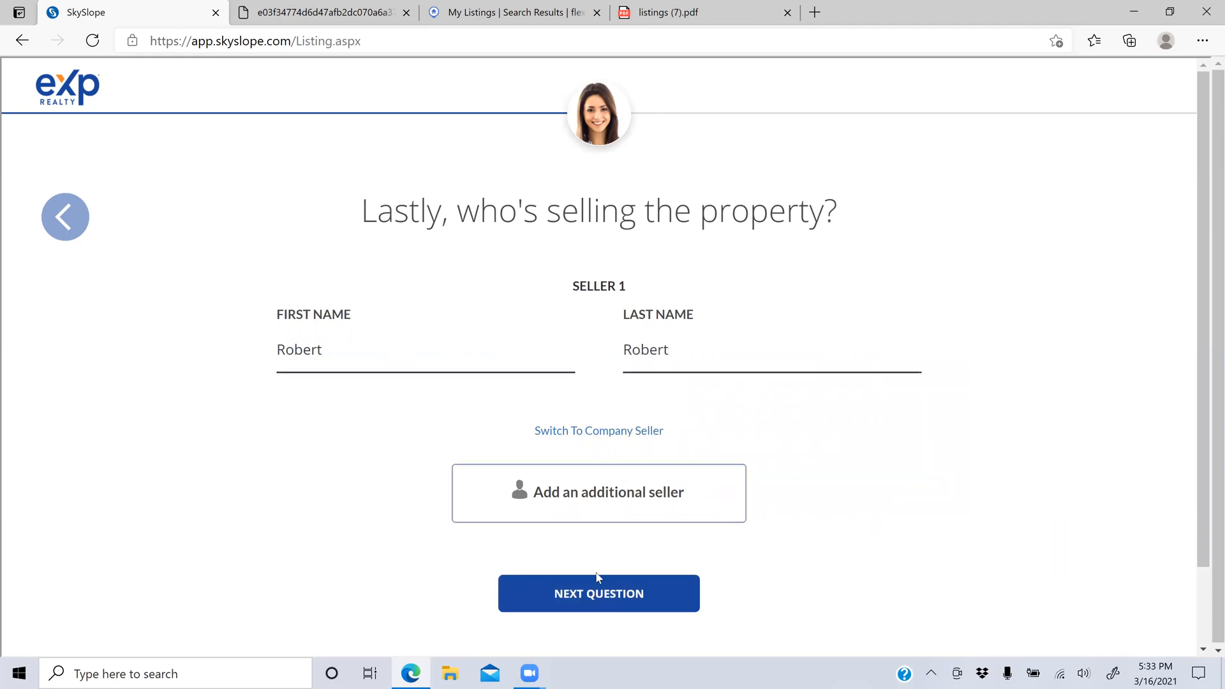
pyautogui.click(604, 514)
pyautogui.write('Suzy')
pyautogui.press('Tab')
pyautogui.write('Suzy')
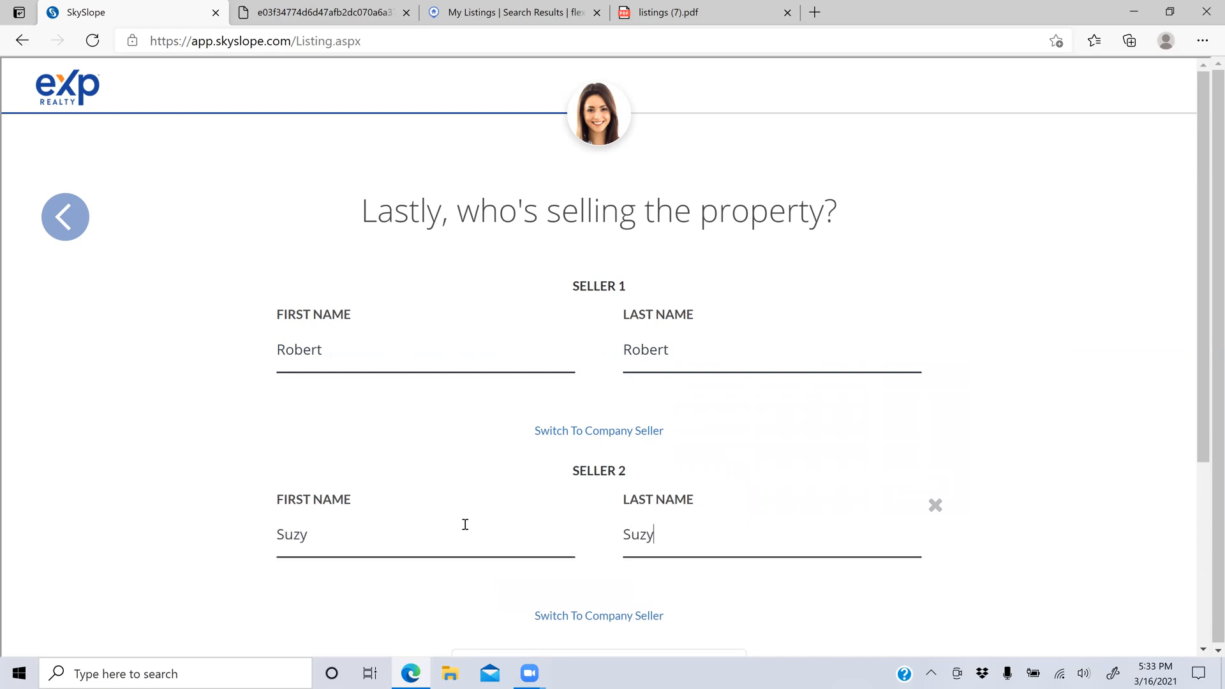
pyautogui.scroll(-4, 466, 524)
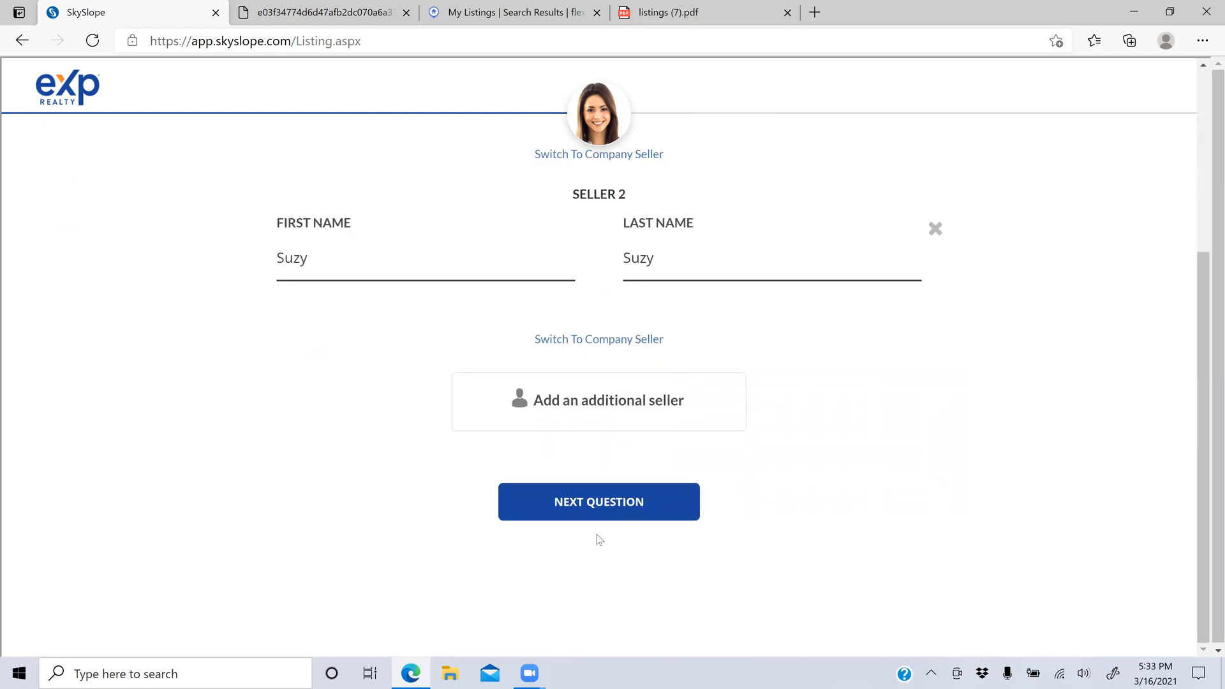
pyautogui.click(597, 515)
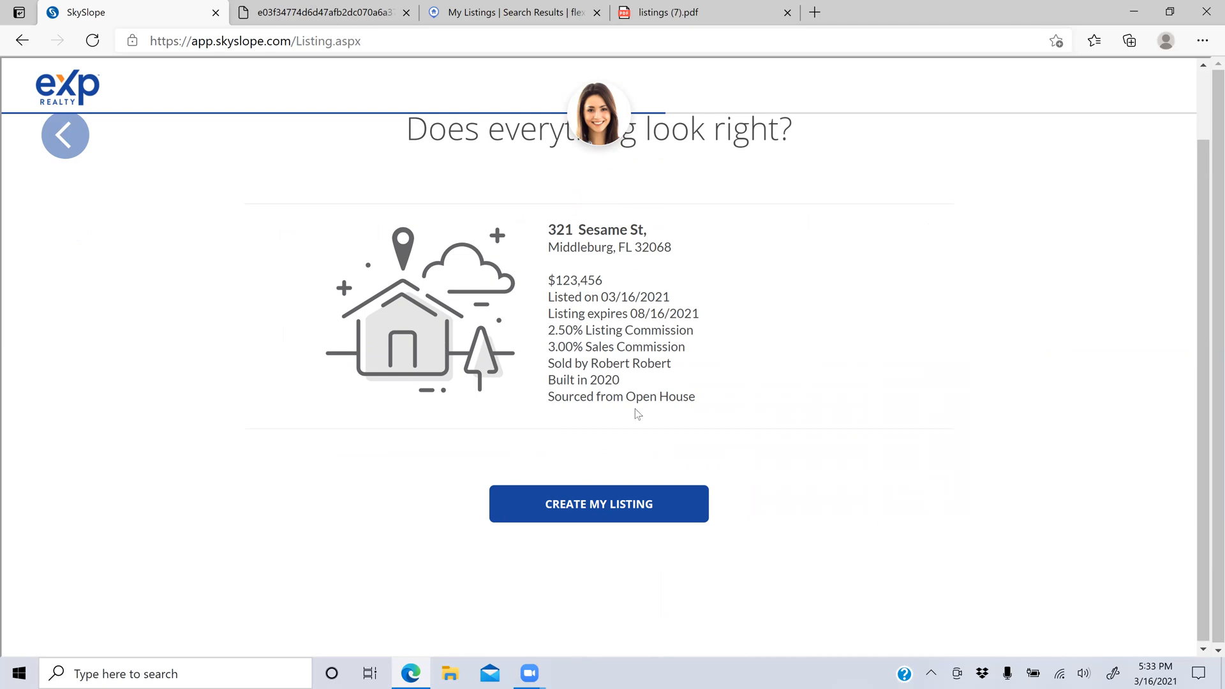
pyautogui.click(620, 491)
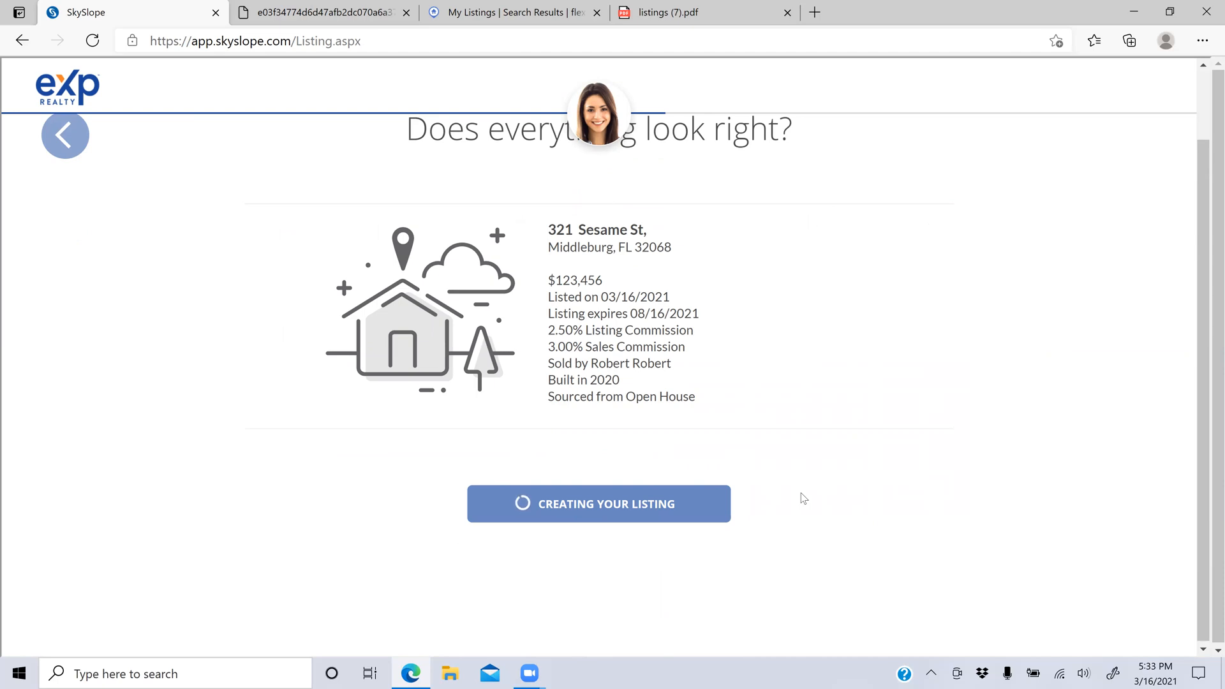
# Step: Scroll through the new 321 Sesame St listing's Listing Documentation checklist
pyautogui.scroll(1, 804, 498)
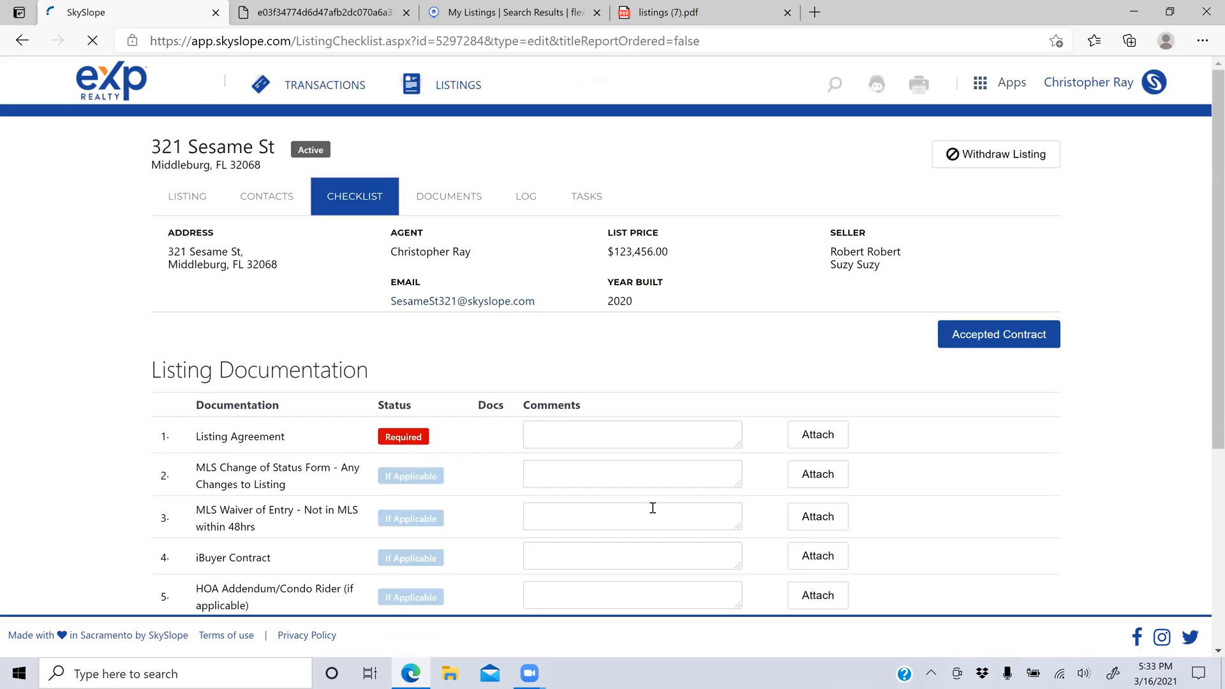
pyautogui.scroll(-2, 349, 382)
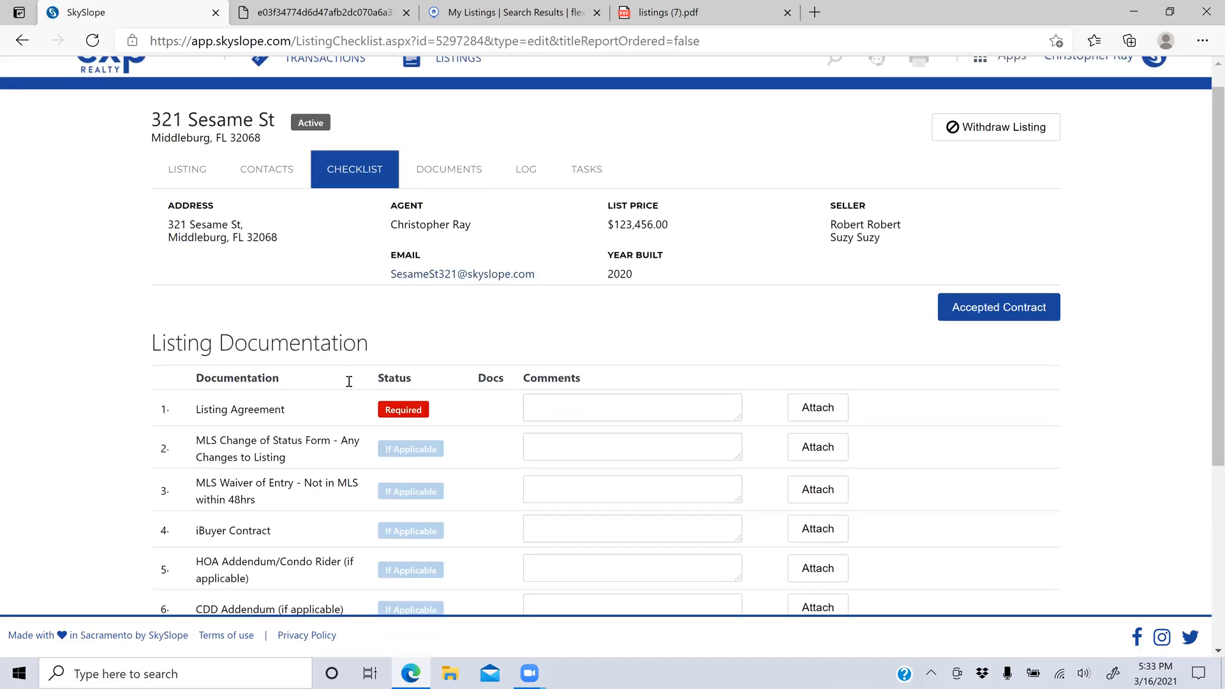
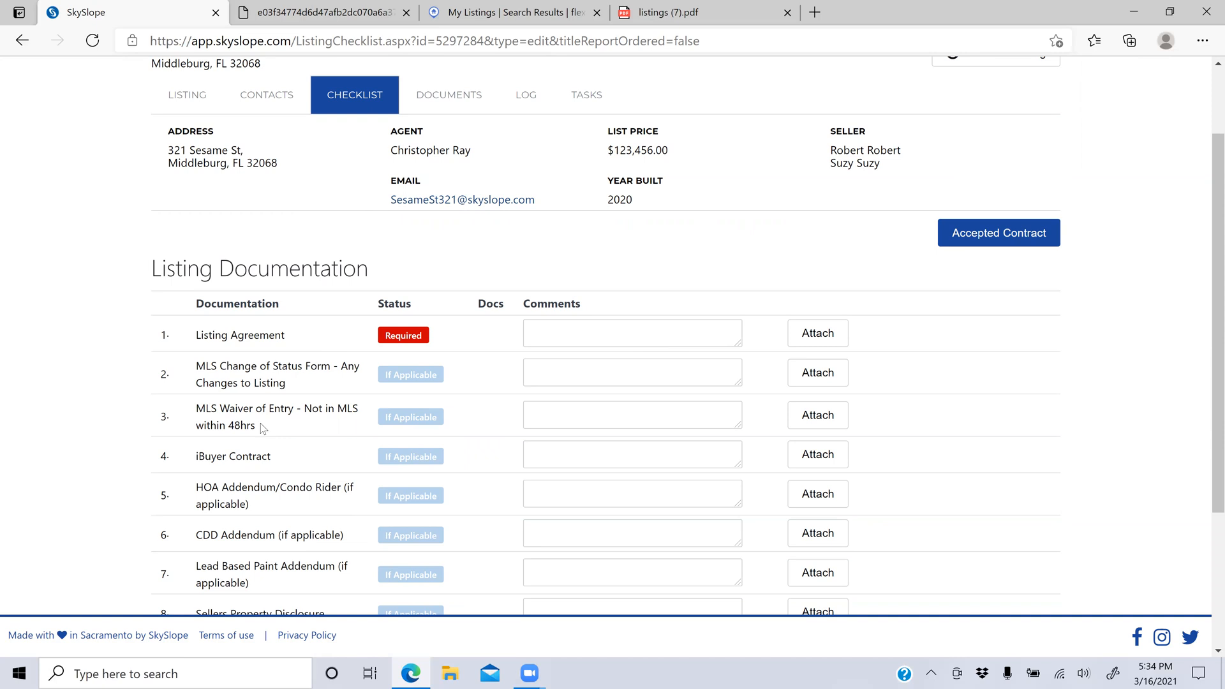
# Step: Highlight the MLS Waiver of Entry item, clear the highlight, and scroll down the checklist
pyautogui.moveTo(262, 427); pyautogui.dragTo(200, 415)
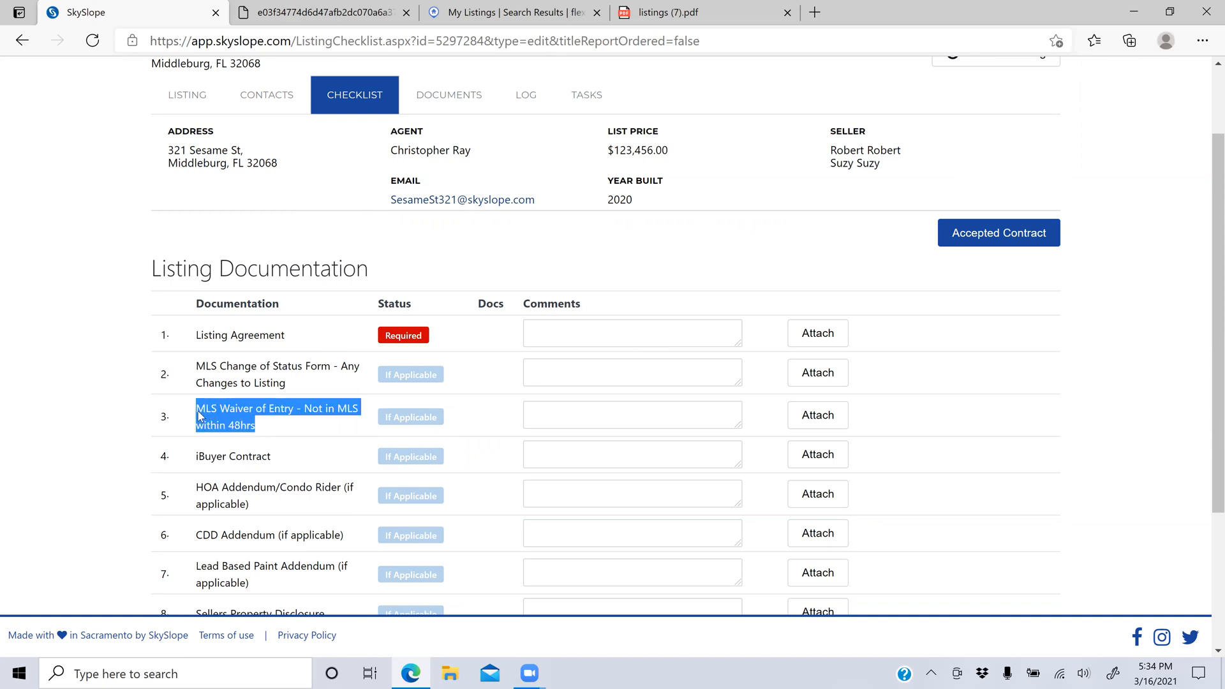
pyautogui.click(282, 429)
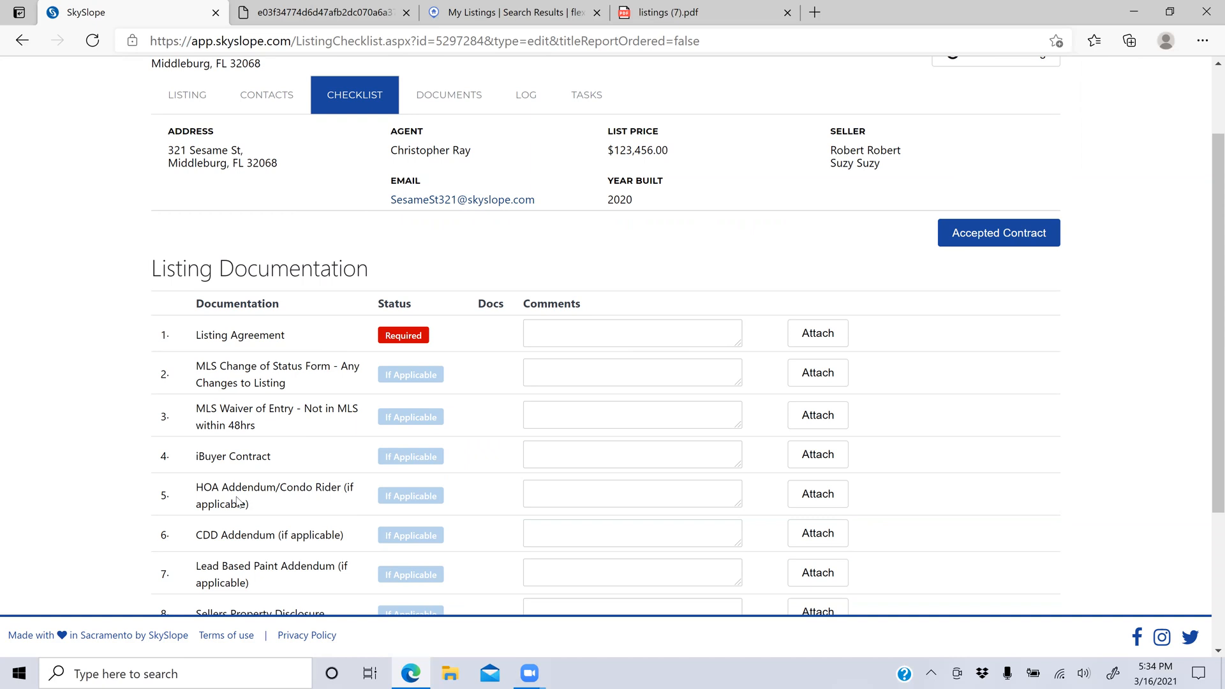
pyautogui.scroll(-3, 237, 501)
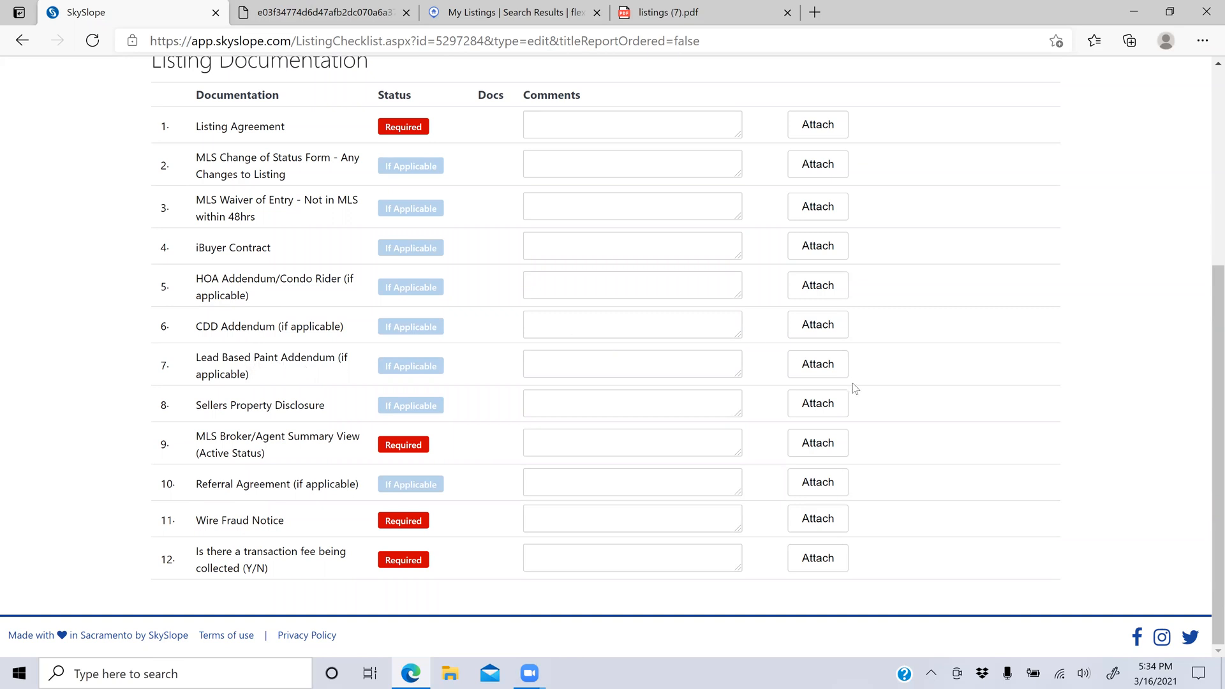
# Step: Comment 'N/A Built 2020' on the Lead Based Paint Addendum and 'N' on the transaction-fee item
pyautogui.click(679, 359)
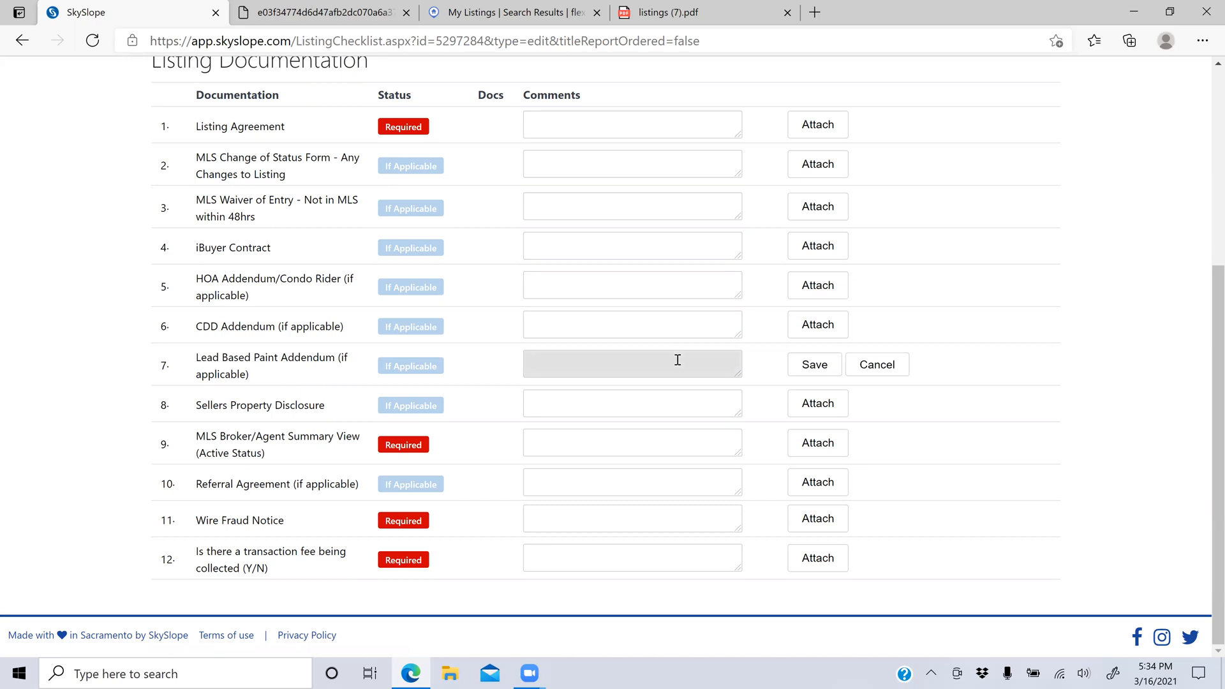
pyautogui.write('N/A Built 2020')
pyautogui.click(804, 370)
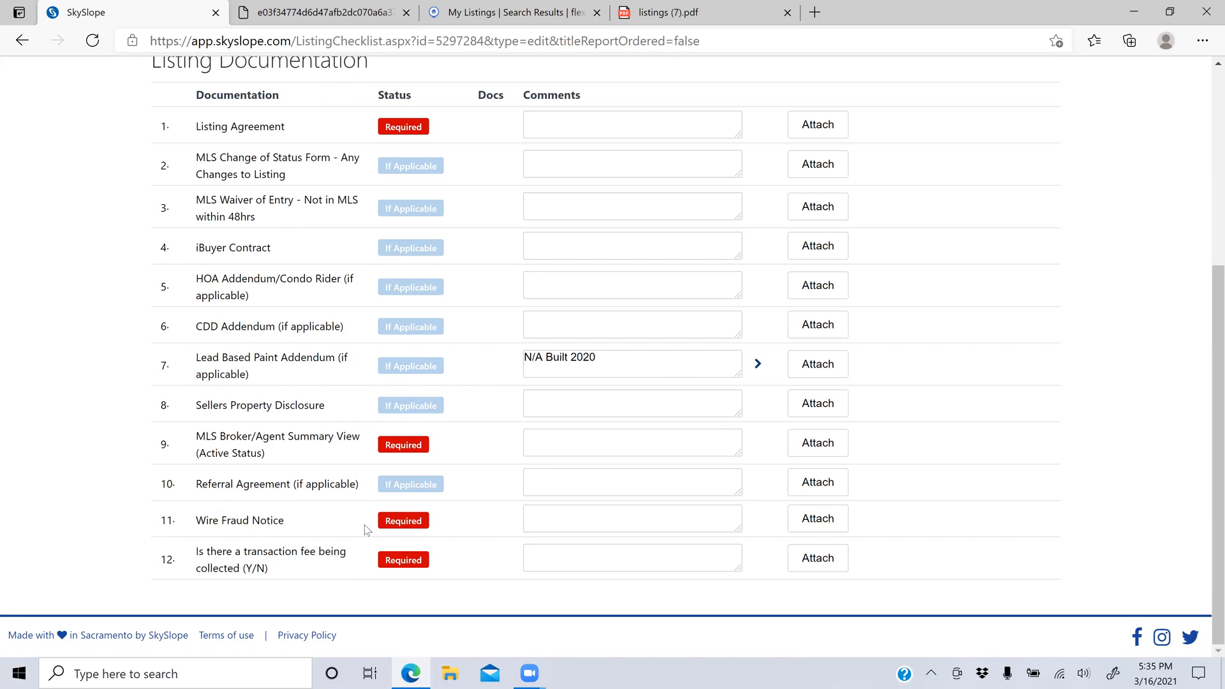
pyautogui.click(551, 565)
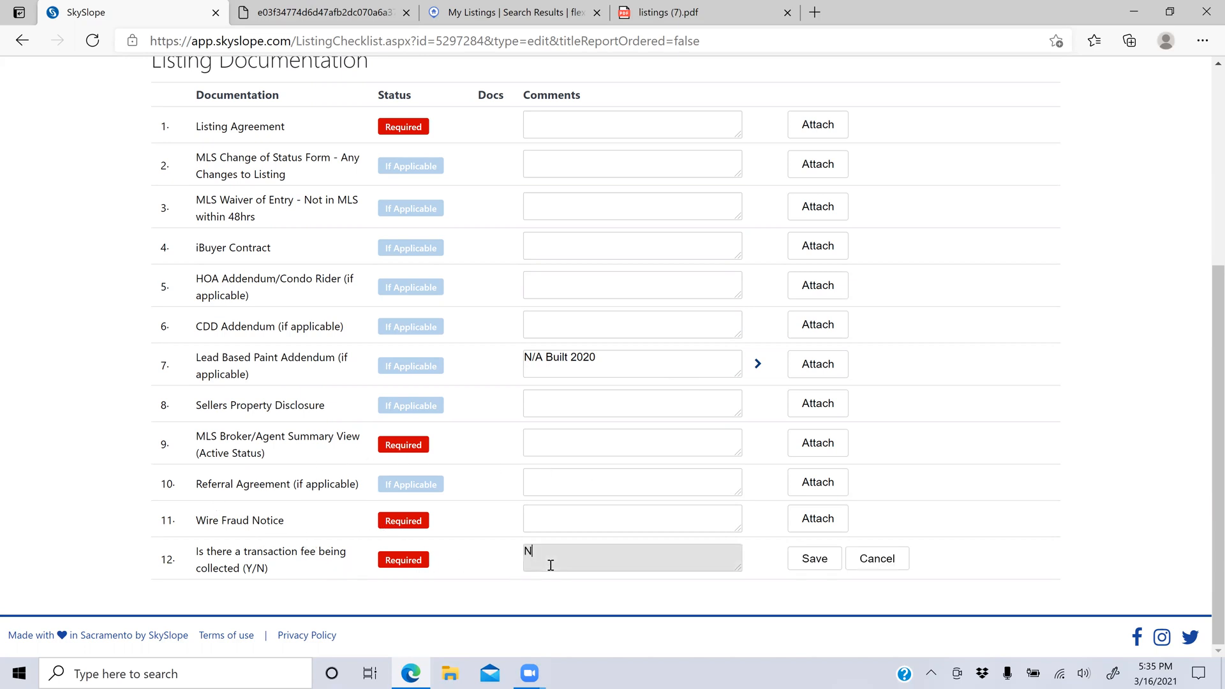
pyautogui.click(815, 548)
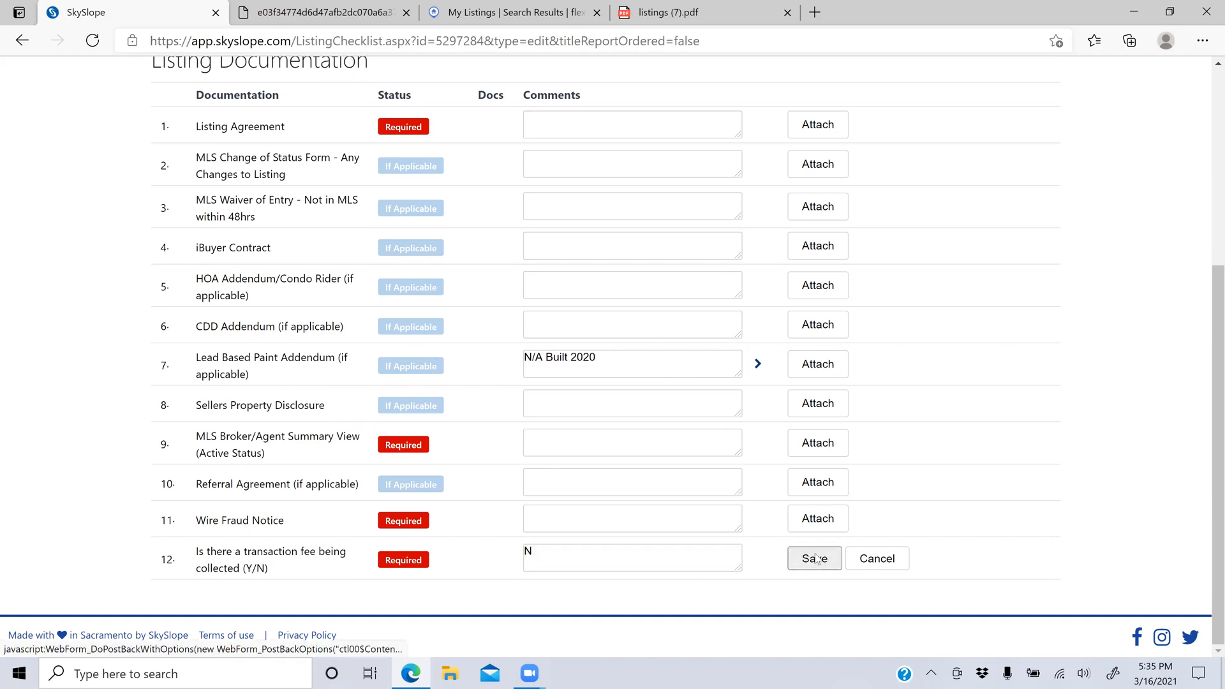
pyautogui.click(816, 560)
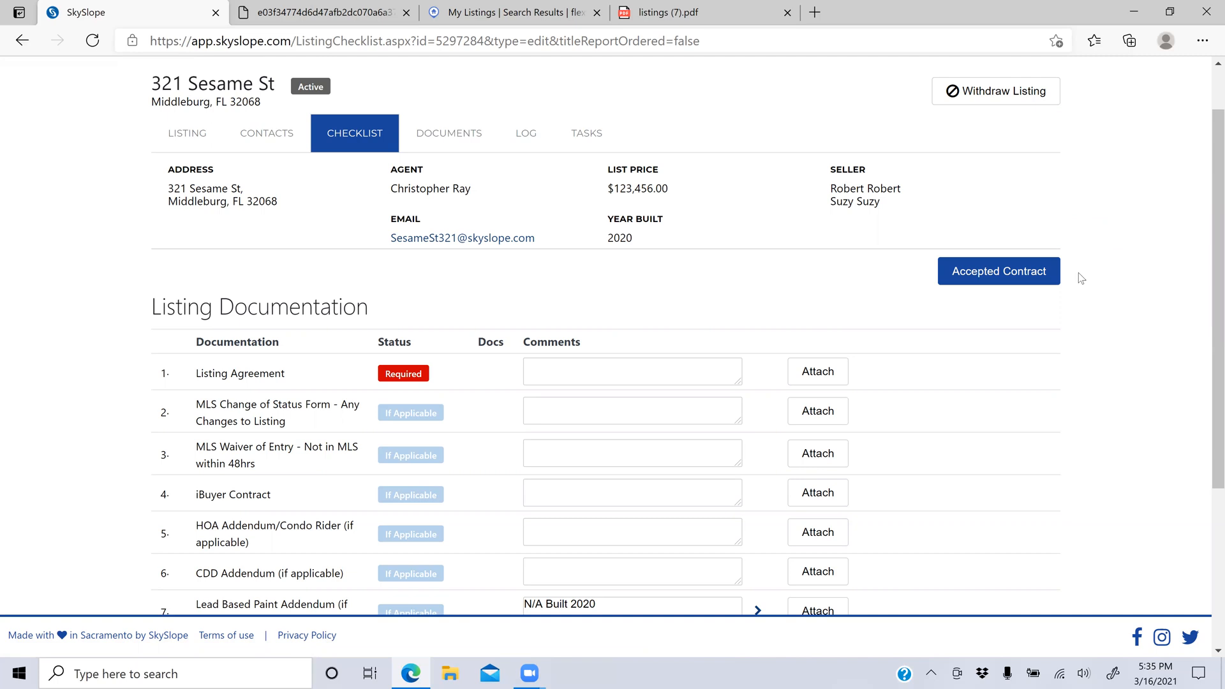
# Step: Open the accepted-contract transaction form, hit the Closing Date error on Next, and return home
pyautogui.click(1031, 284)
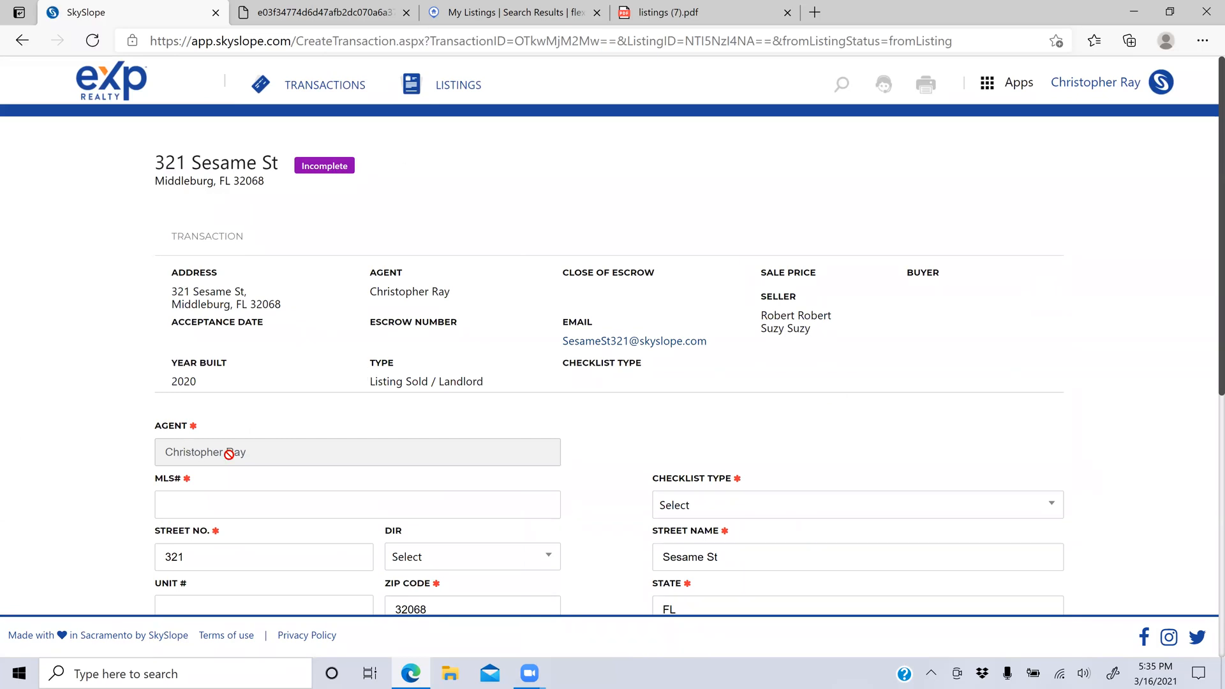
pyautogui.scroll(-5, 283, 494)
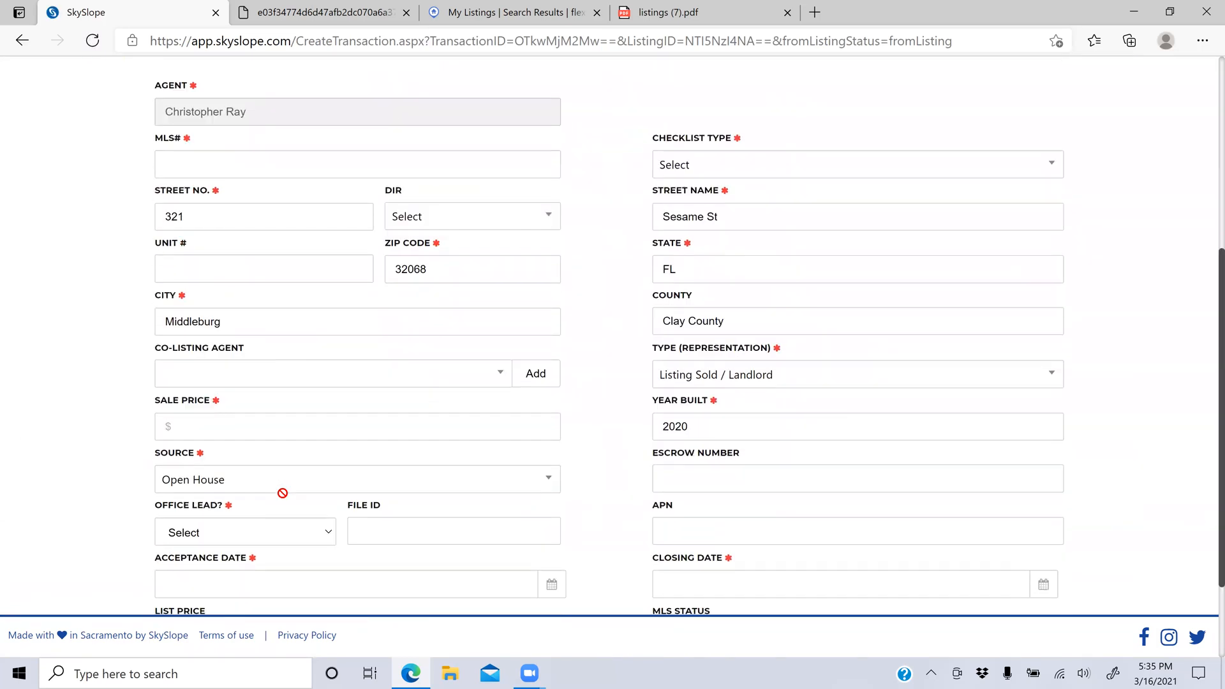
pyautogui.scroll(-2, 297, 330)
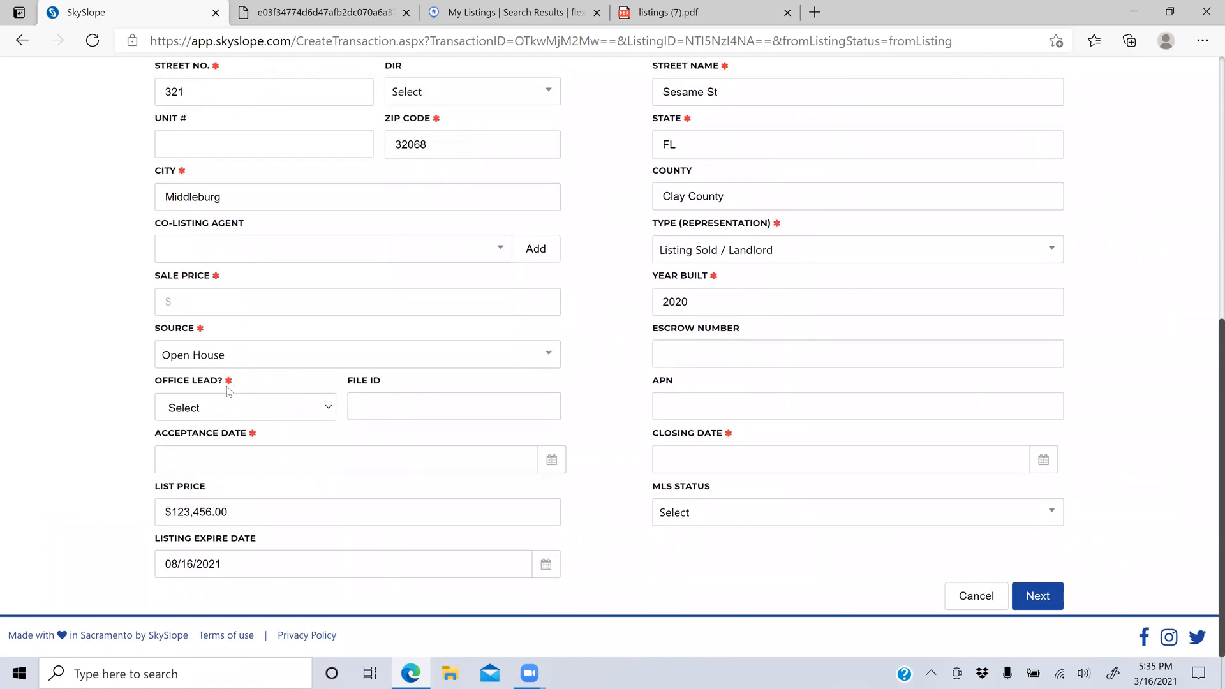
pyautogui.click(1033, 600)
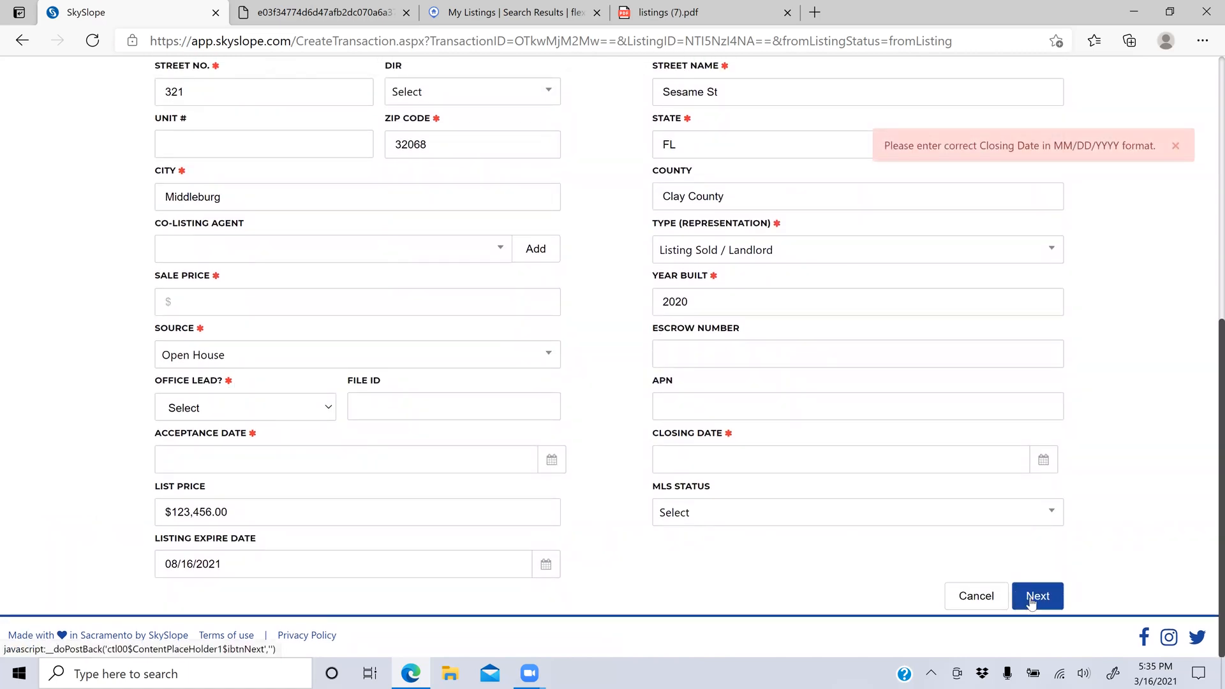
pyautogui.scroll(7, 593, 380)
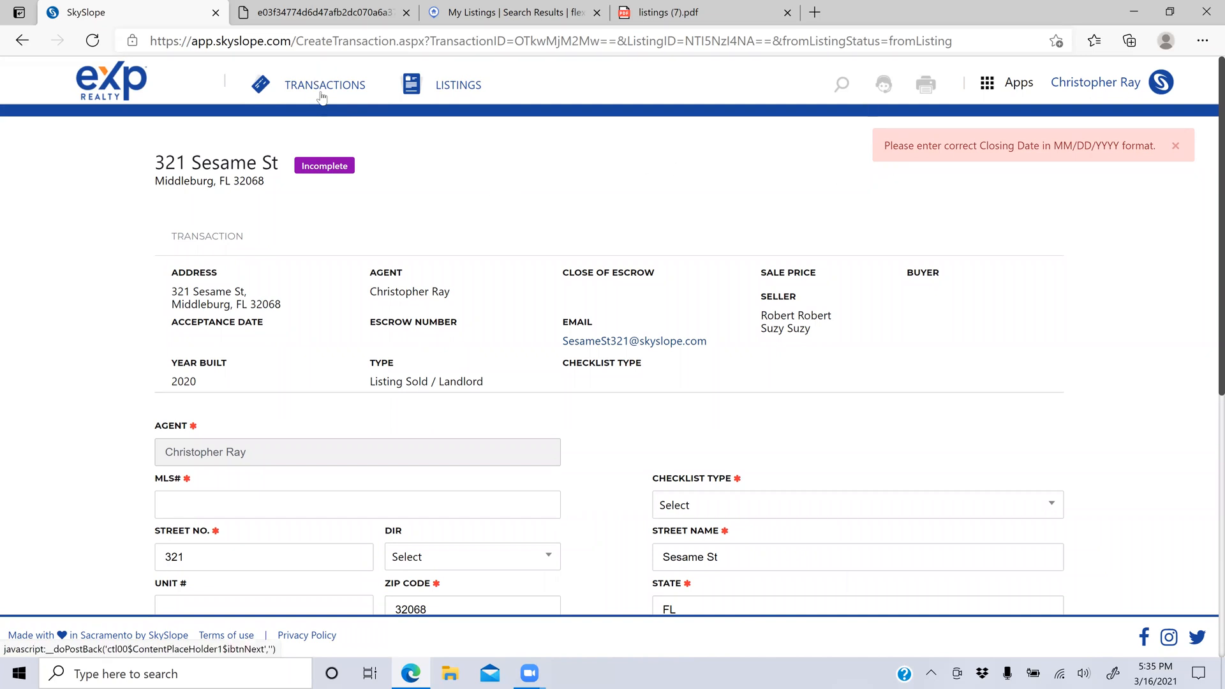
pyautogui.click(116, 85)
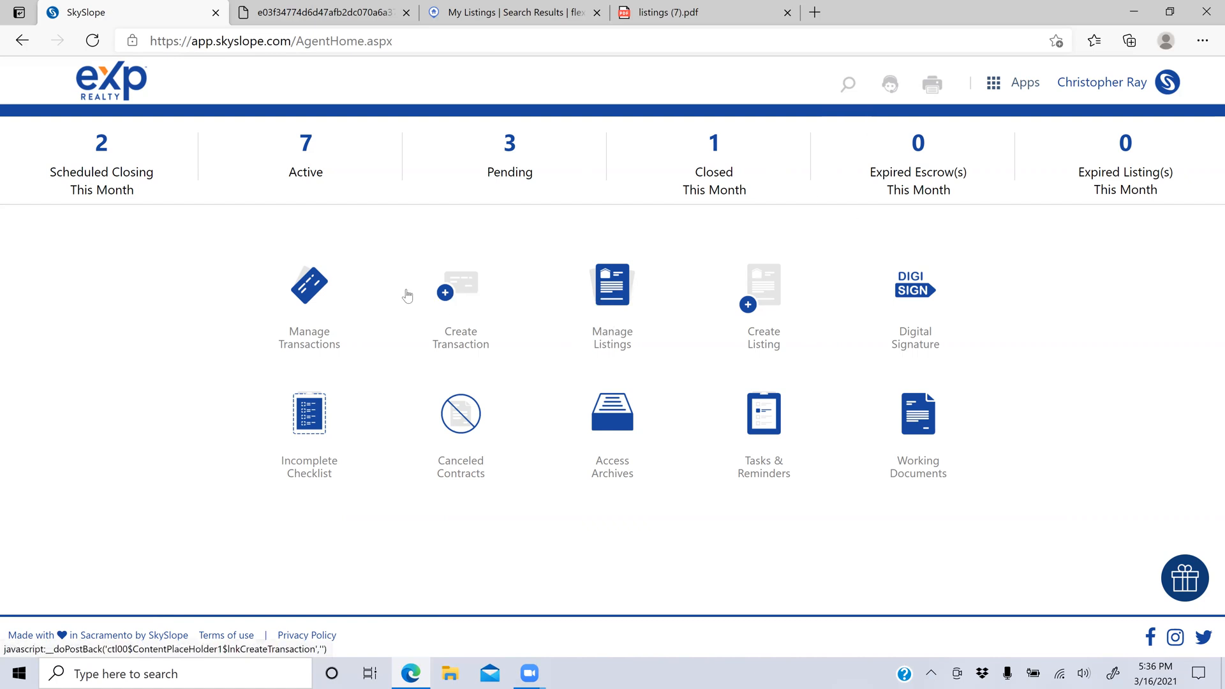
pyautogui.click(310, 433)
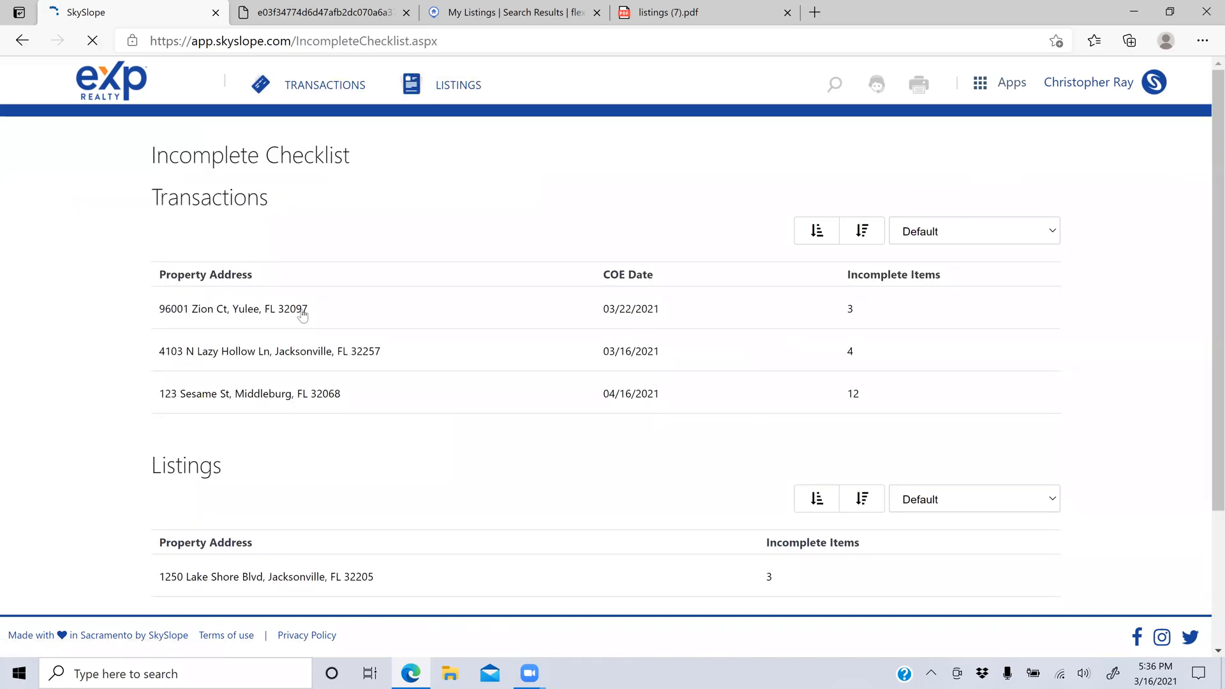
pyautogui.click(301, 309)
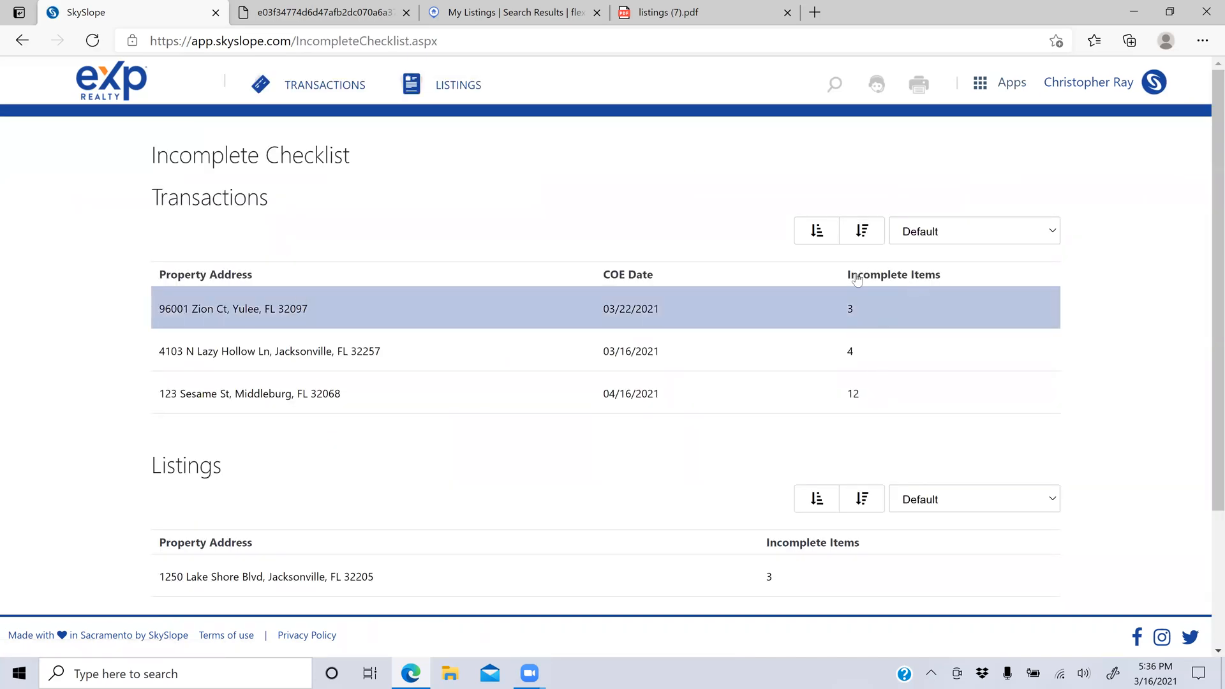
pyautogui.click(661, 396)
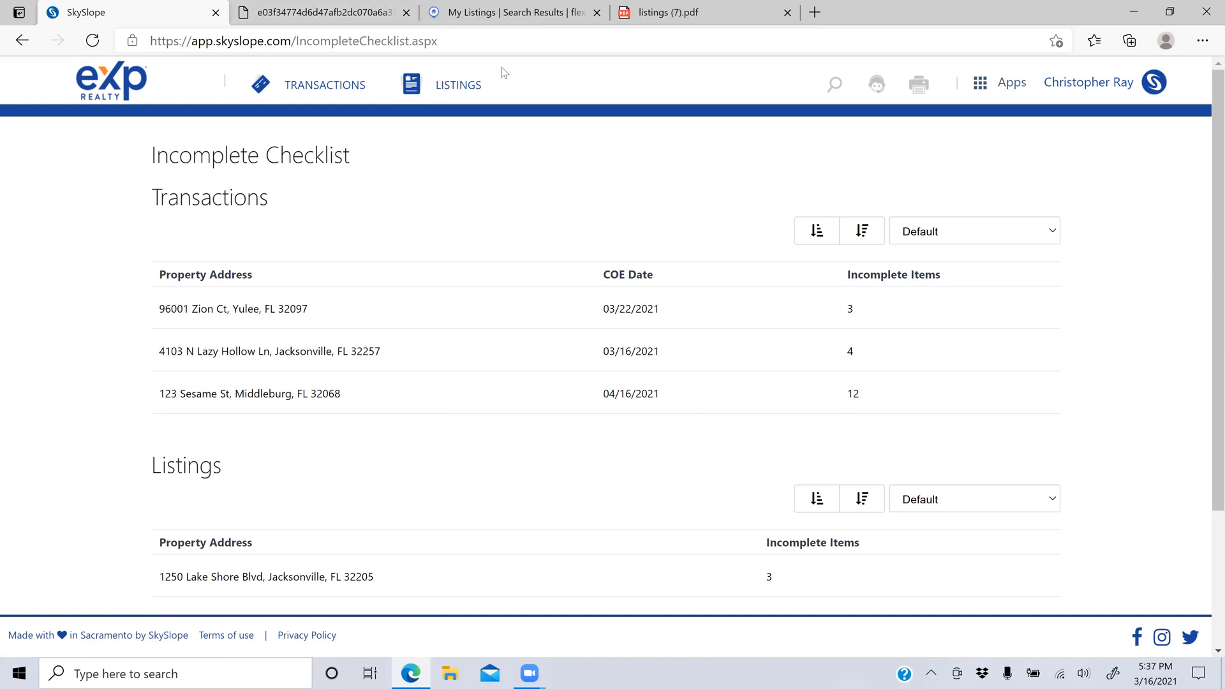
pyautogui.click(834, 87)
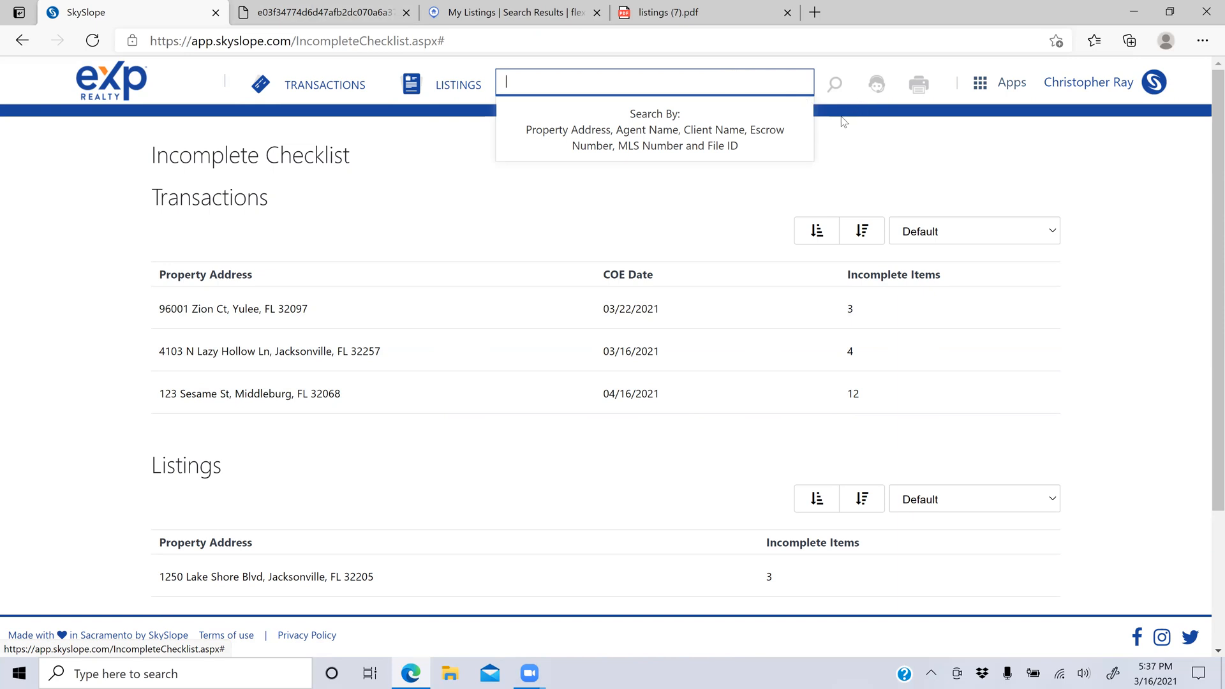
pyautogui.click(842, 139)
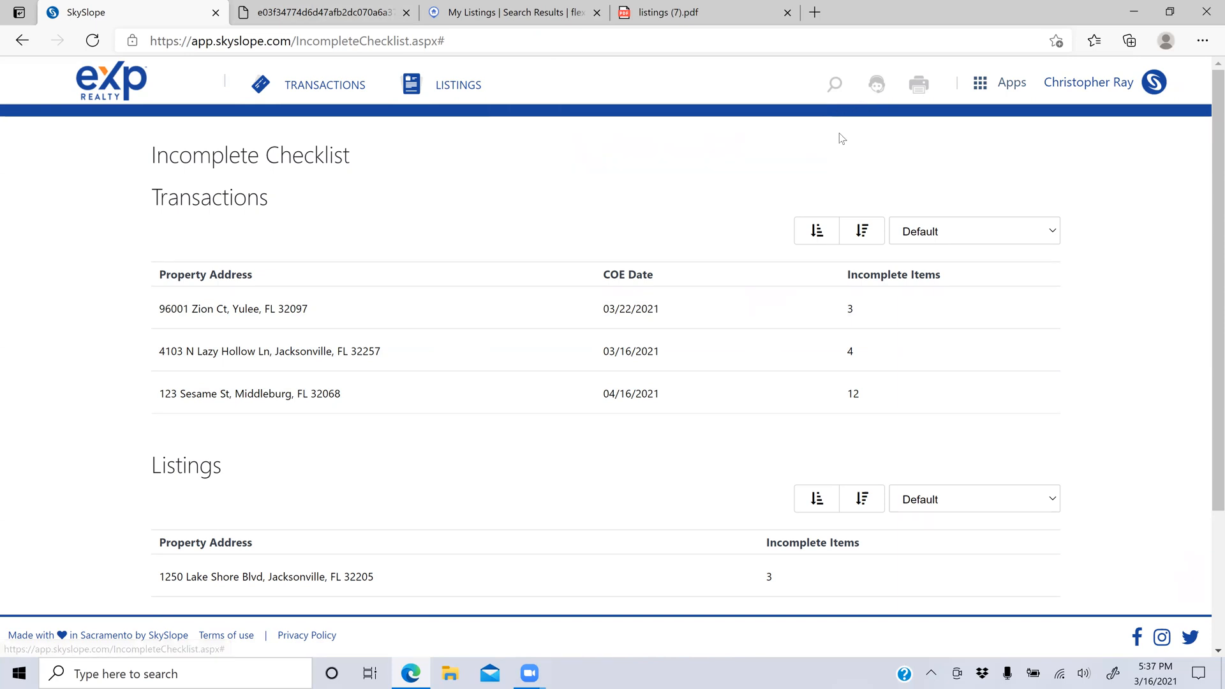
# Step: Open the 24/7 Support help centre, briefly reopen its Chat With An Expert form, then close it
pyautogui.click(878, 85)
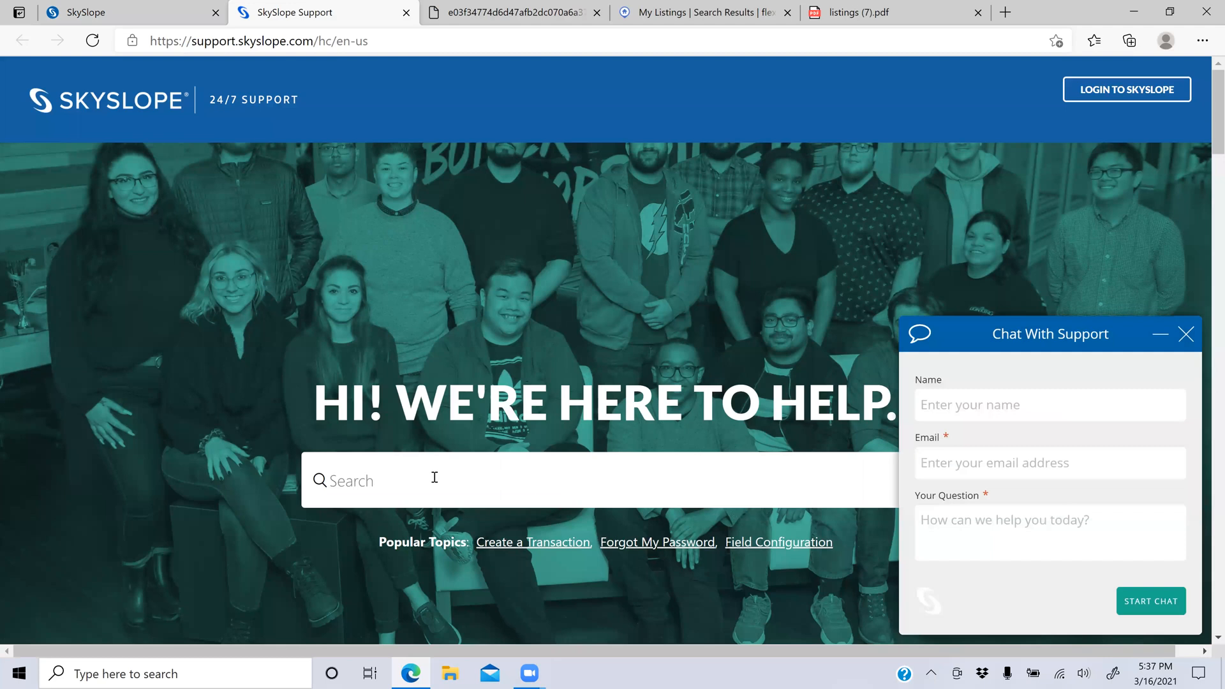
pyautogui.click(1187, 336)
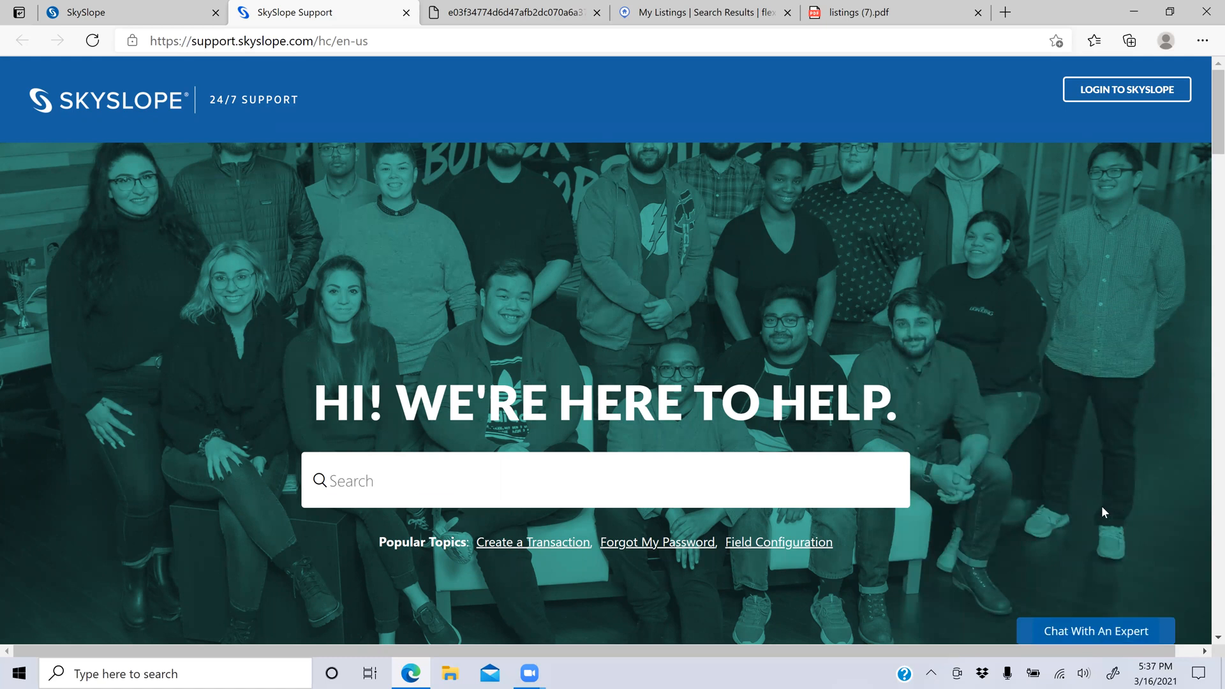
pyautogui.click(1096, 631)
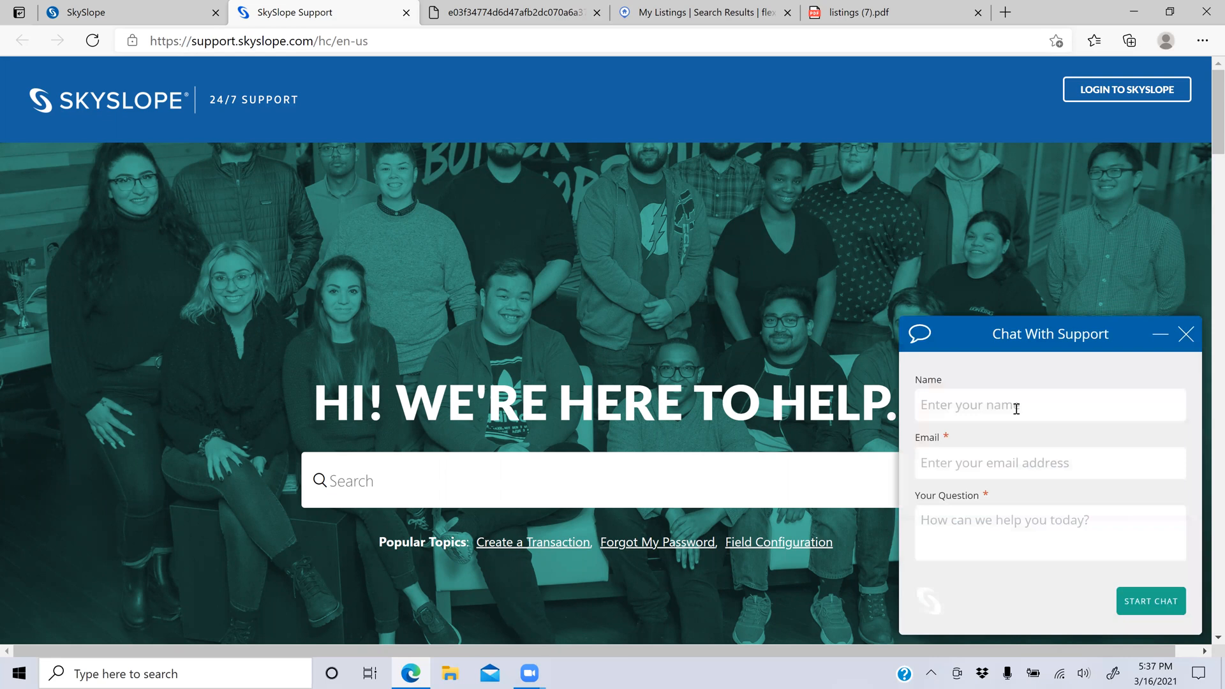
pyautogui.click(1017, 408)
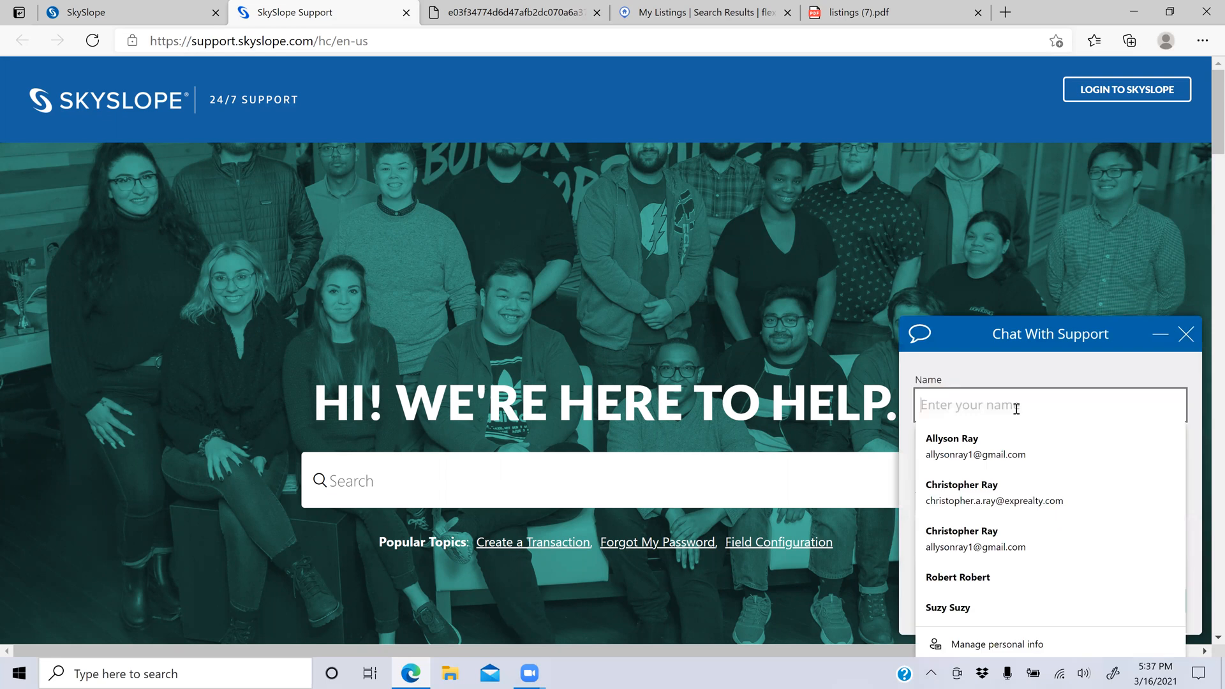
pyautogui.click(863, 355)
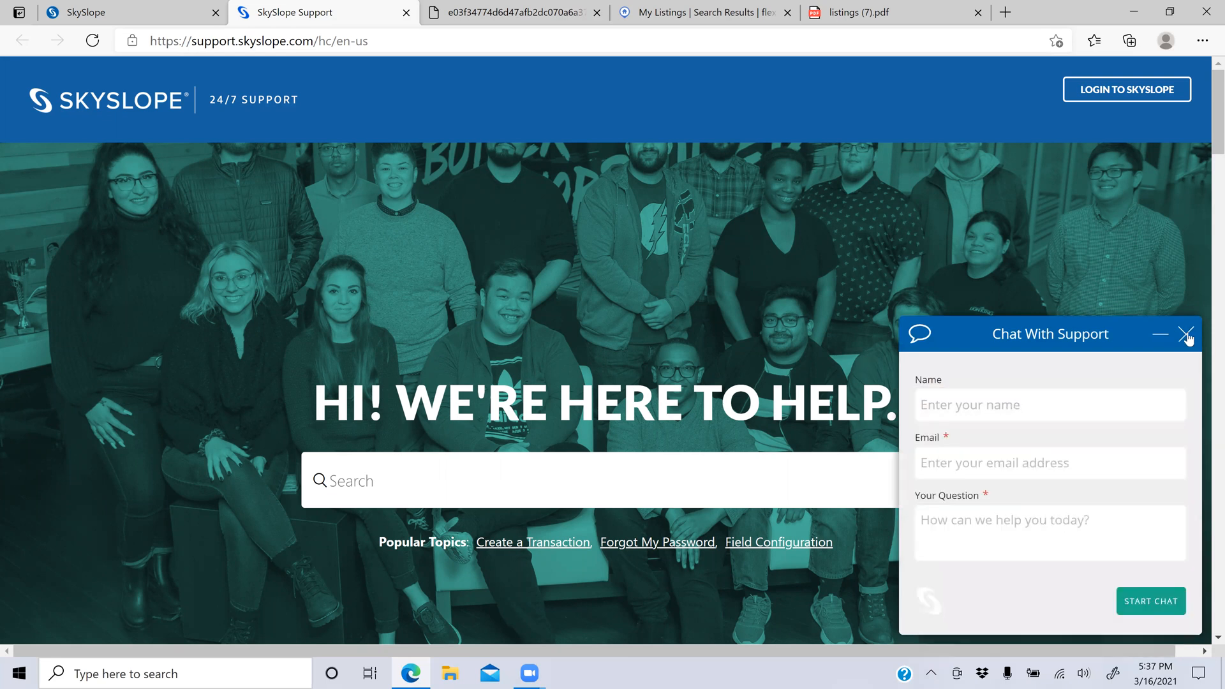
pyautogui.click(1186, 334)
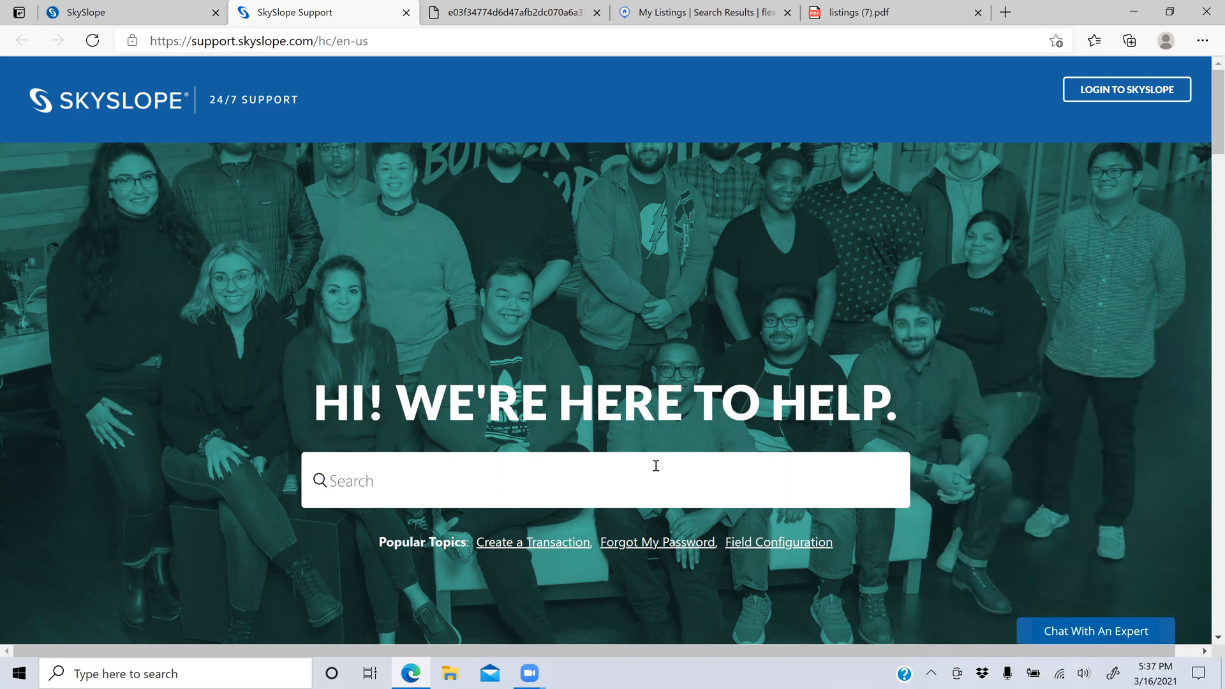
pyautogui.write('v')
pyautogui.write('an')
pyautogui.write('ant land')
pyautogui.press('Return')
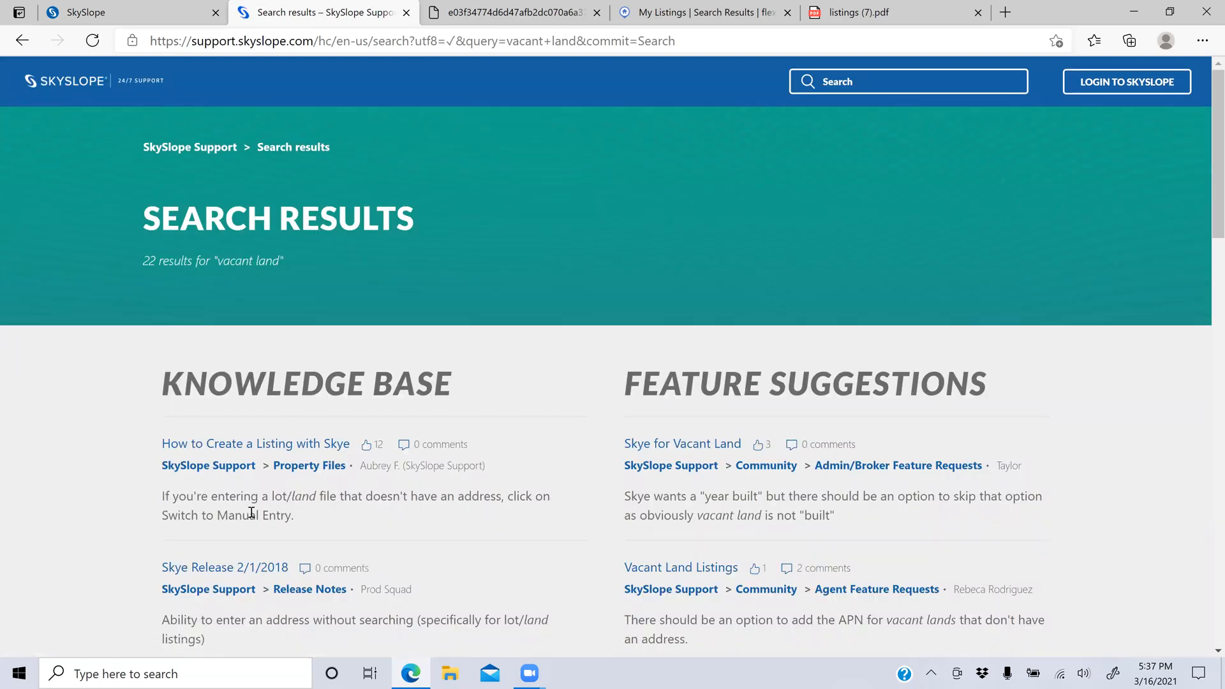
pyautogui.moveTo(262, 496); pyautogui.dragTo(507, 520)
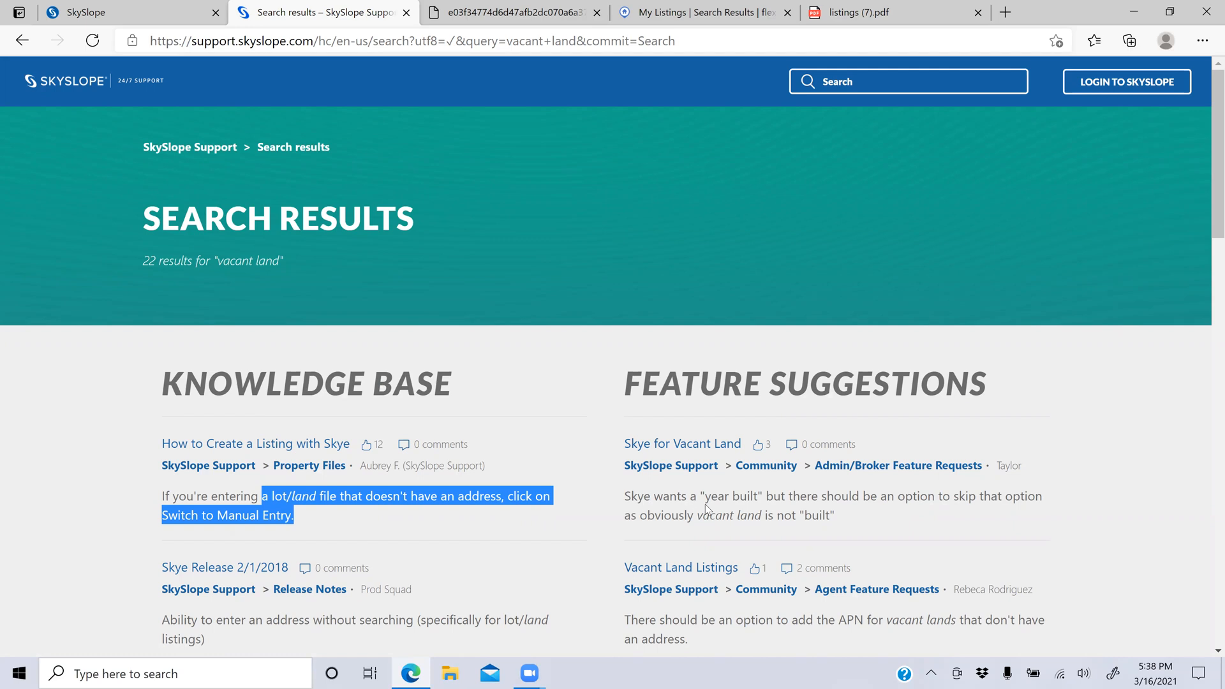
pyautogui.moveTo(704, 496); pyautogui.dragTo(759, 498)
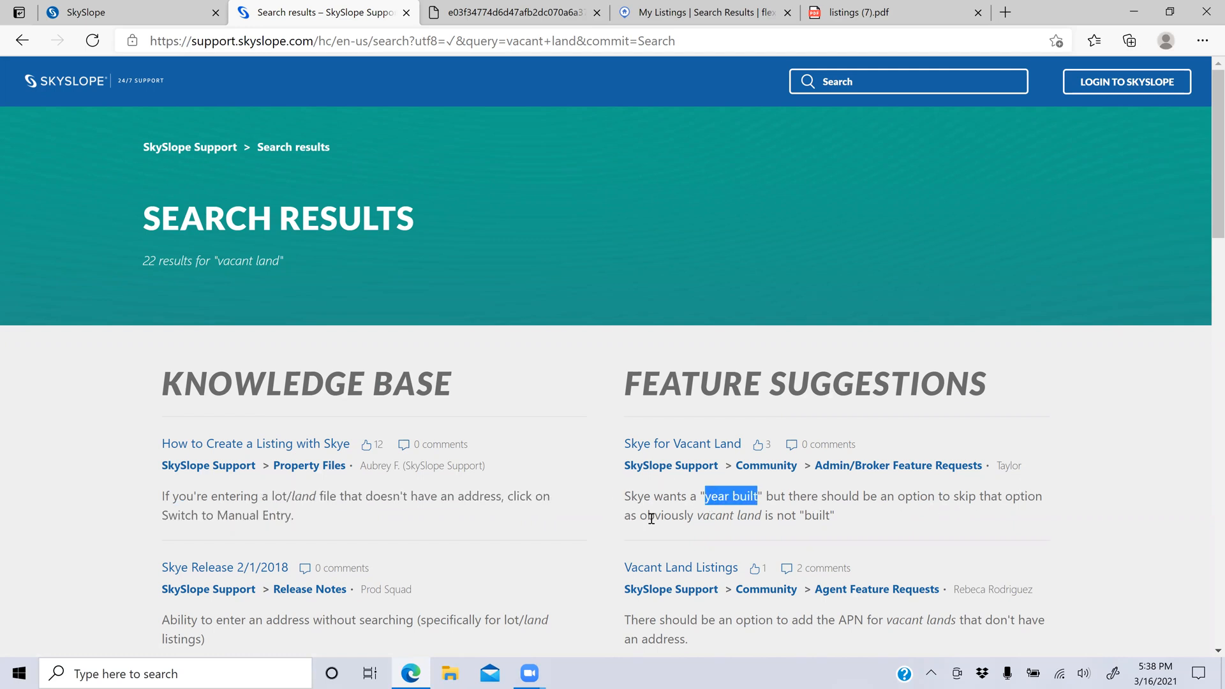
pyautogui.moveTo(698, 517); pyautogui.dragTo(832, 518)
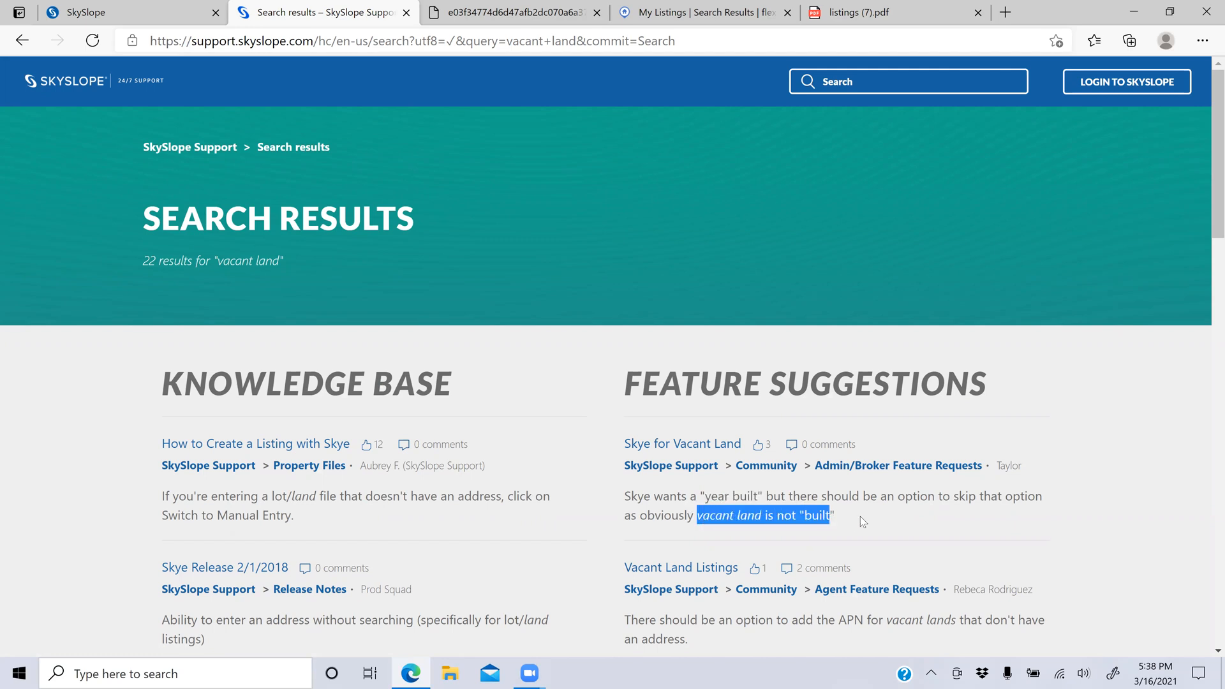
pyautogui.click(860, 517)
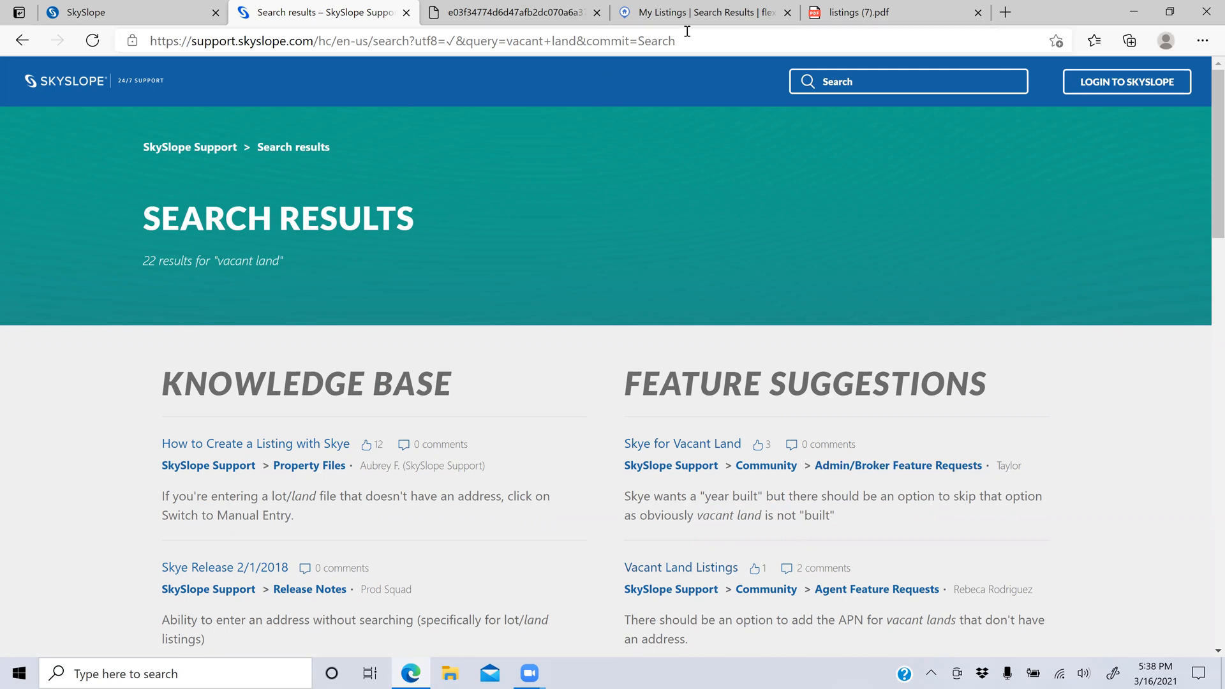
# Step: Return to the Incomplete Checklist, cancel printing it, and show the Apps switcher
pyautogui.click(143, 5)
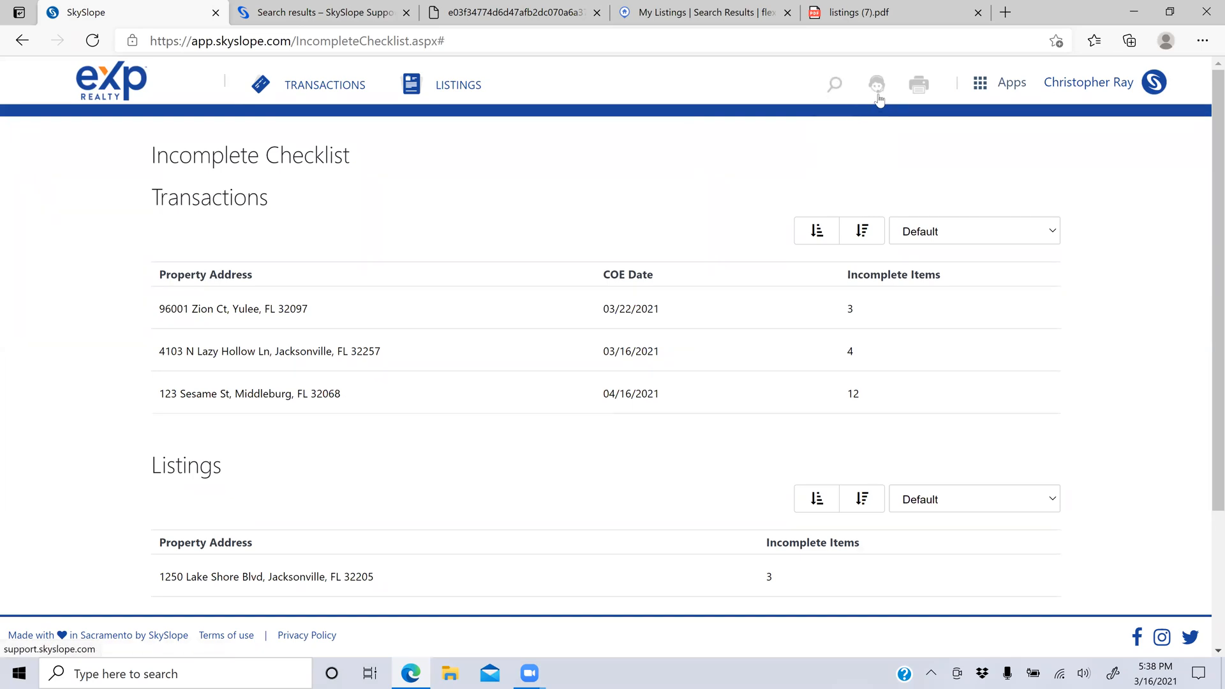
pyautogui.click(919, 89)
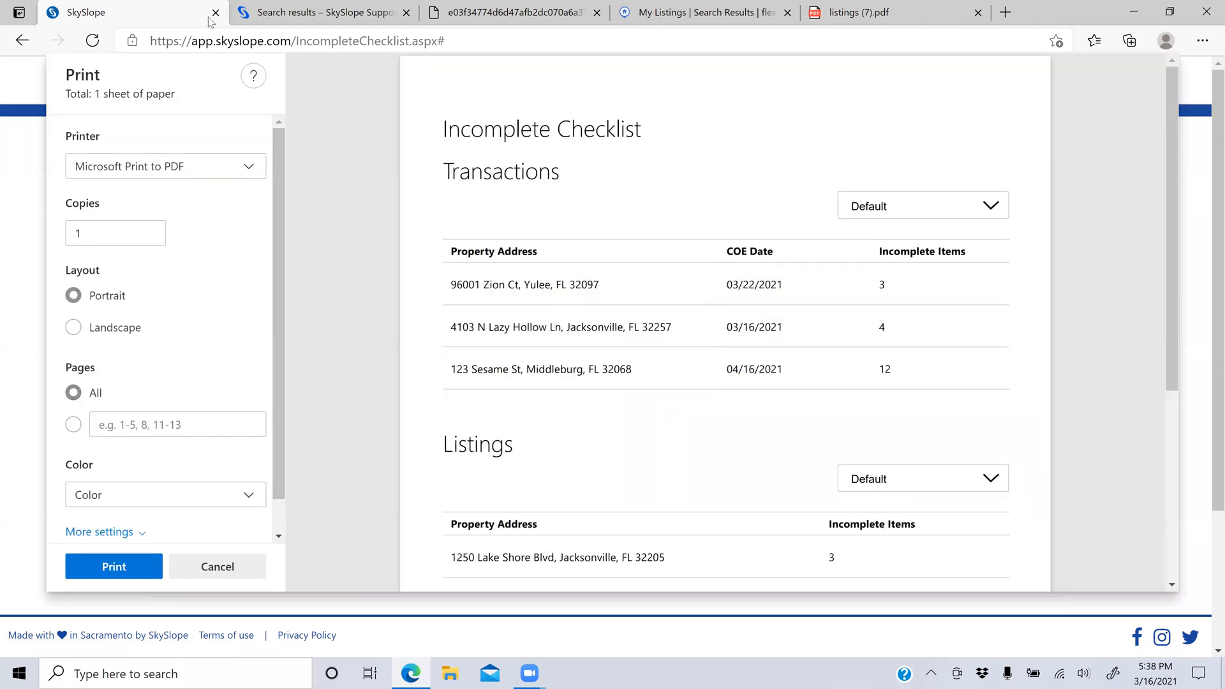
pyautogui.click(218, 567)
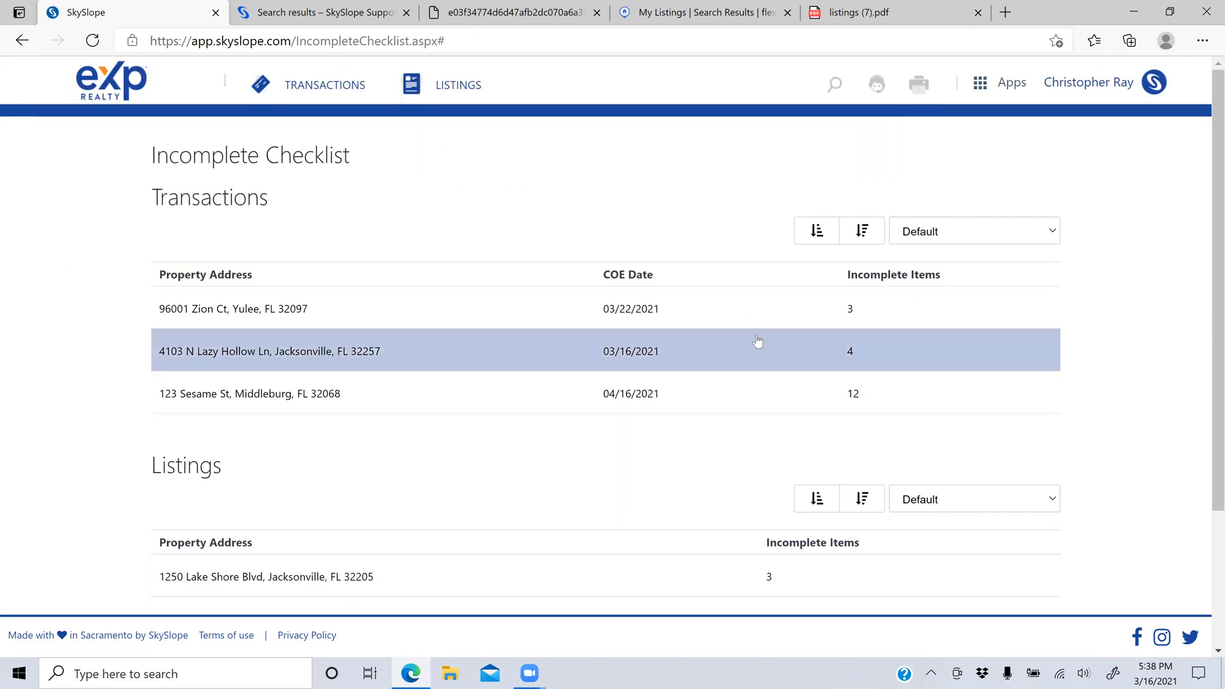
pyautogui.click(995, 85)
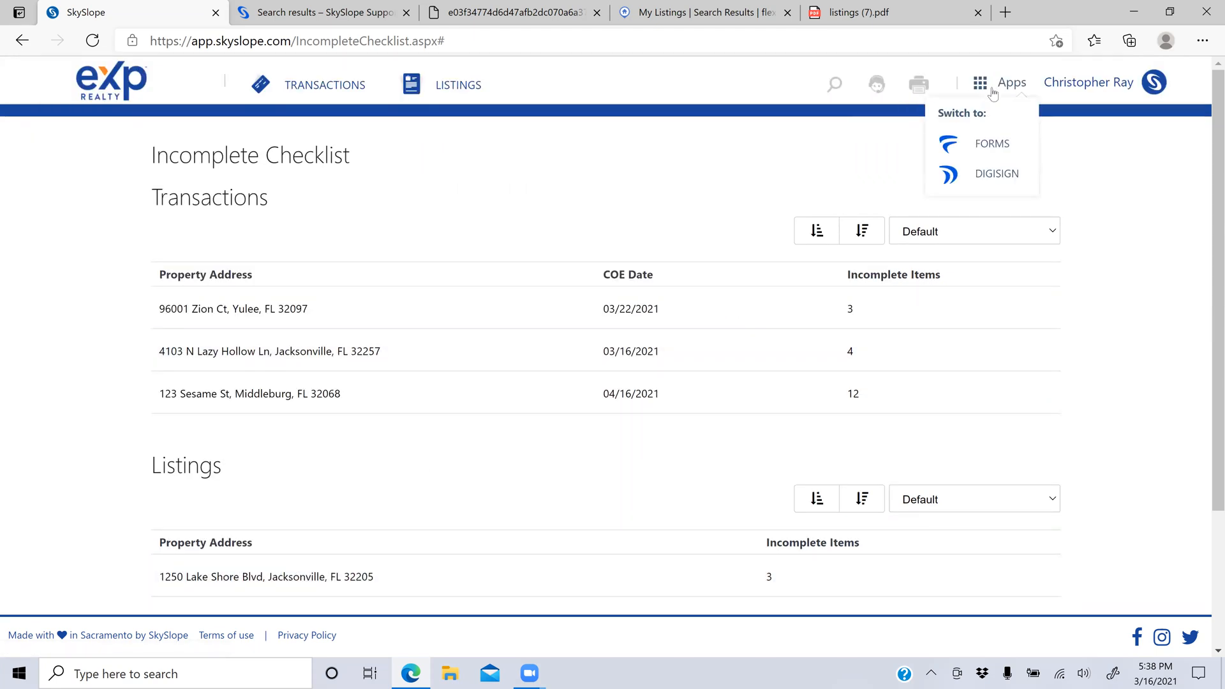
# Step: In SkySlope Forms, change the state from KY to IL and request notification when forms arrive
pyautogui.click(999, 141)
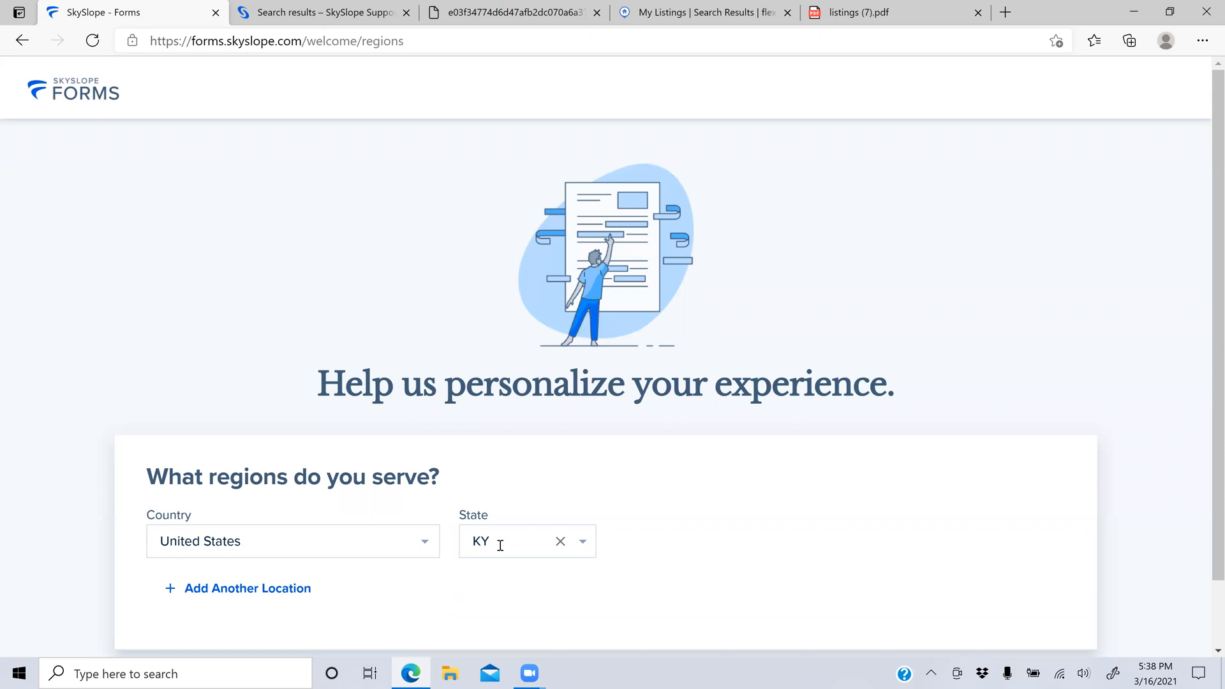
pyautogui.click(581, 543)
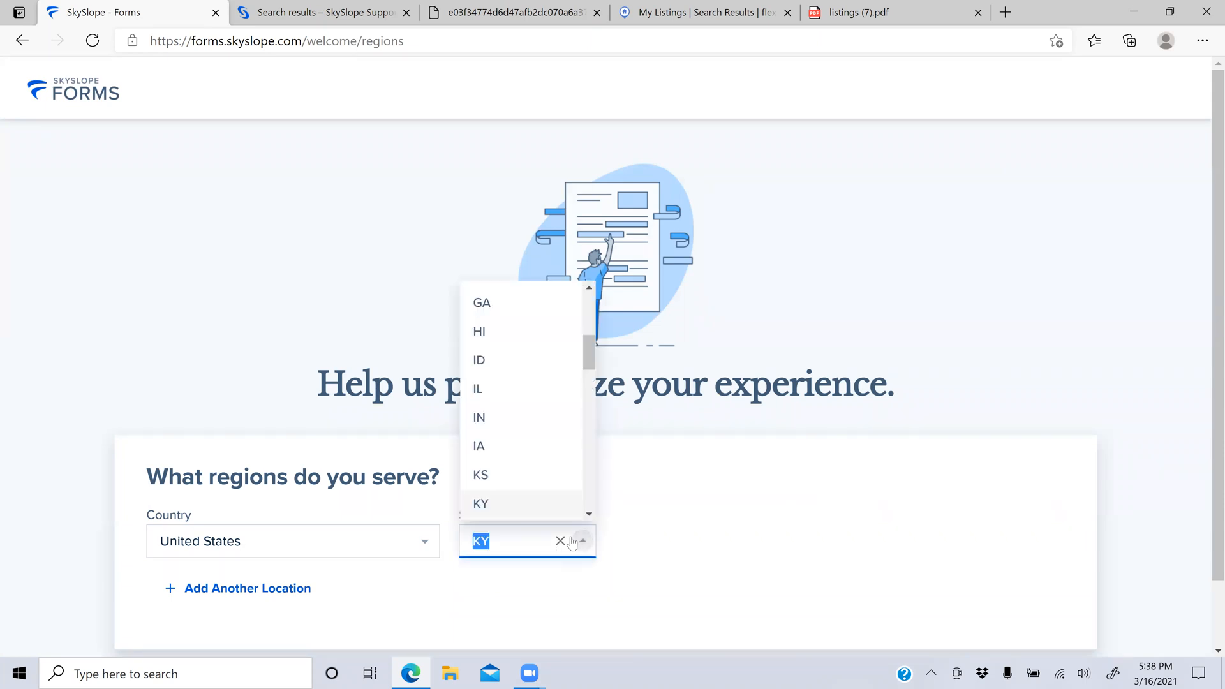
pyautogui.click(513, 389)
pyautogui.scroll(-2, 636, 458)
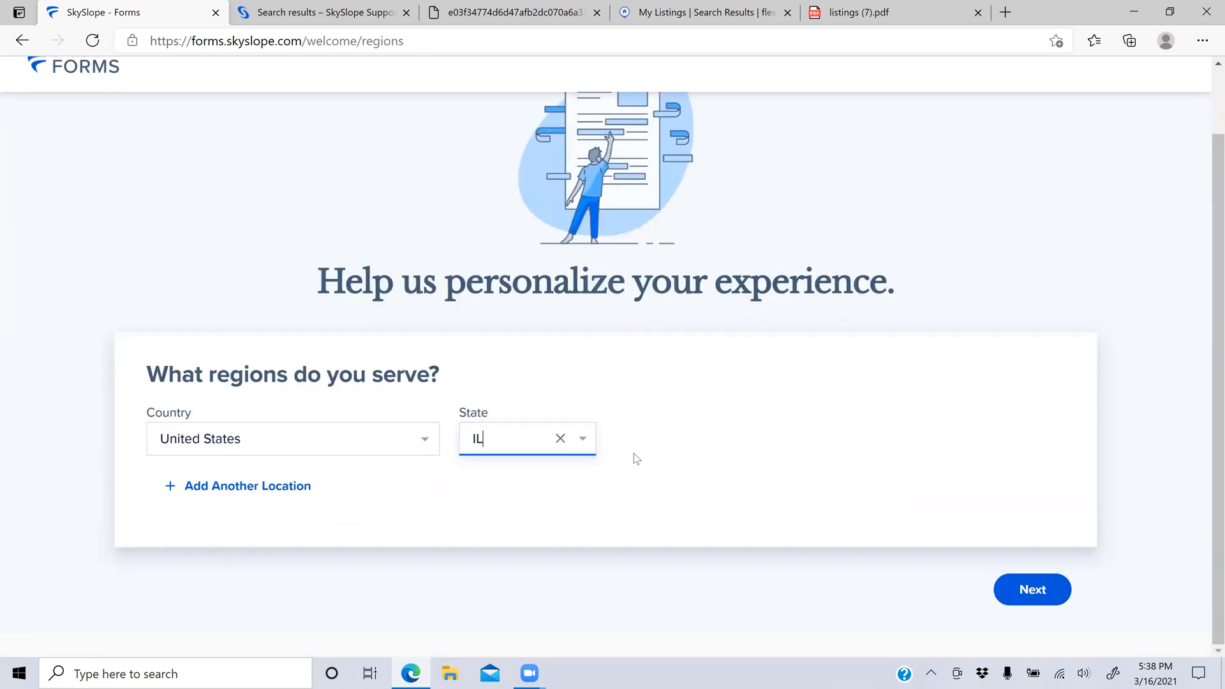
pyautogui.click(1020, 622)
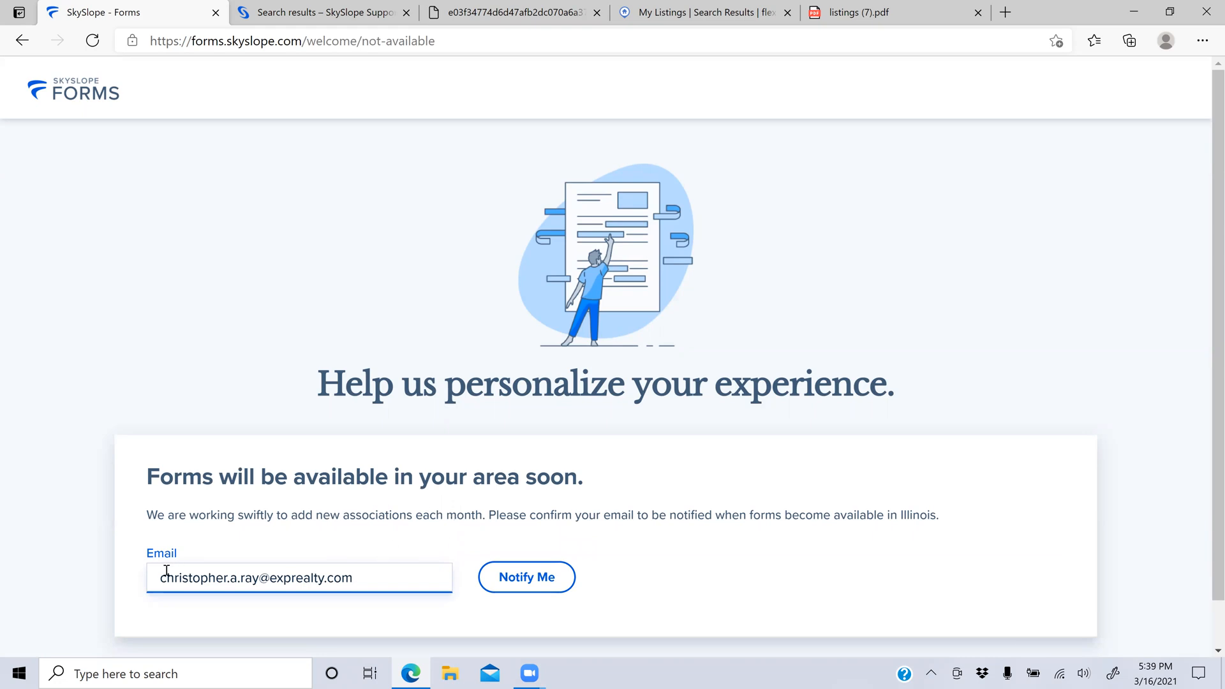
pyautogui.click(552, 573)
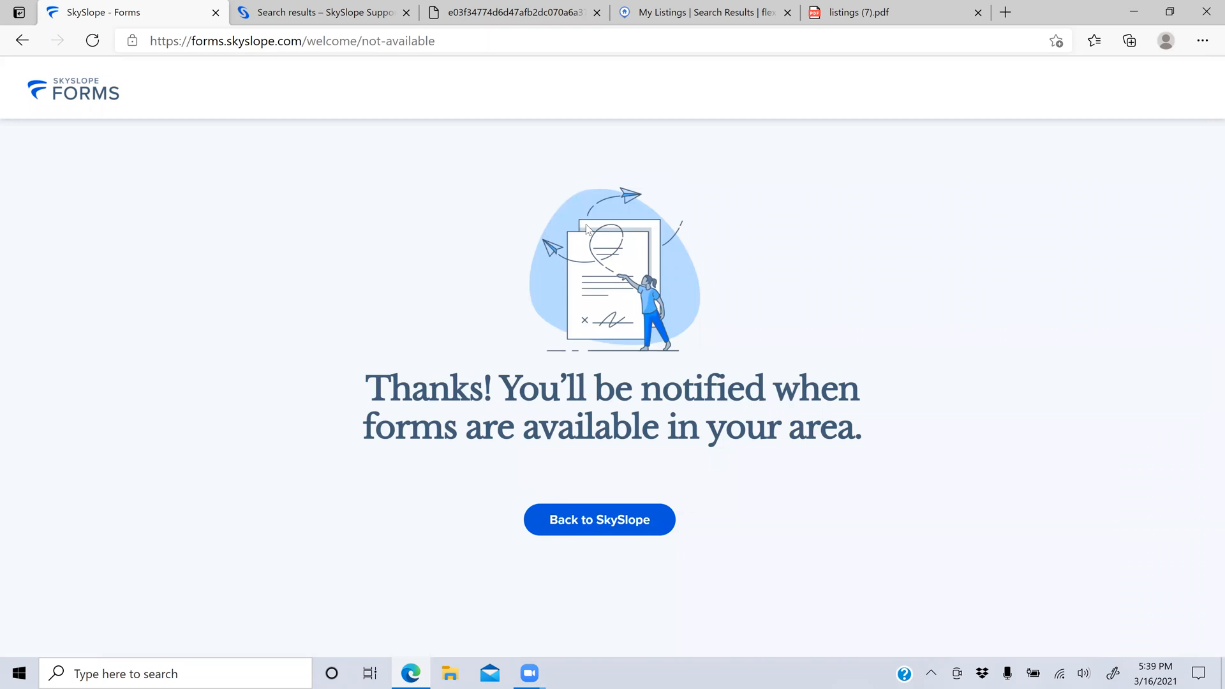
# Step: Close the support search results tab and go back repeatedly toward the region selection page
pyautogui.click(335, 17)
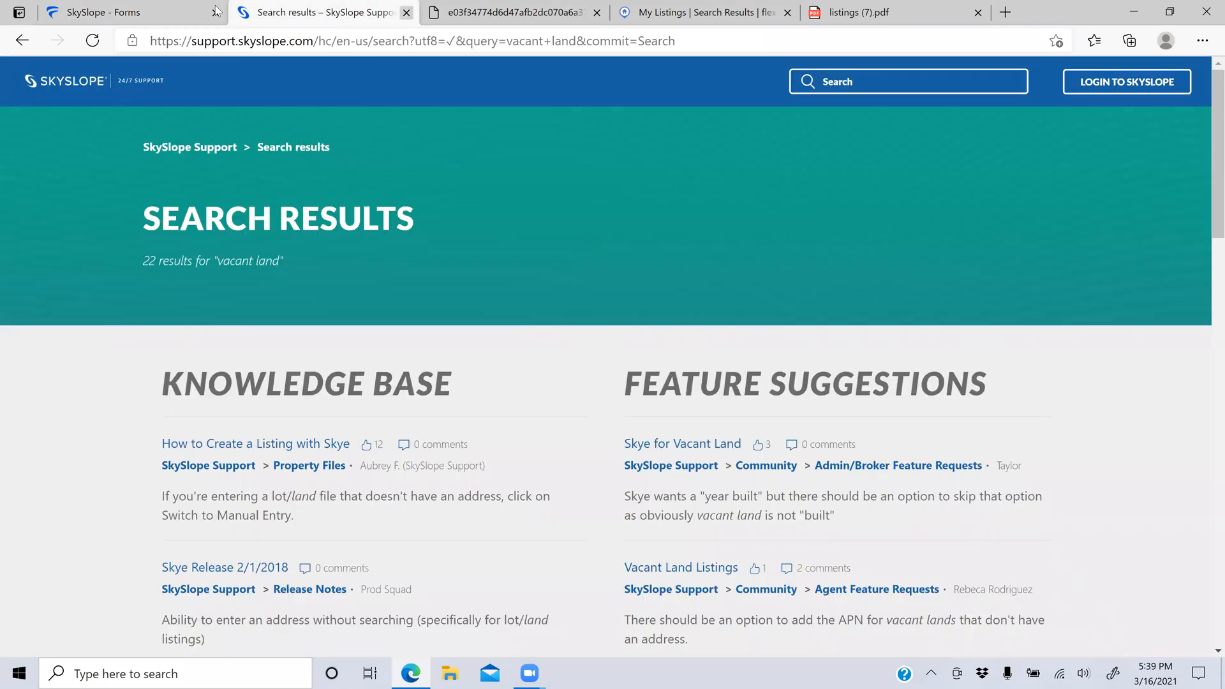
pyautogui.click(406, 12)
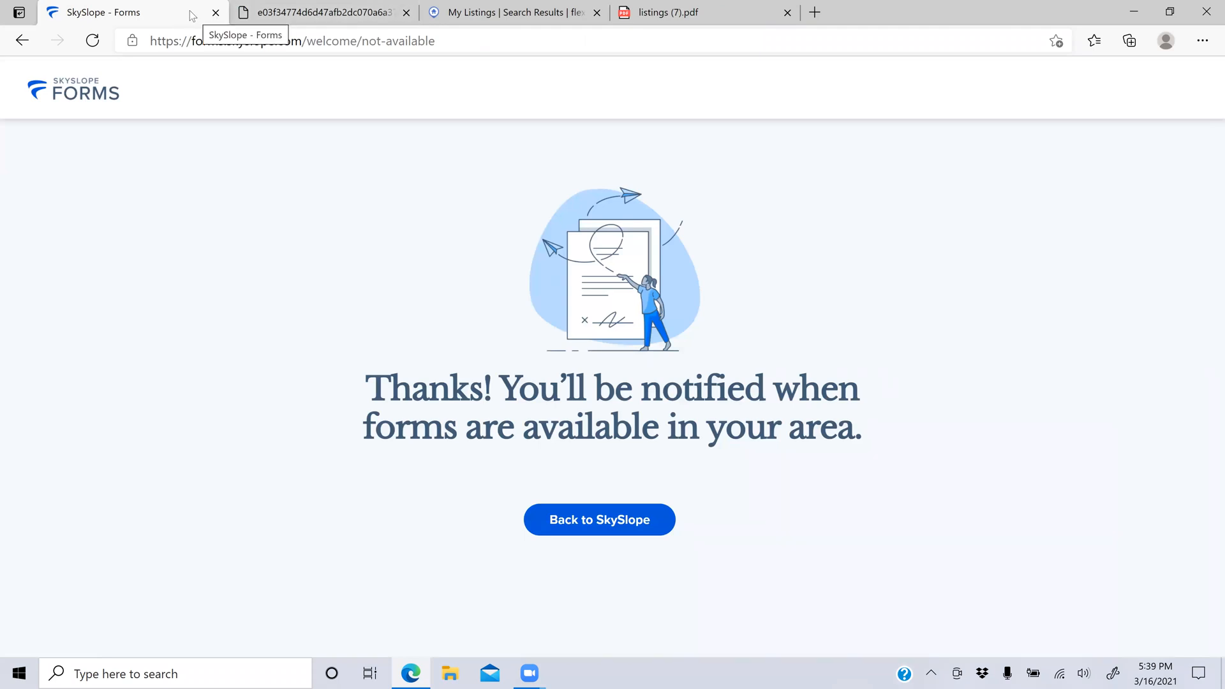
pyautogui.click(23, 41)
pyautogui.click(23, 43)
pyautogui.click(22, 43)
pyautogui.click(23, 44)
pyautogui.click(23, 44)
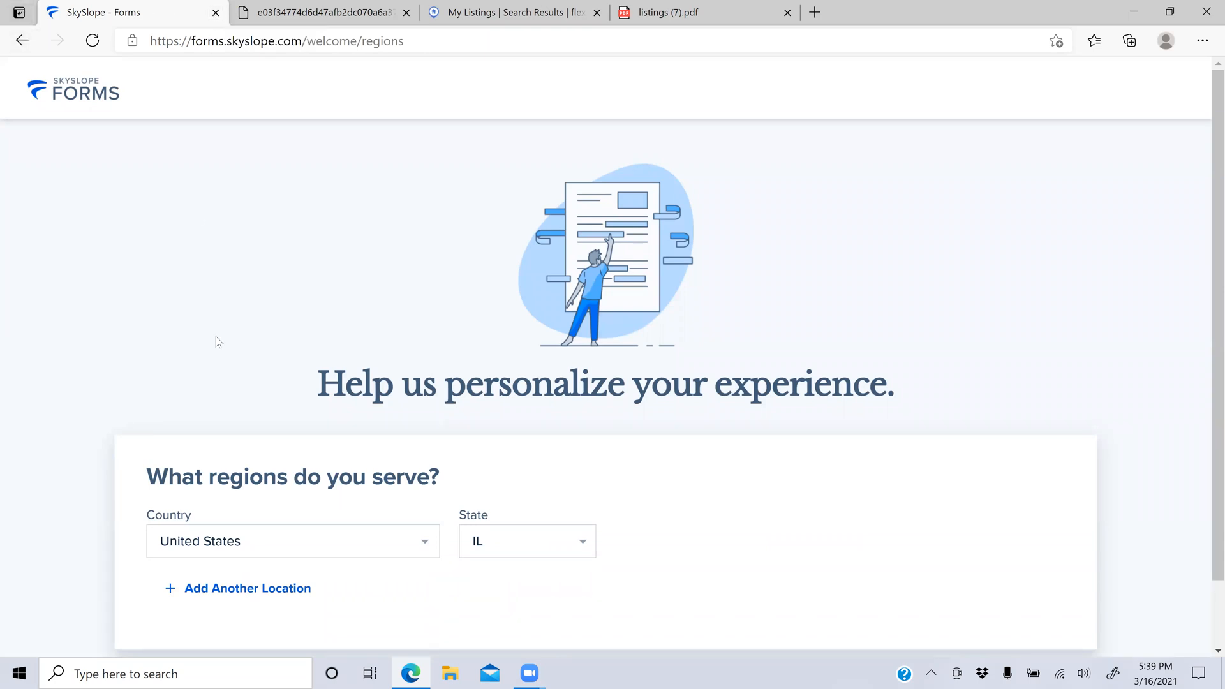
pyautogui.scroll(-1, 215, 342)
pyautogui.scroll(1, 216, 342)
# Step: Close the Forms page and reload app.skyslope.com from the address bar
pyautogui.click(215, 12)
pyautogui.click(208, 42)
pyautogui.write('sky')
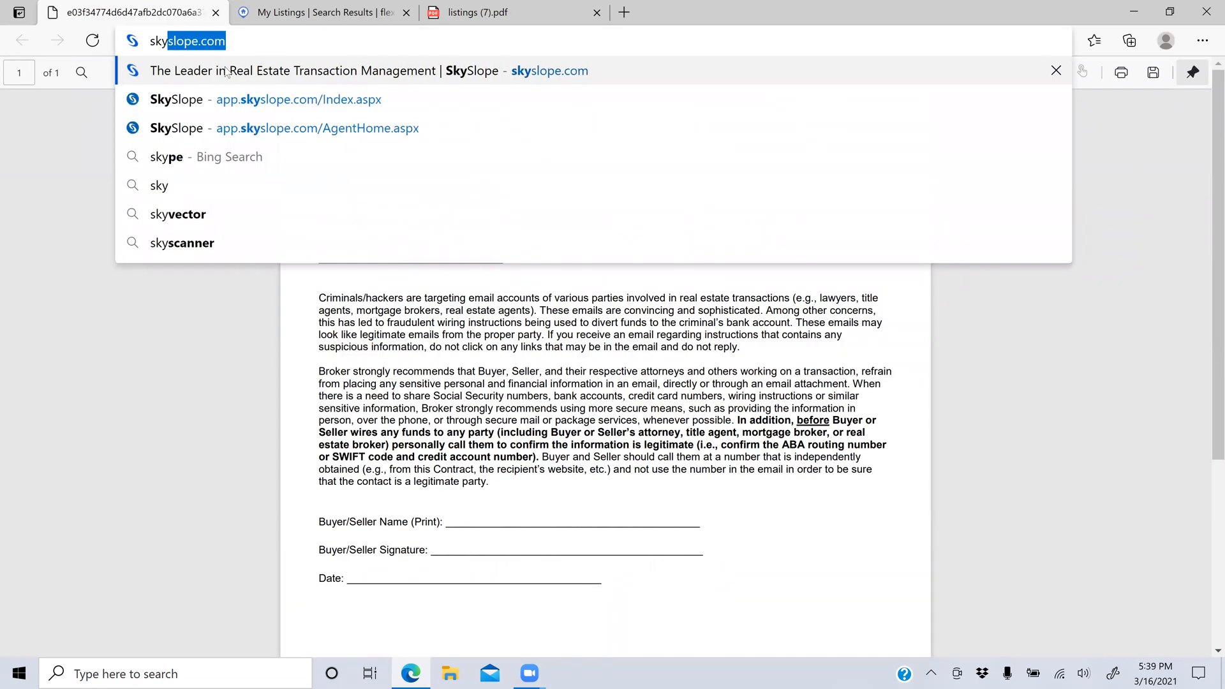
pyautogui.click(233, 105)
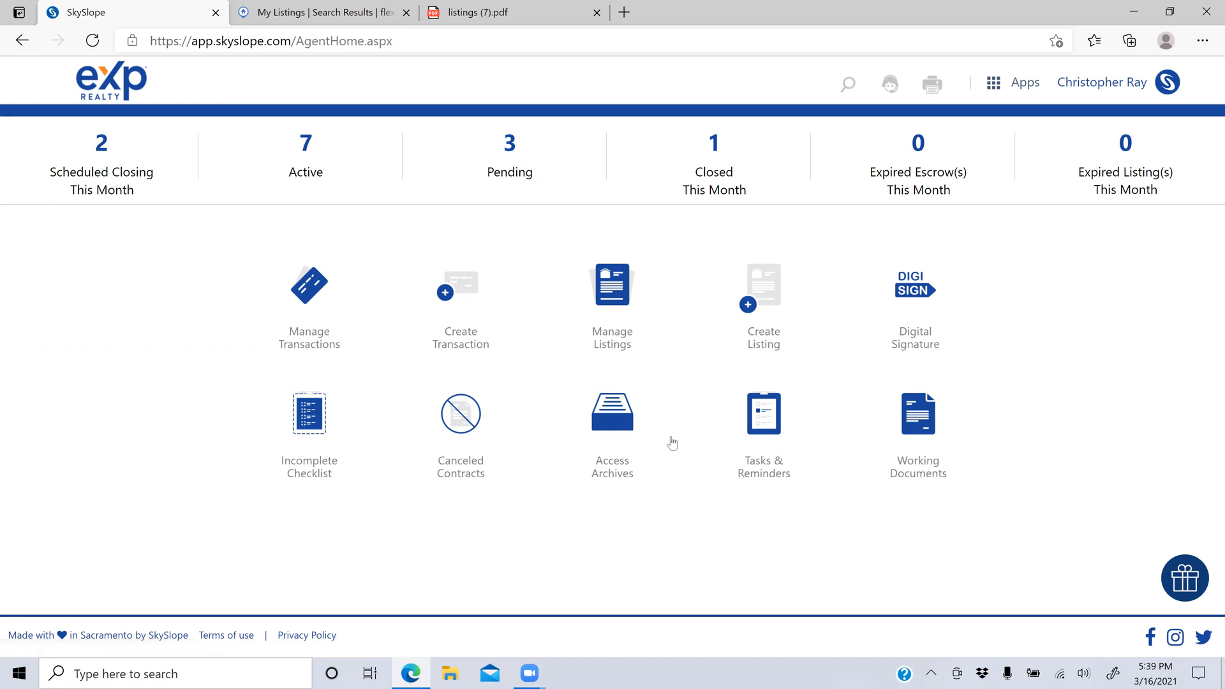
# Step: Open Working Documents, view the empty Smith Family folder, then switch to Office Docs
pyautogui.click(930, 427)
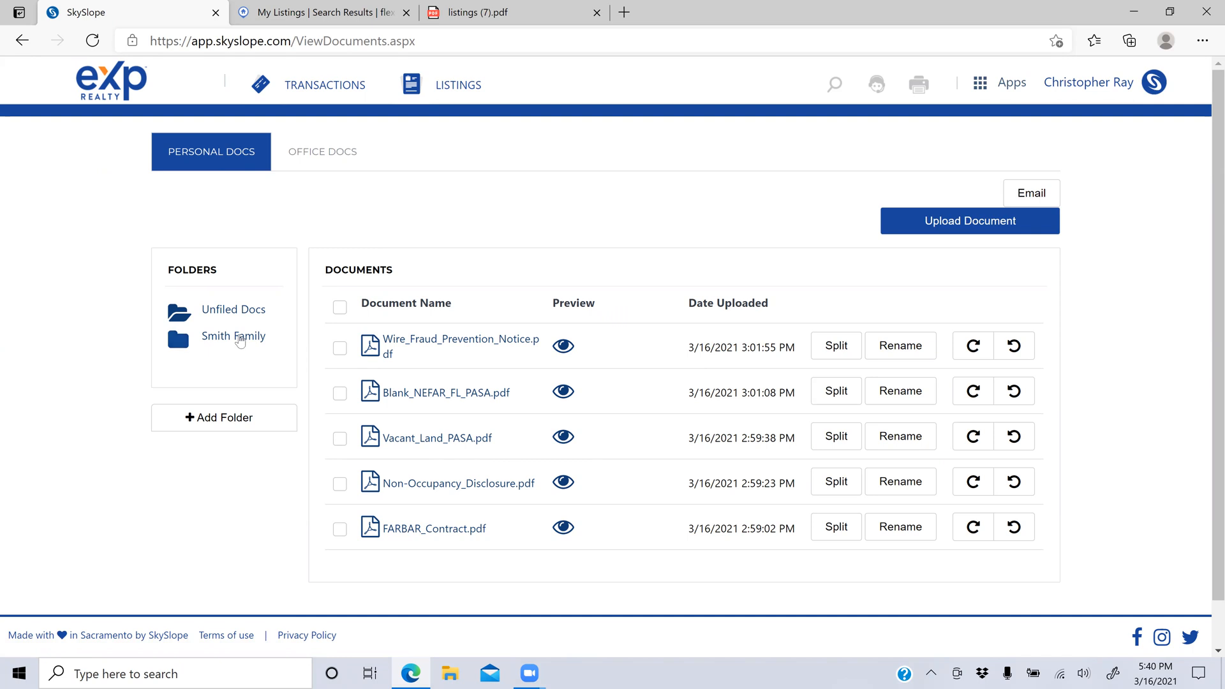
pyautogui.click(240, 340)
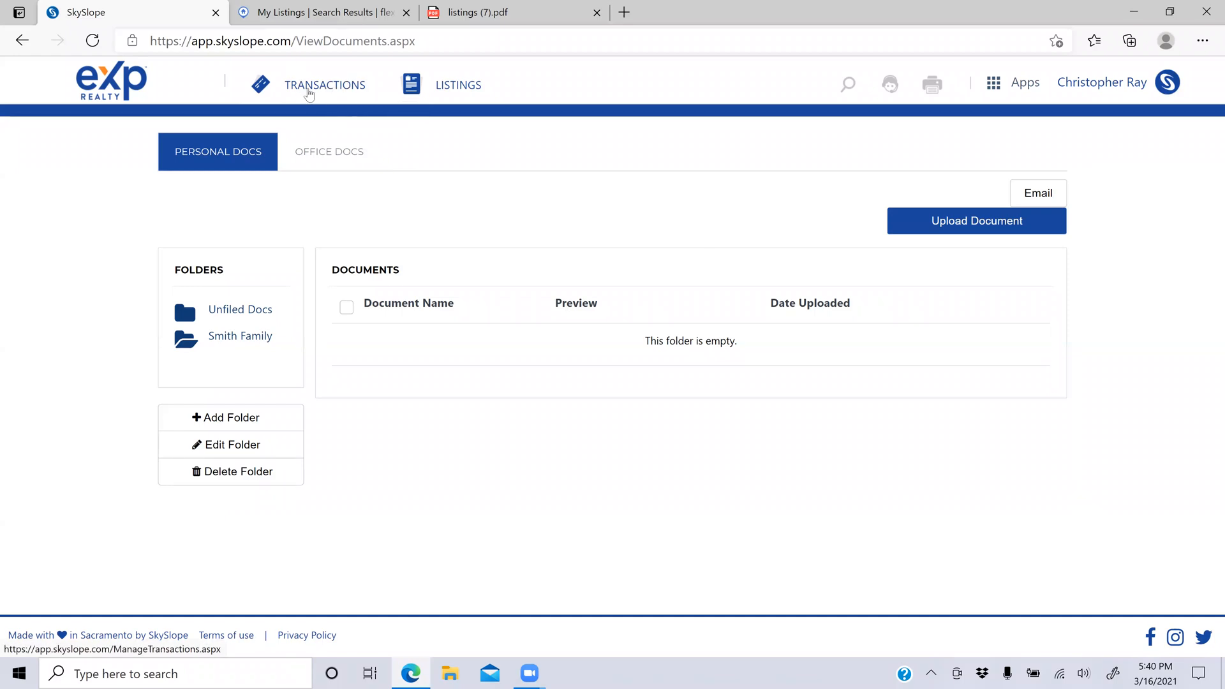
pyautogui.click(336, 154)
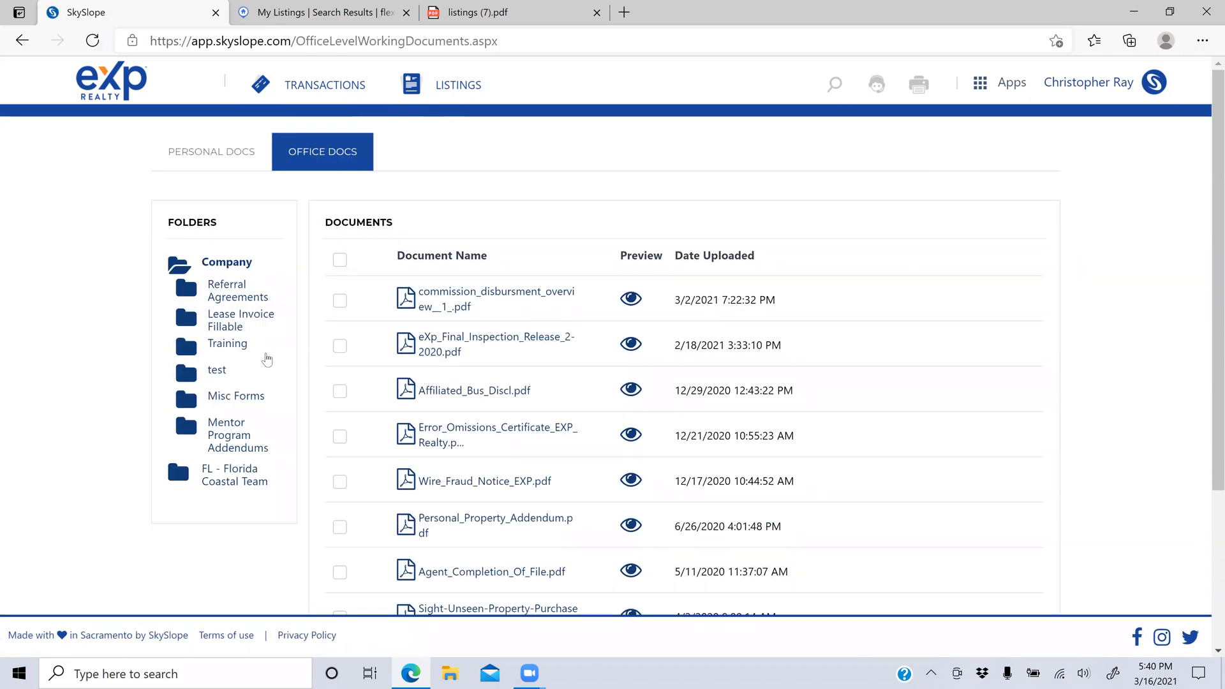
# Step: Browse FL - Florida Coastal Team, Company and the empty Misc Forms folder, then go to Transactions
pyautogui.click(237, 474)
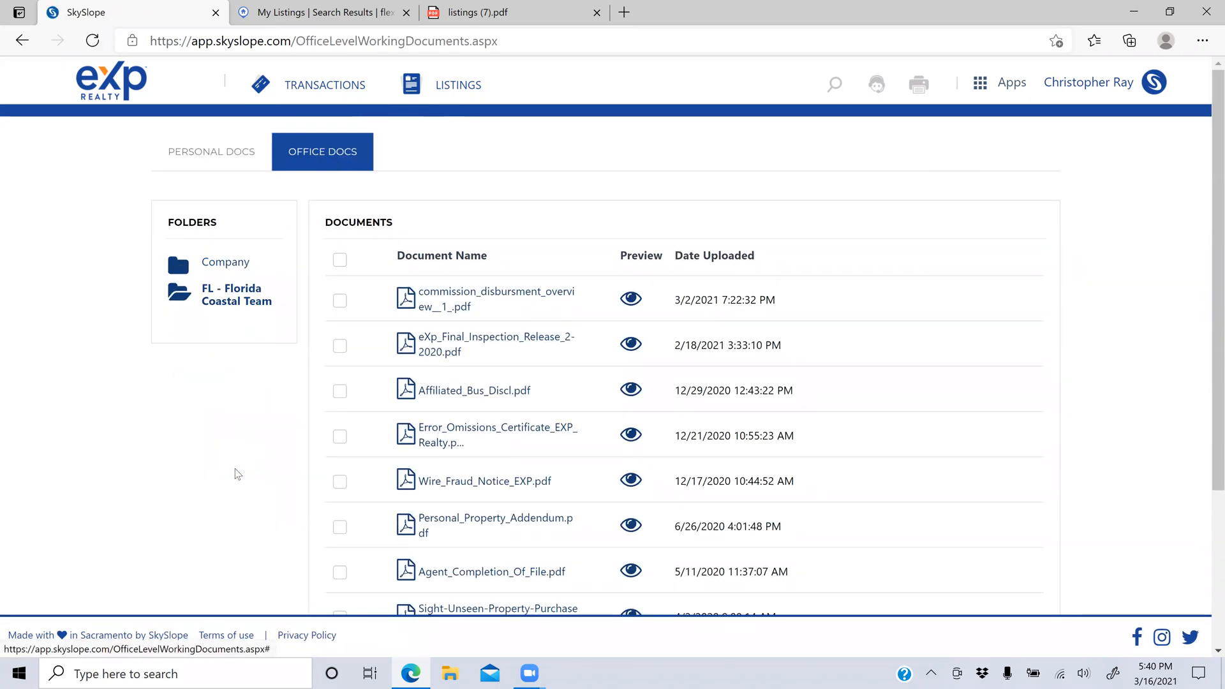
pyautogui.click(183, 258)
pyautogui.click(236, 396)
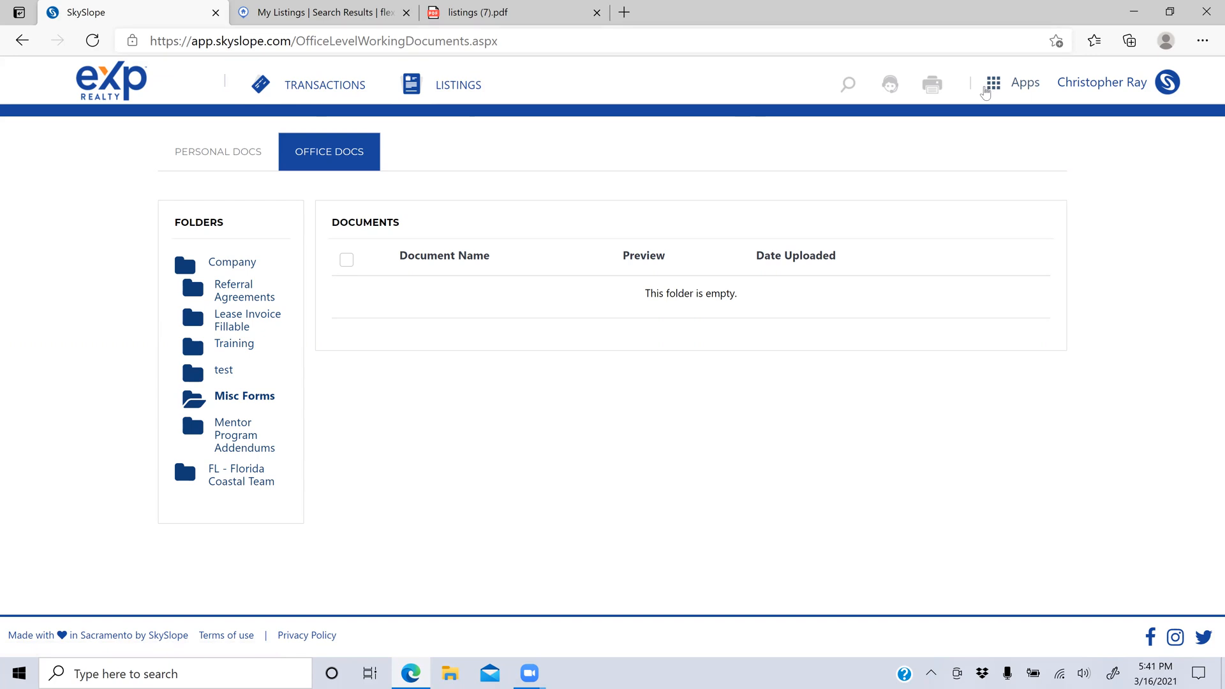
pyautogui.click(986, 91)
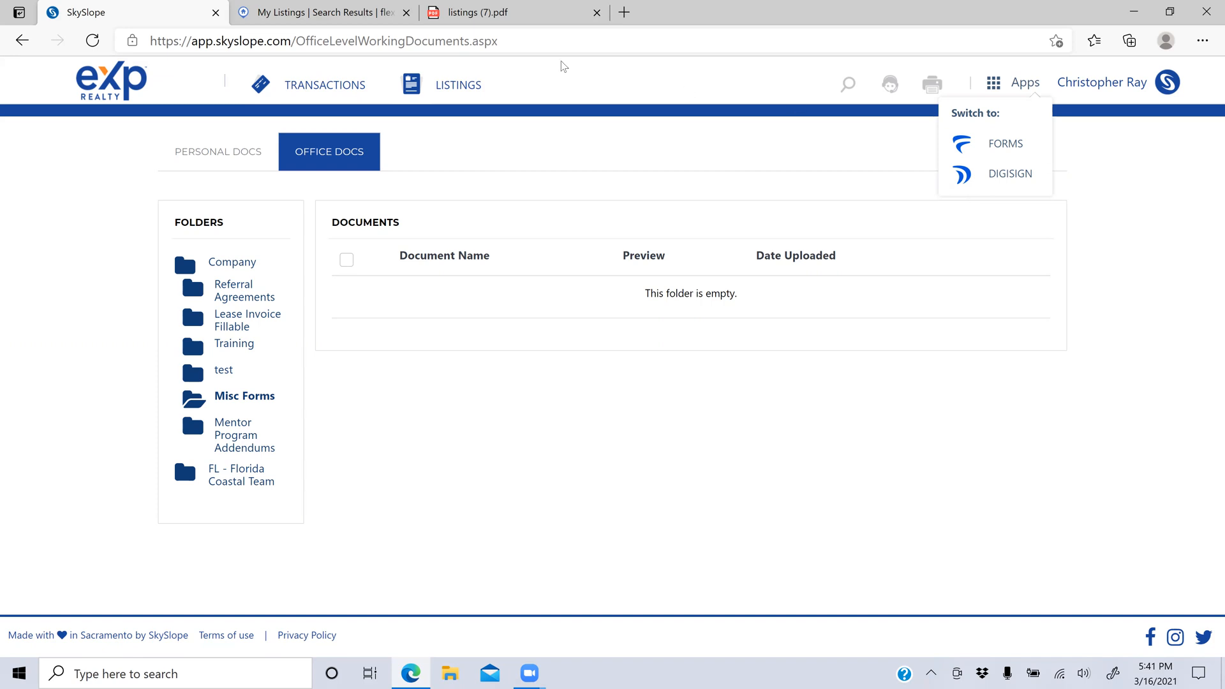
pyautogui.click(299, 85)
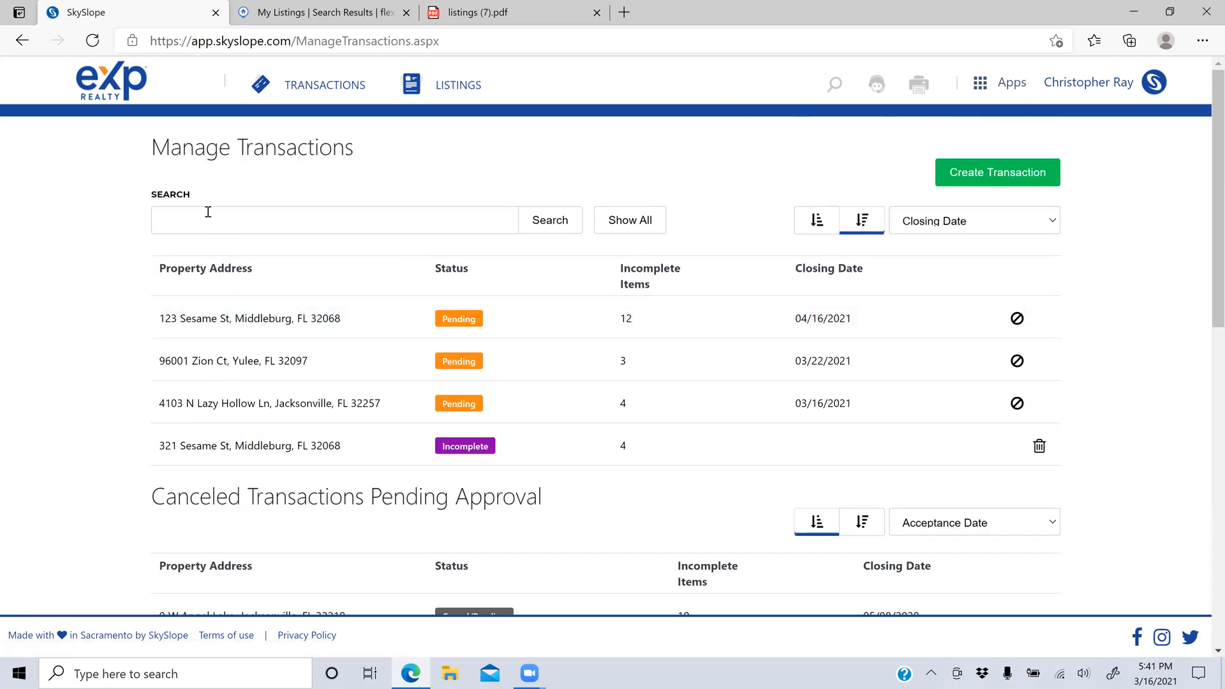
# Step: Open the 123 Sesame St transaction, dismiss the email link's open-with prompt, and view its Documents
pyautogui.click(261, 330)
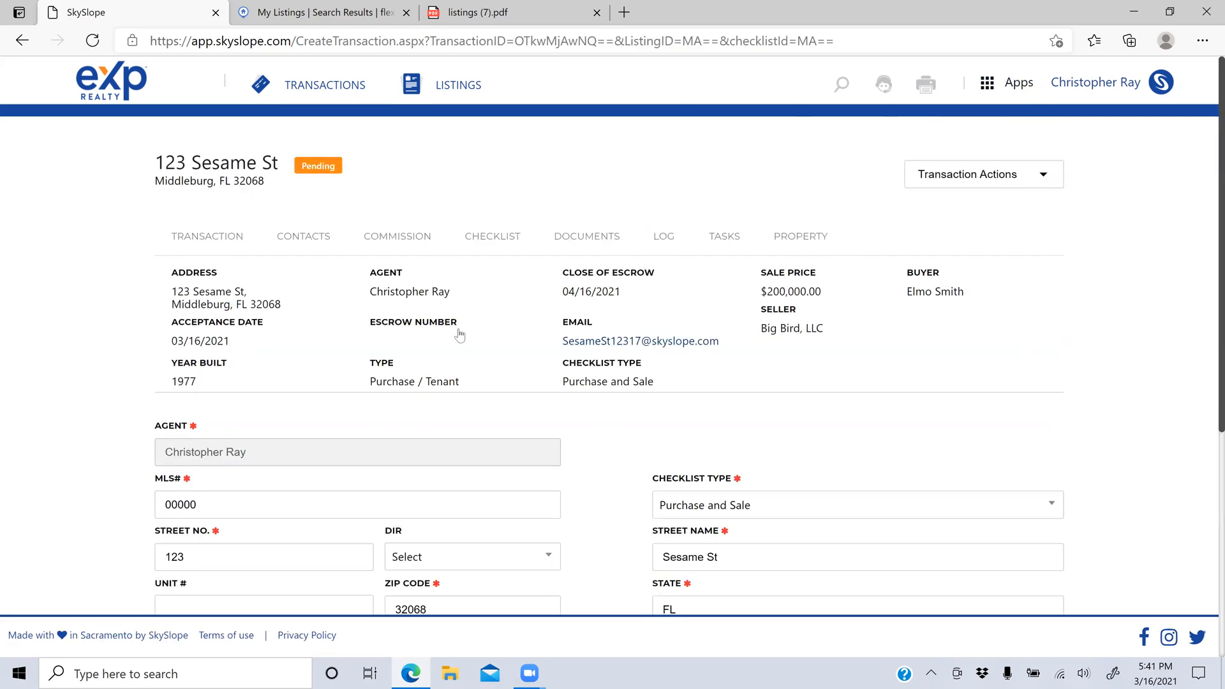
pyautogui.moveTo(554, 345); pyautogui.dragTo(726, 346)
pyautogui.click(726, 346)
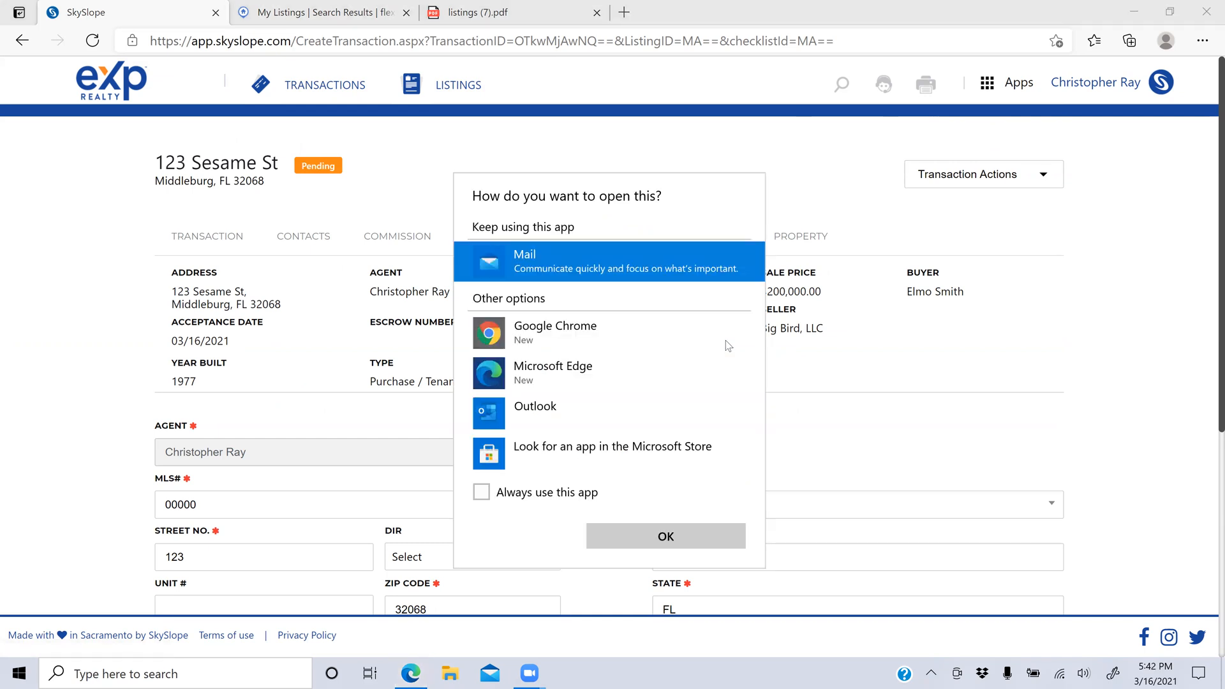
pyautogui.click(831, 451)
pyautogui.click(742, 388)
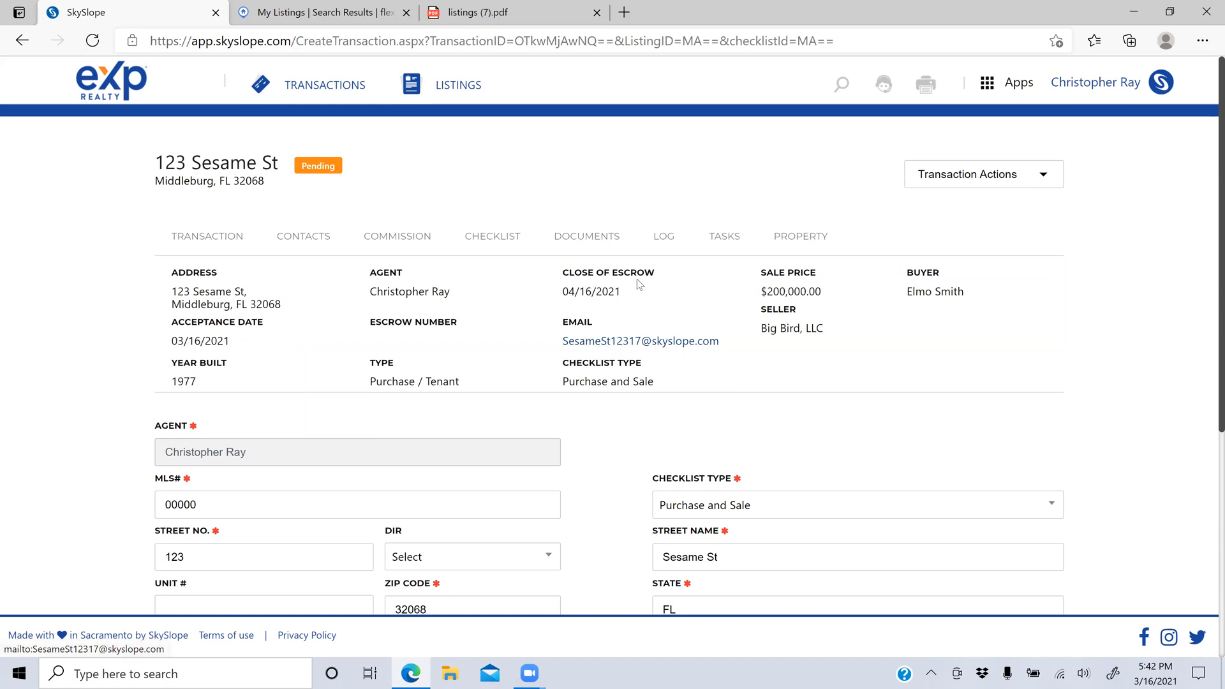
pyautogui.click(602, 241)
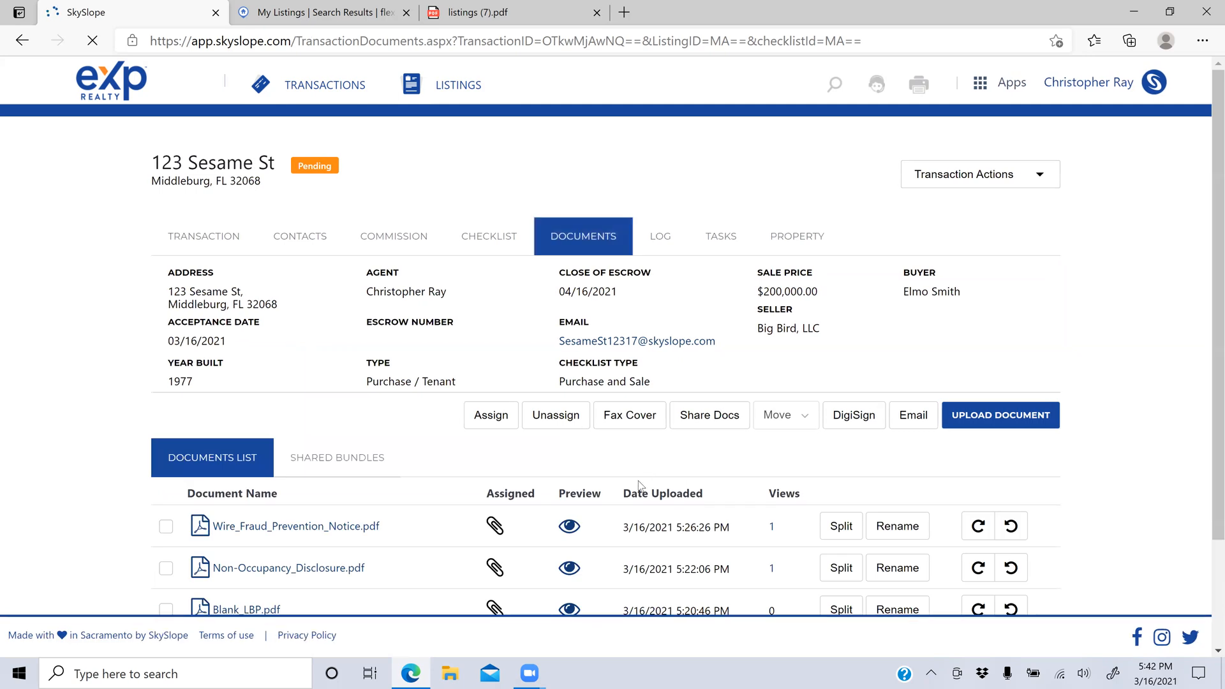
# Step: Open the 123 Sesame St Log tab and scroll through its transaction-fee and Wire_Fraud_Prevention_Notice entries
pyautogui.click(663, 244)
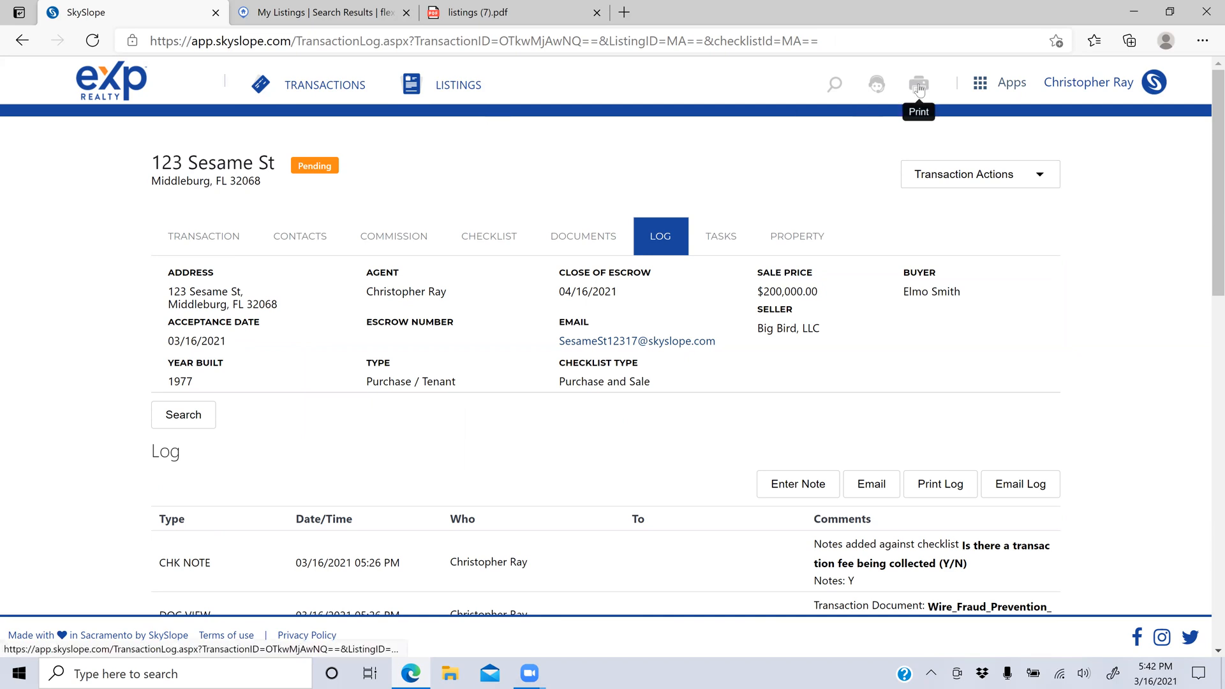
pyautogui.click(980, 87)
pyautogui.click(980, 88)
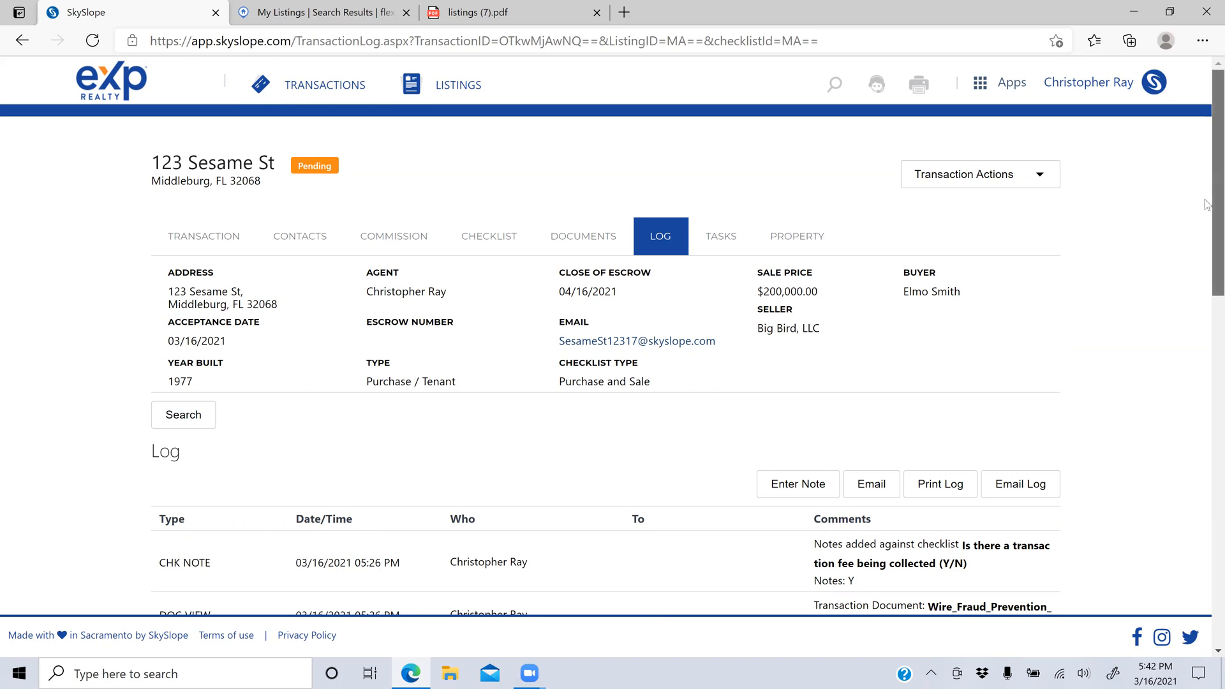
pyautogui.scroll(-1, 1206, 223)
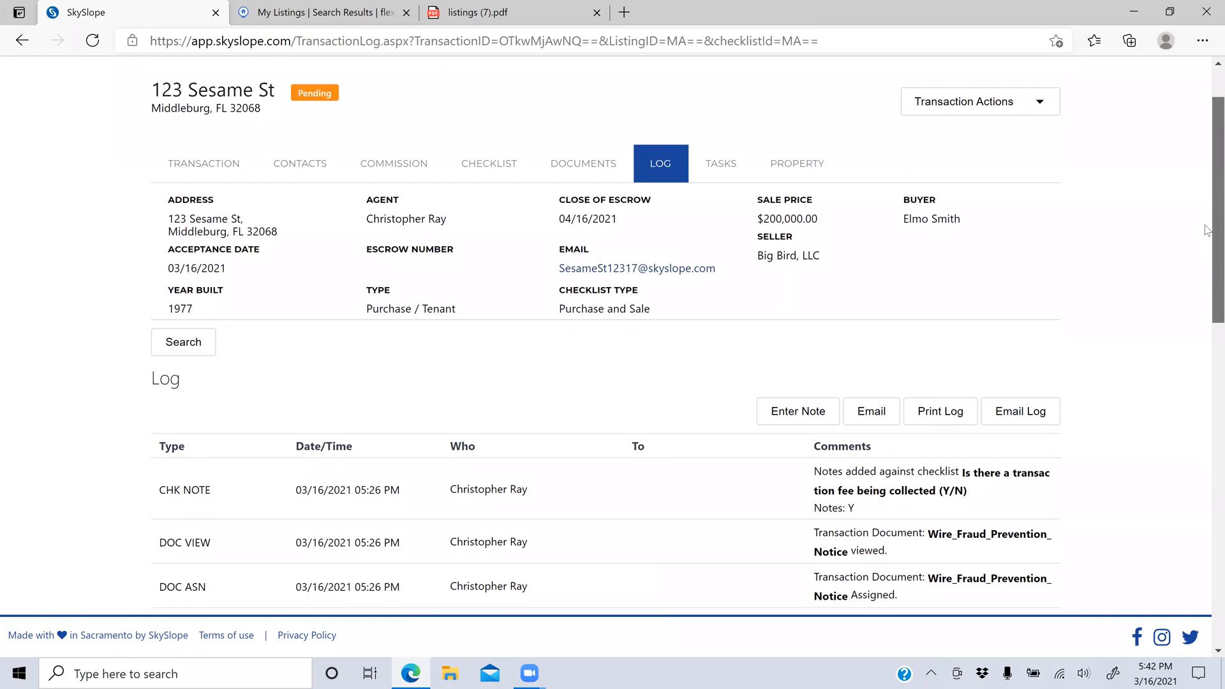
pyautogui.scroll(1, 1204, 225)
pyautogui.scroll(1, 1206, 229)
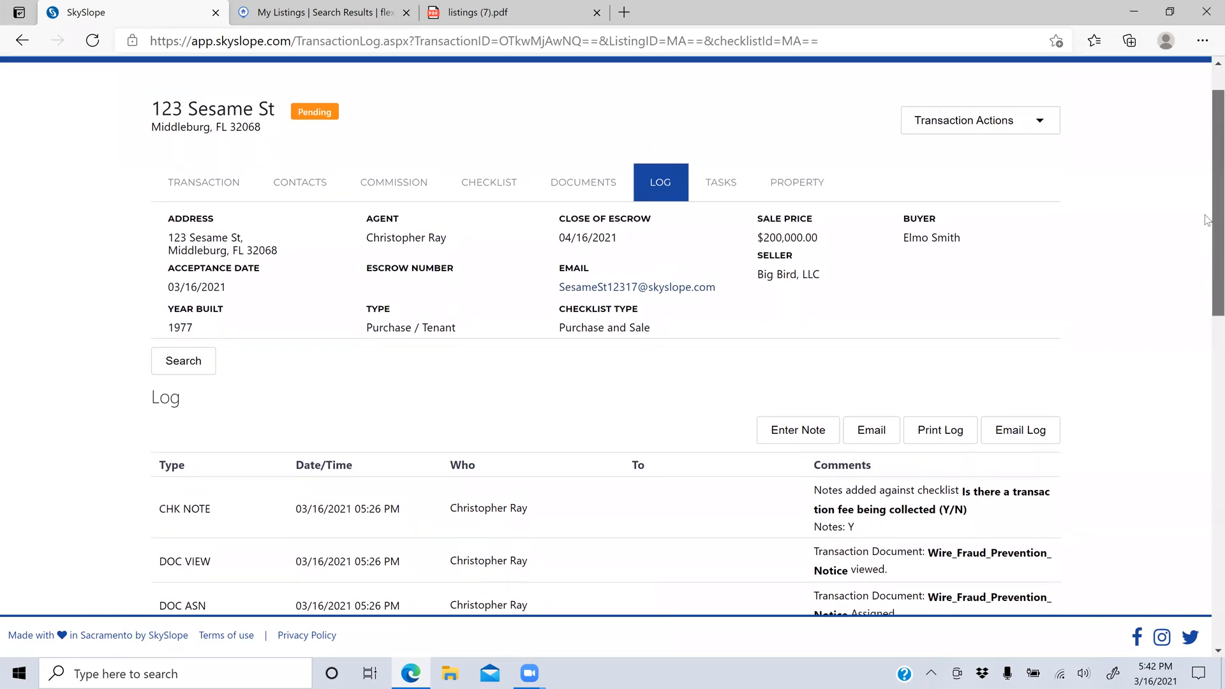